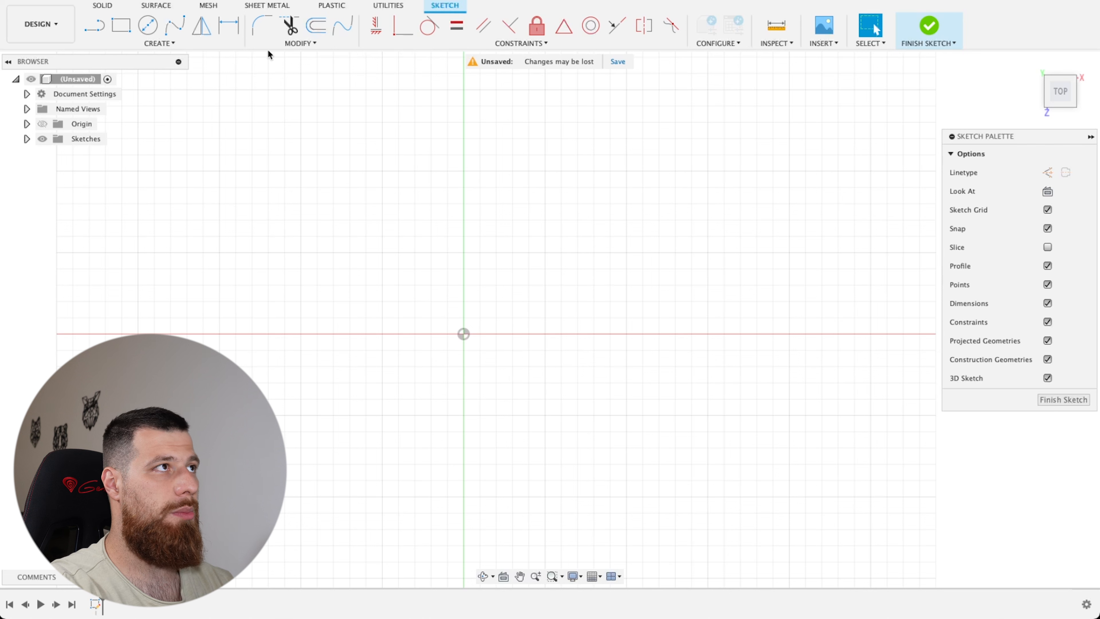
Open the design's parameters list, then enlarge its window and move it lower over the canvas
click(298, 178)
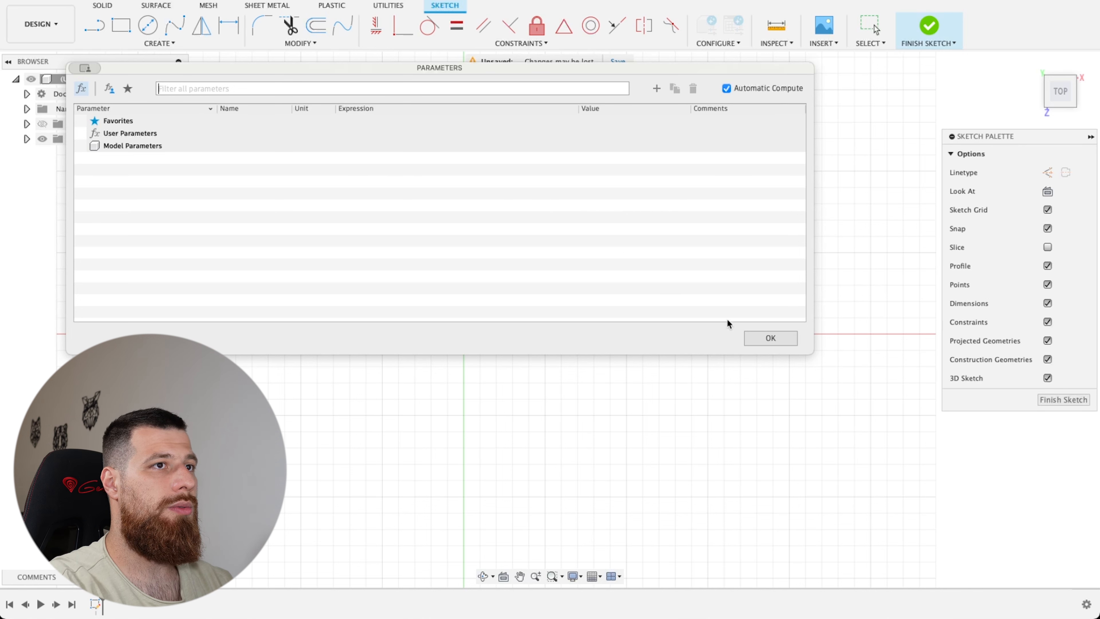
click(771, 338)
click(298, 43)
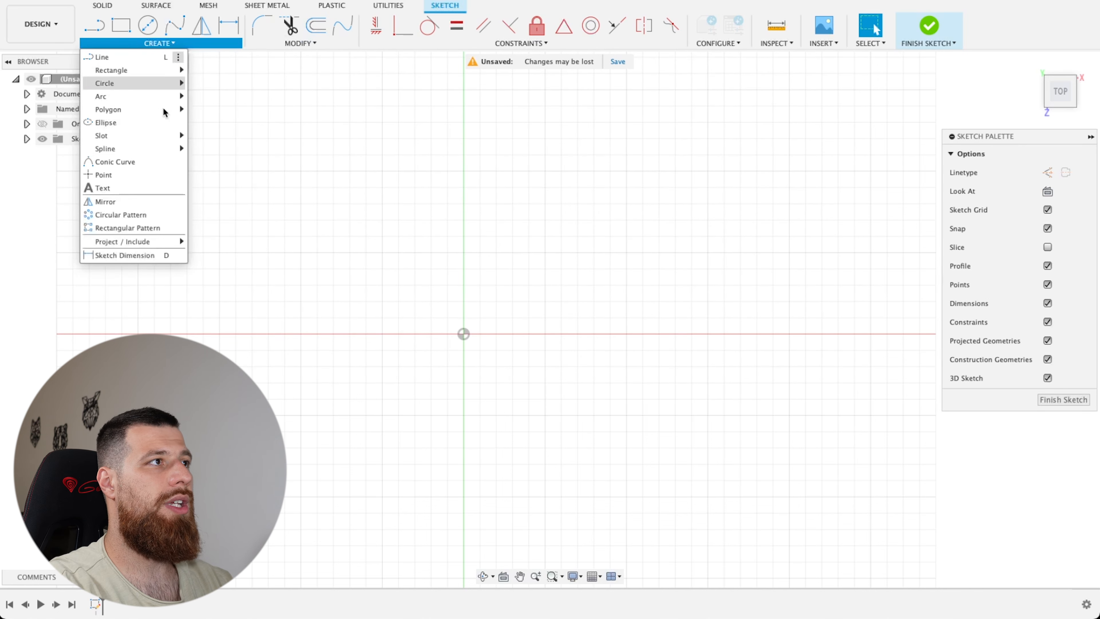
click(303, 176)
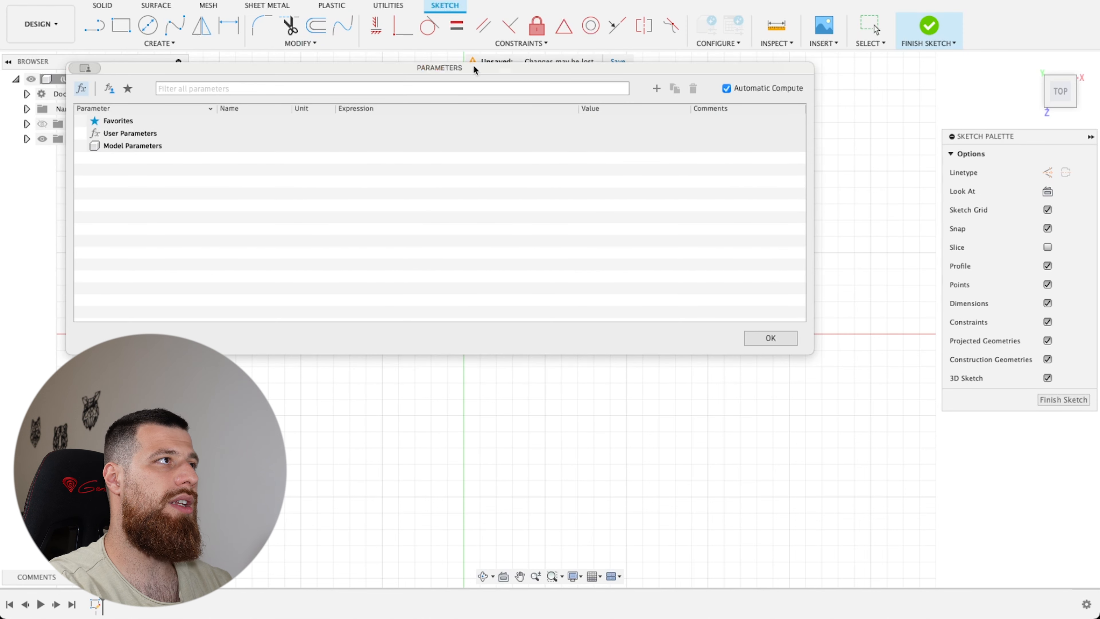
drag(814, 356, 768, 450)
drag(390, 72, 437, 150)
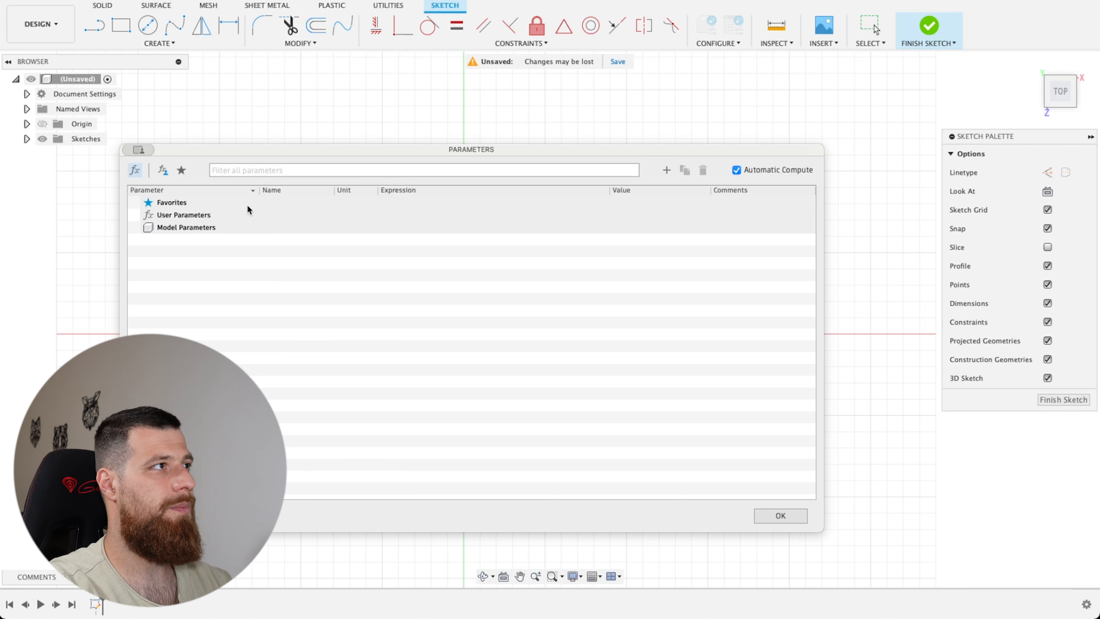
Create a user parameter named triangle_side in mm with the expression 57.735
click(666, 170)
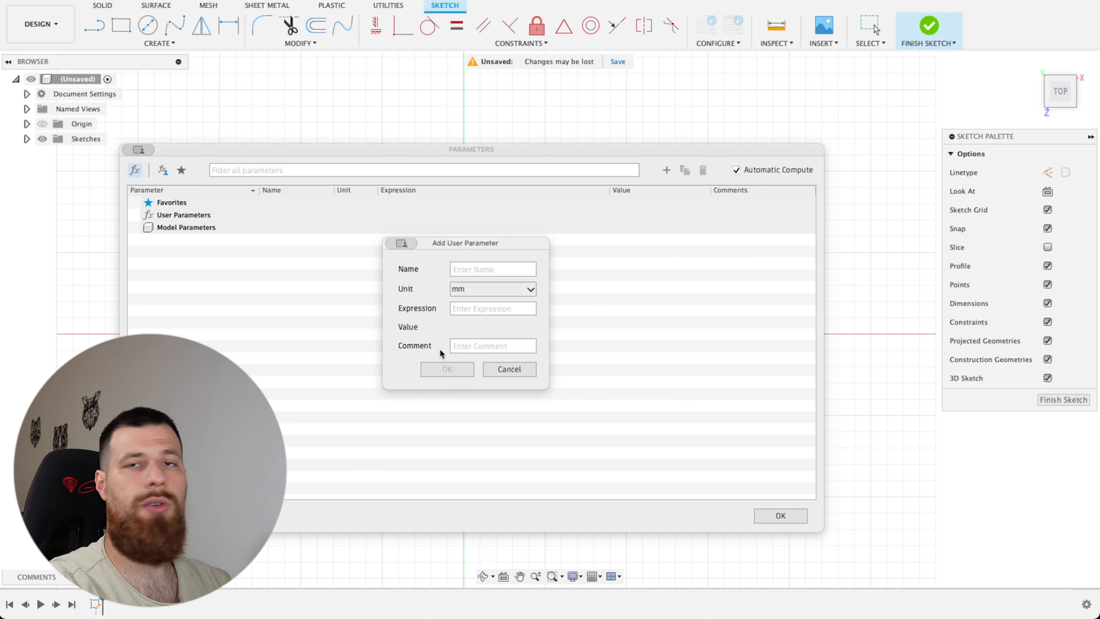
text(triangle_side)
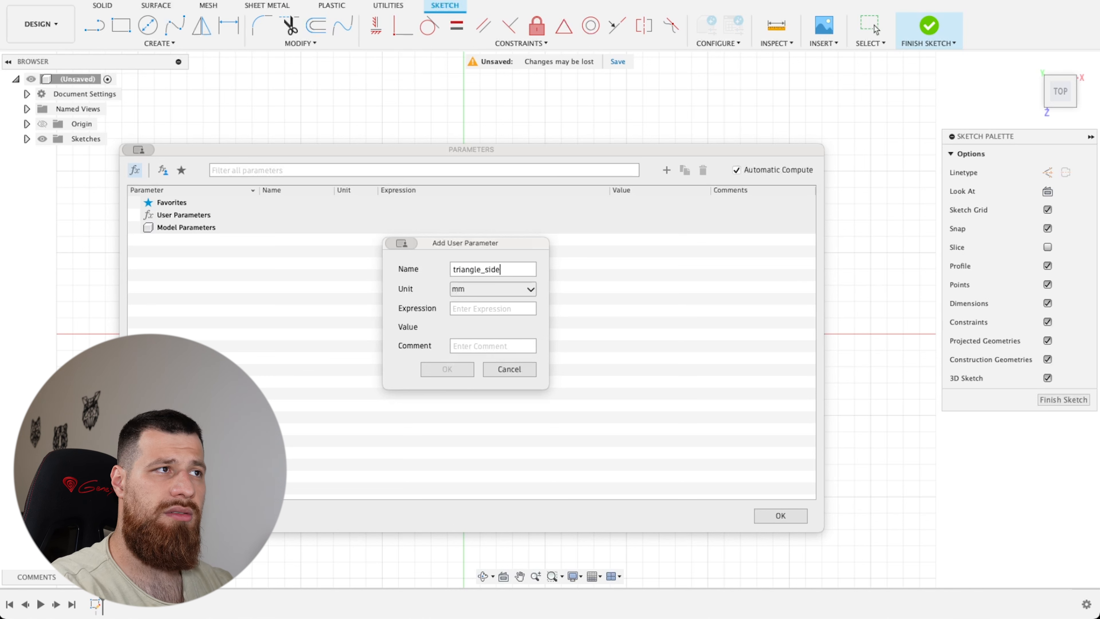
click(480, 307)
text(57.)
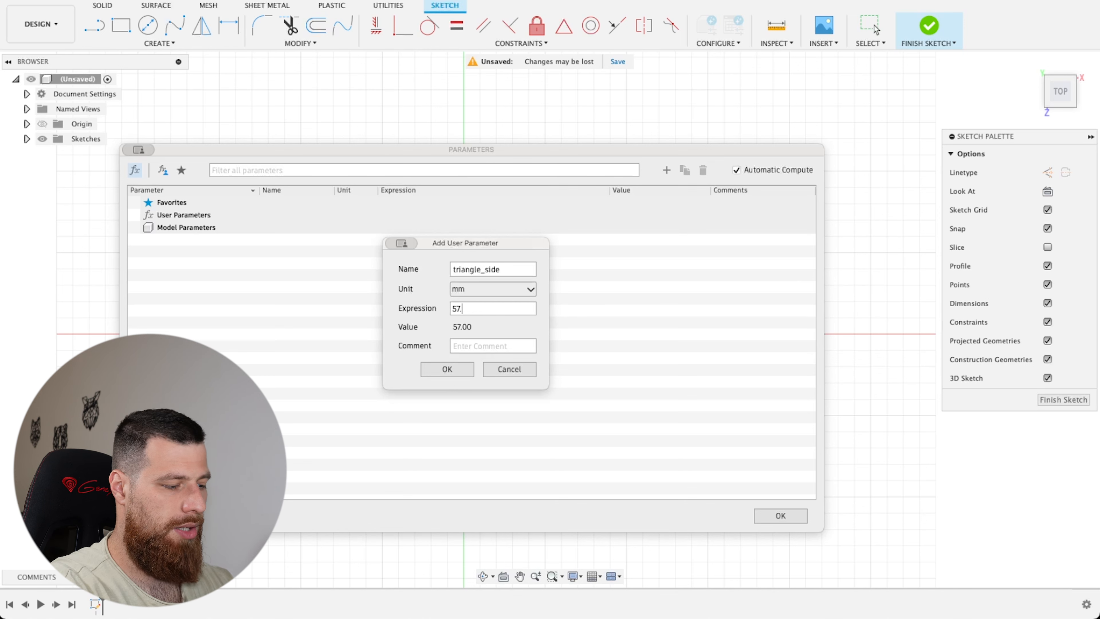
text(735)
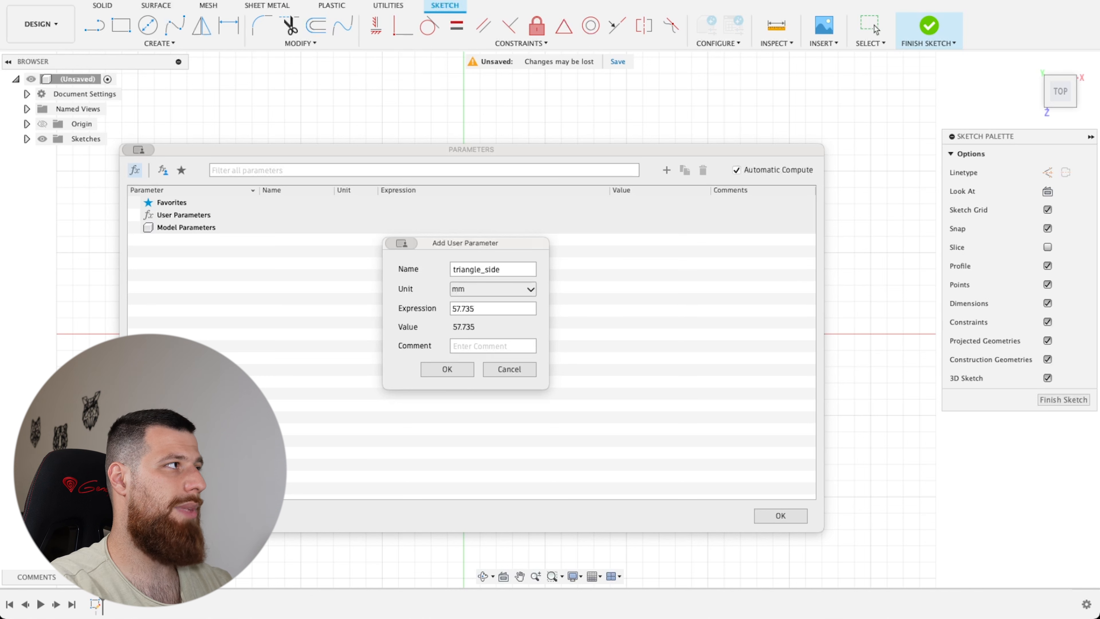
Add the comment "Value for triangle height = 50mm" to the triangle_side parameter and confirm it
click(483, 346)
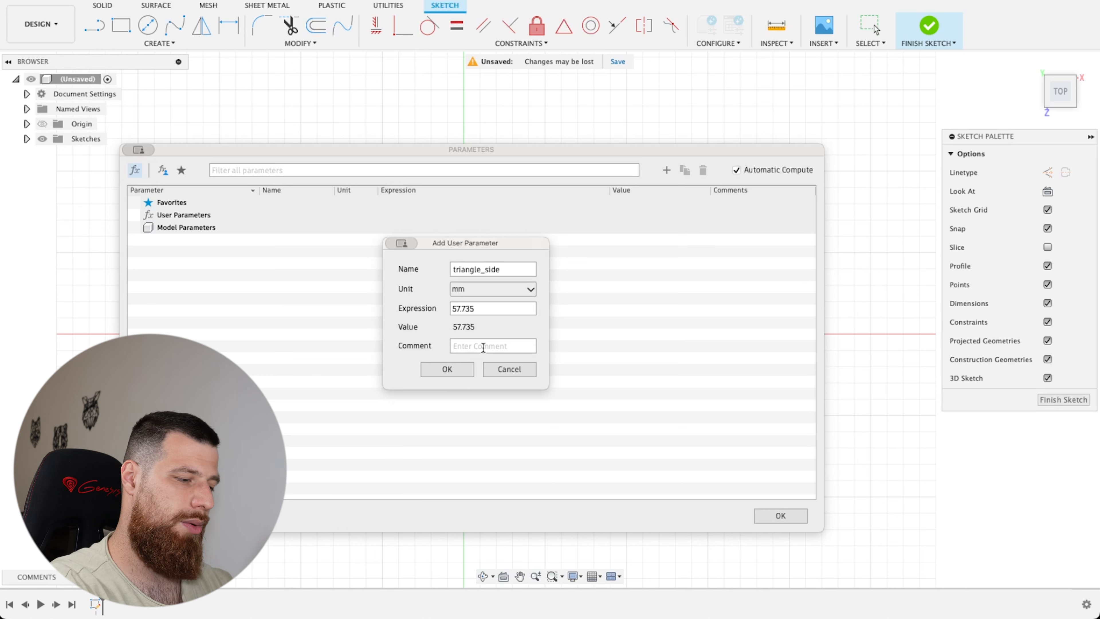
text(Value for h)
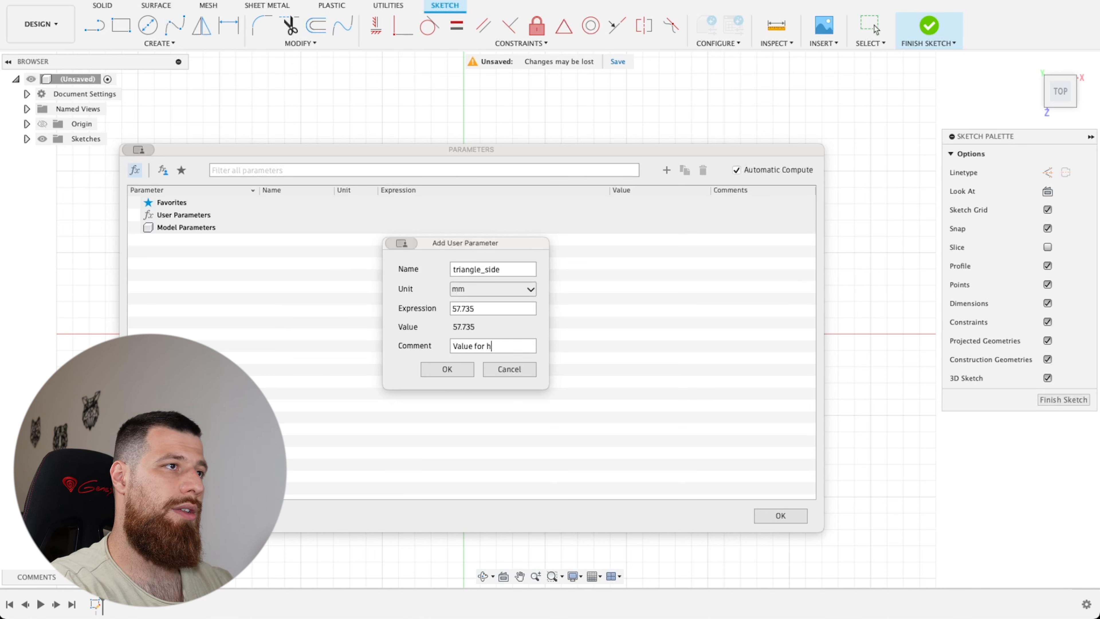
key(BackSpace)
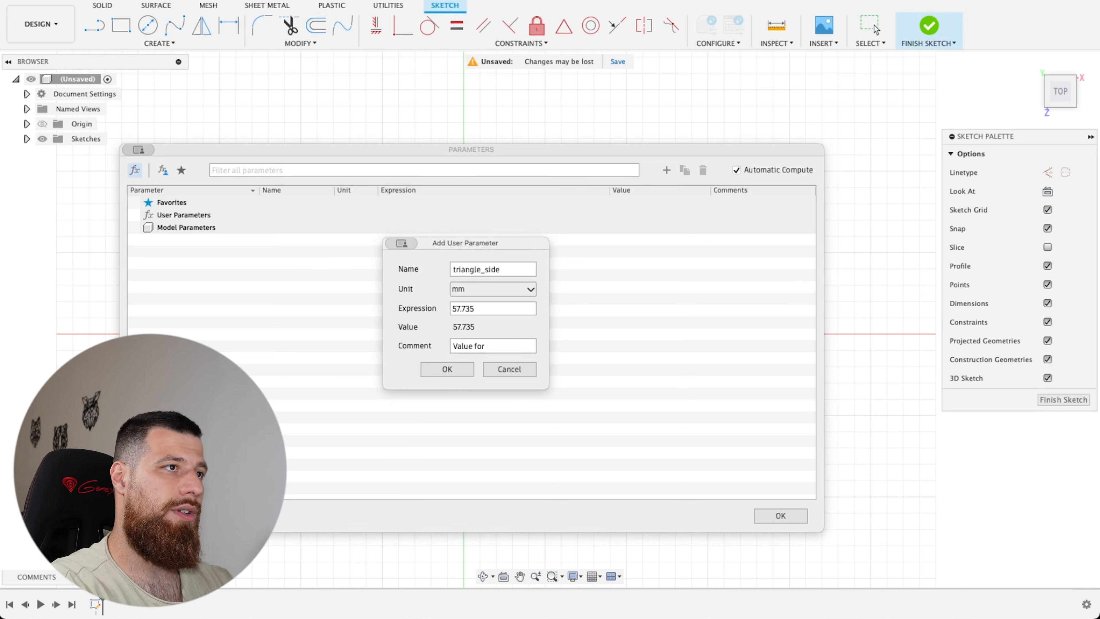
text(triangl)
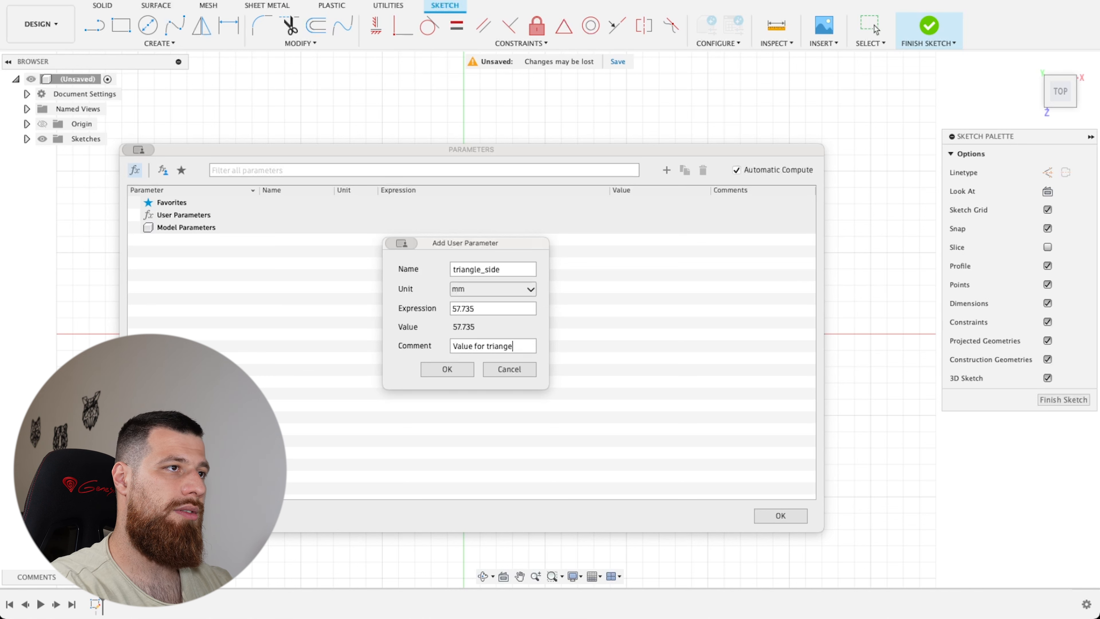
text(e height = 50mm)
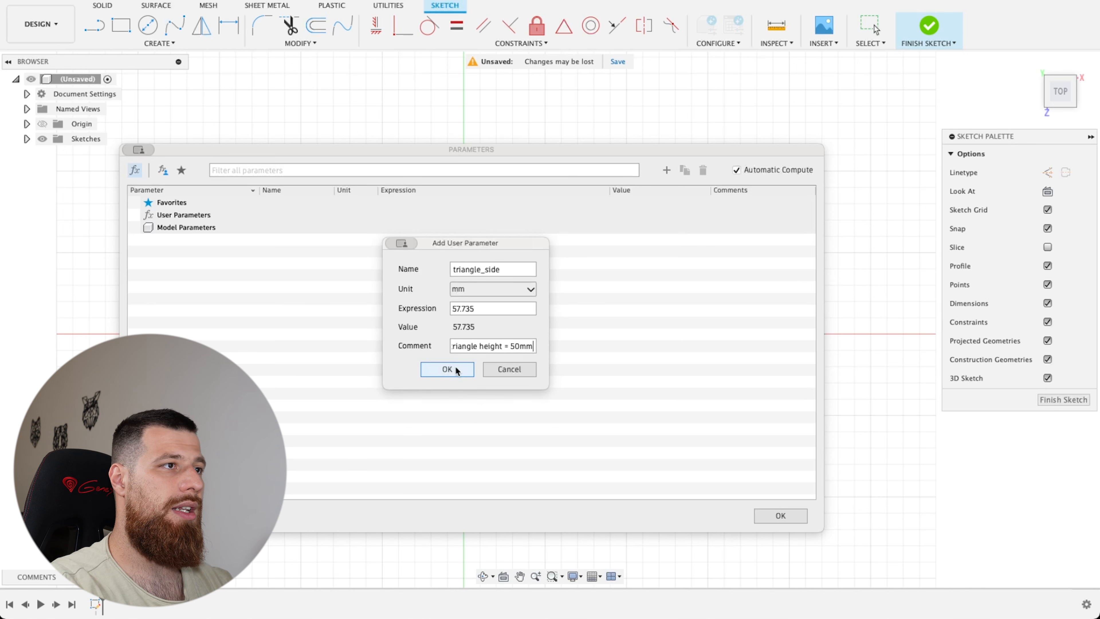
click(452, 372)
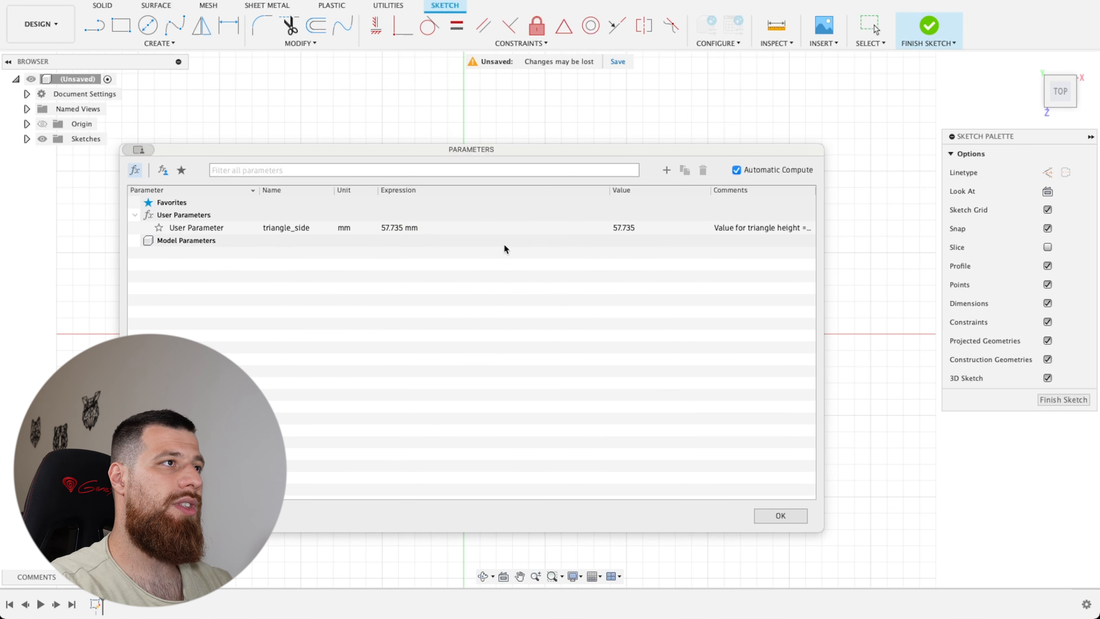
click(375, 228)
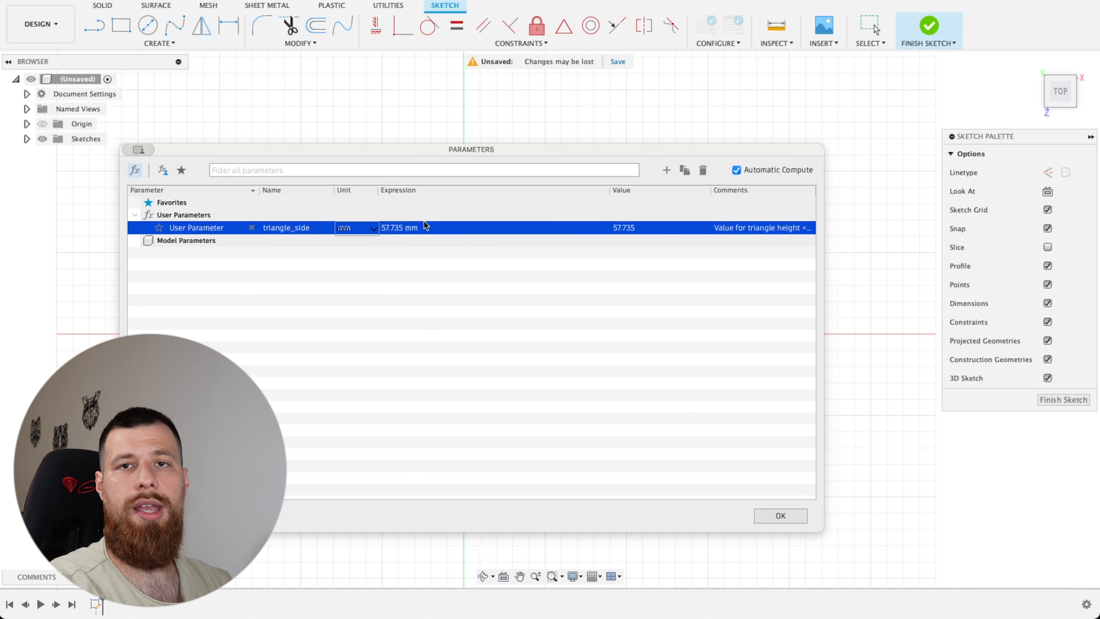
click(363, 275)
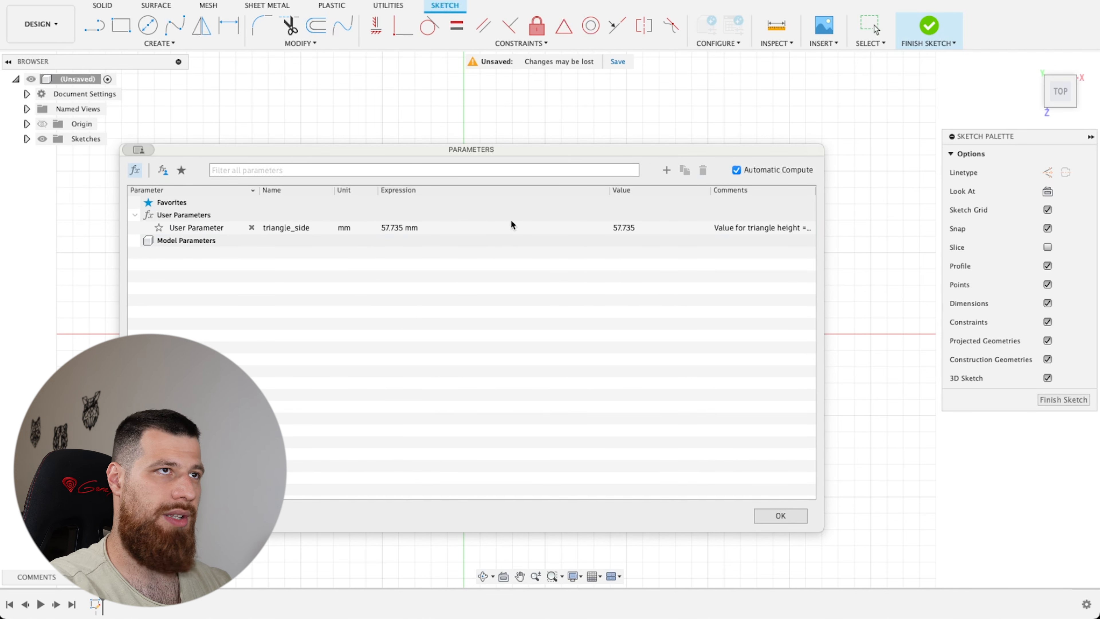
Add a user parameter named triangle_height in mm with the expression triangle_side * sqrt(3) / 2
click(665, 171)
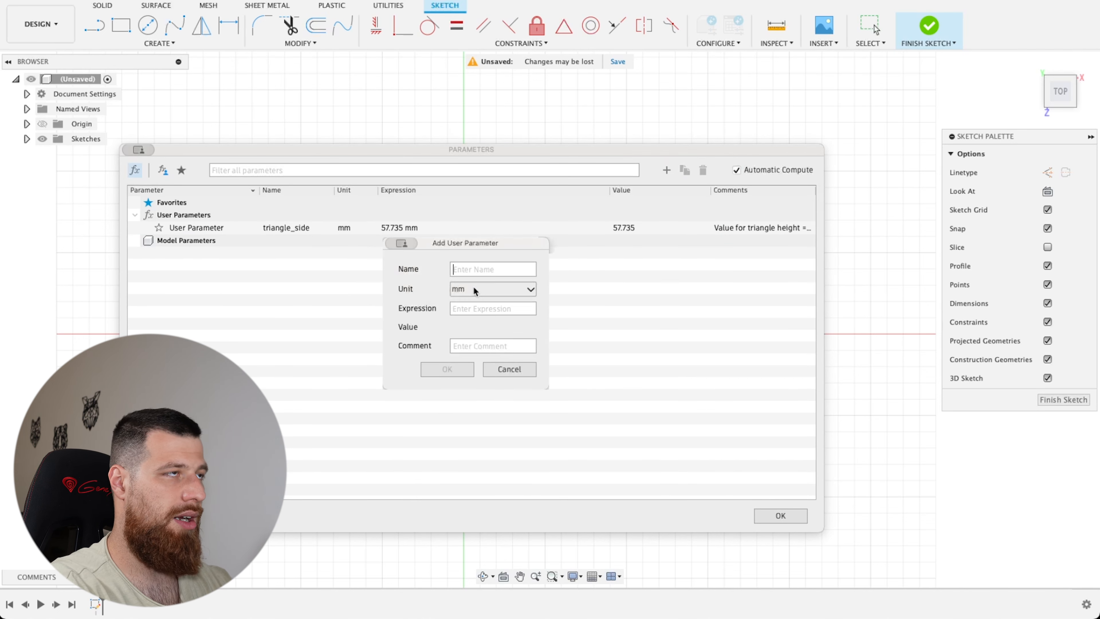
text(triangle_h)
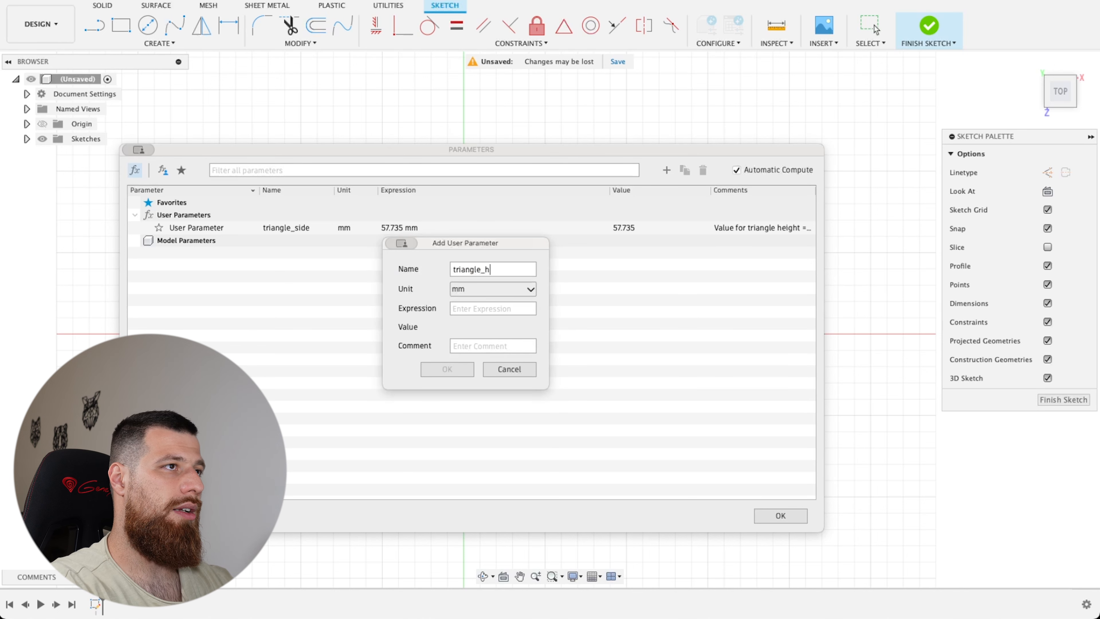
text(eight)
key(Tab)
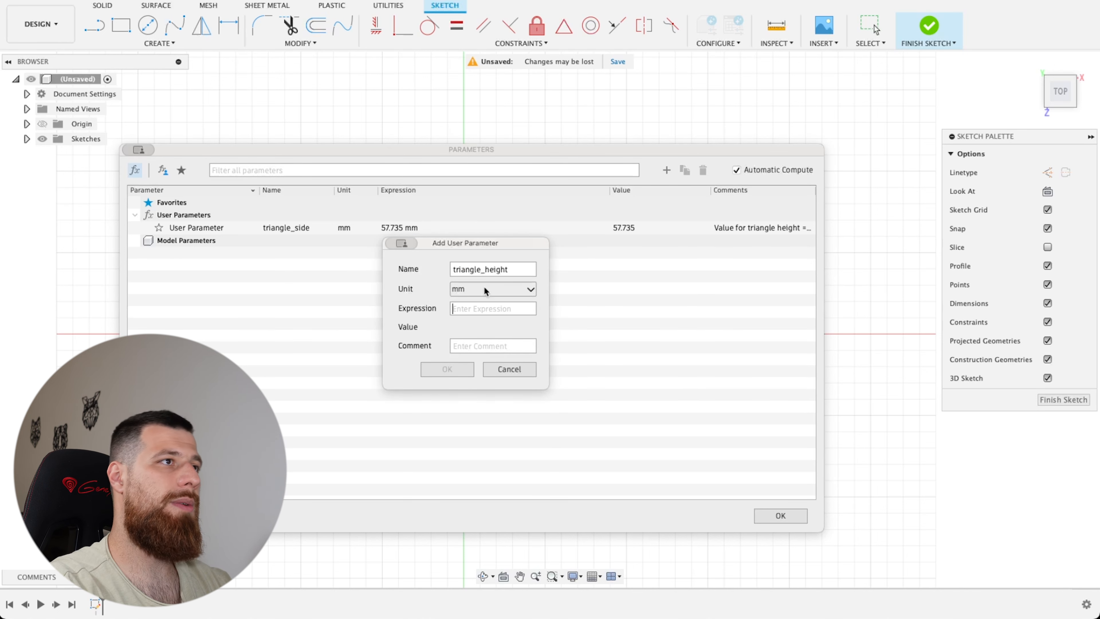
drag(506, 241, 372, 250)
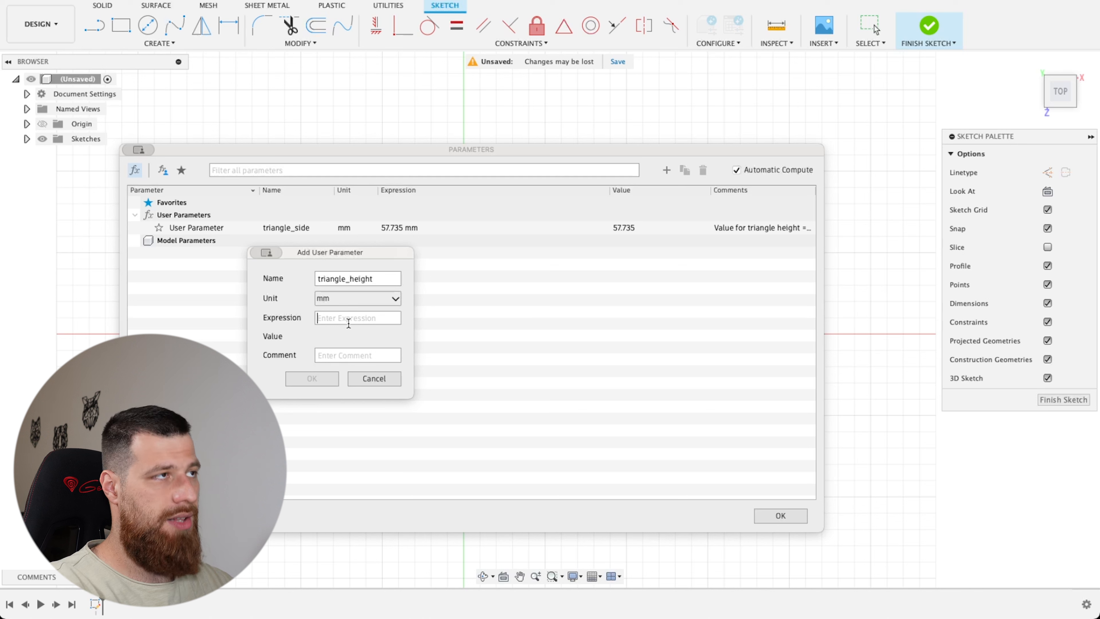
text(triangle_side)
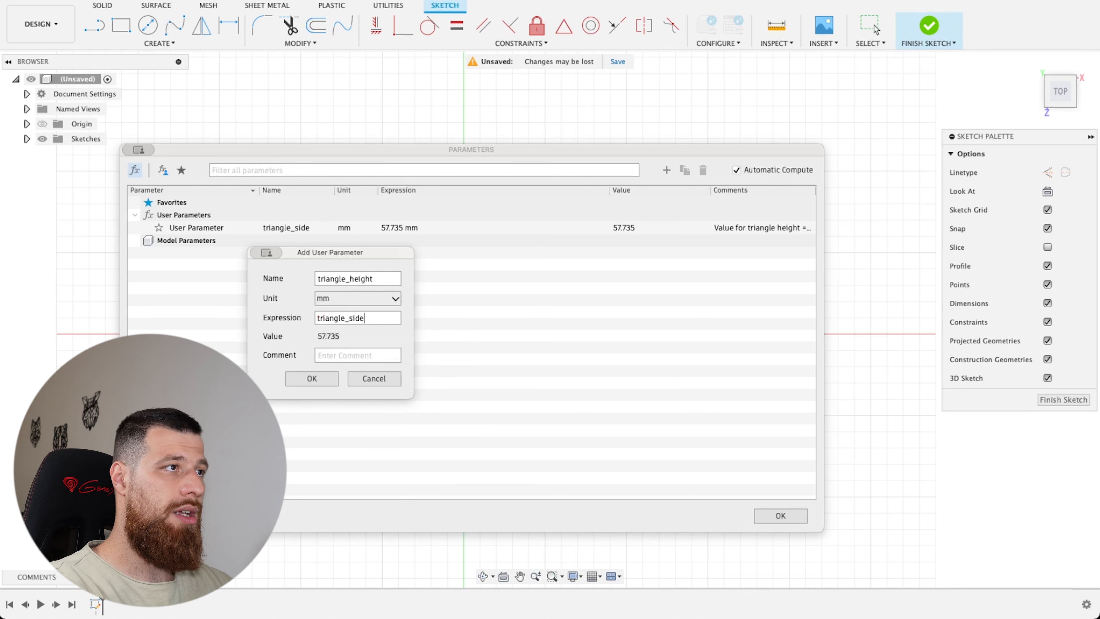
text( * sqrt()
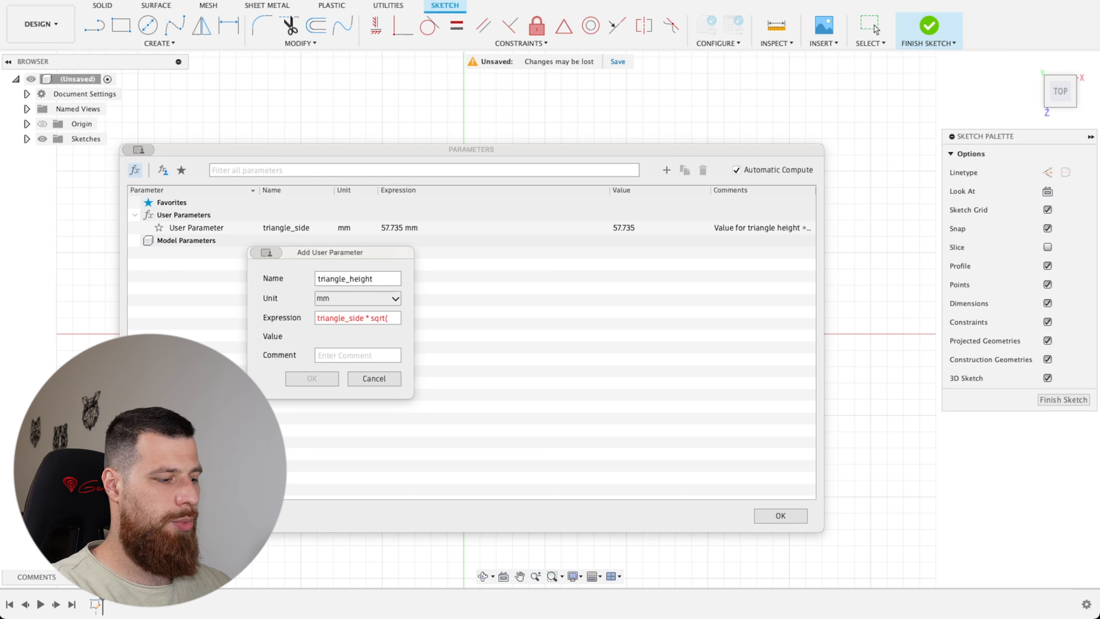
text(3))
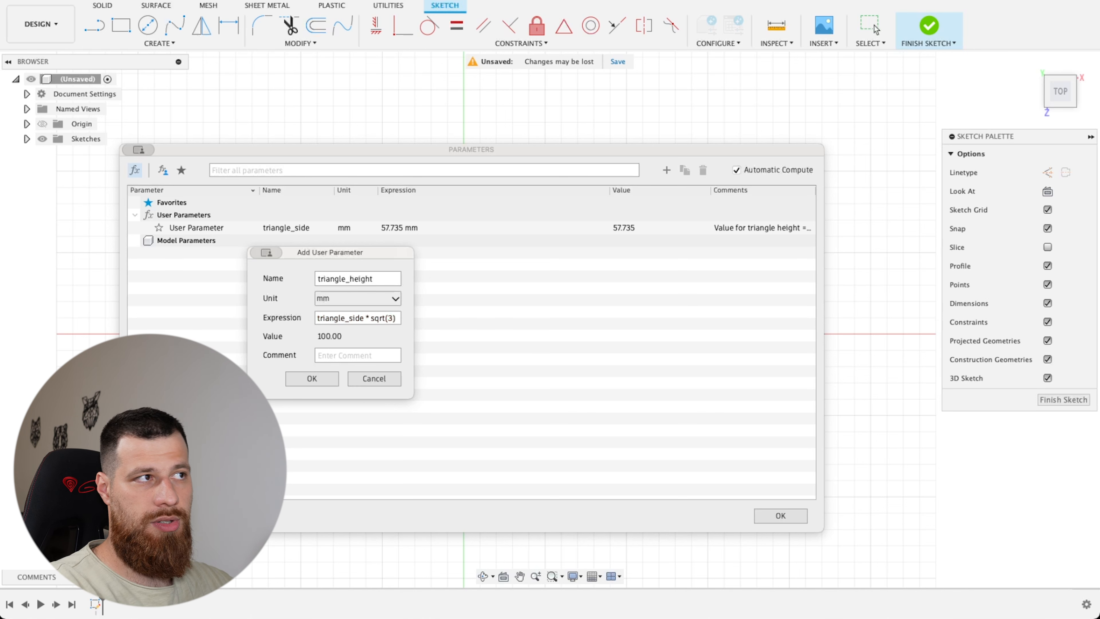
text( /2)
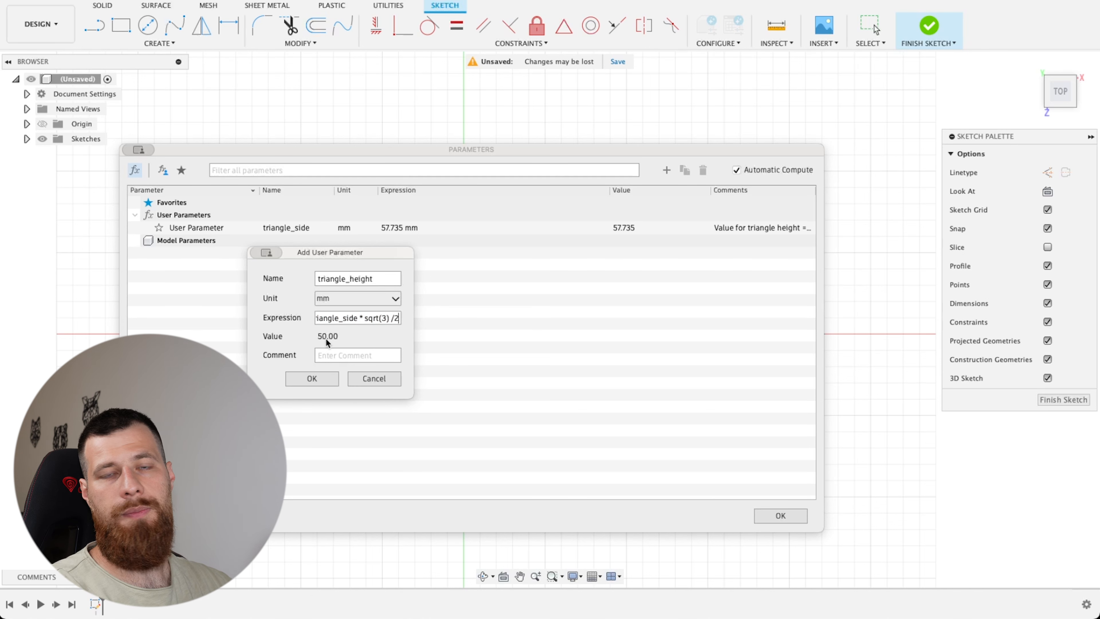
click(311, 378)
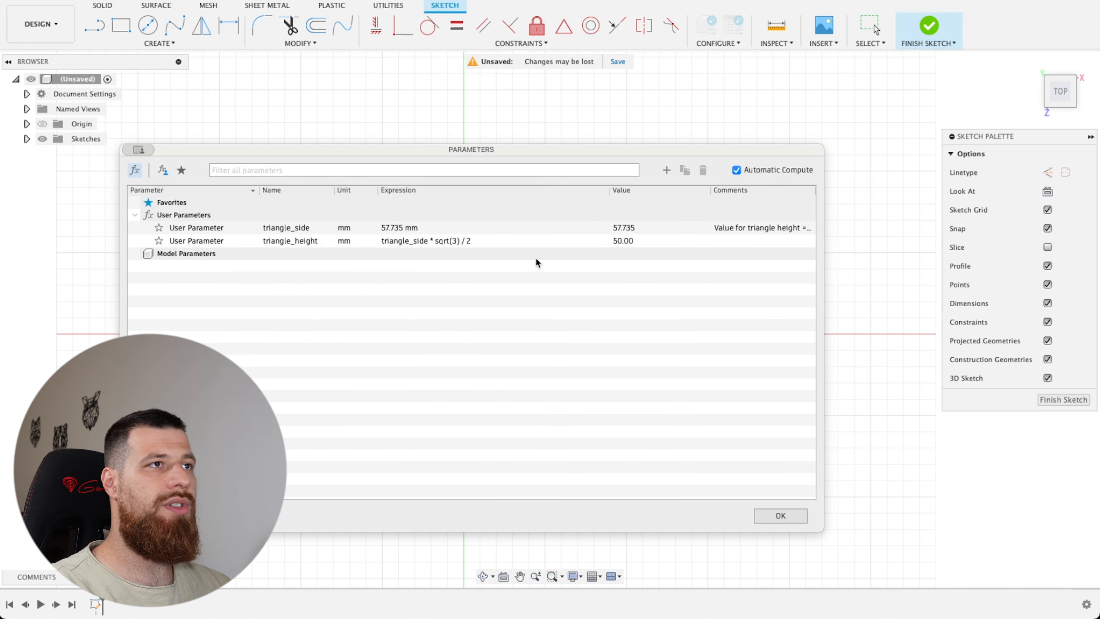
click(625, 227)
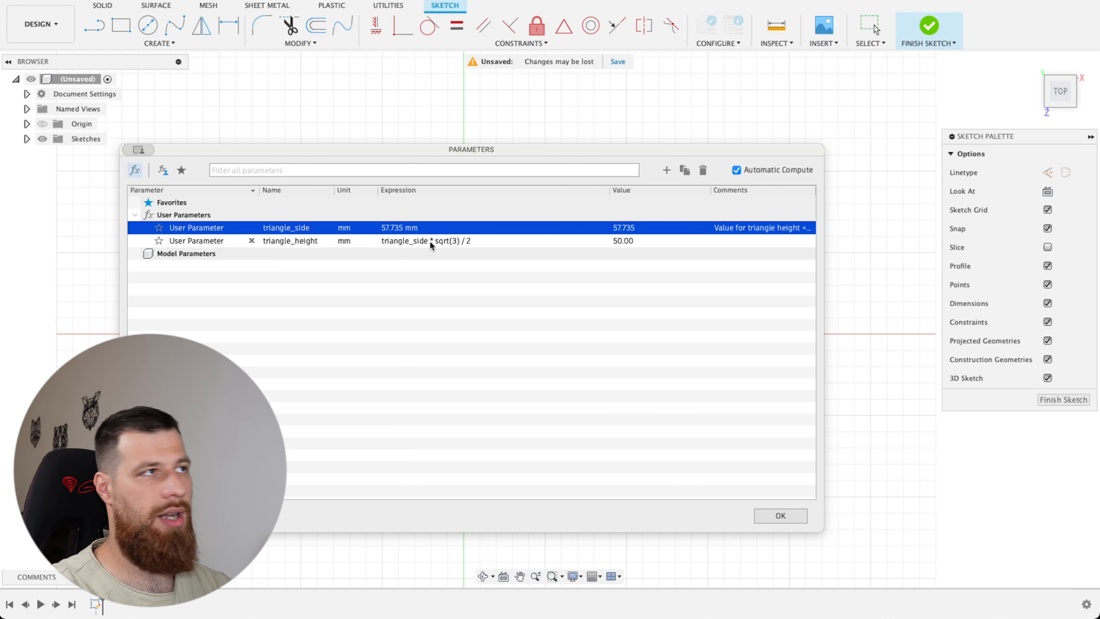
click(318, 287)
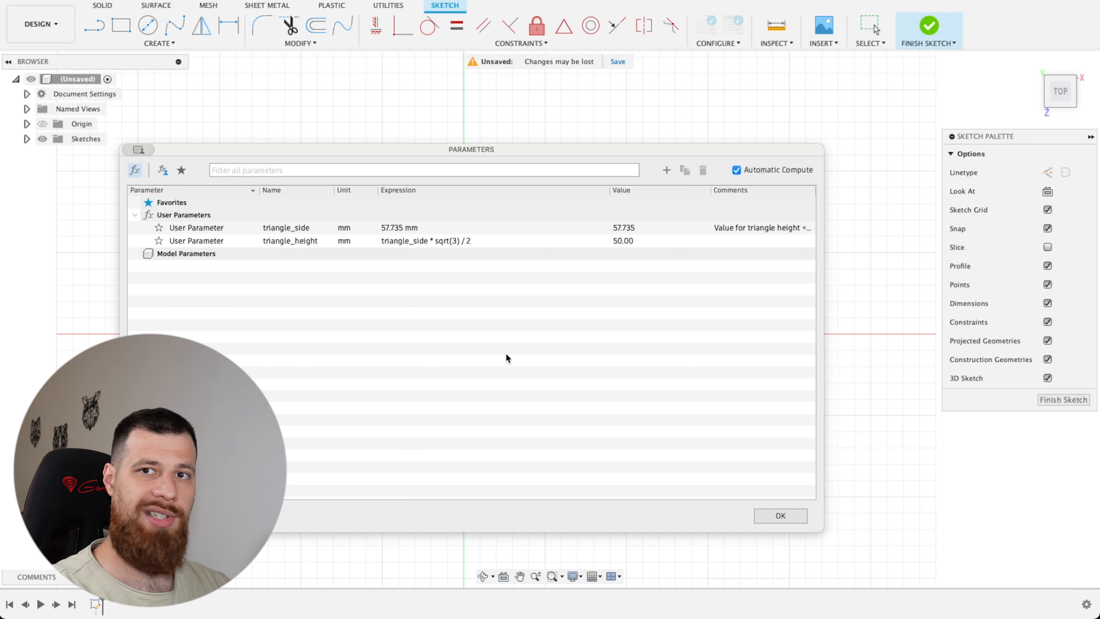
Add a user parameter named triangle_thickness with the value 8 mm, and close the parameters list
click(667, 172)
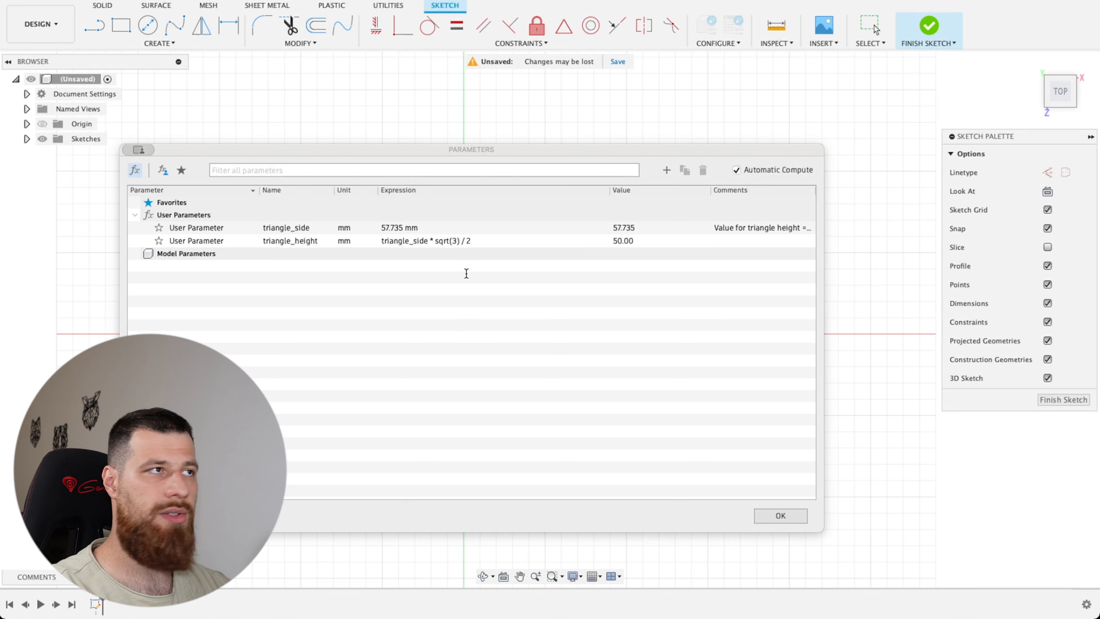
text(trin)
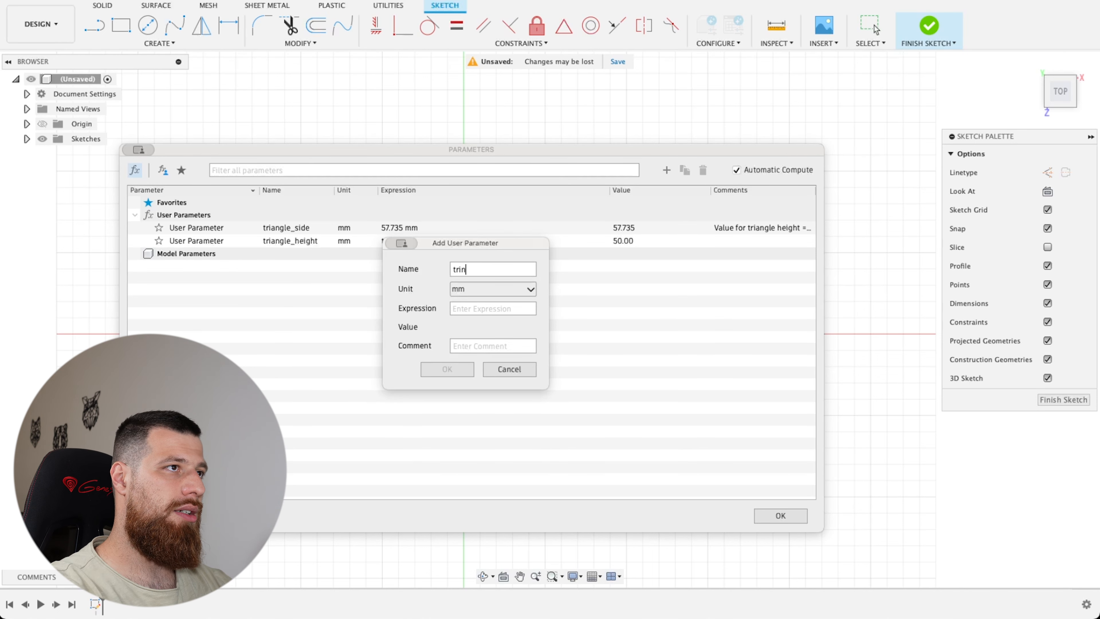
text(ngle_thinck)
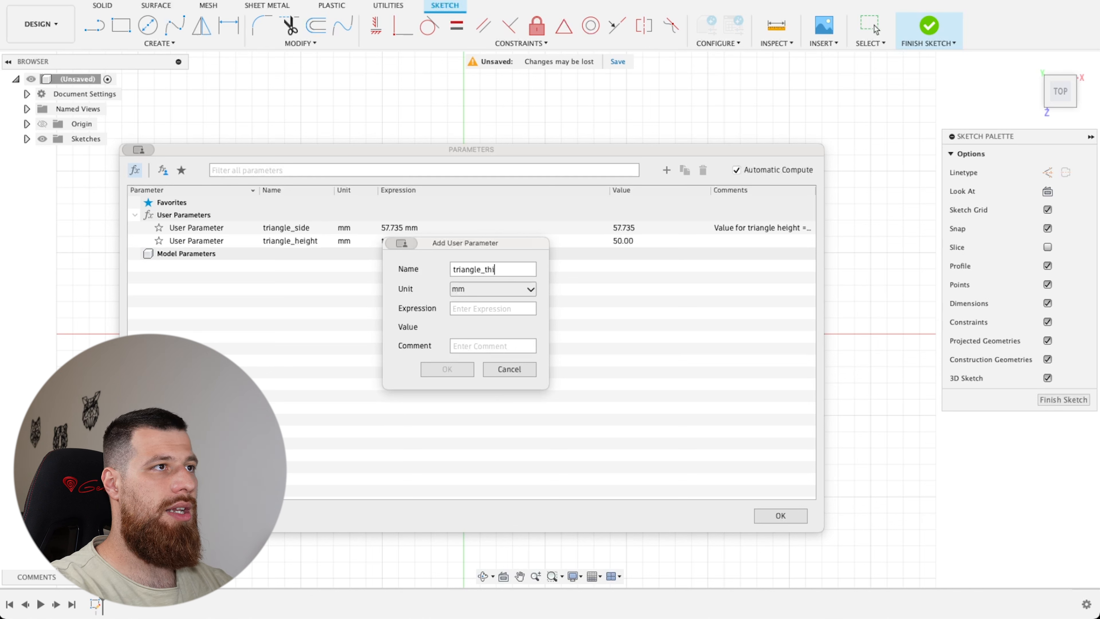
key(BackSpace)
key(BackSpace)
key(BackSpace)
text(ckness)
key(Tab)
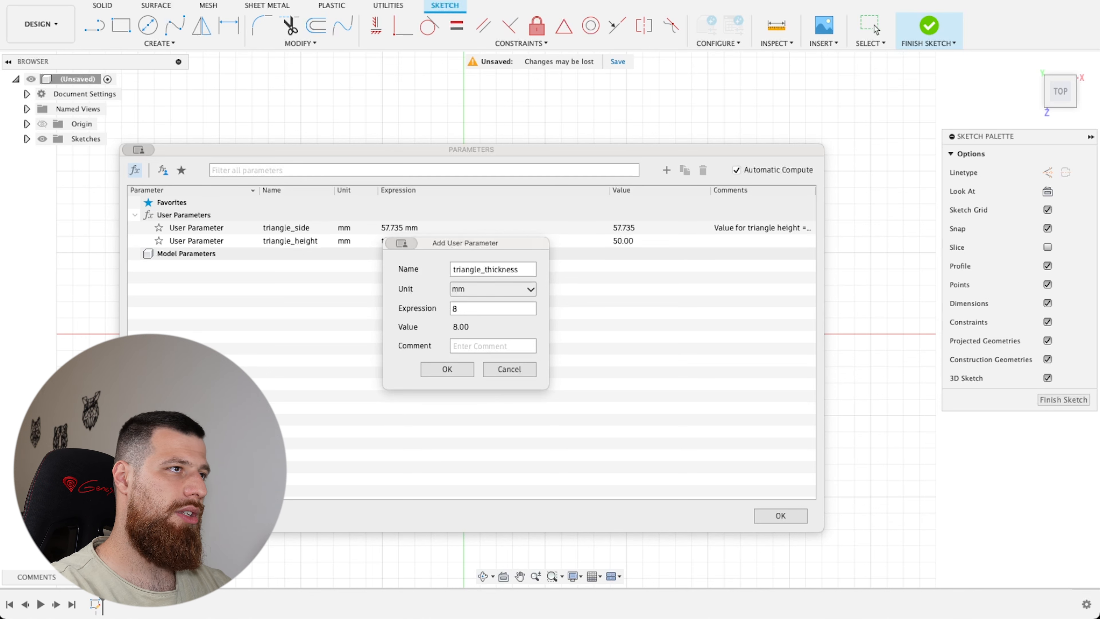
click(450, 369)
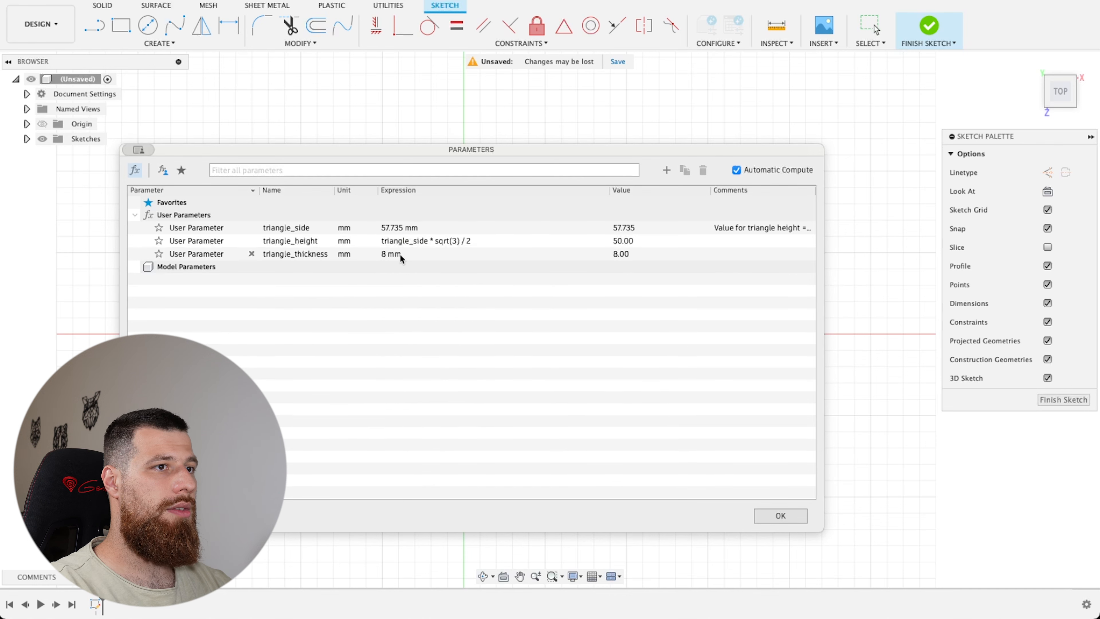
click(779, 516)
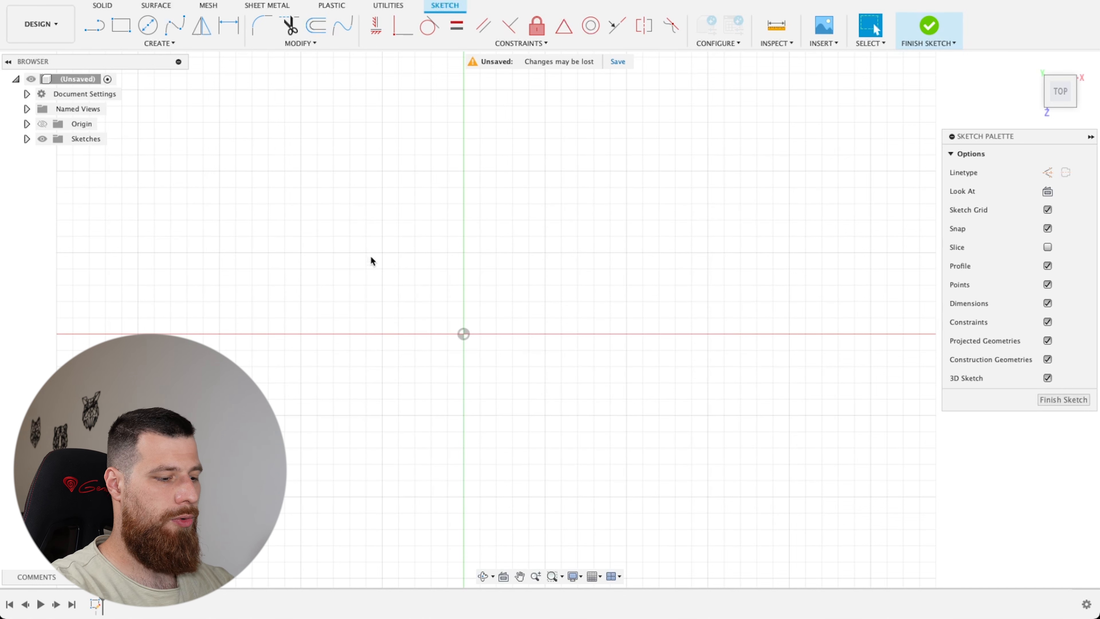
Sketch a closed triangle from the origin with a horizontal base about 100 mm long and an apex about 83 mm above it
key(l)
click(464, 334)
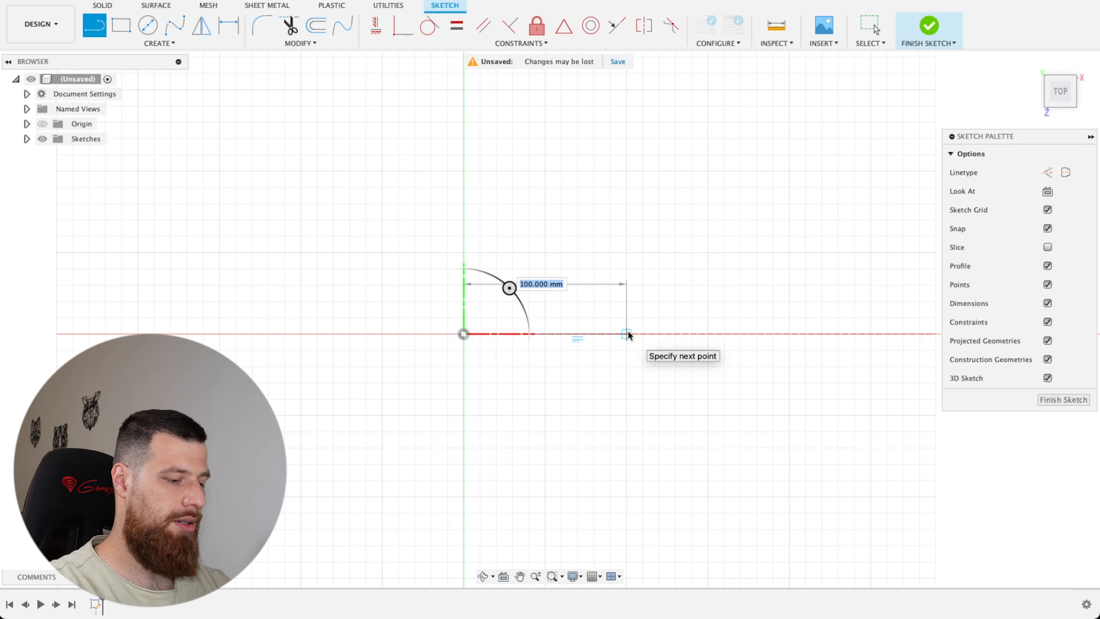
text(t)
key(BackSpace)
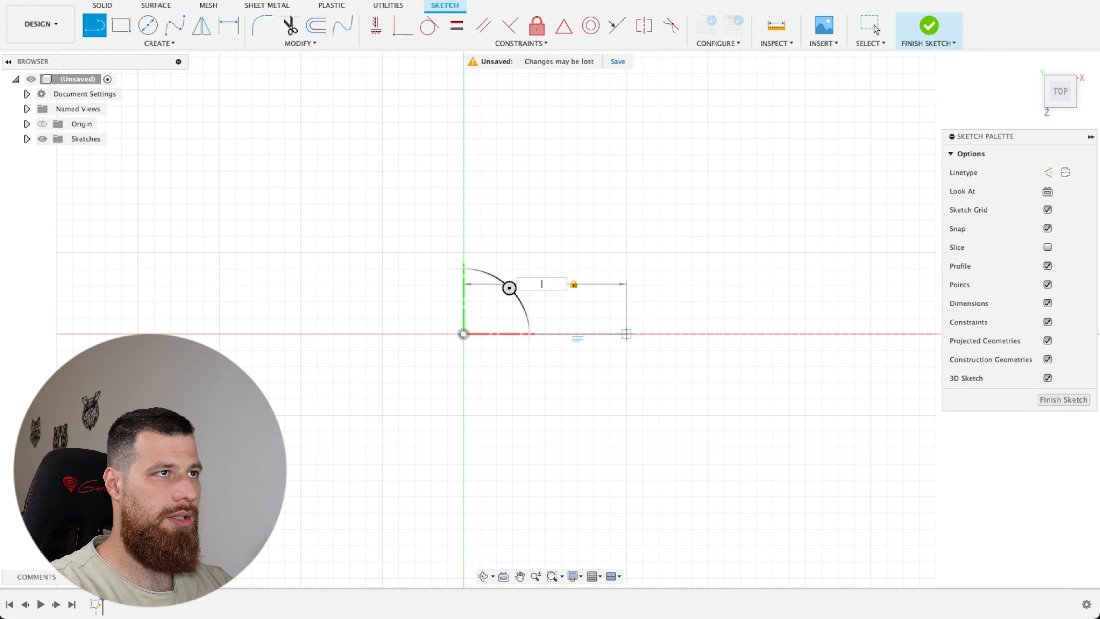
click(626, 334)
key(Escape)
key(l)
click(626, 334)
click(535, 199)
click(463, 334)
key(Escape)
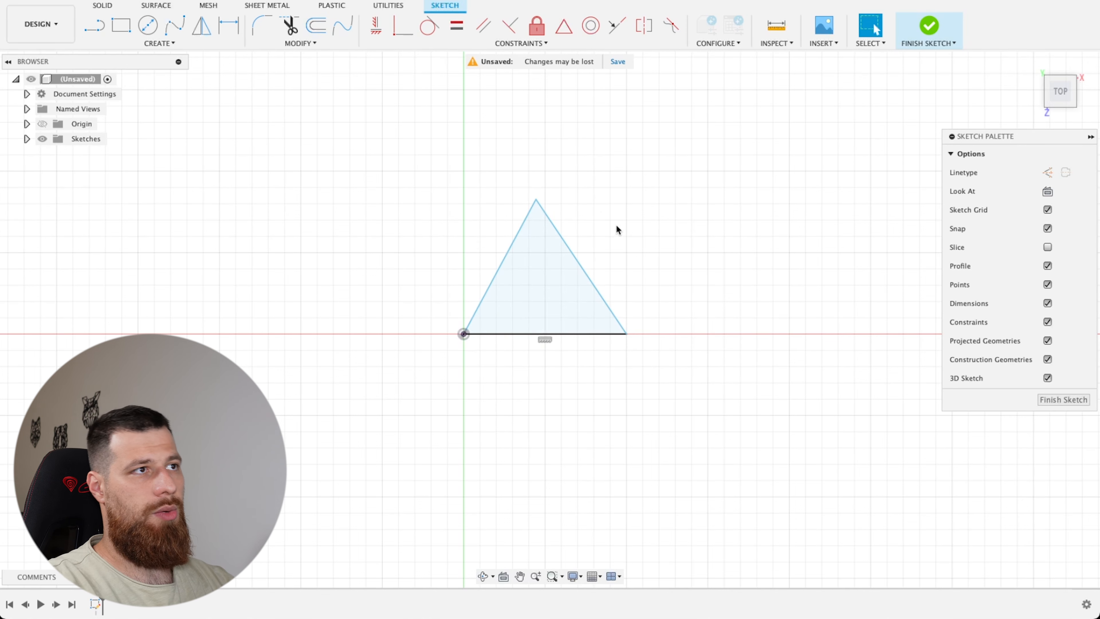
scroll(614, 230, up, 1)
key(d)
click(475, 276)
click(387, 212)
key(Return)
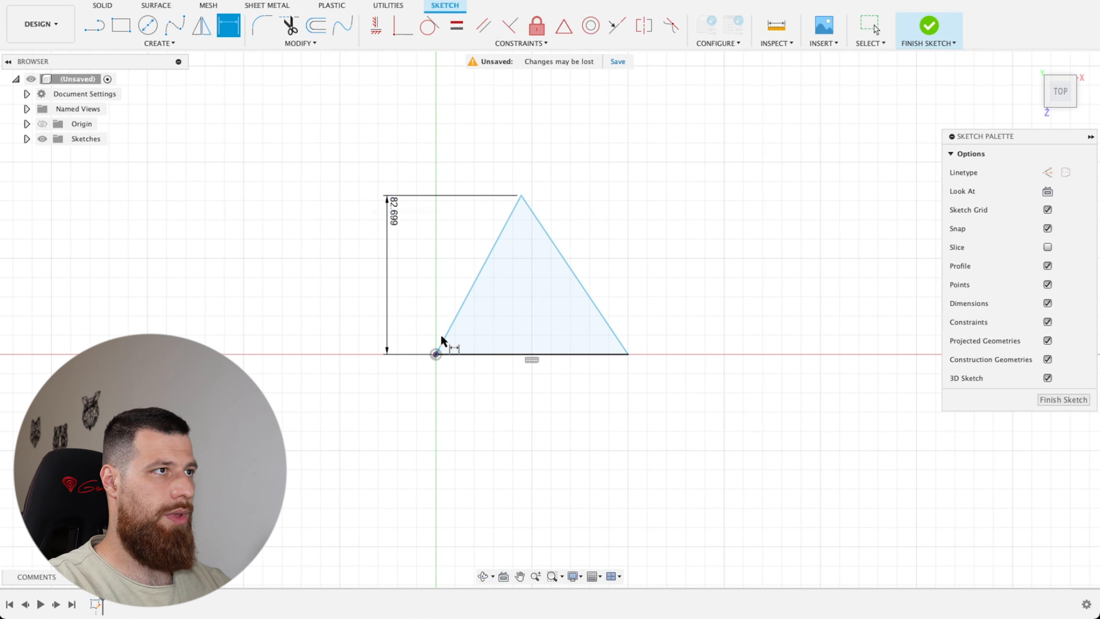
key(Escape)
double_click(390, 207)
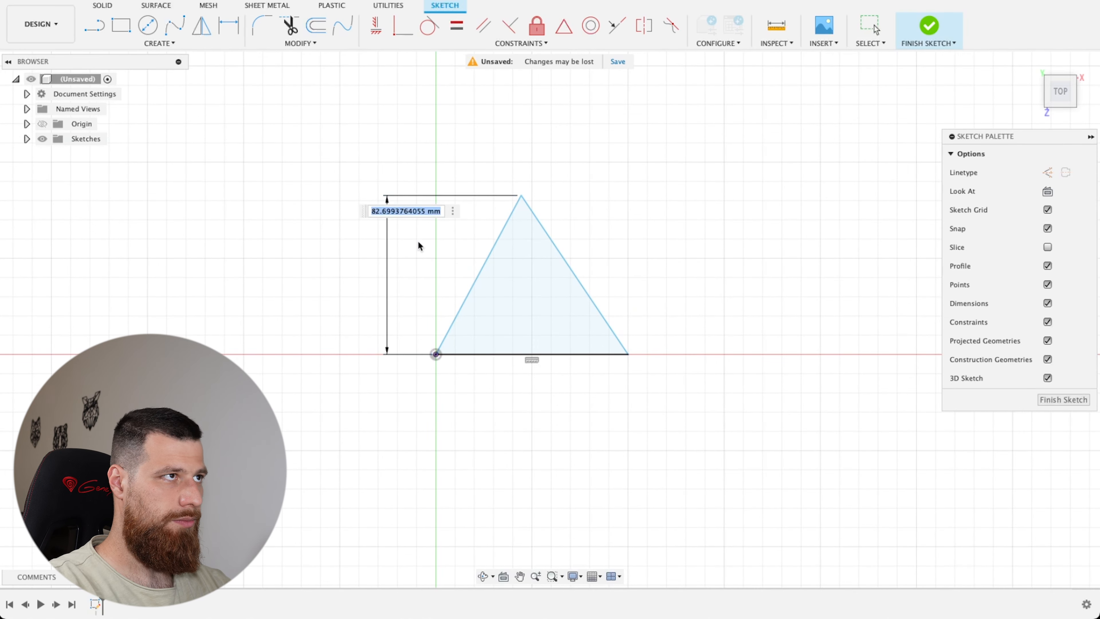
key(BackSpace)
key(Escape)
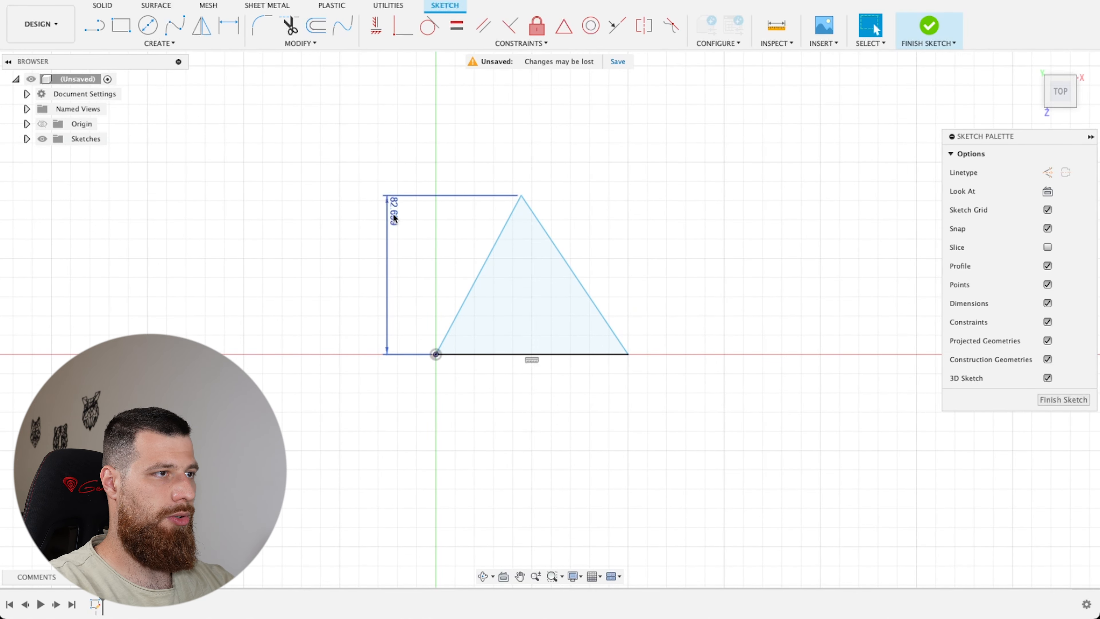
click(392, 214)
key(Delete)
Dimension the triangle's left side along its length with the parameter triangle_side
key(d)
click(480, 268)
click(450, 245)
text(tria)
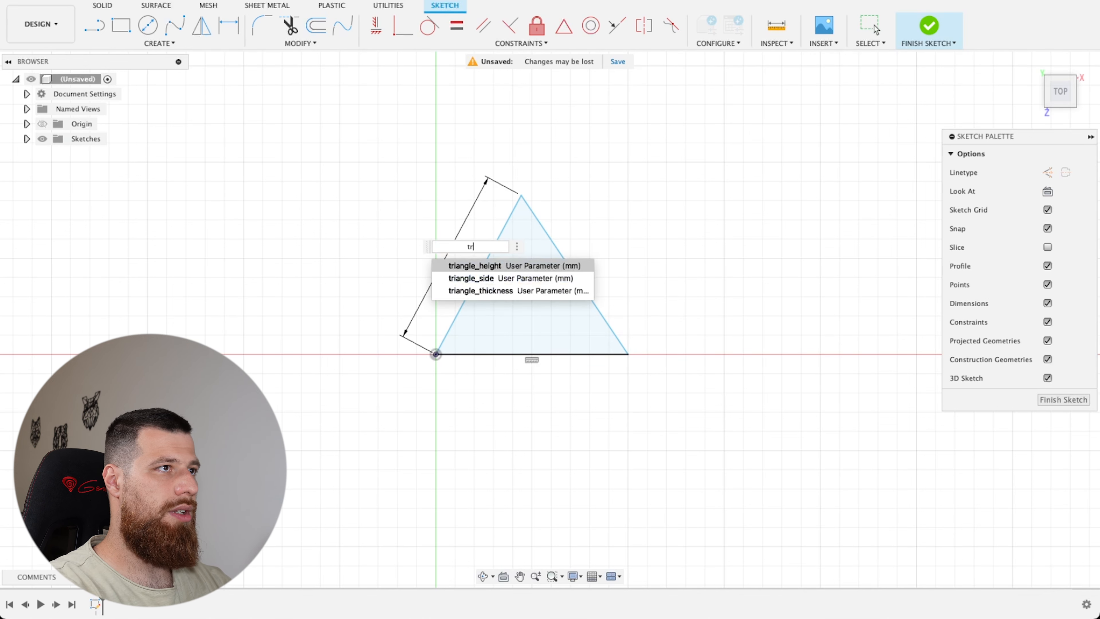
key(Down)
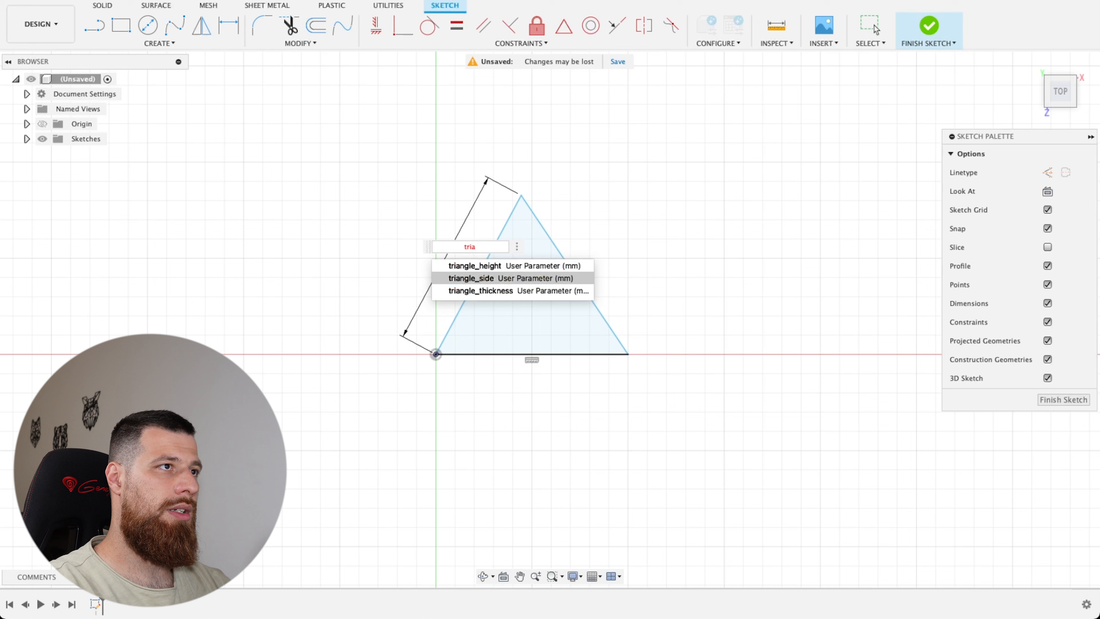
key(Return)
key(Return)
Dimension the triangle's horizontal base below it with the parameter triangle_side
click(502, 354)
click(498, 389)
text(tria)
key(Down)
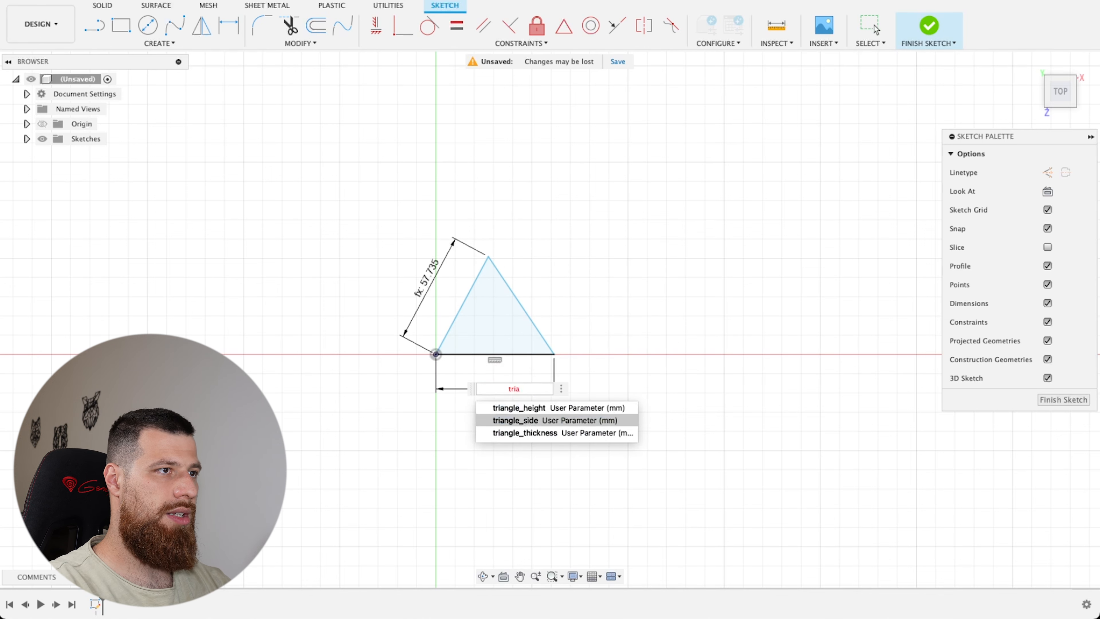
key(Return)
key(Return)
scroll(515, 339, up, 4)
click(517, 296)
click(570, 270)
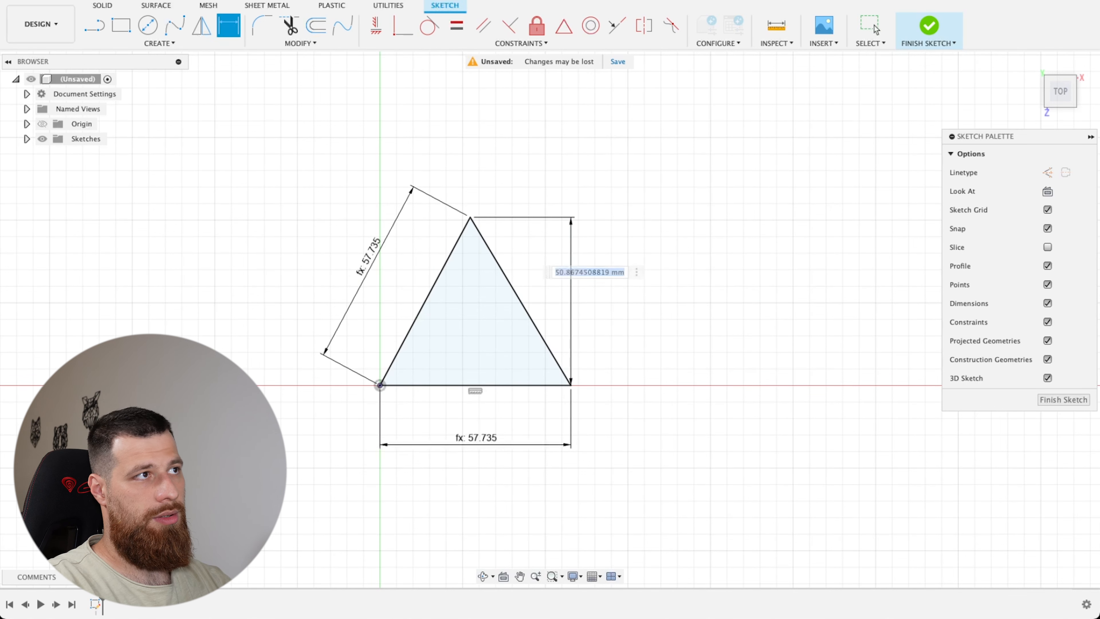
key(Return)
key(super+z)
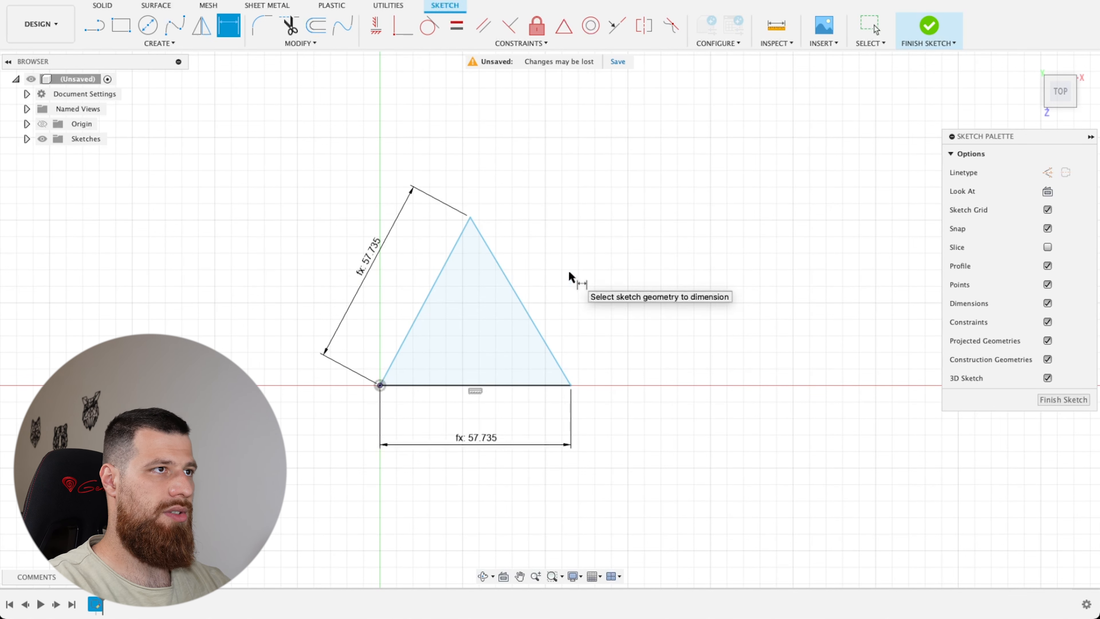
Dimension the triangle's right side along its length with triangle_side to make the triangle equilateral
click(522, 287)
click(532, 287)
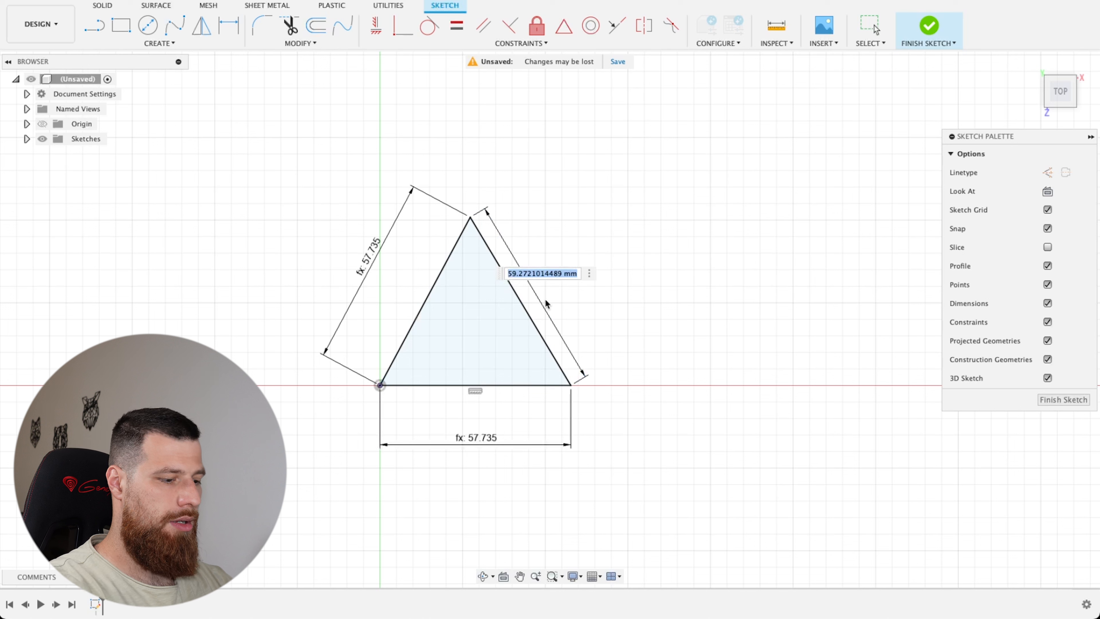
text(triangle_side)
key(Down)
key(Return)
key(Return)
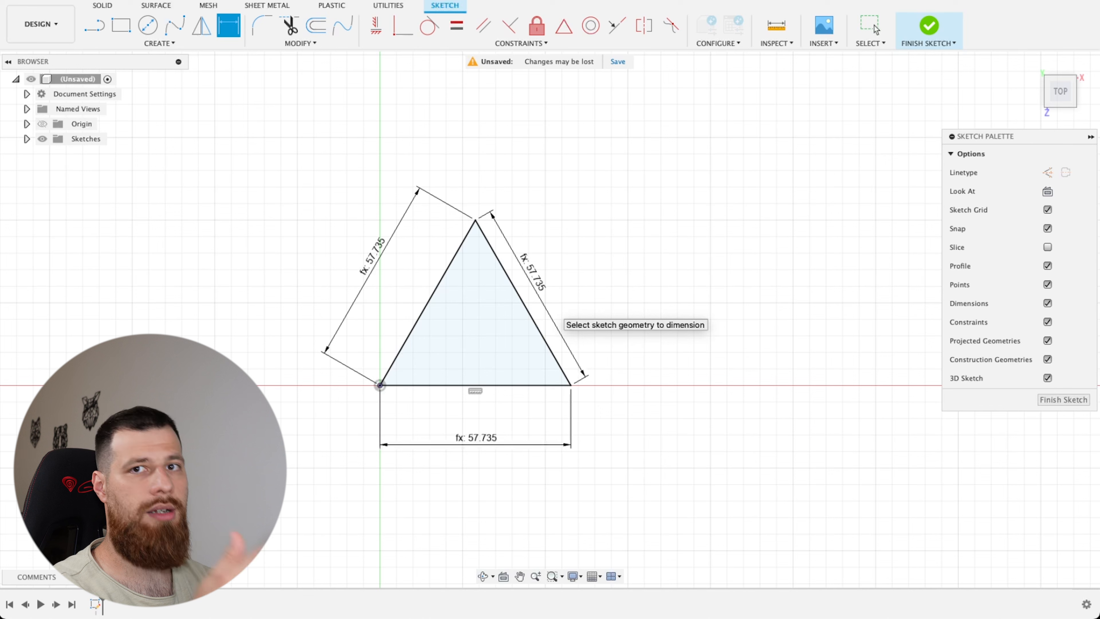
Move the dimensions of the left side and the base closer to the triangle
scroll(556, 289, up, 1)
drag(371, 250, 406, 296)
drag(482, 445, 483, 414)
Check the triangle's height with a driven dimension from the apex to the base, and delete that dimension
key(d)
scroll(468, 446, up, 2)
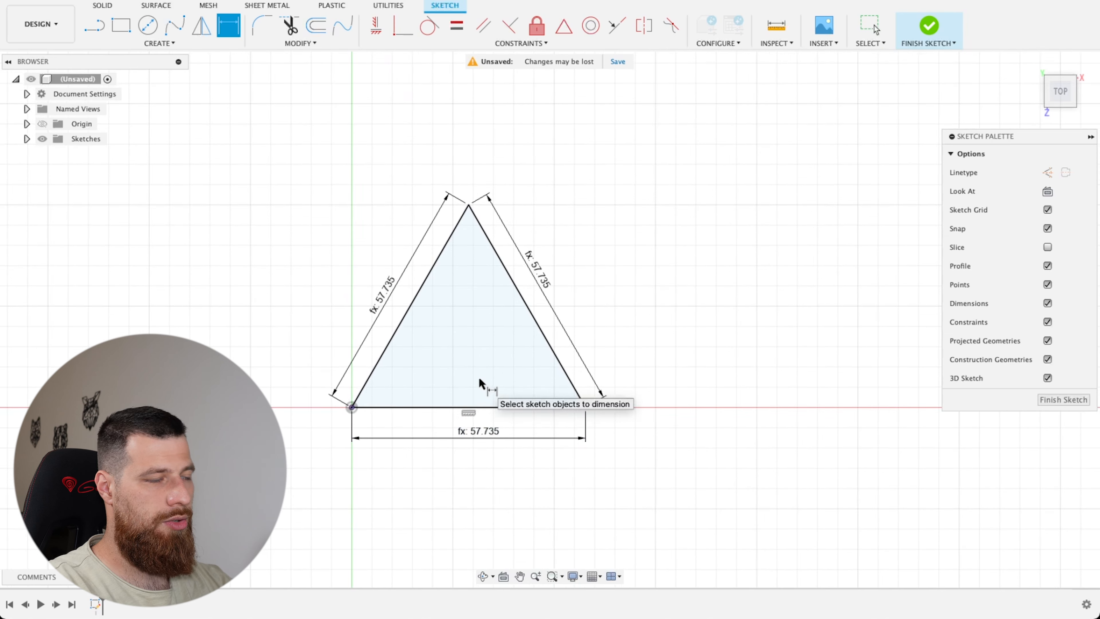
key(l)
key(d)
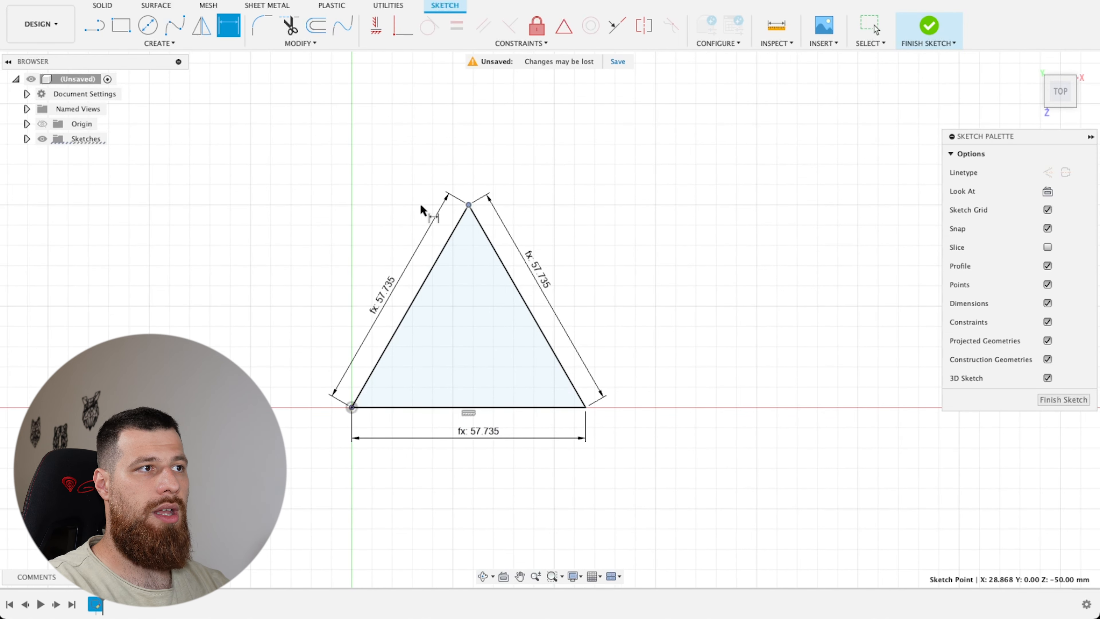
click(488, 409)
click(709, 336)
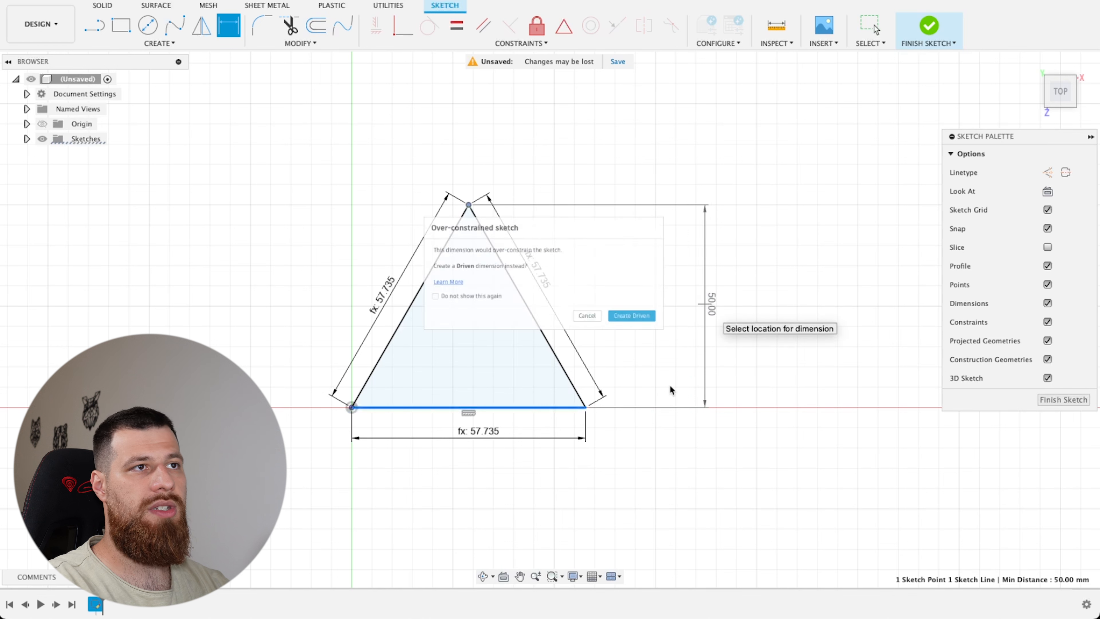
click(648, 328)
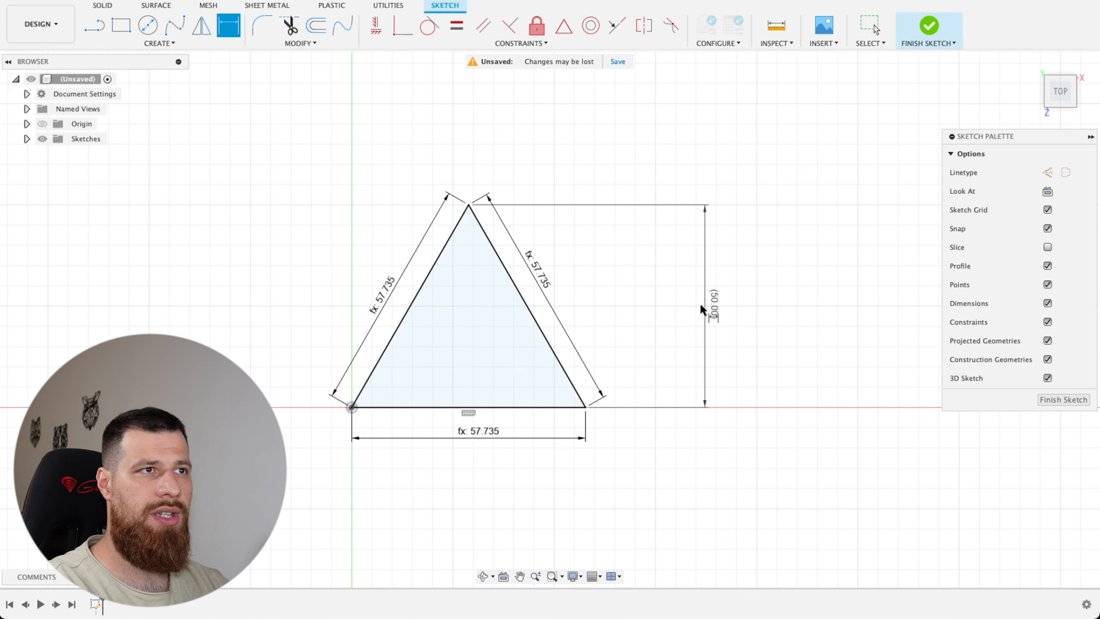
key(Escape)
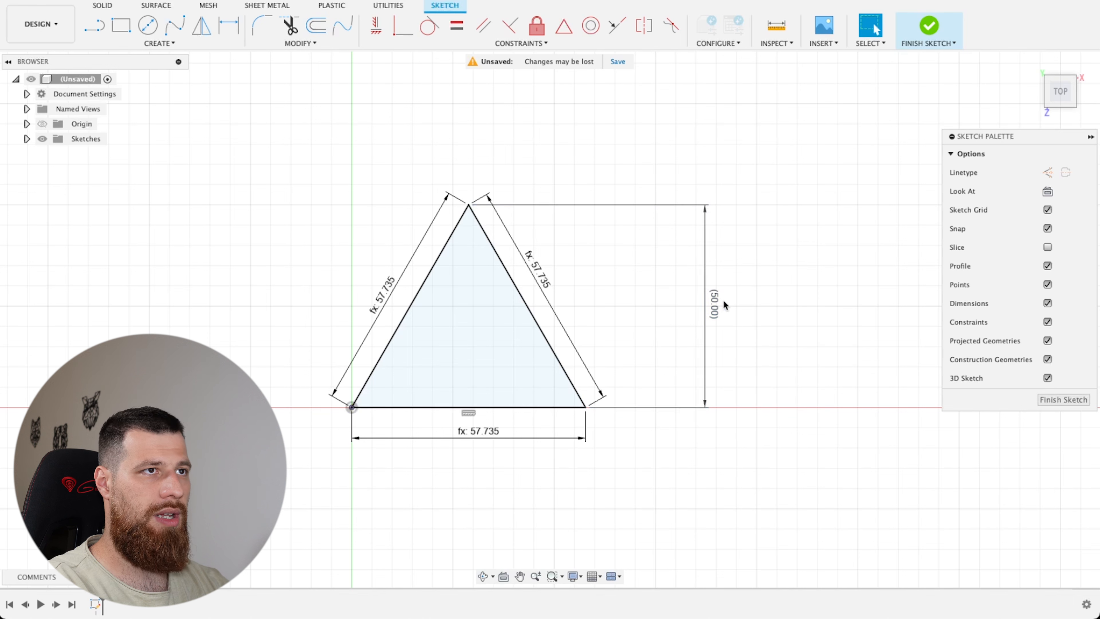
click(714, 296)
key(Delete)
Extrude the triangle profile to one side as a new body, with the distance set to triangle_thickness
click(474, 388)
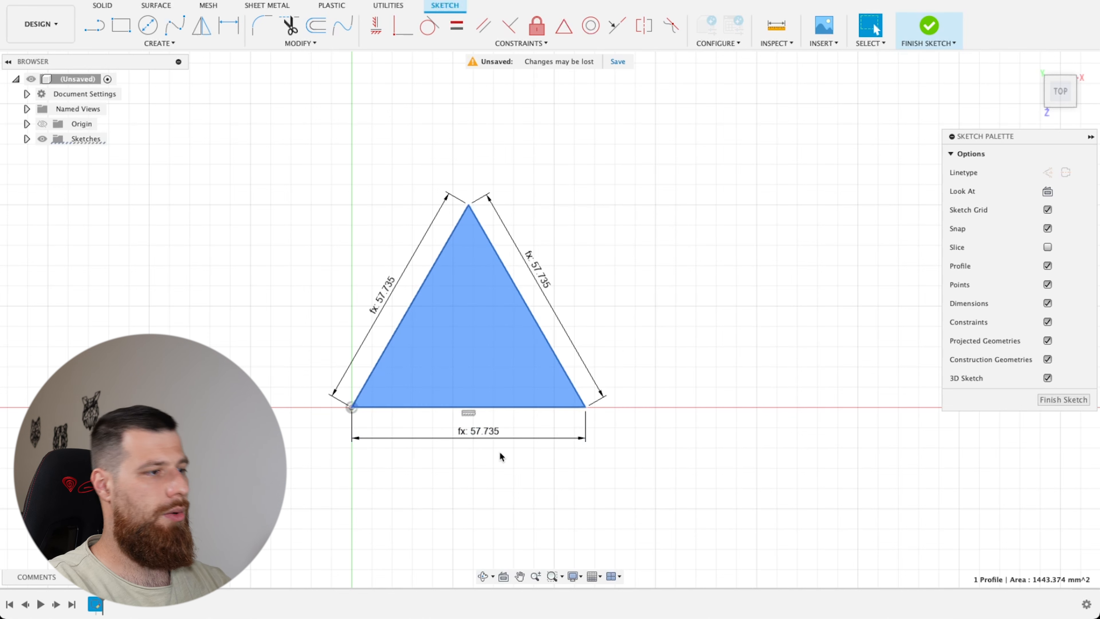
key(e)
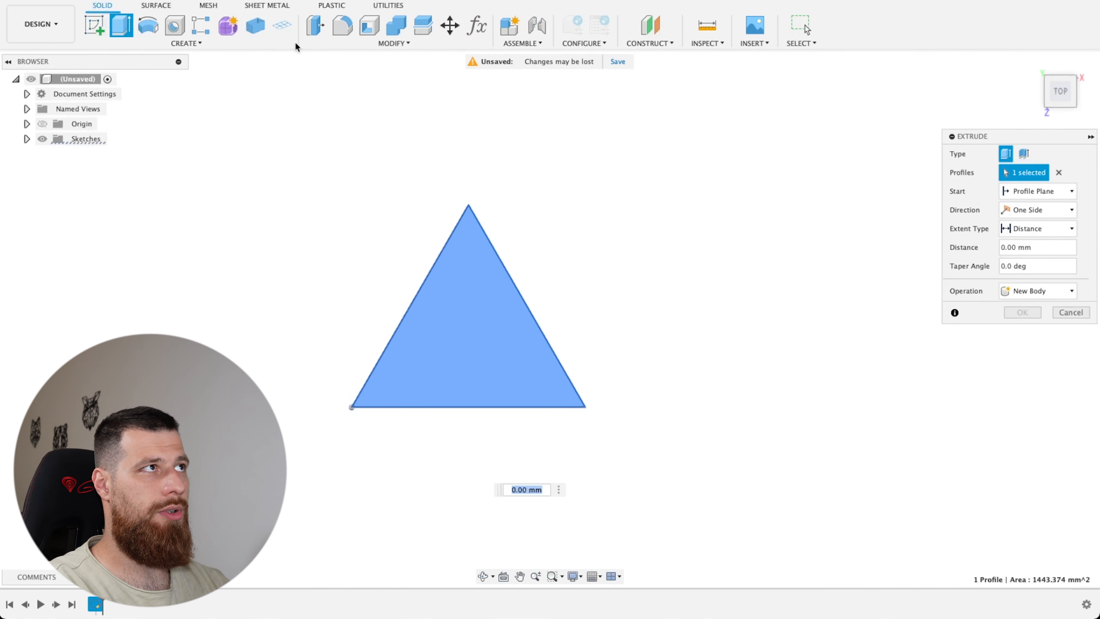
shift+middle_drag(363, 297, 422, 453)
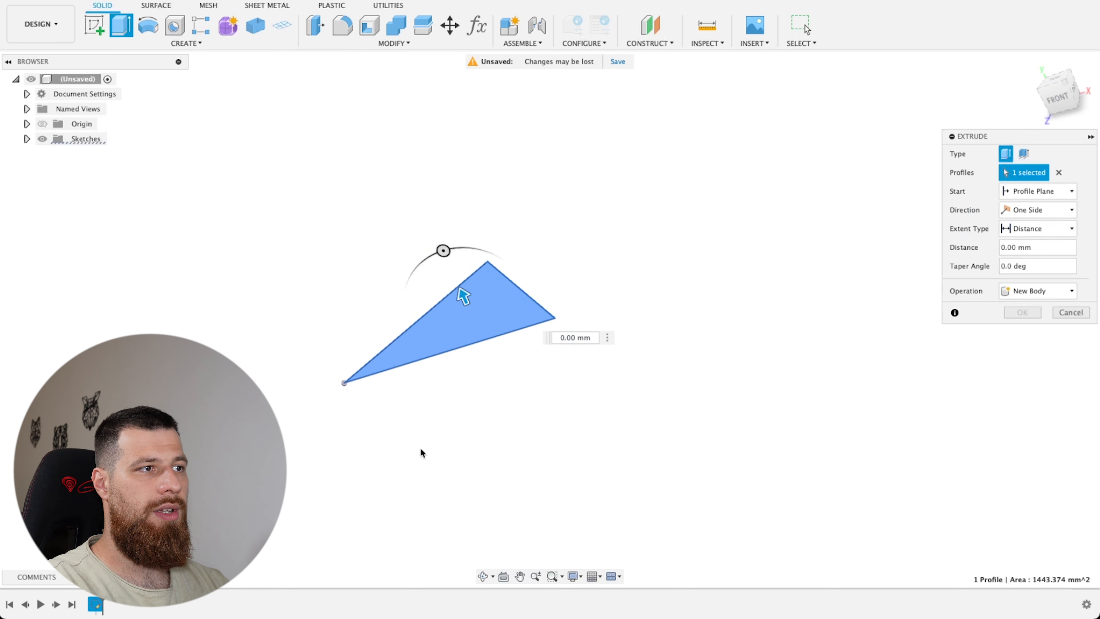
text(thin)
key(BackSpace)
key(Return)
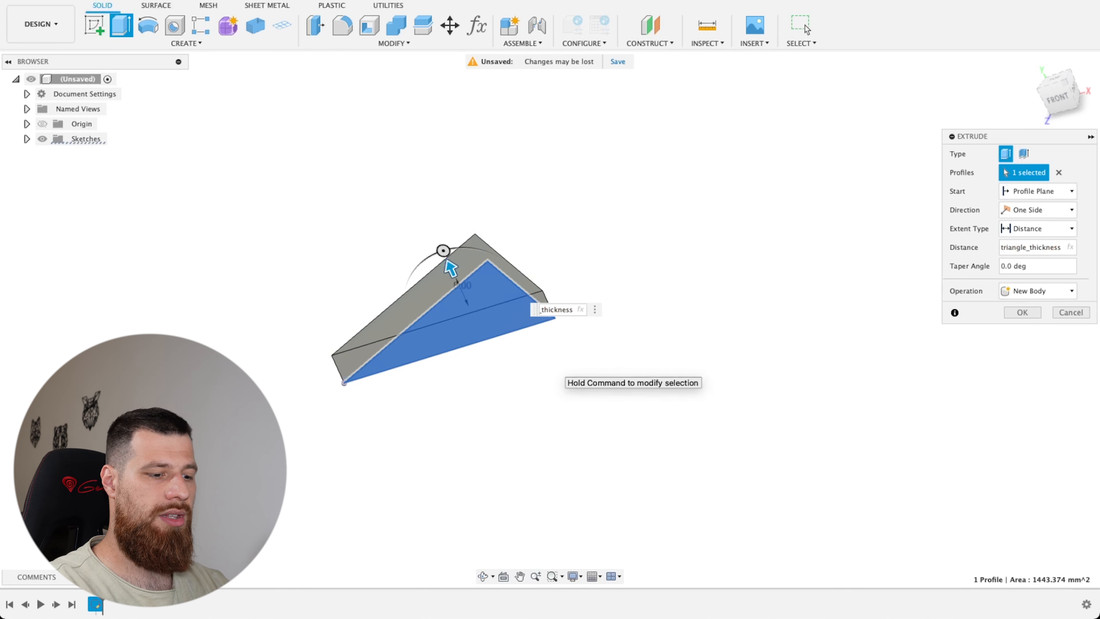
key(Return)
shift+middle_drag(580, 230, 624, 218)
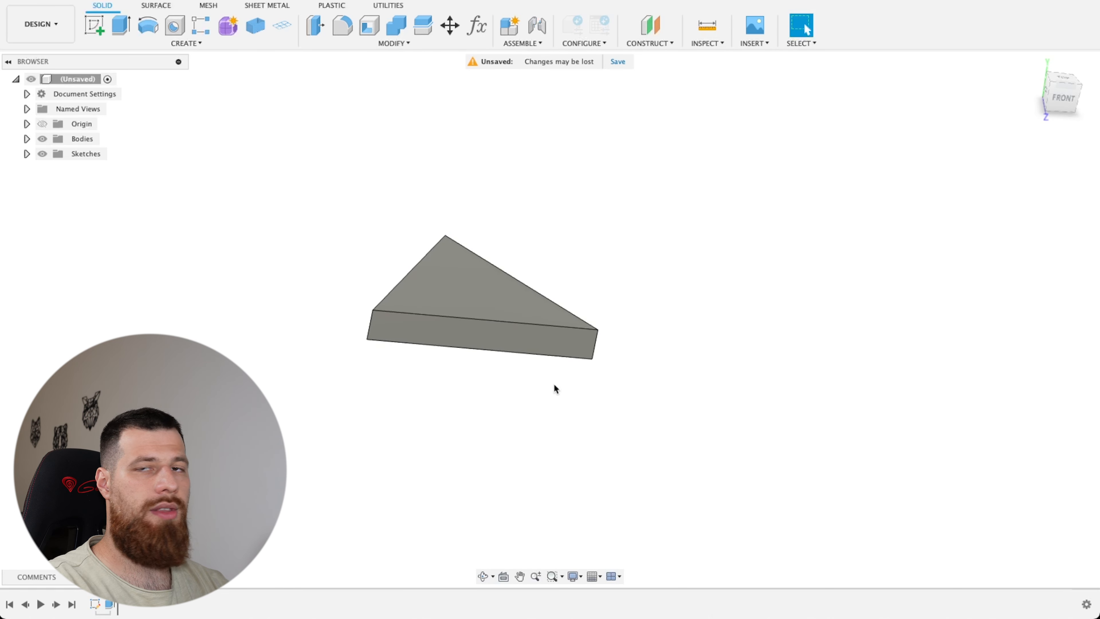
shift+middle_drag(556, 388, 522, 276)
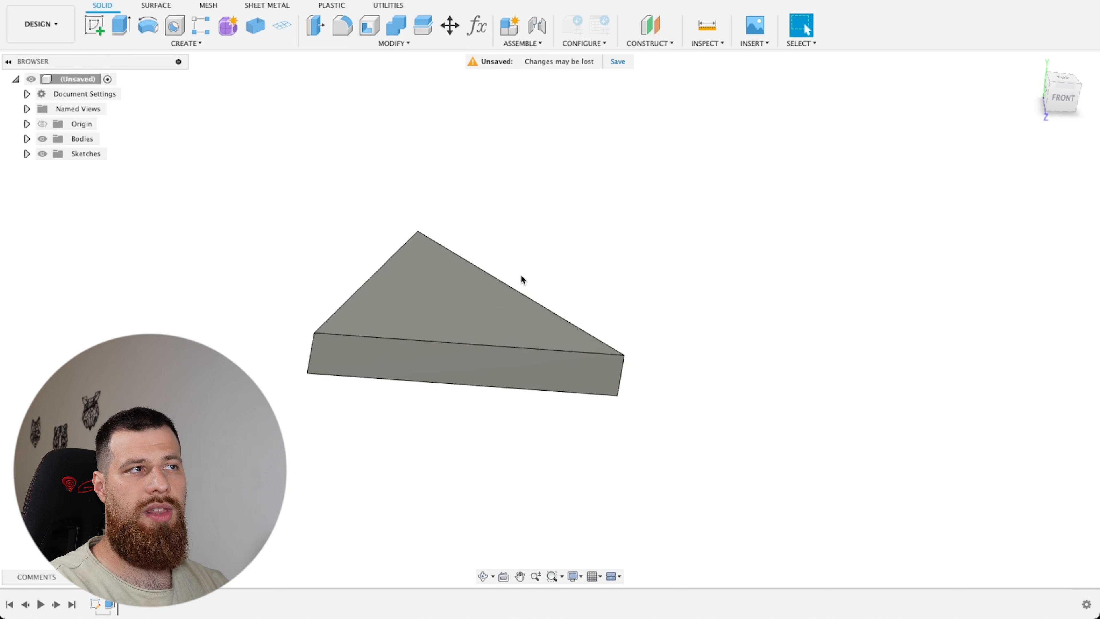
shift+middle_drag(521, 276, 486, 283)
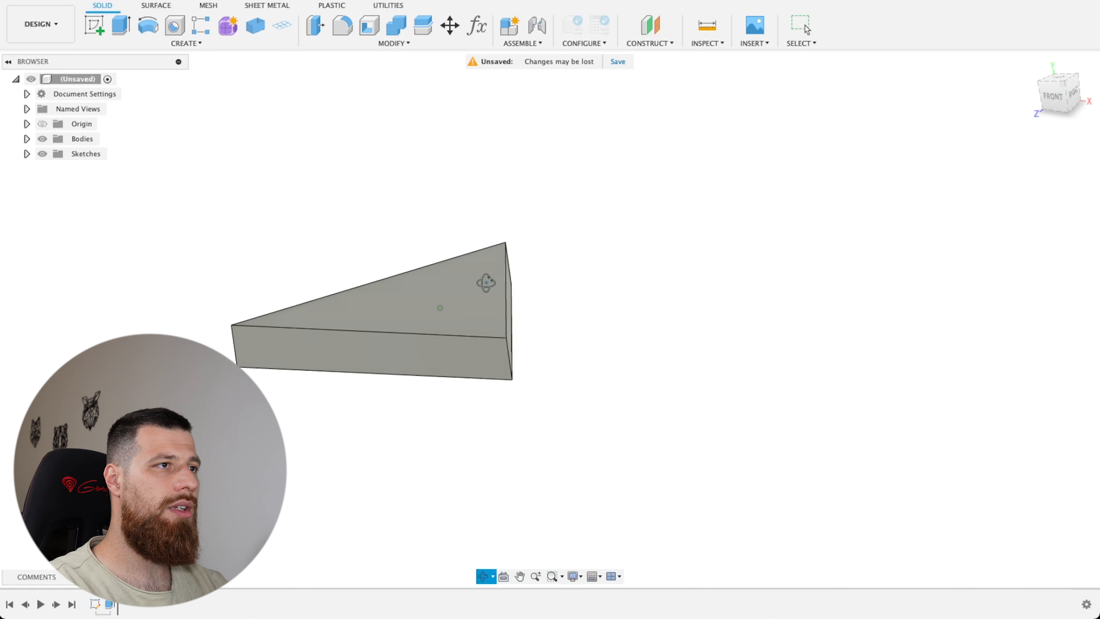
click(506, 368)
click(215, 303)
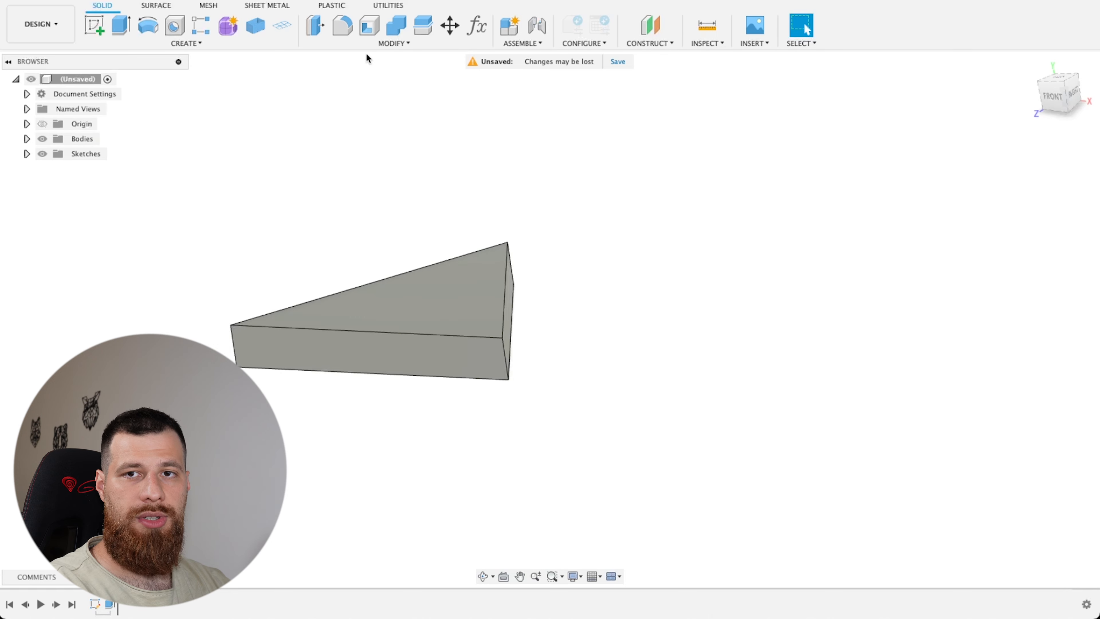
Add a user parameter named triangle_chamfer in mm with the expression triangle_side / 8
click(379, 45)
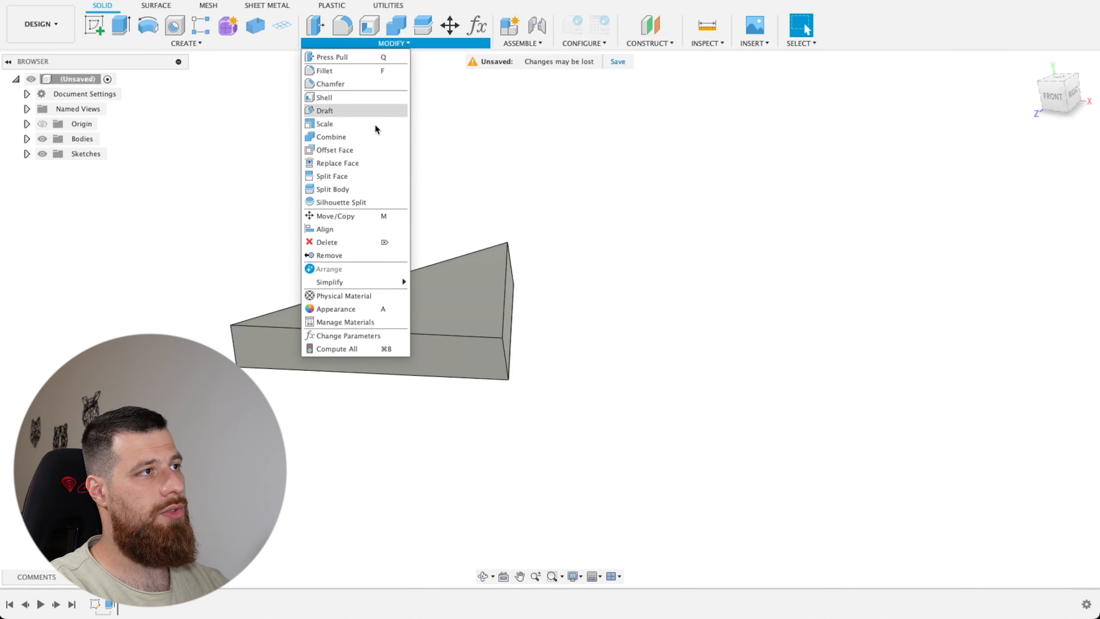
click(376, 336)
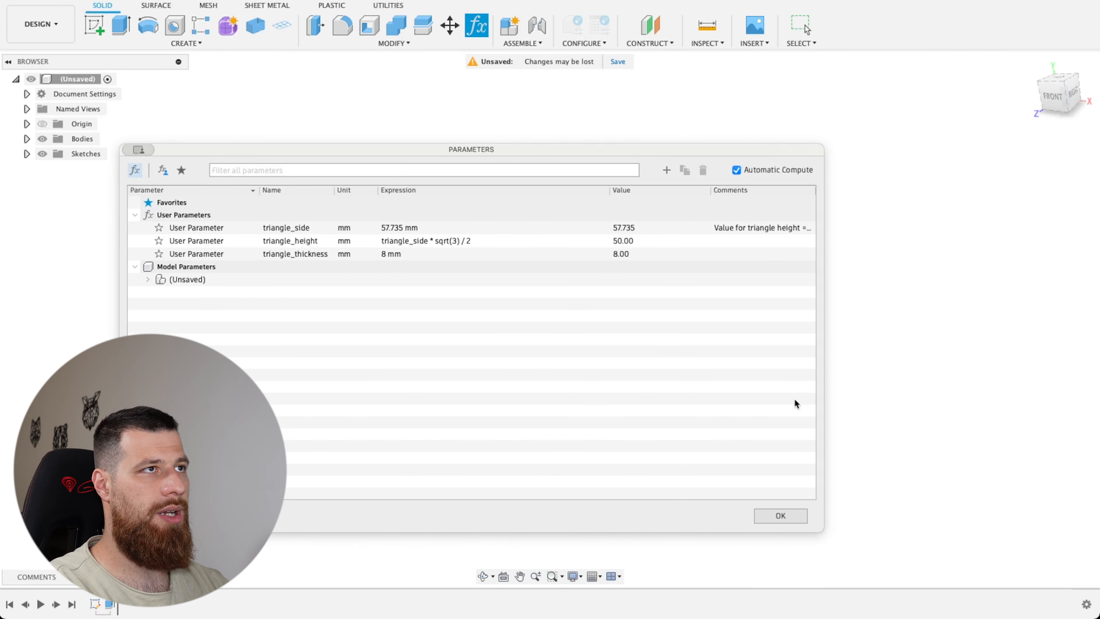
click(667, 170)
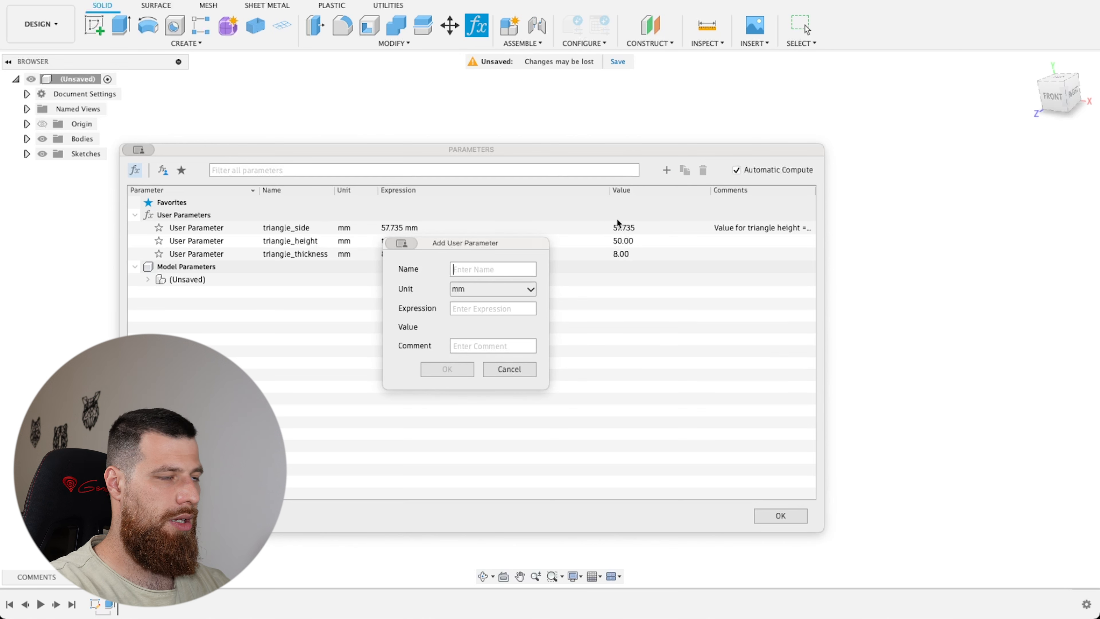
text(triangle_chamfe)
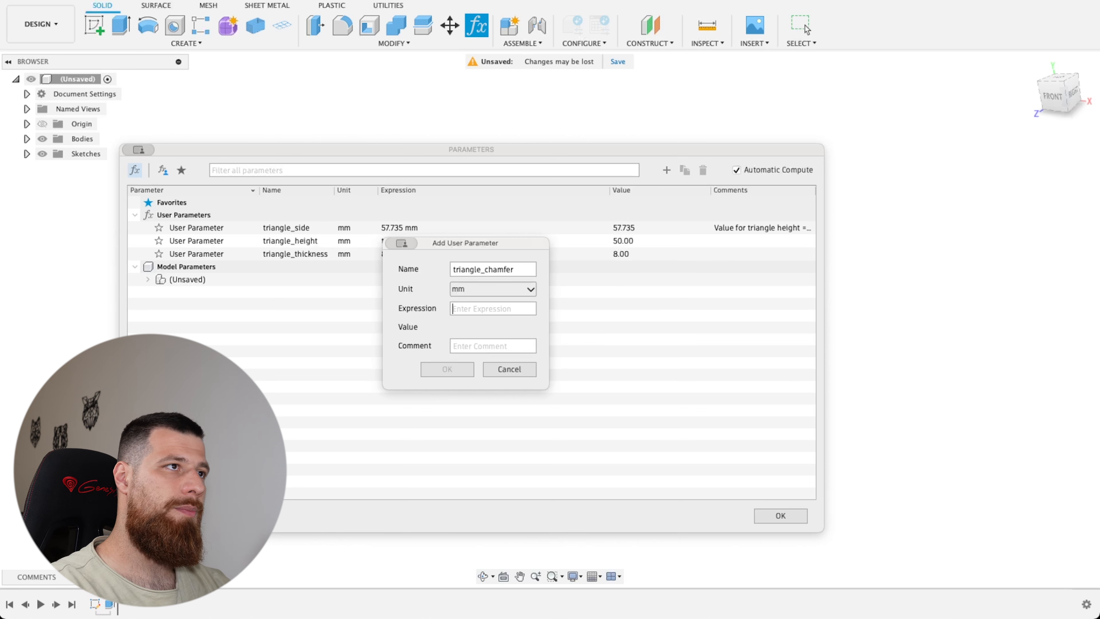
drag(428, 244, 322, 297)
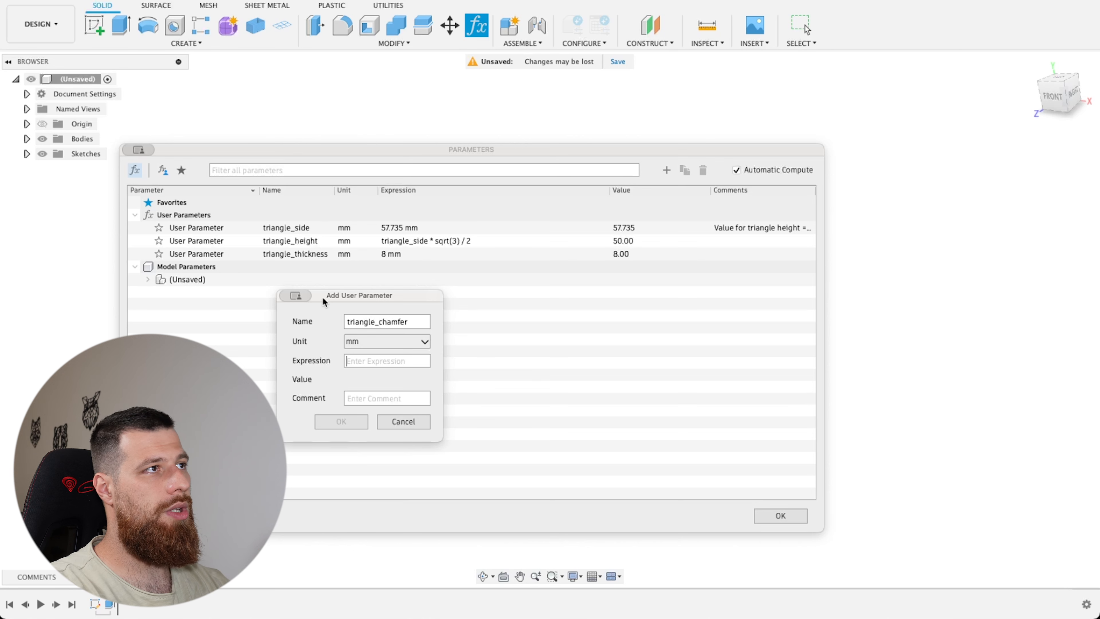
text(tri)
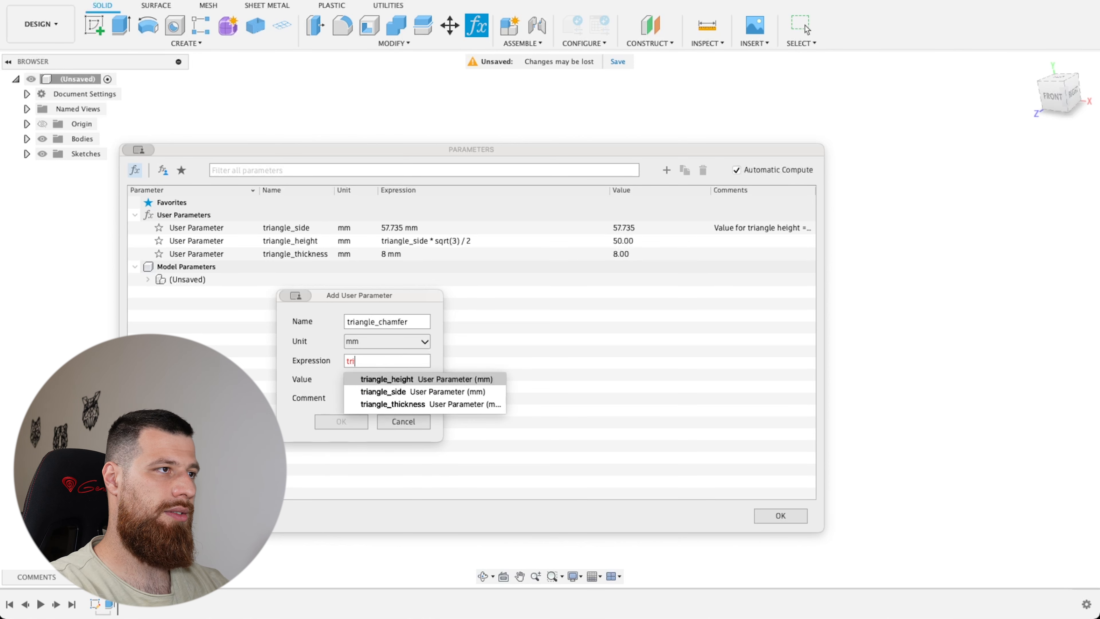
key(Down)
key(Tab)
key(shift+Tab)
text(a)
key(Down)
key(Return)
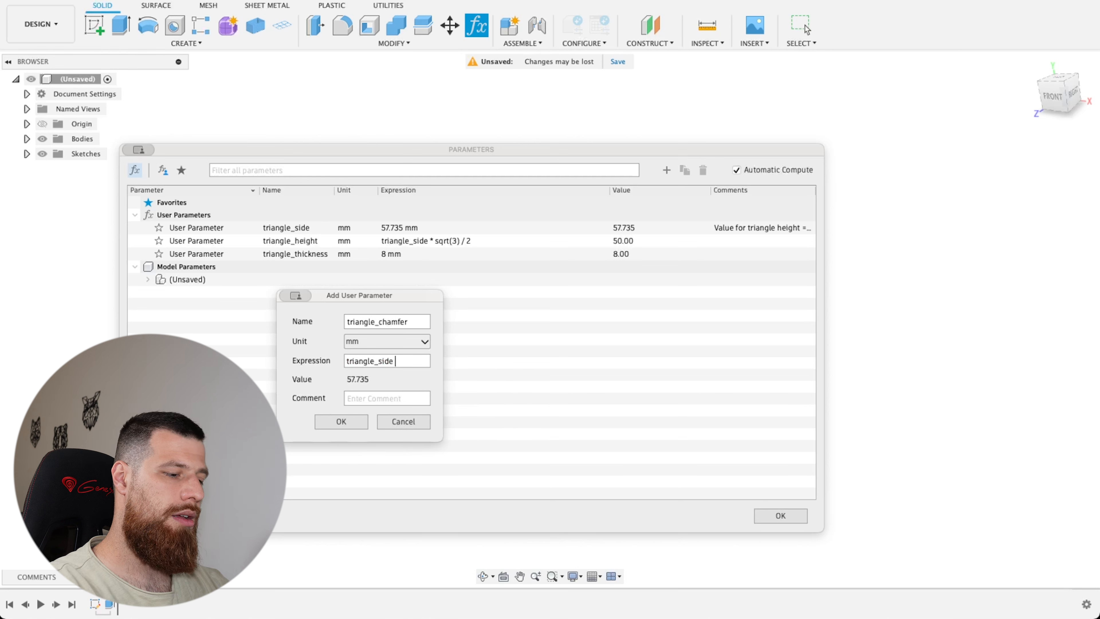
text(/ 8)
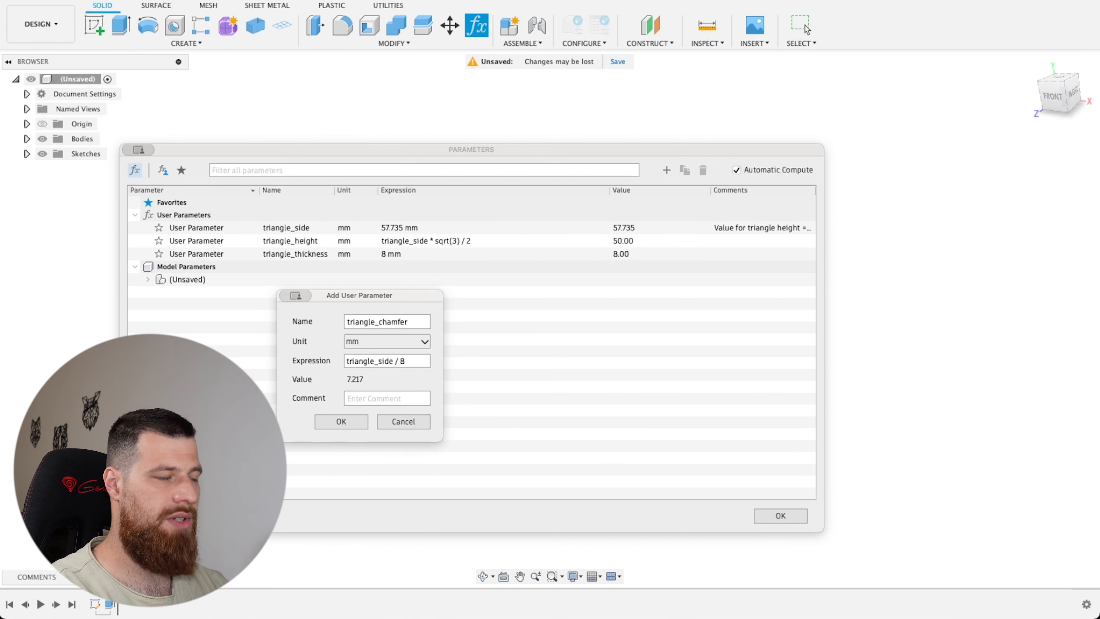
key(Return)
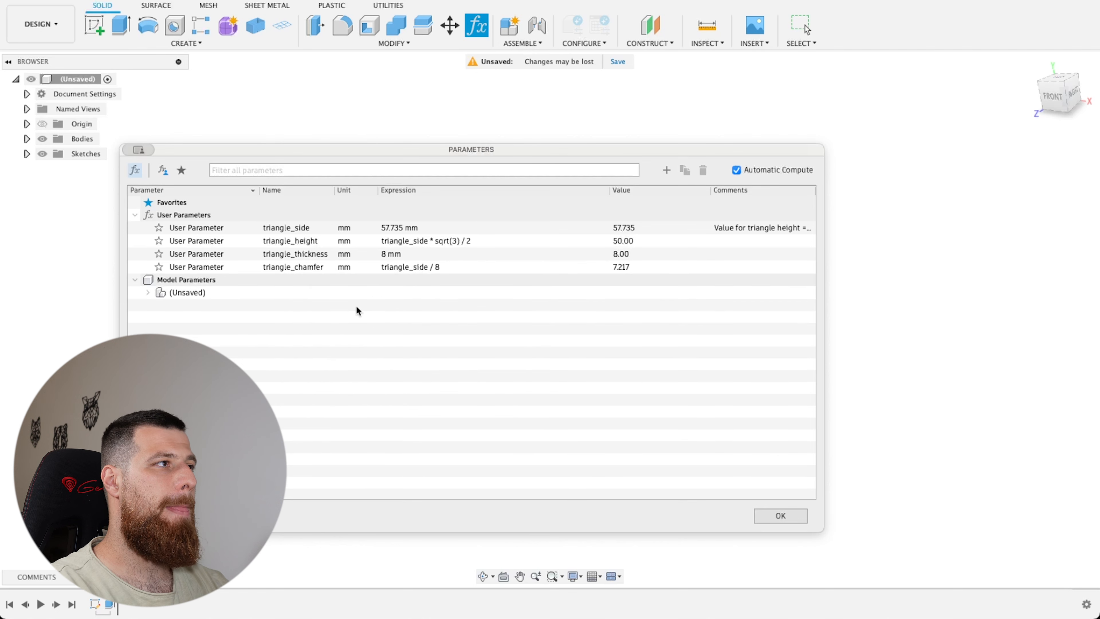
Add a user parameter named triangle_face_chamfer in mm with the expression triangle_thickness / 2, and close the parameters
click(666, 169)
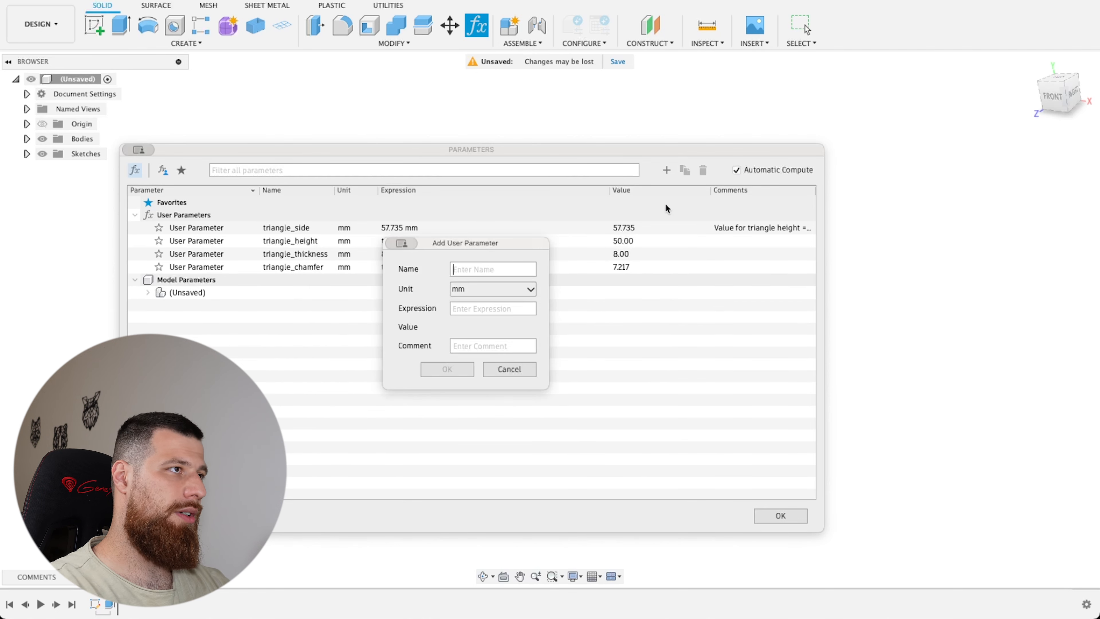
text(triange)
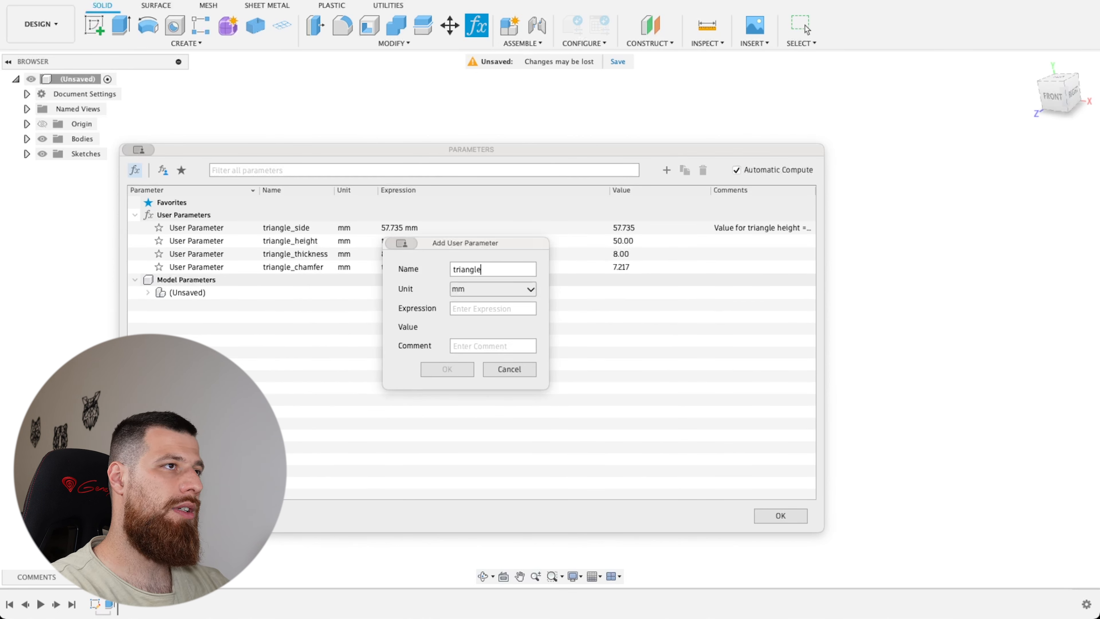
text(e_face_chamfer)
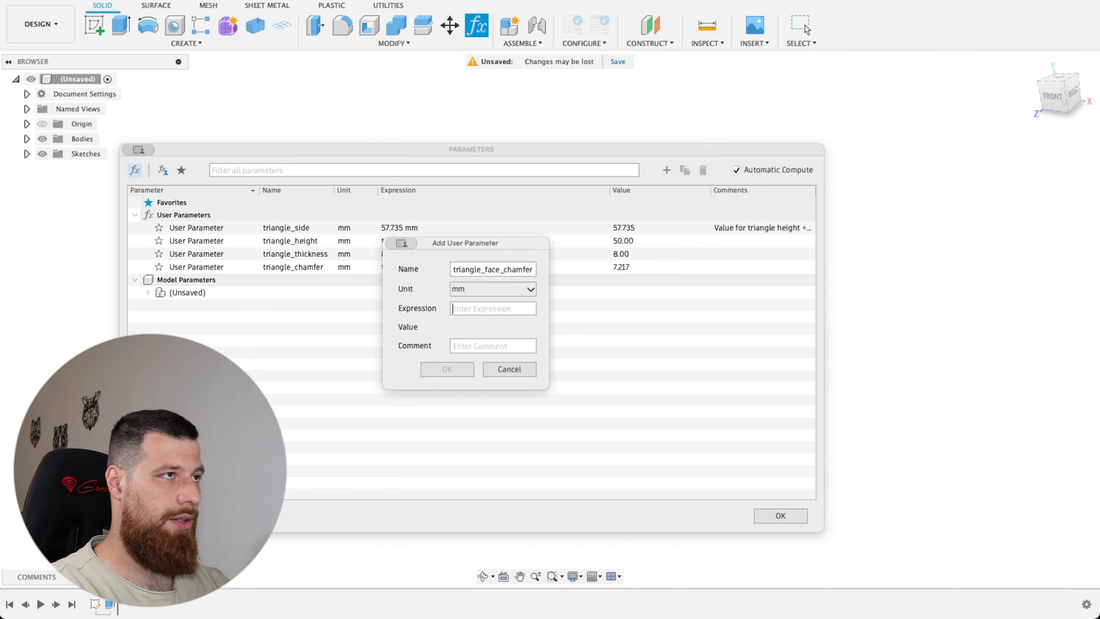
text(th)
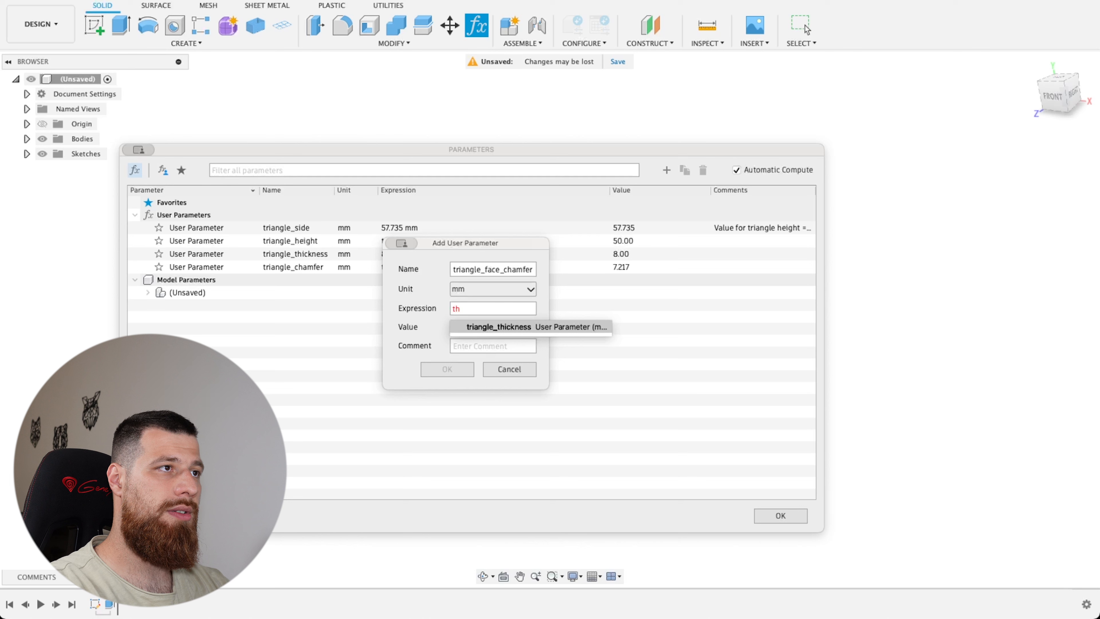
key(Return)
text(/ 2)
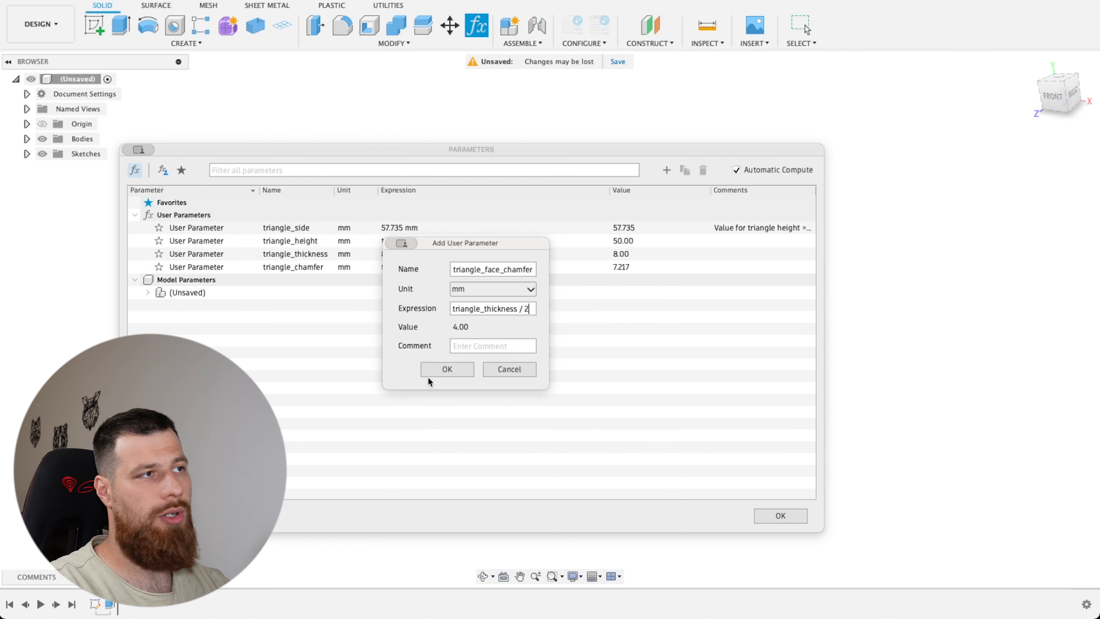
click(446, 370)
click(780, 515)
Chamfer the body's three corner edges with an equal distance of triangle_chamfer
click(505, 359)
shift+click(233, 348)
shift+middle_drag(234, 349, 575, 270)
shift+click(555, 234)
click(380, 44)
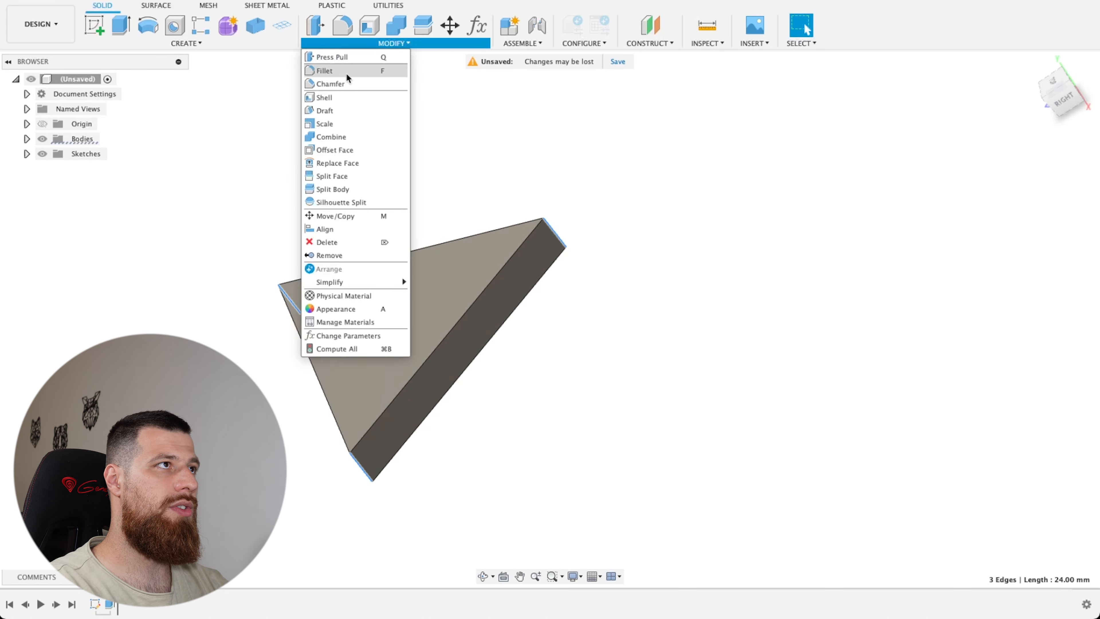
click(338, 79)
click(987, 156)
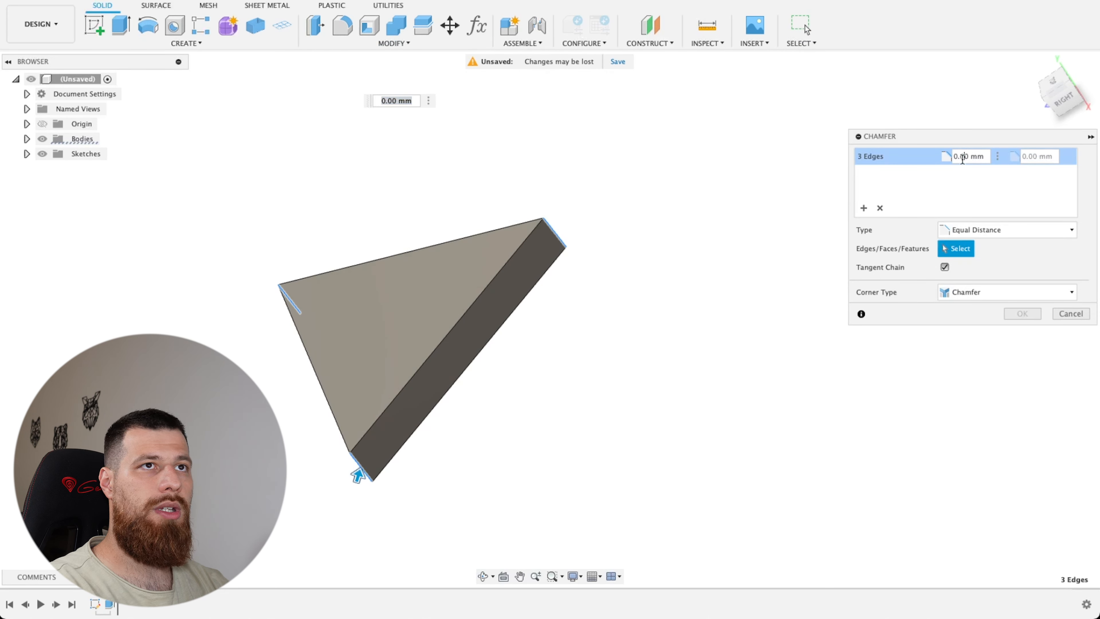
triple_click(965, 156)
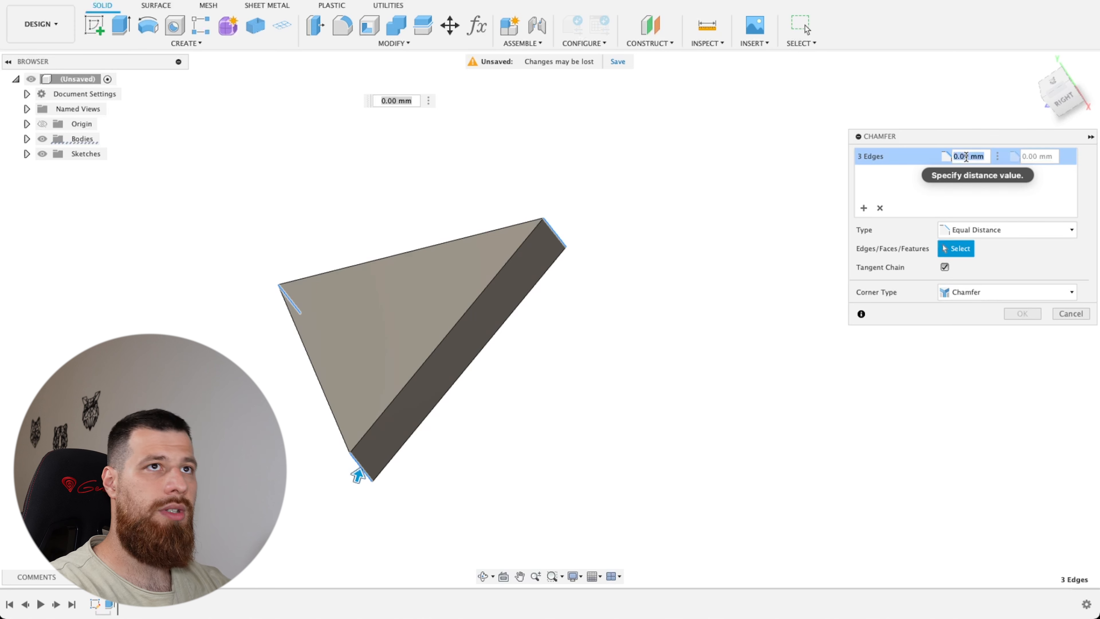
text(tria)
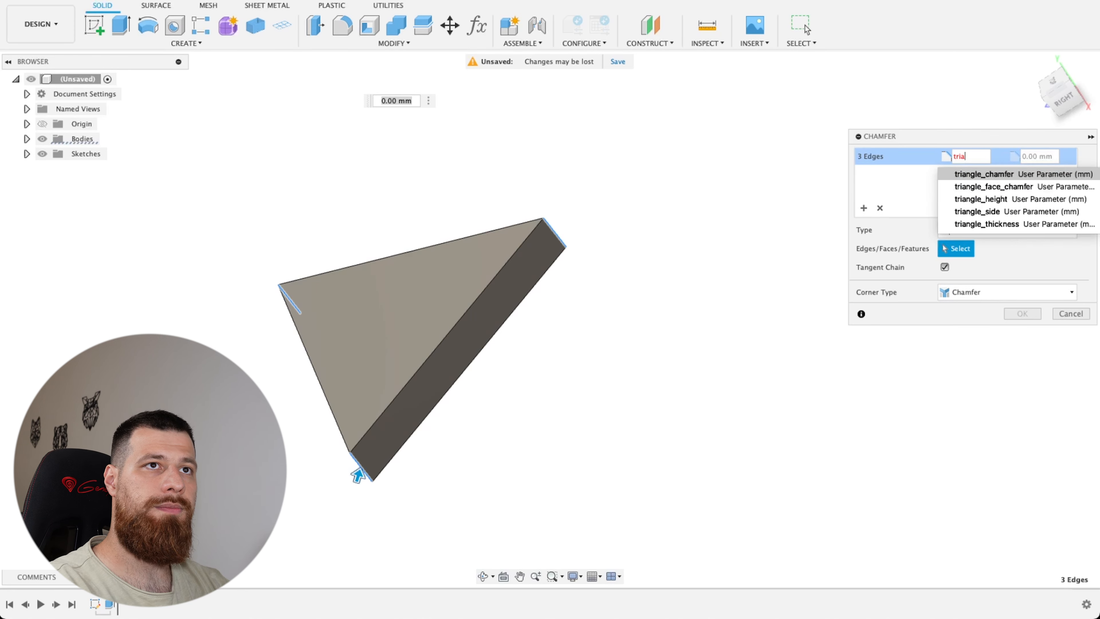
key(Return)
shift+middle_drag(513, 414, 442, 401)
click(1020, 315)
Chamfer the outline of the large triangular face with an equal distance of triangle_face_chamfer
shift+middle_drag(295, 435, 376, 421)
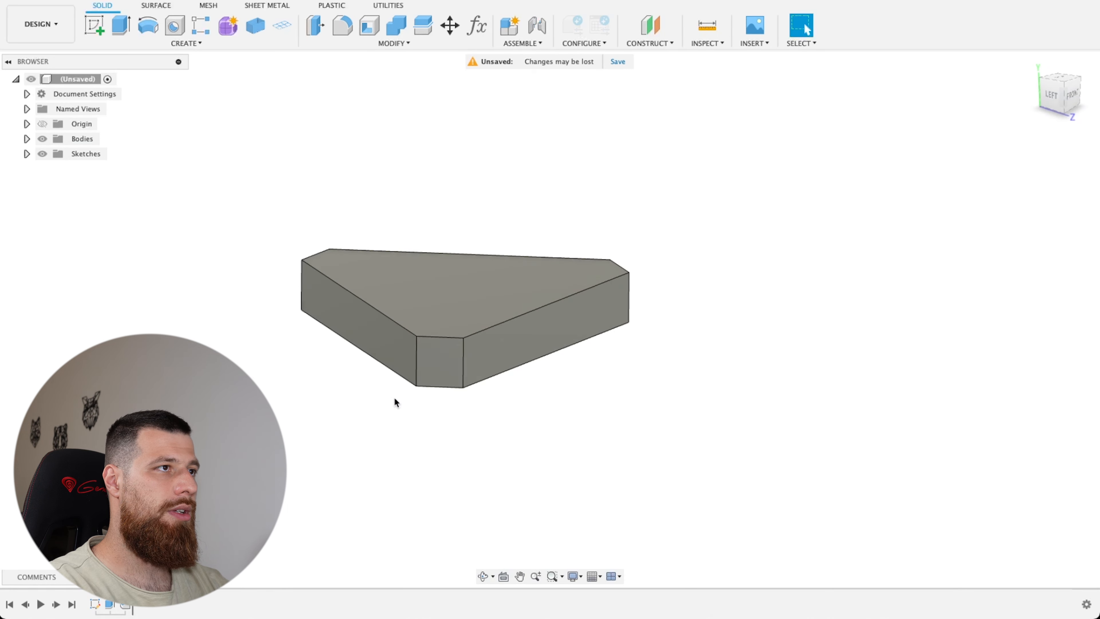
click(486, 290)
click(351, 41)
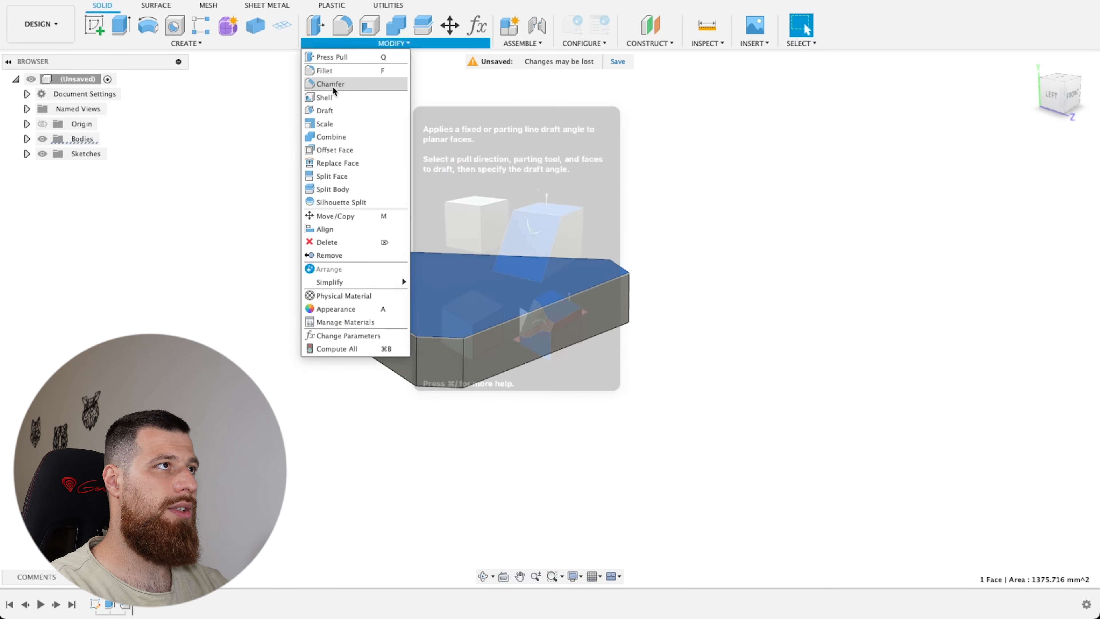
click(333, 85)
click(960, 156)
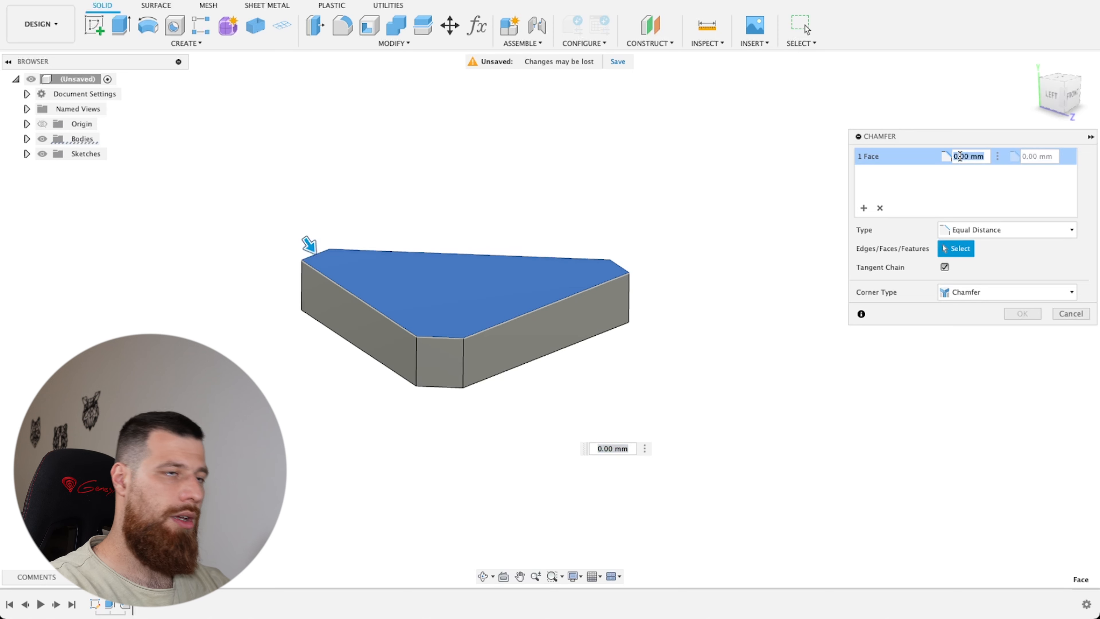
text(tri)
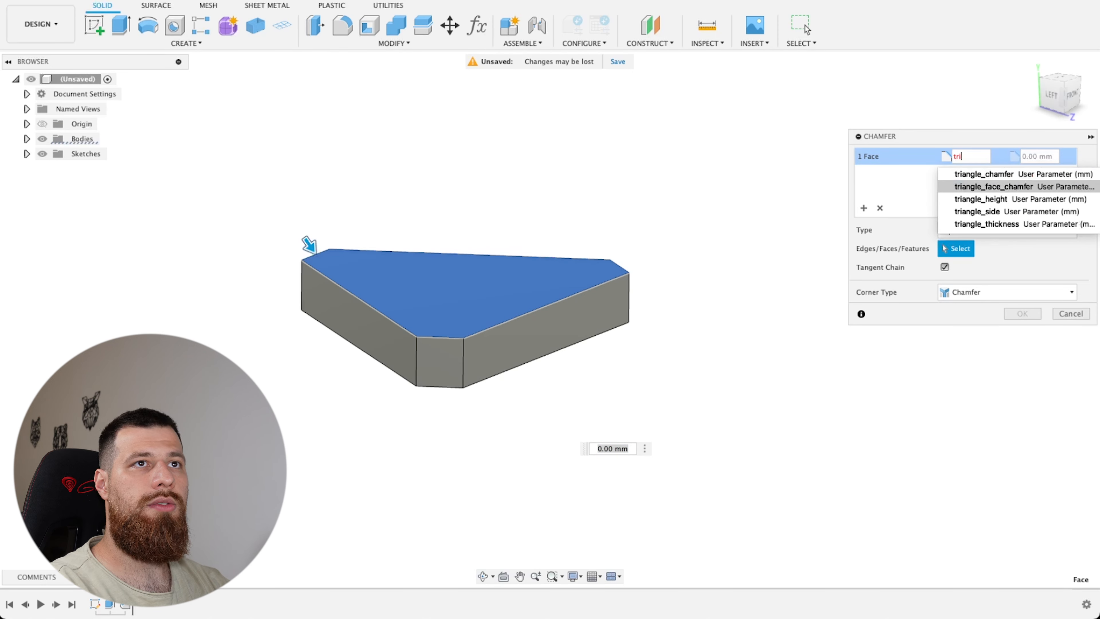
key(Return)
key(Return)
Open the parameters and resize and reposition their window so it sits beside the model
shift+middle_drag(961, 157, 268, 366)
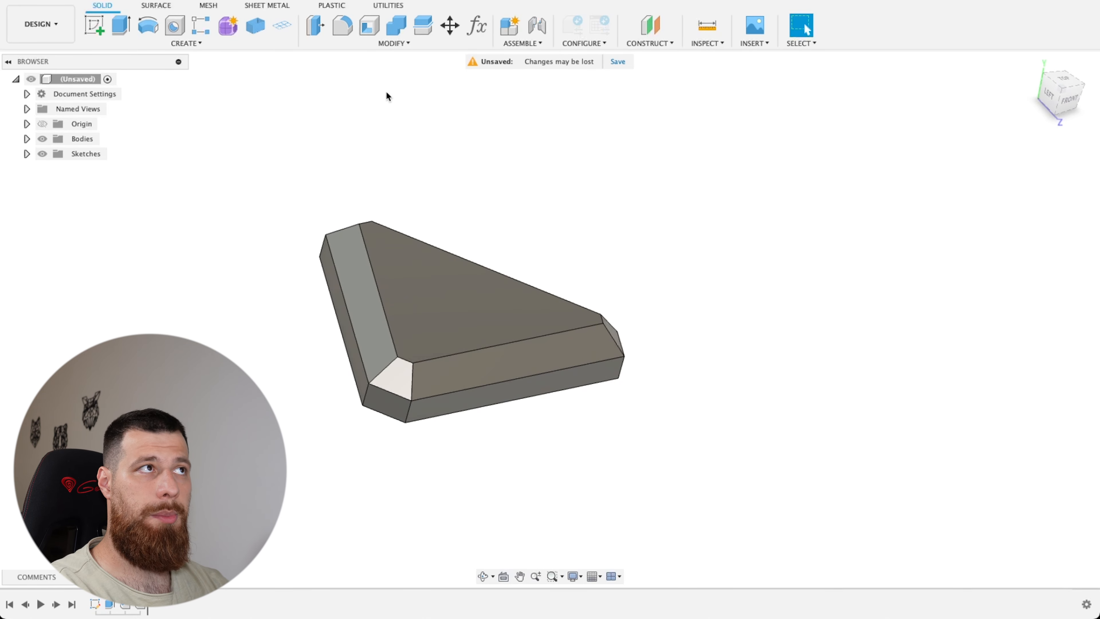
click(401, 44)
click(325, 333)
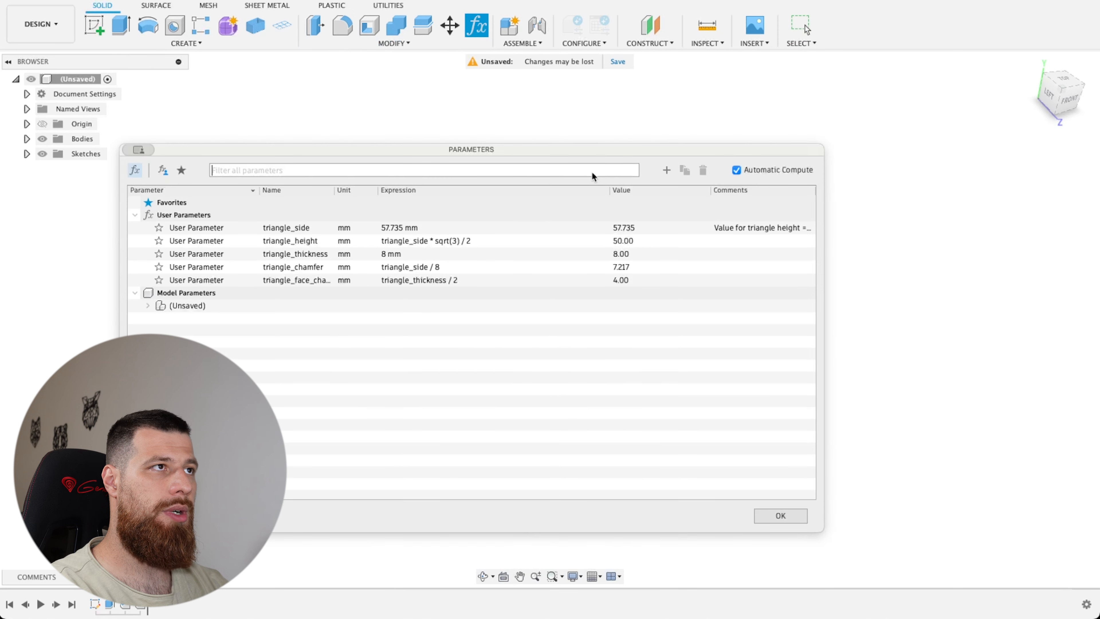
drag(827, 528, 416, 536)
drag(850, 125, 803, 120)
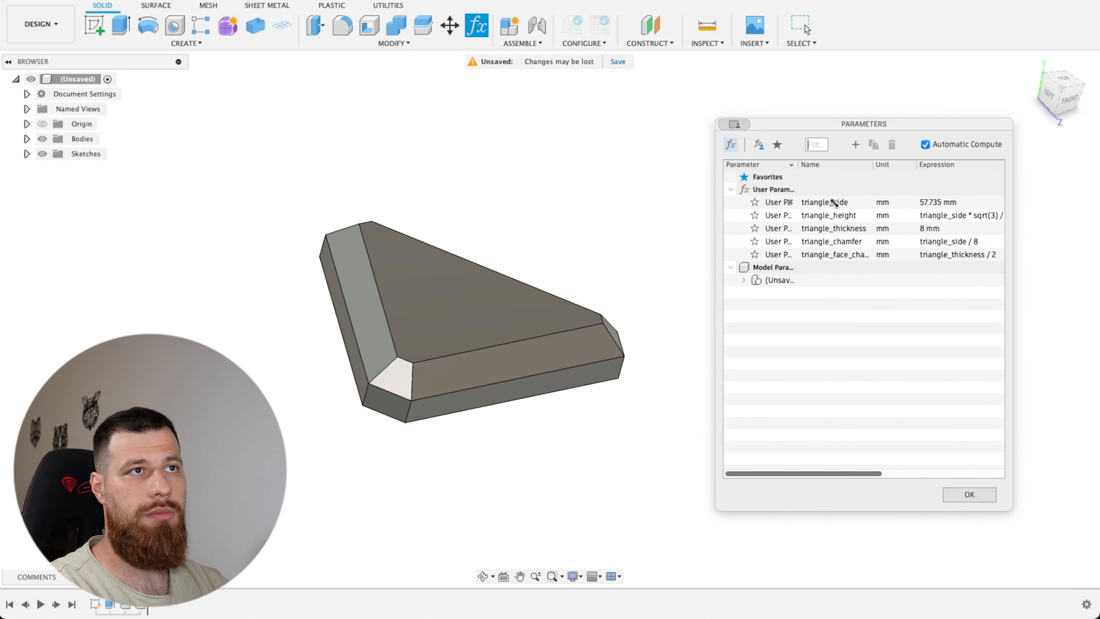
drag(717, 507, 610, 548)
drag(850, 126, 903, 117)
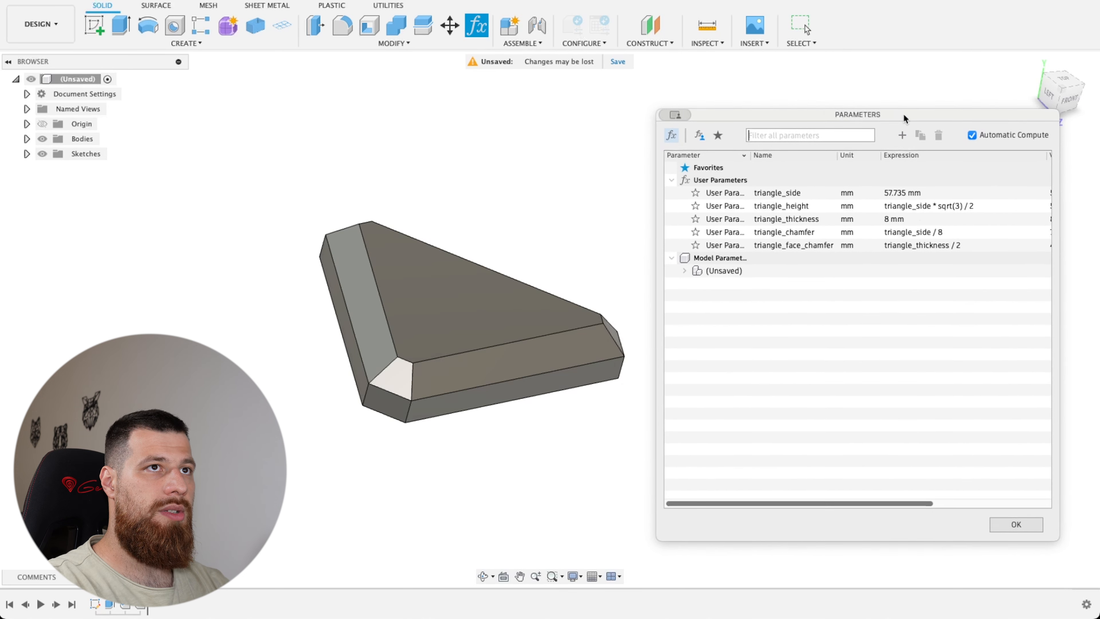
Set triangle_thickness to 10 mm to test how the body and its face chamfer respond
click(896, 193)
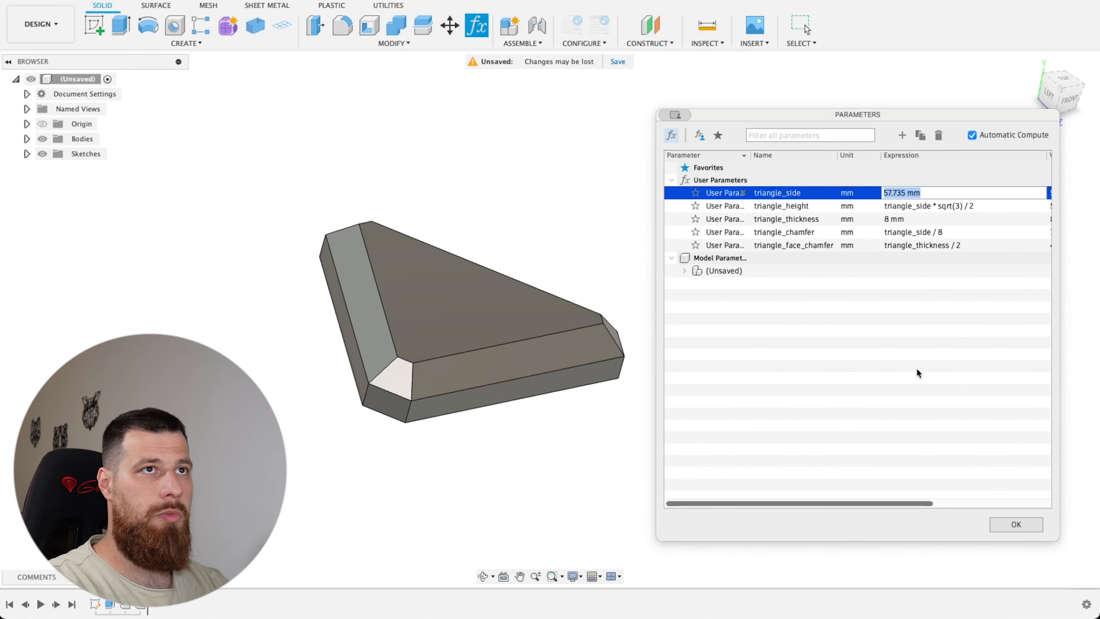
click(905, 219)
click(887, 219)
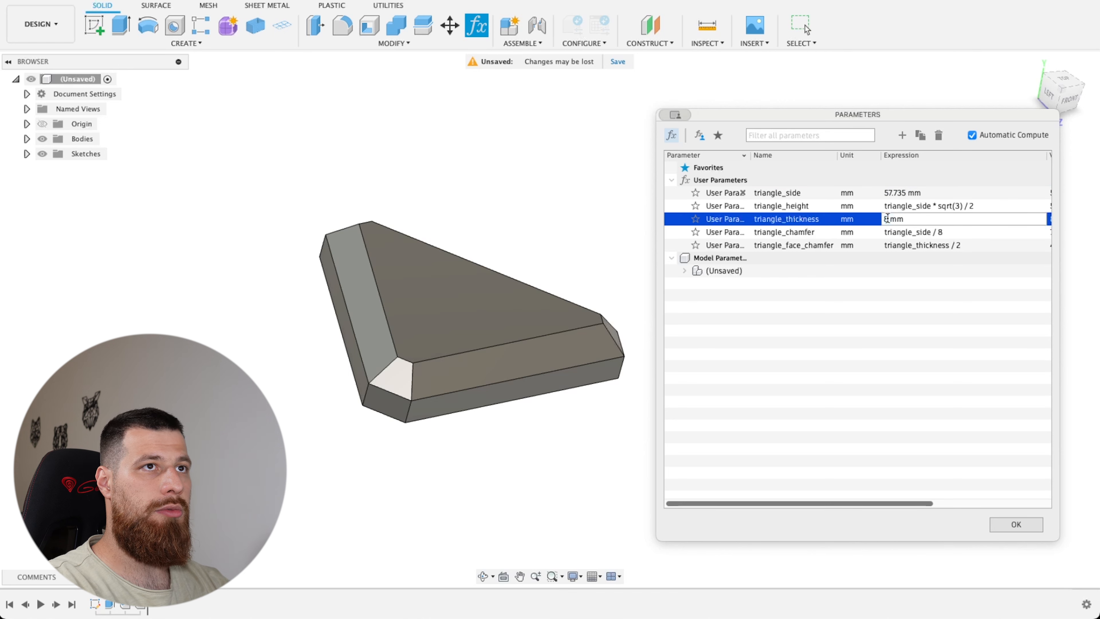
key(BackSpace)
text(10)
key(Return)
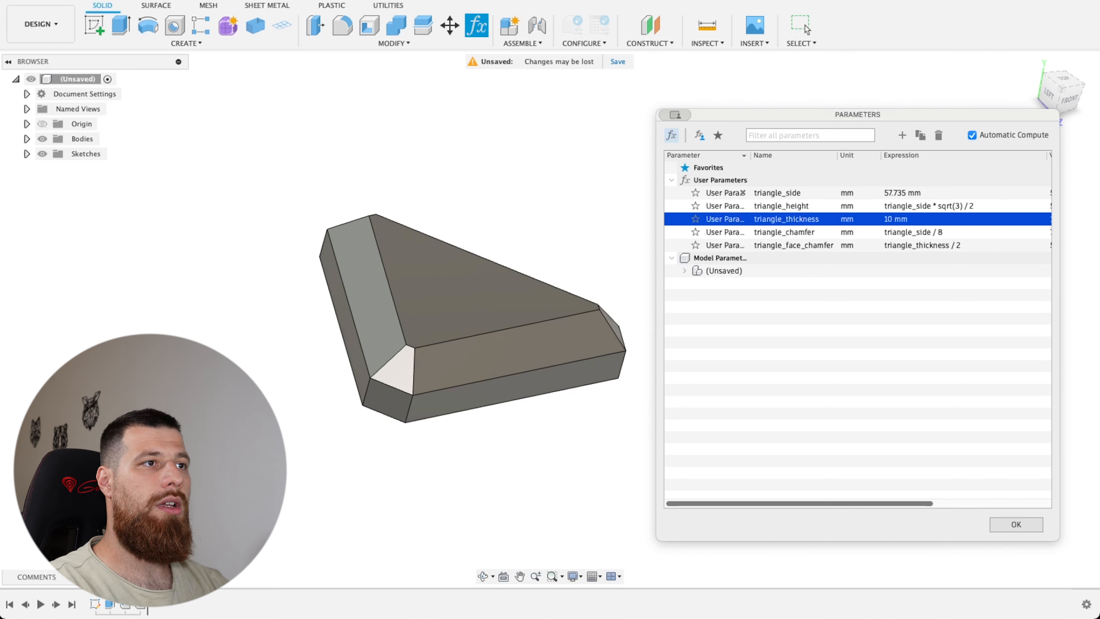
Set triangle_thickness to 50 while viewing the body from the side to test an extreme thickness
shift+middle_drag(499, 435, 520, 412)
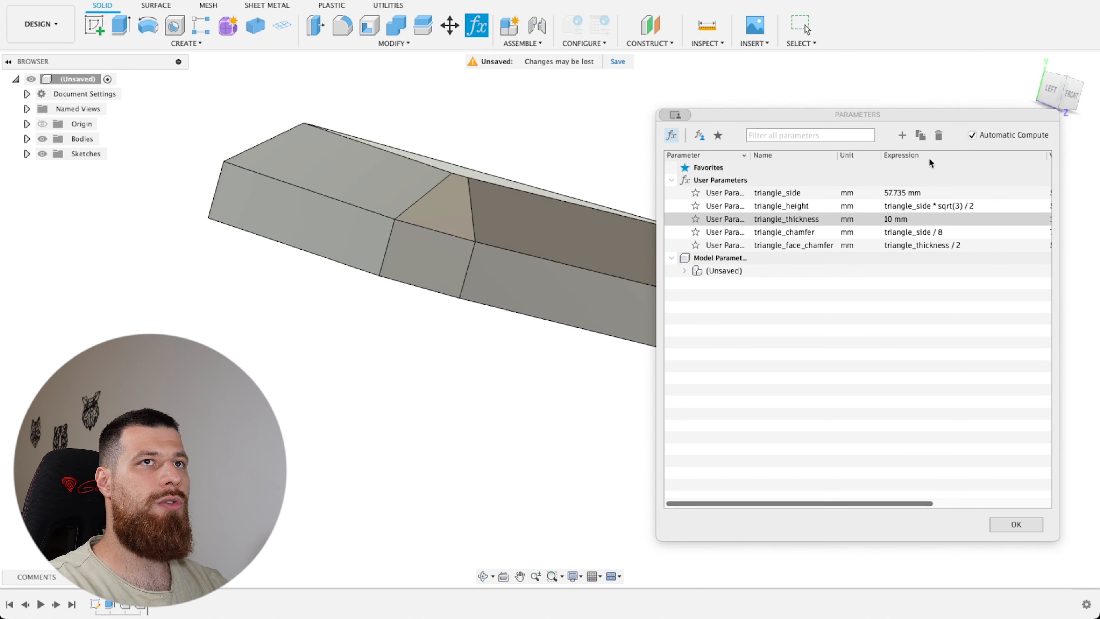
click(1056, 88)
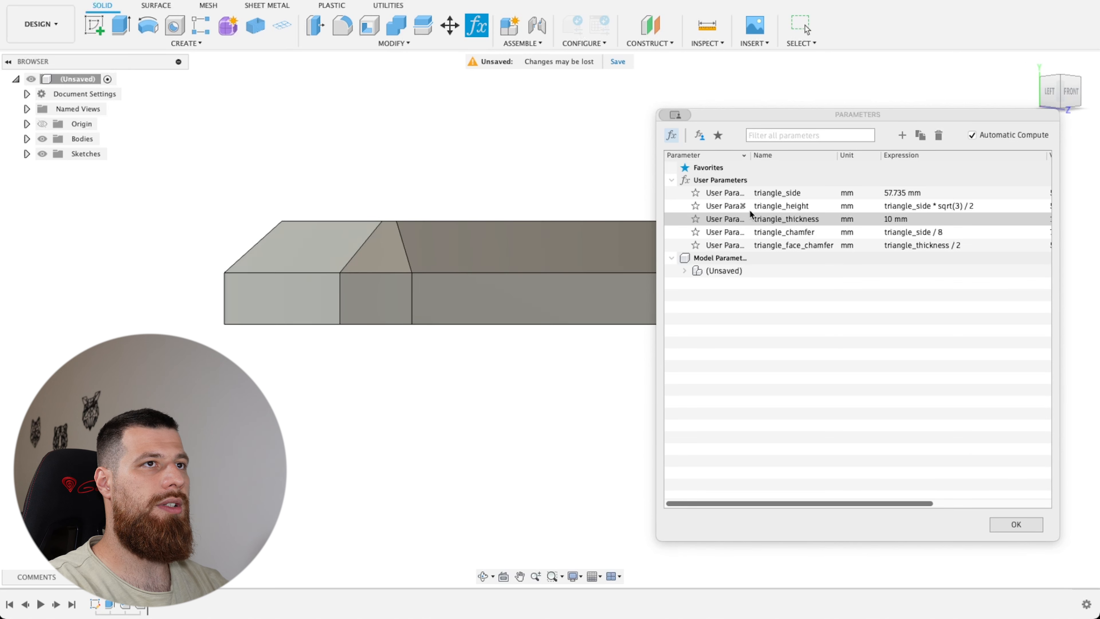
click(894, 218)
click(894, 219)
text(50)
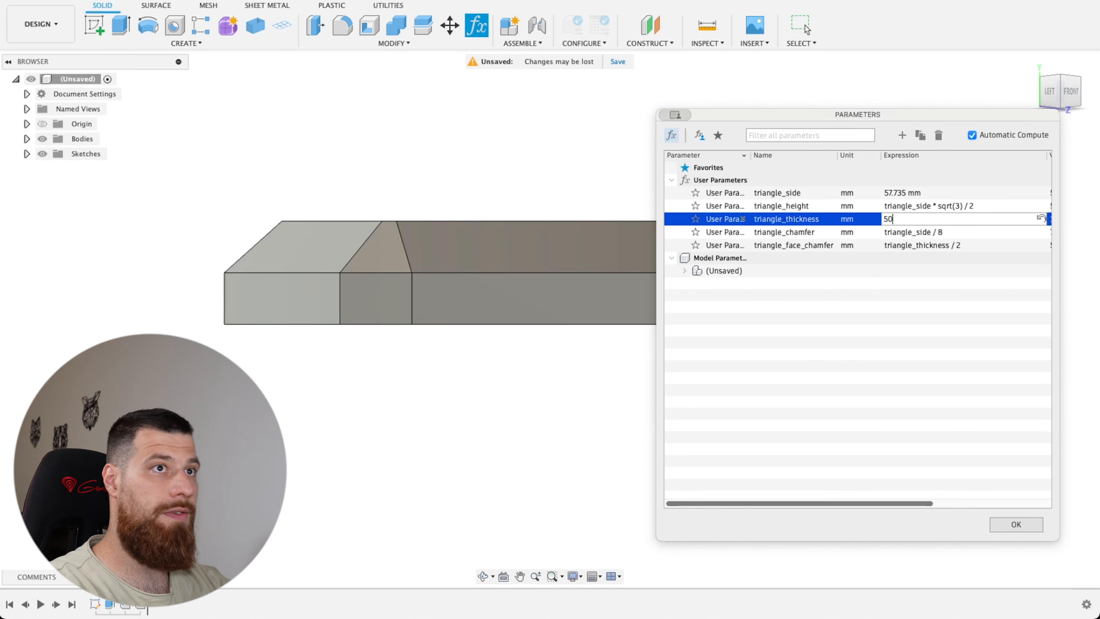
key(Return)
Reduce triangle_thickness to 20 mm to test a more moderate thickness
scroll(441, 479, down, 5)
scroll(464, 376, up, 2)
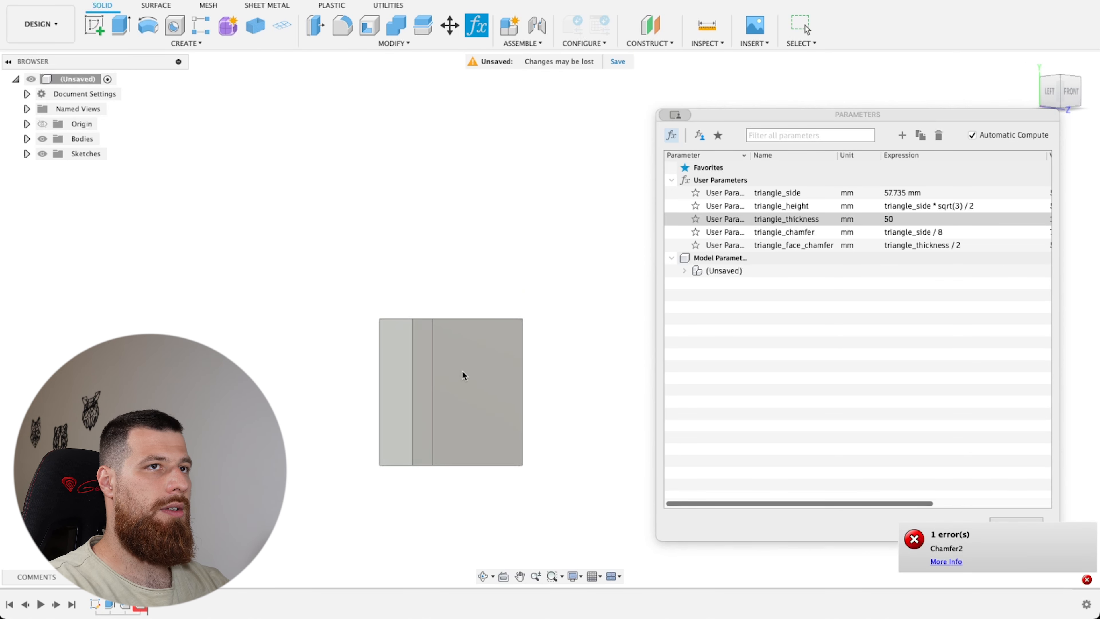
click(889, 220)
click(888, 219)
text(20)
key(Return)
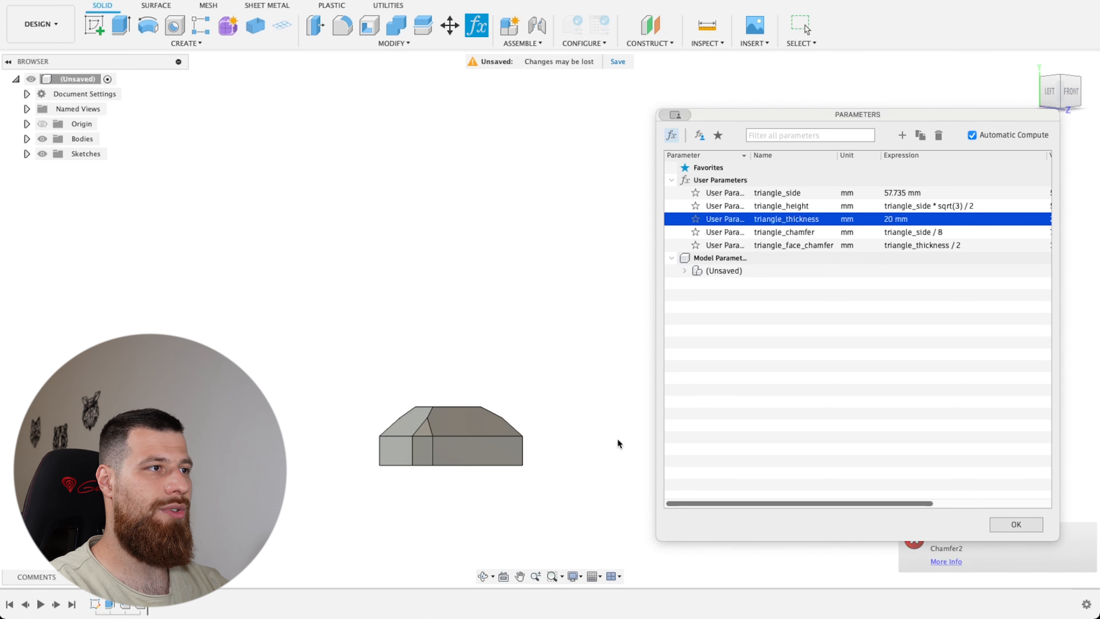
Set triangle_thickness back to 8 mm
scroll(422, 438, up, 3)
scroll(452, 413, up, 1)
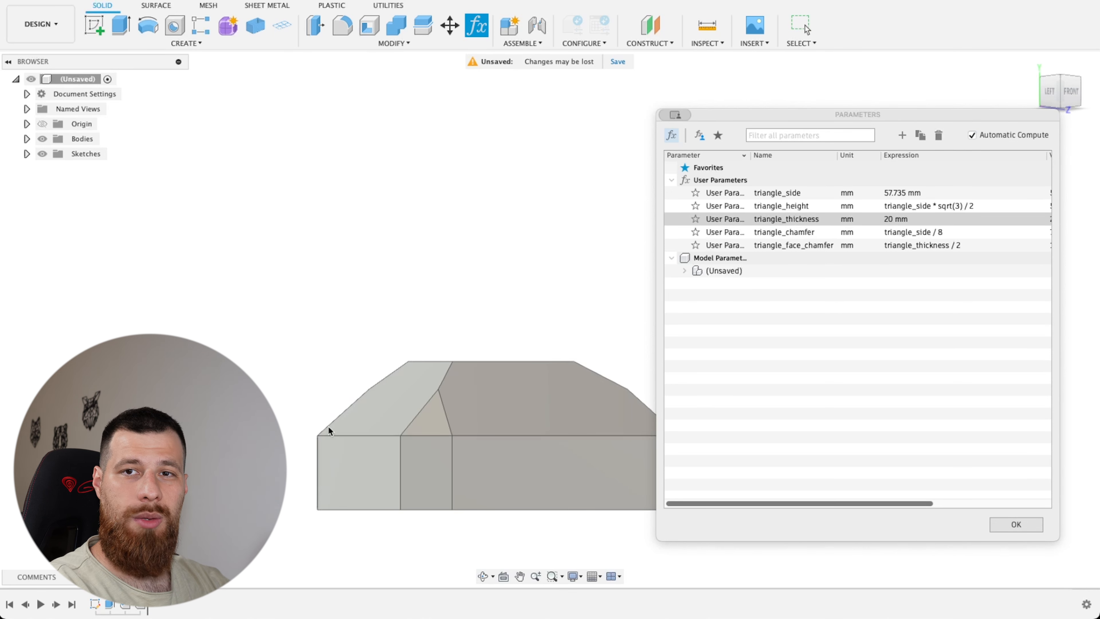
click(890, 221)
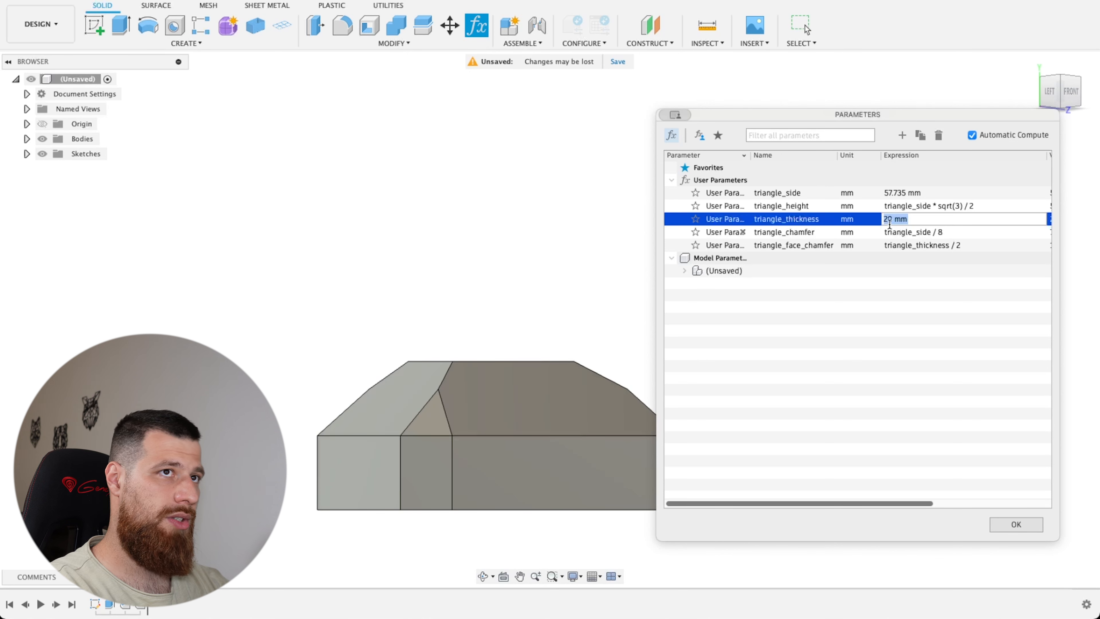
text(8)
key(Return)
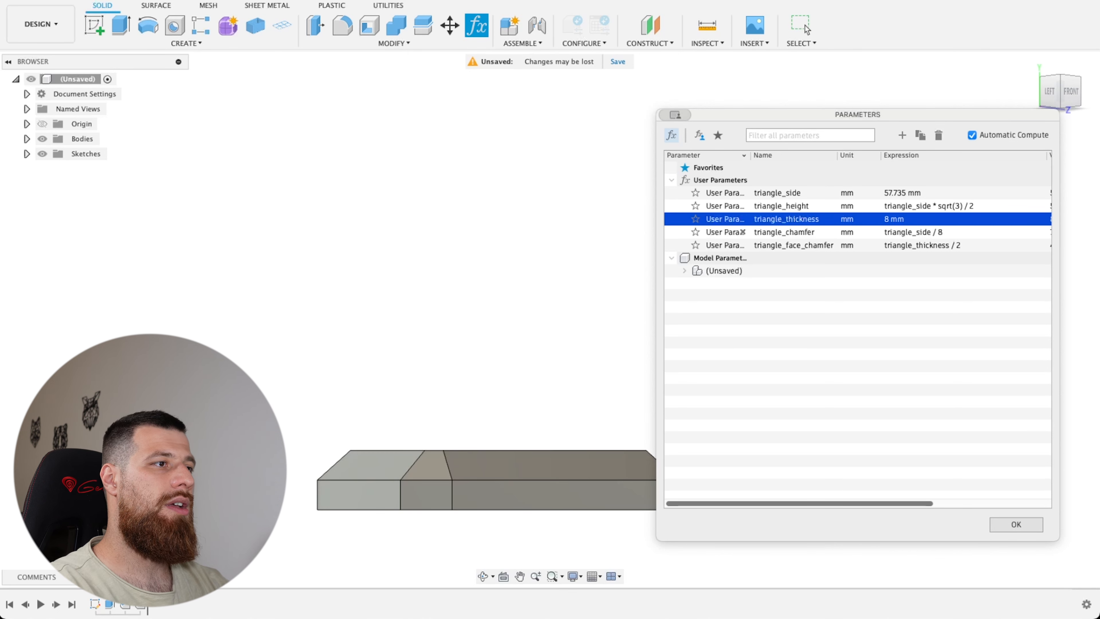
Change the triangle_chamfer expression to triangle_side / 5 while viewing the body from above
scroll(478, 501, down, 2)
scroll(548, 498, up, 3)
scroll(301, 433, down, 1)
scroll(489, 329, down, 1)
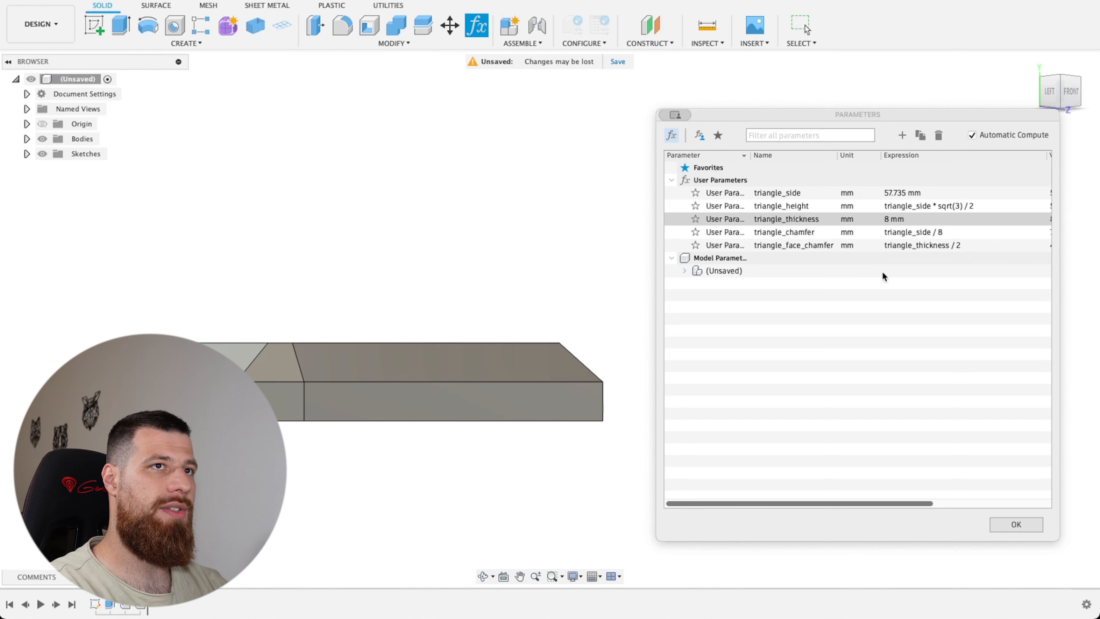
click(933, 235)
shift+middle_drag(396, 277, 368, 364)
click(1056, 87)
click(958, 231)
click(958, 231)
text(5)
key(Return)
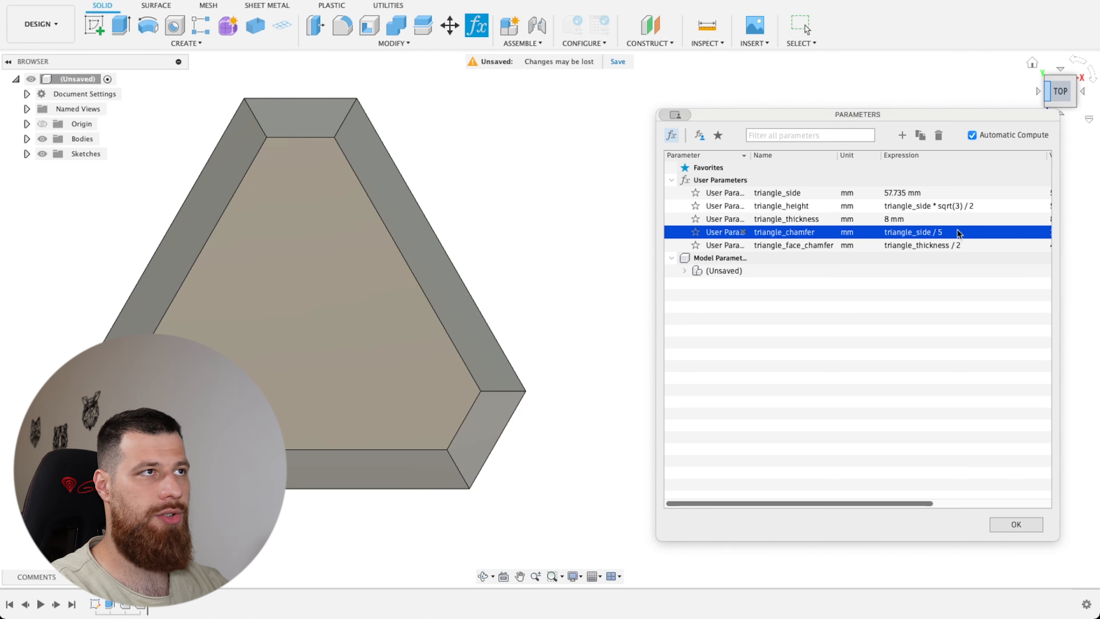
Change the triangle_chamfer expression to triangle_side / 10 to test smaller corner chamfers
double_click(940, 232)
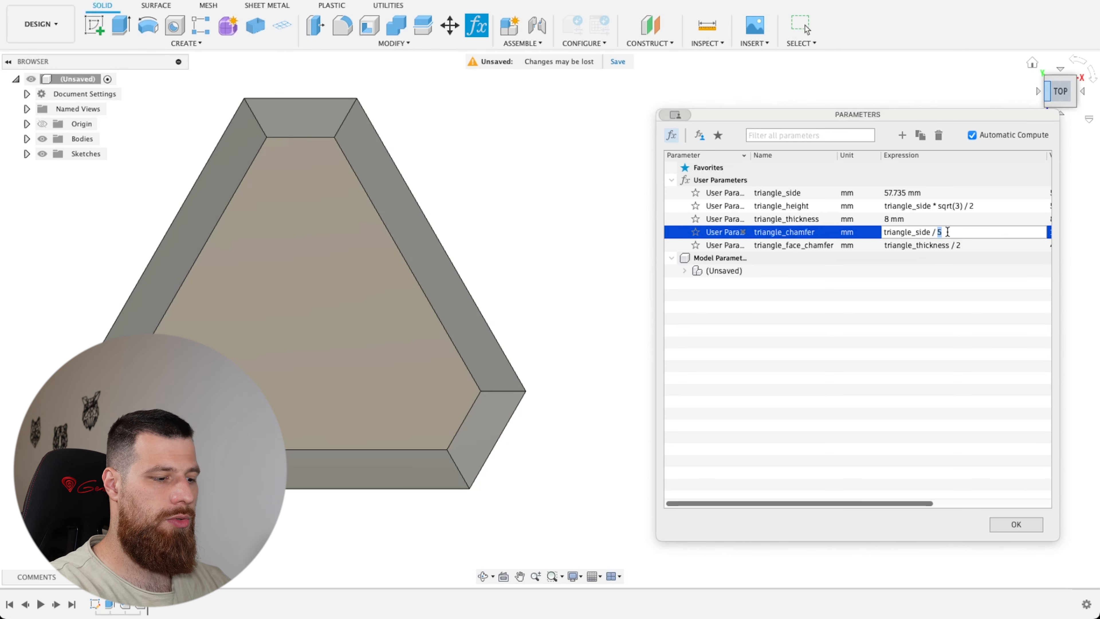
text(10)
key(Return)
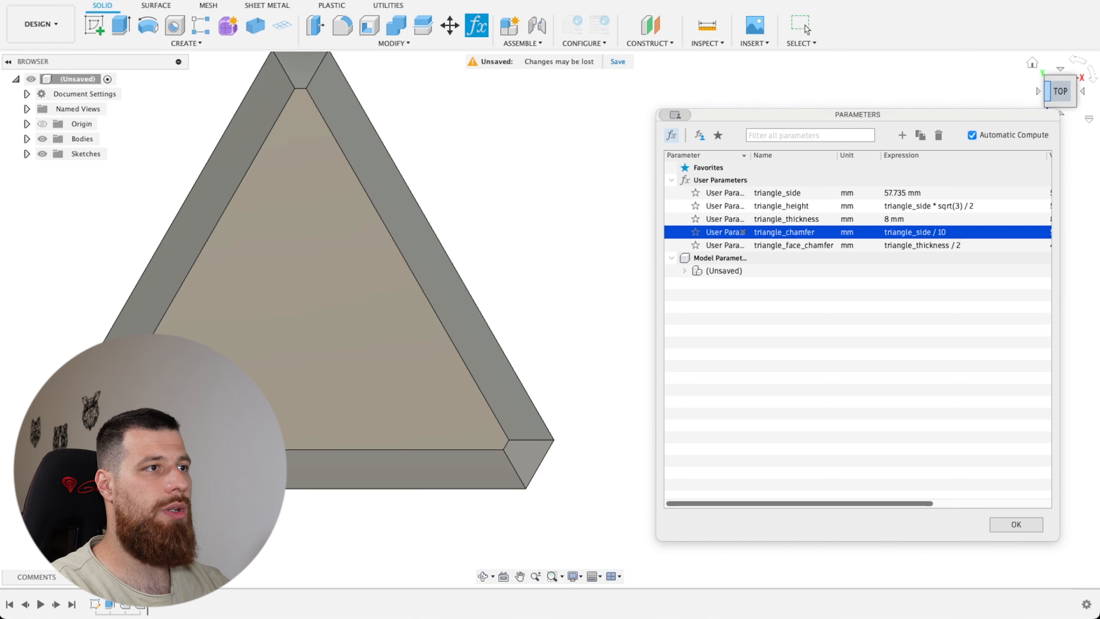
Restore the triangle_chamfer expression to triangle_side / 8 and close the parameters
shift+middle_drag(441, 570, 442, 474)
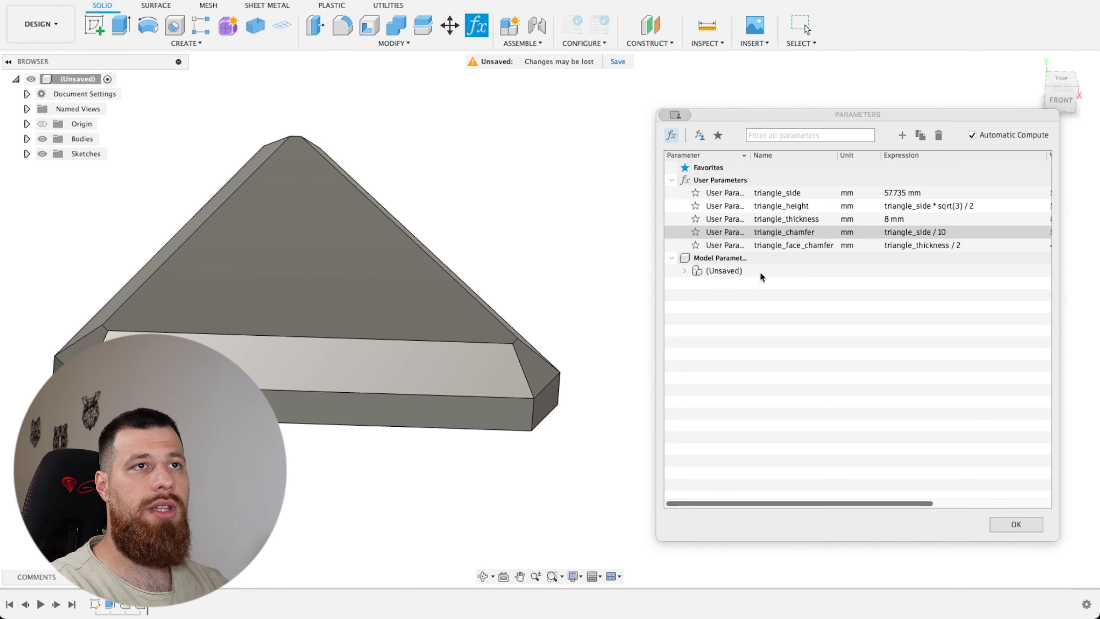
double_click(957, 230)
text(8)
key(Return)
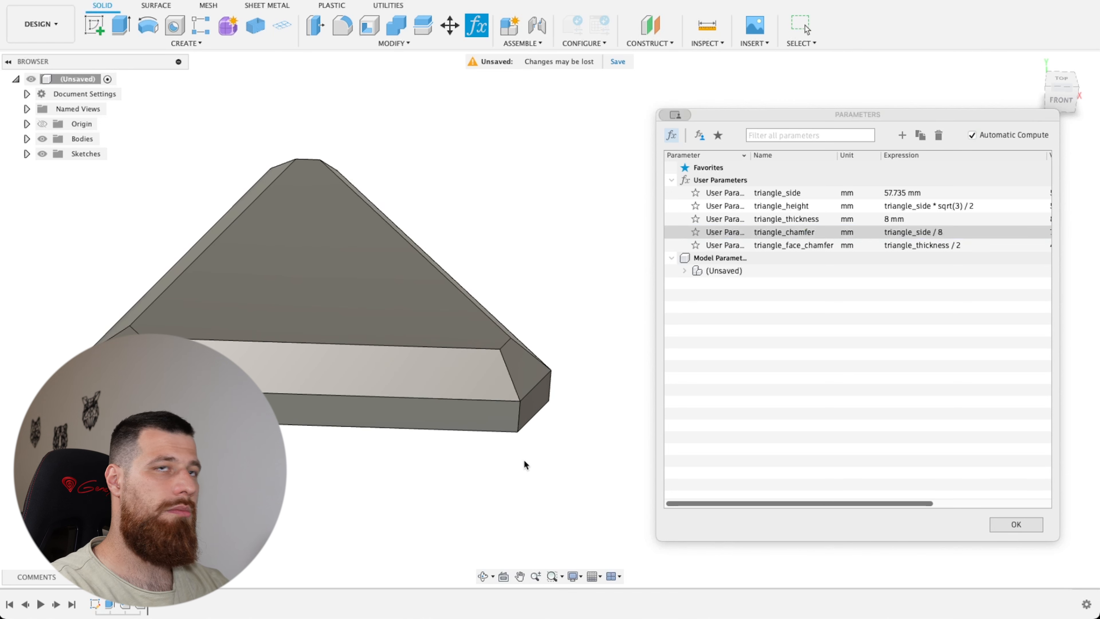
shift+middle_drag(526, 459, 569, 475)
click(1016, 524)
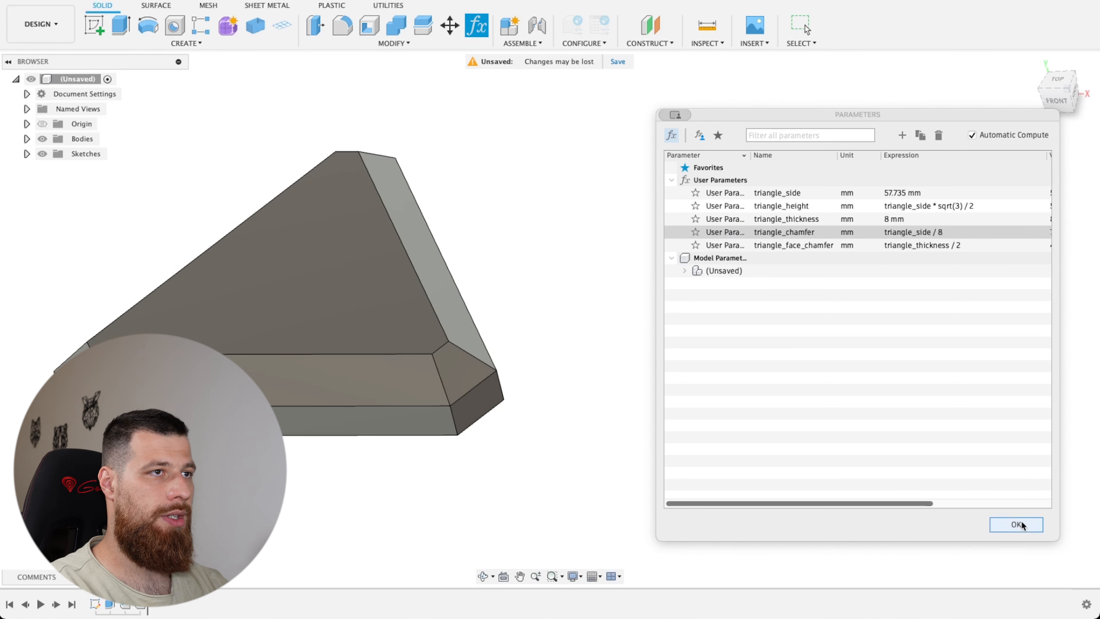
Reopen the triangle body's base sketch for editing, viewed from above
scroll(604, 529, down, 2)
scroll(346, 437, up, 3)
click(1057, 81)
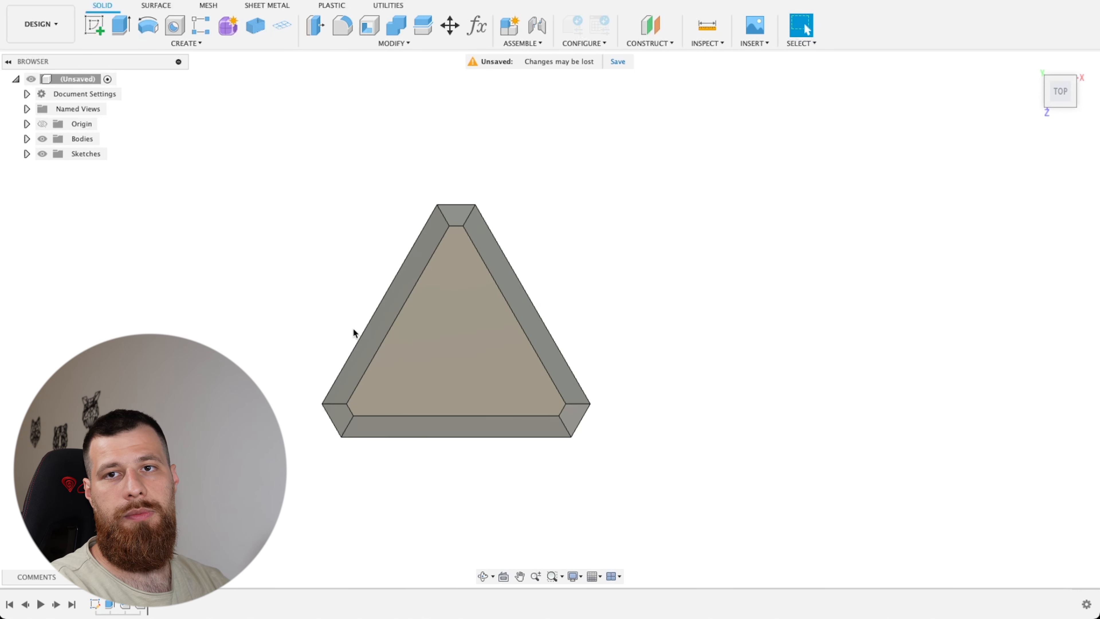
scroll(753, 327, down, 1)
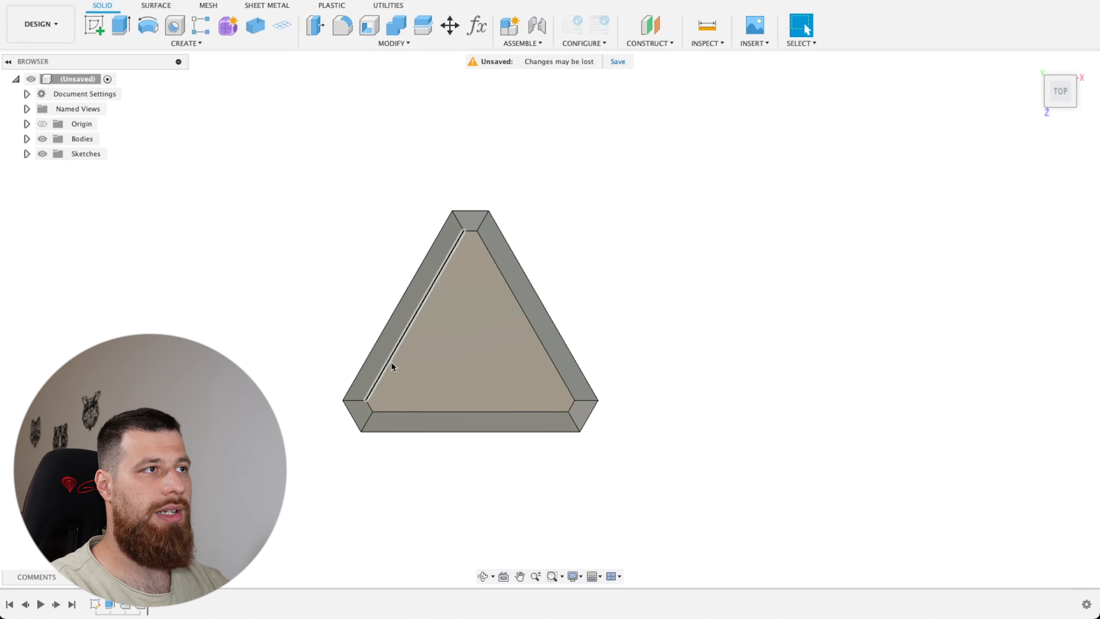
scroll(391, 362, up, 1)
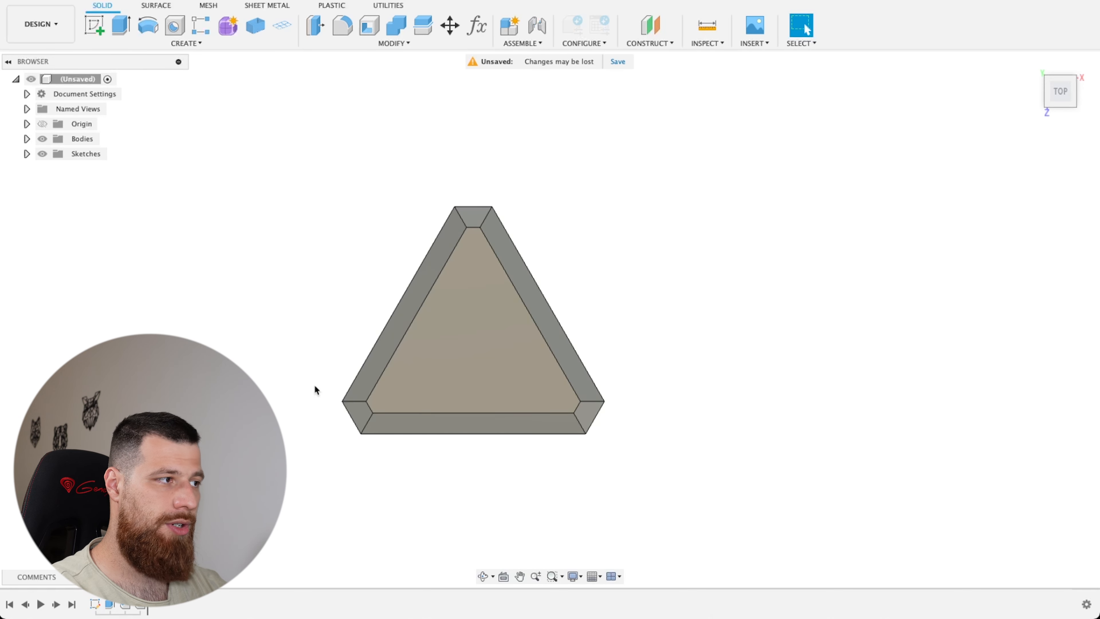
click(97, 604)
right_click(96, 604)
click(142, 473)
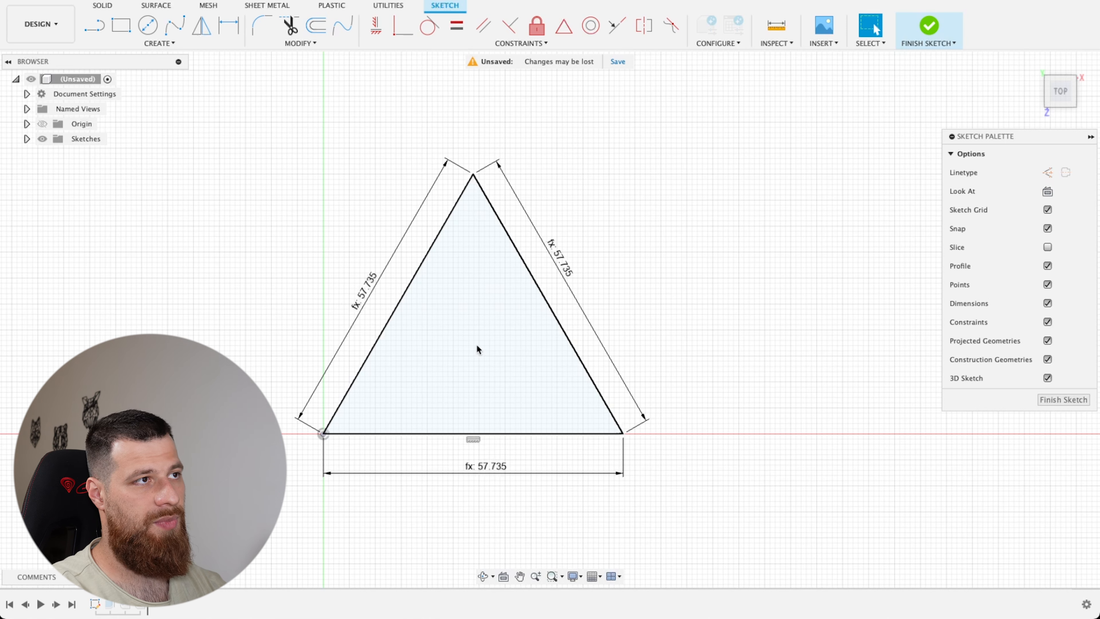
Draw a circle 22.5 mm in diameter inside the triangle, near its centre
key(c)
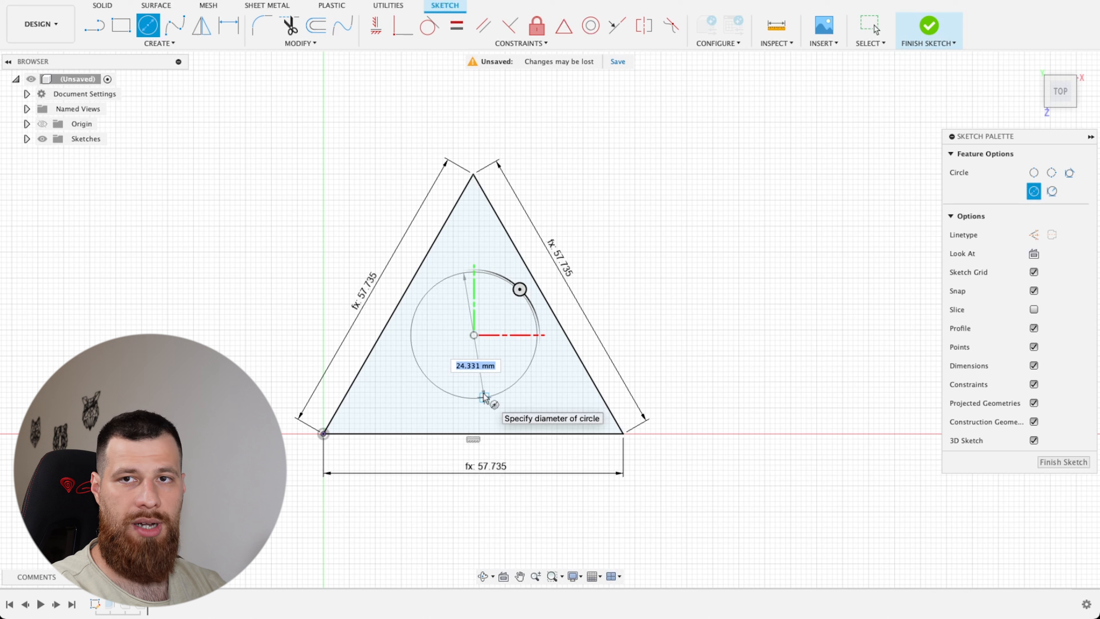
text(22.5)
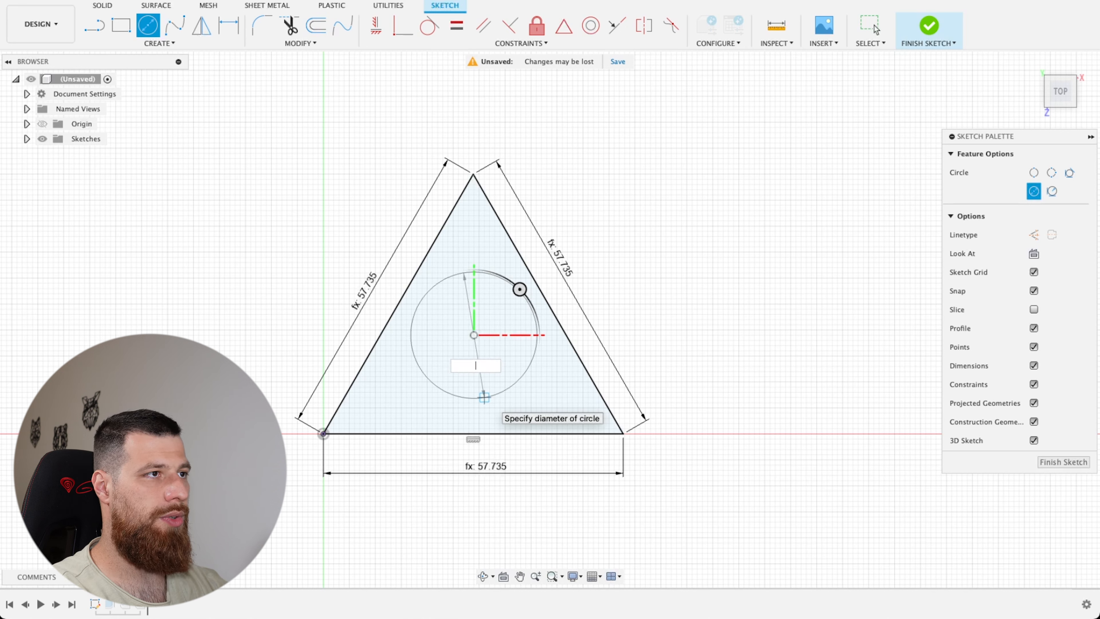
key(Return)
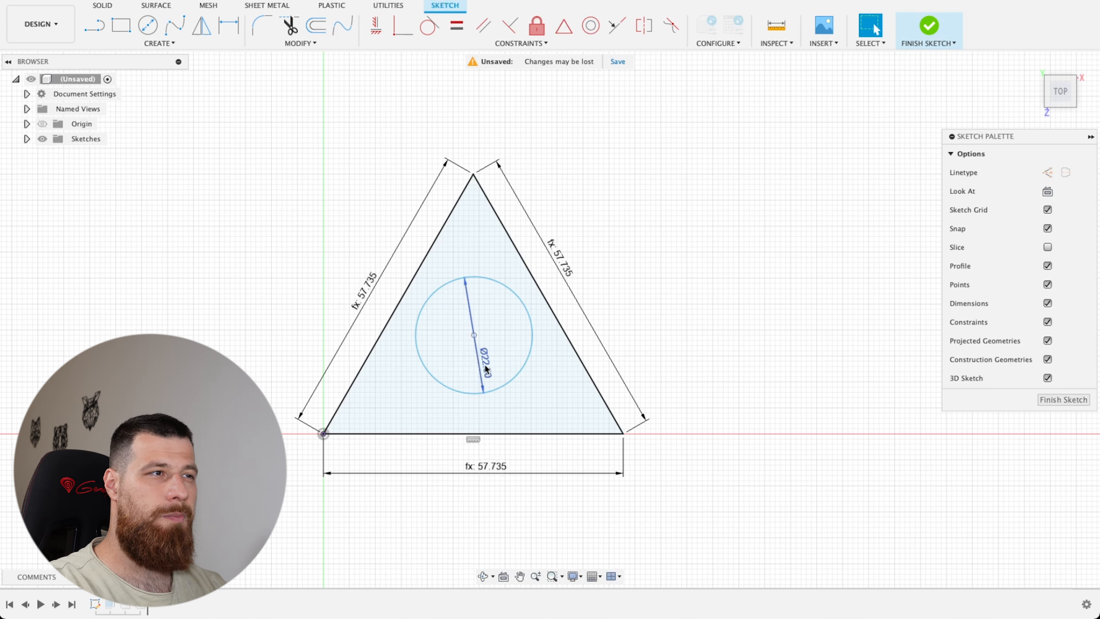
key(Escape)
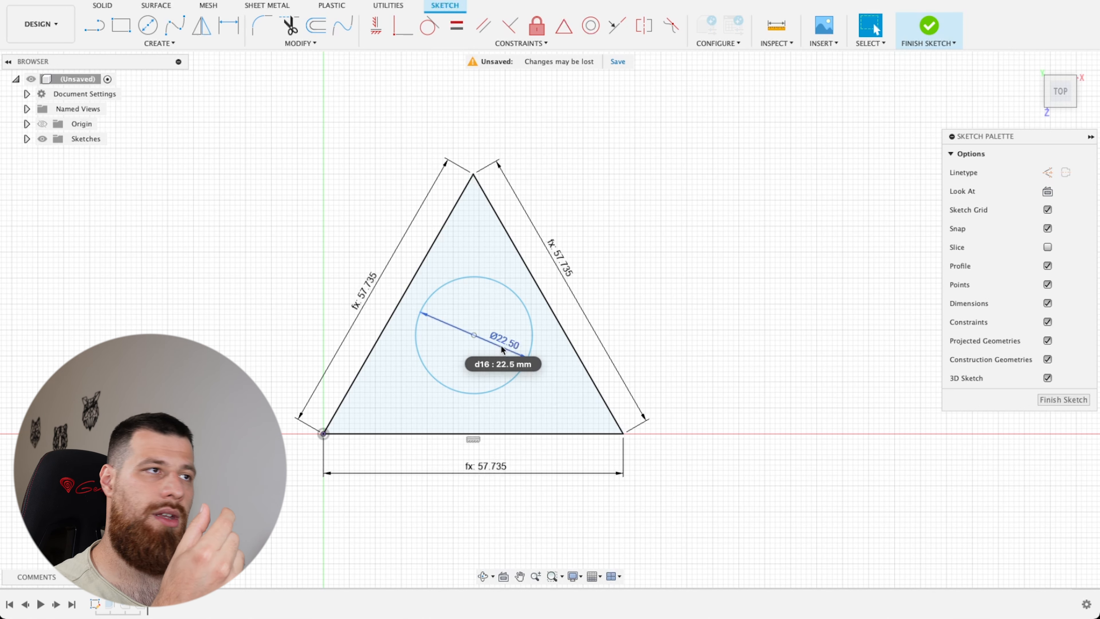
Add a user parameter named toothbrush_support in mm with the expression 22.5 mm, and close the parameters
click(308, 43)
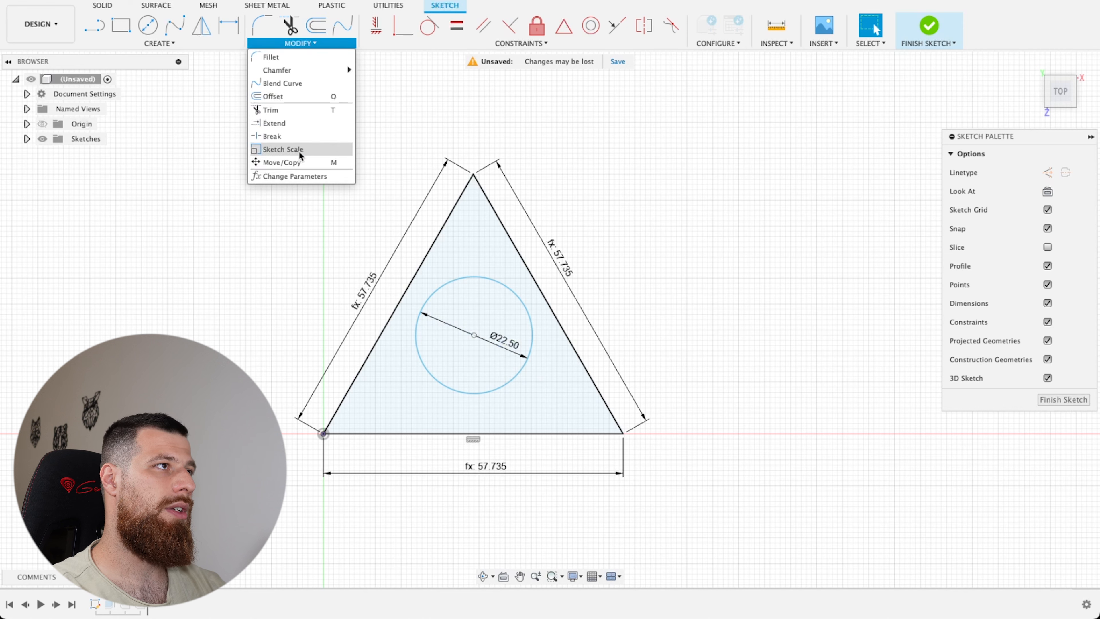
click(298, 176)
drag(202, 115, 768, 107)
click(758, 126)
text(toothbrush_support)
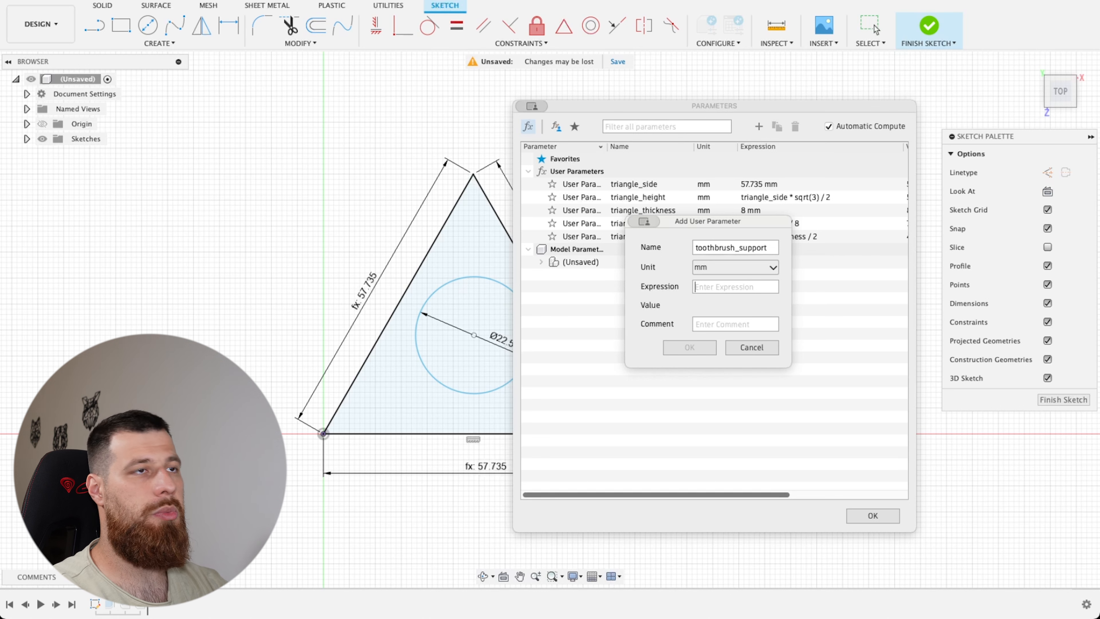
text(22.5 mm)
key(Return)
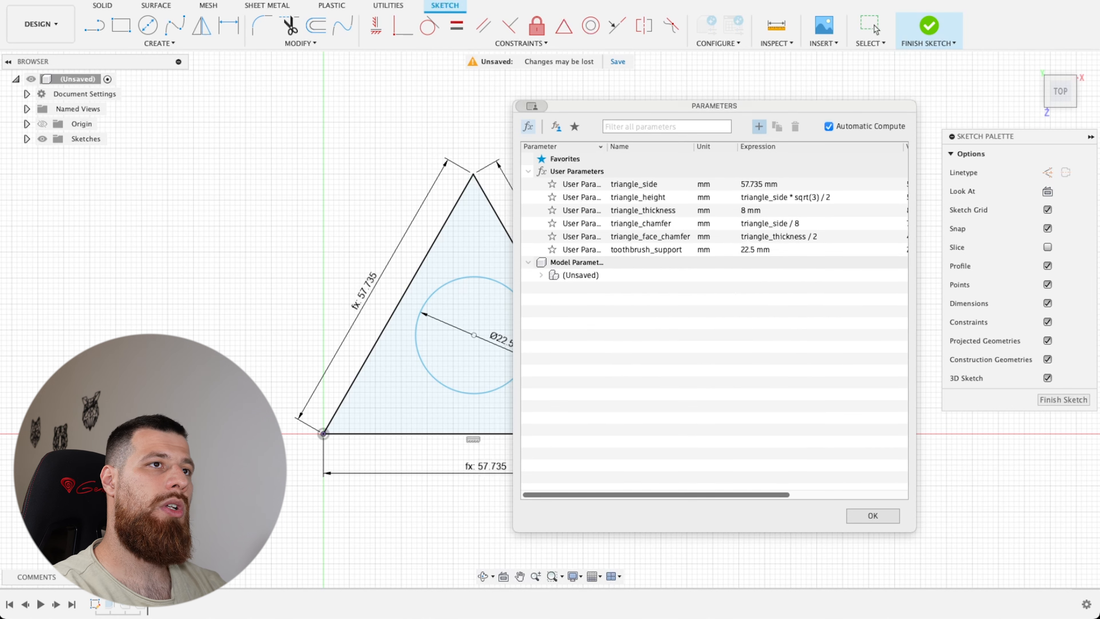
click(754, 249)
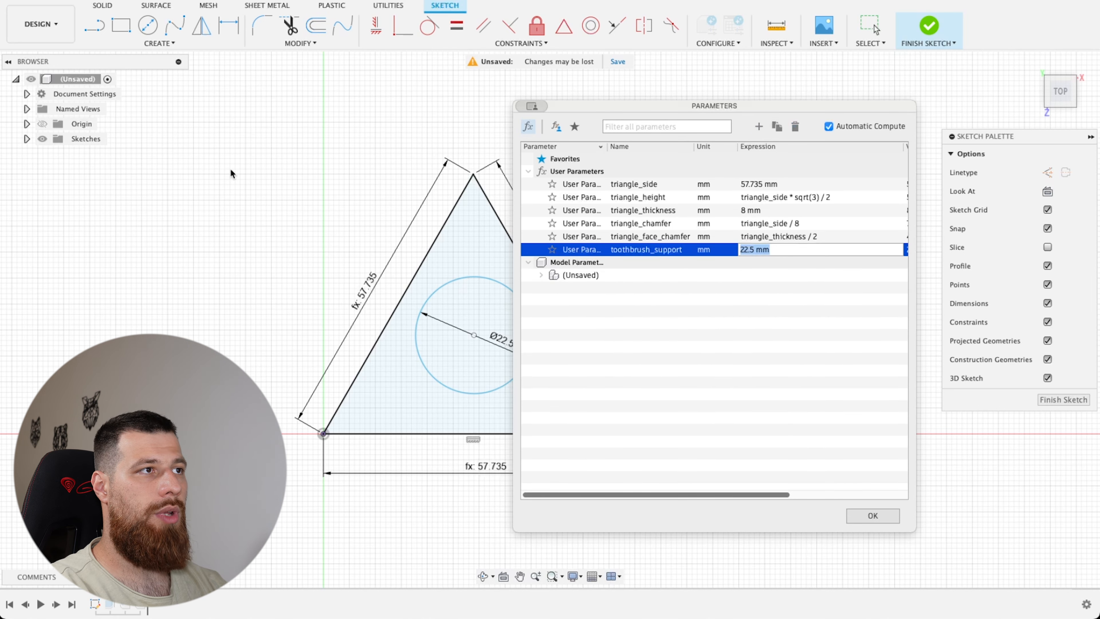
scroll(443, 280, up, 5)
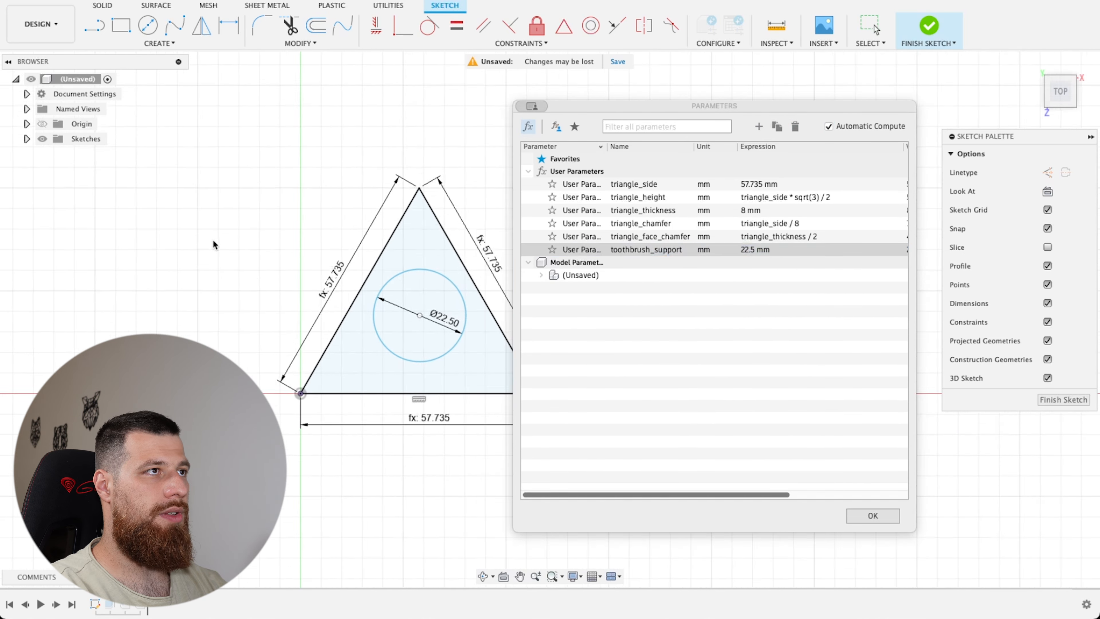
click(872, 515)
Link the circle's diameter dimension to the toothbrush_support parameter
double_click(359, 350)
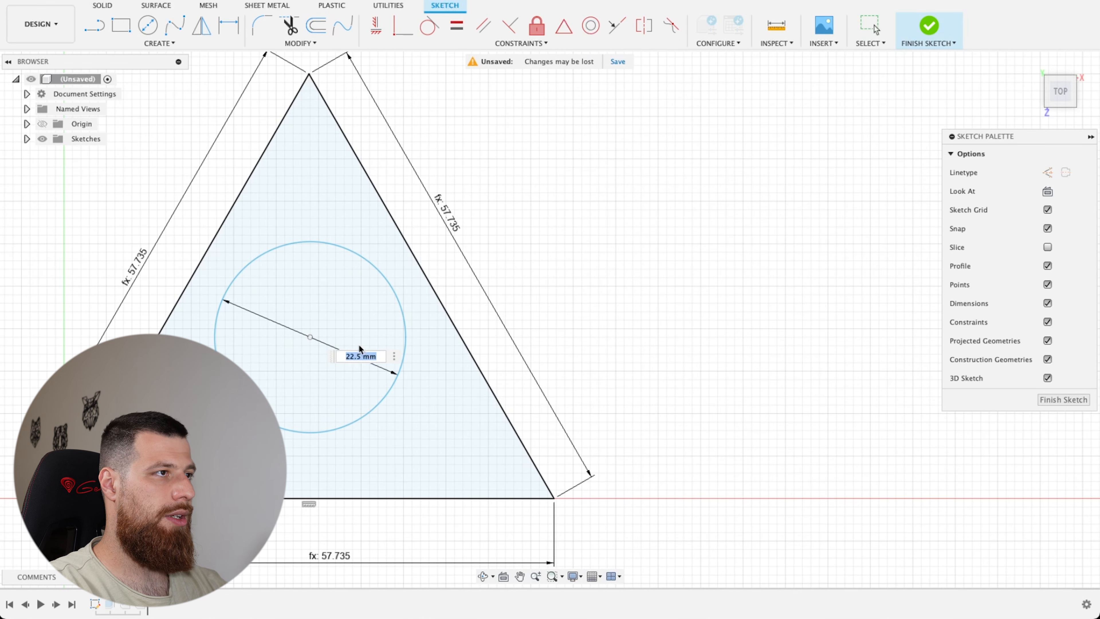
text(toothbrush_support)
key(Return)
key(Return)
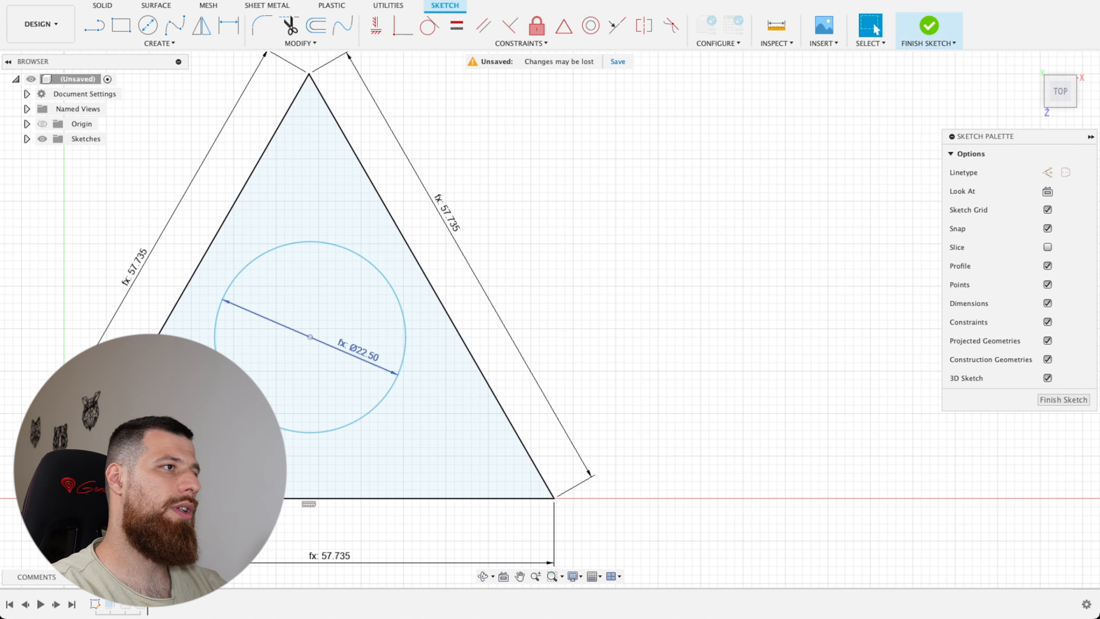
Dimension the circle's centre from the triangle's base edge as triangle_height * 1/3
scroll(541, 180, down, 2)
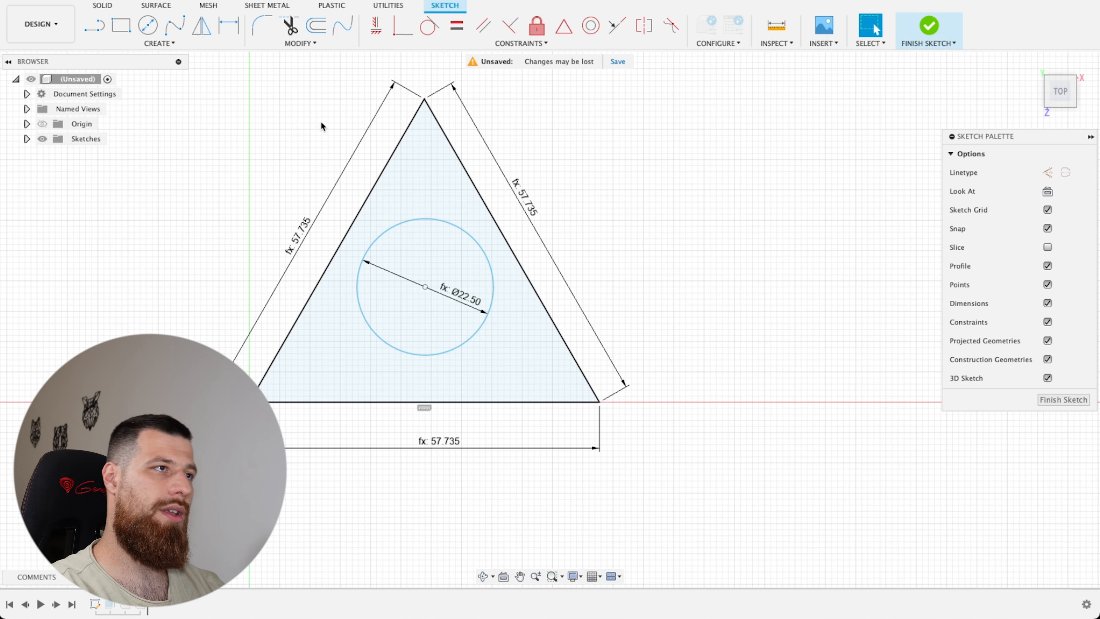
key(d)
click(424, 287)
click(430, 402)
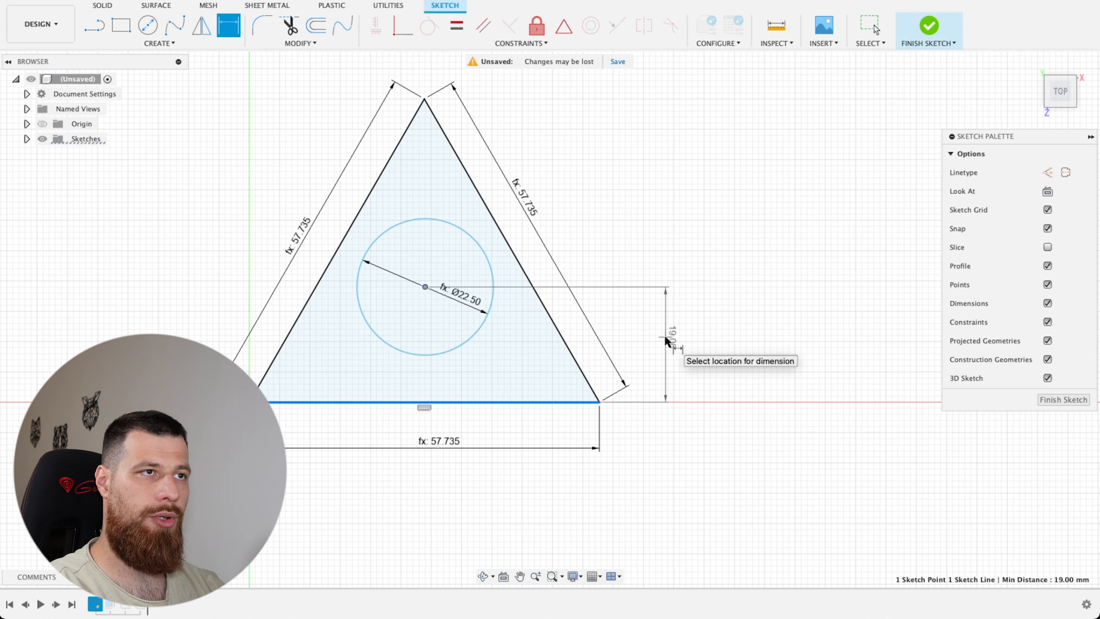
click(666, 338)
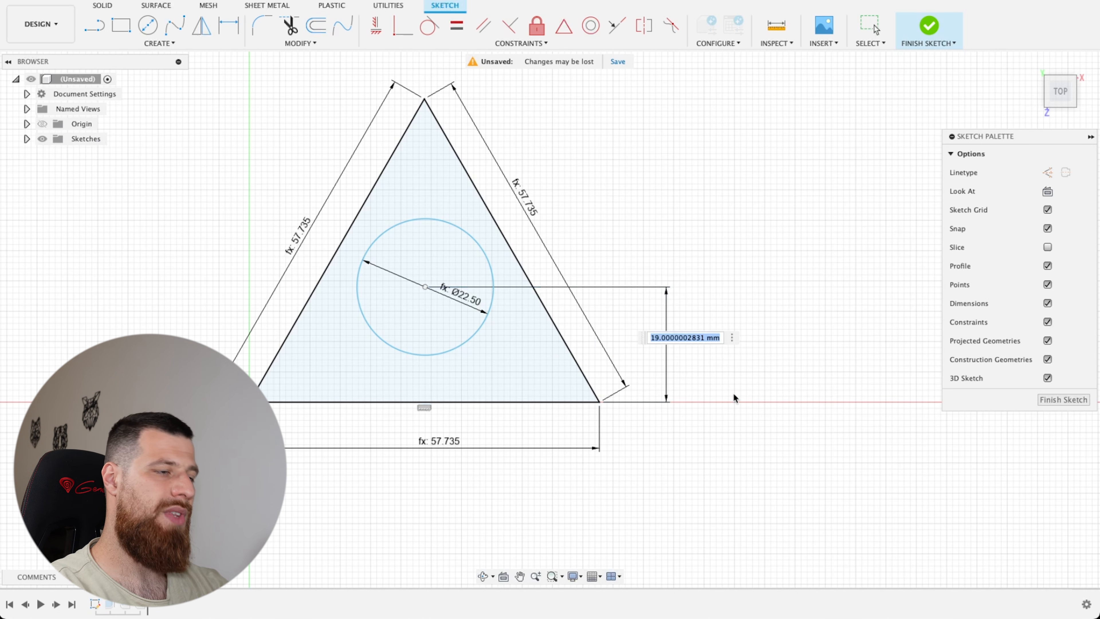
text(hei)
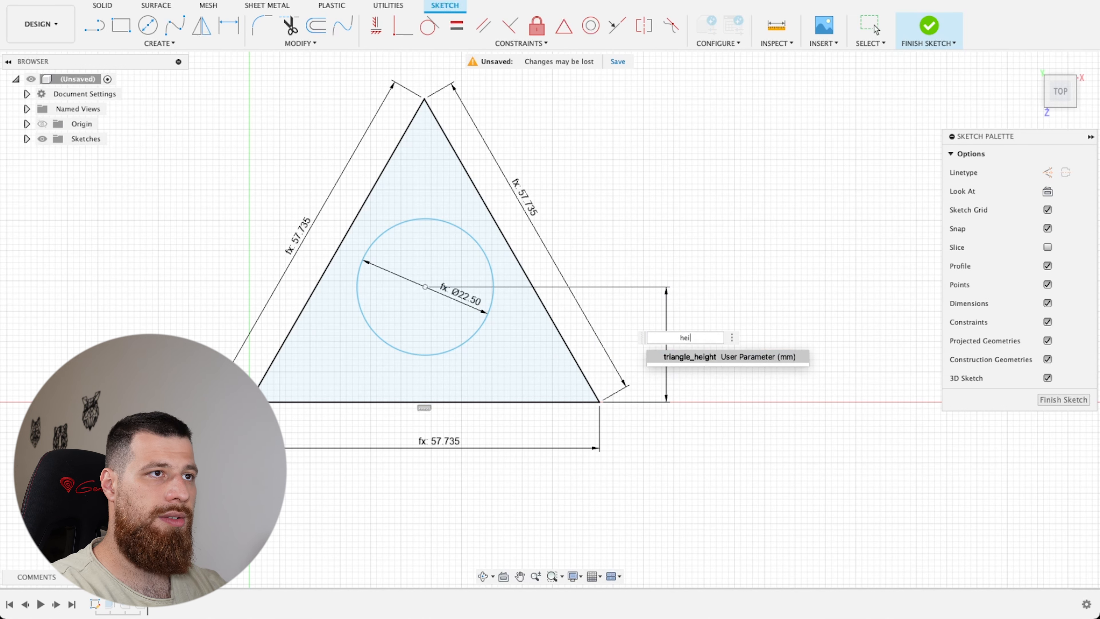
key(Return)
text(* 1/3)
key(Return)
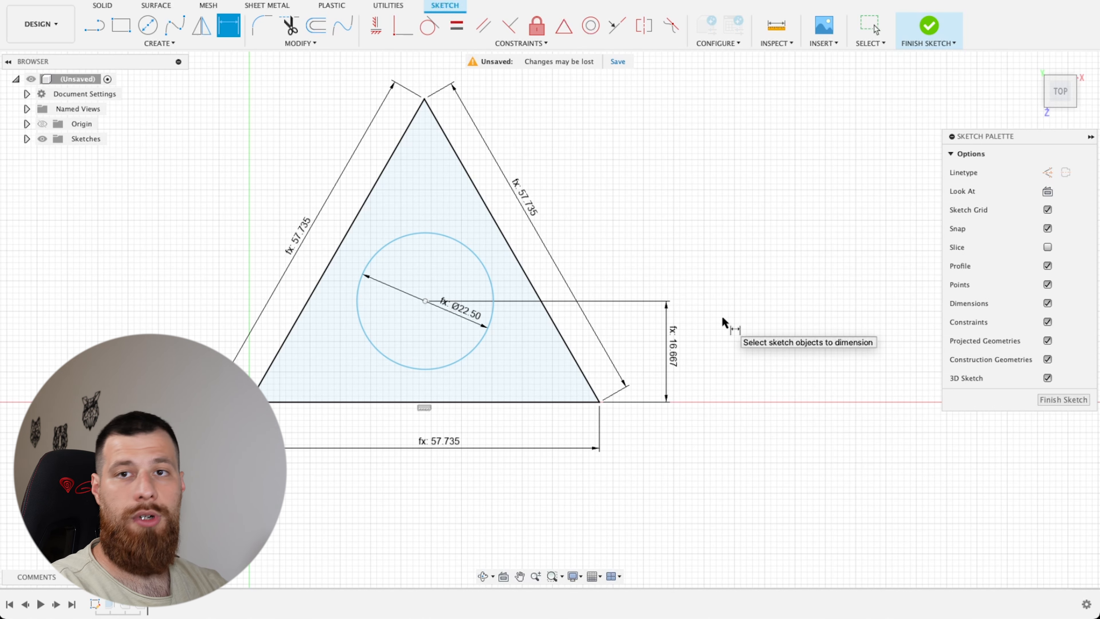
Dimension the circle's centre from the triangle's left side with an expression based on triangle_height
click(425, 300)
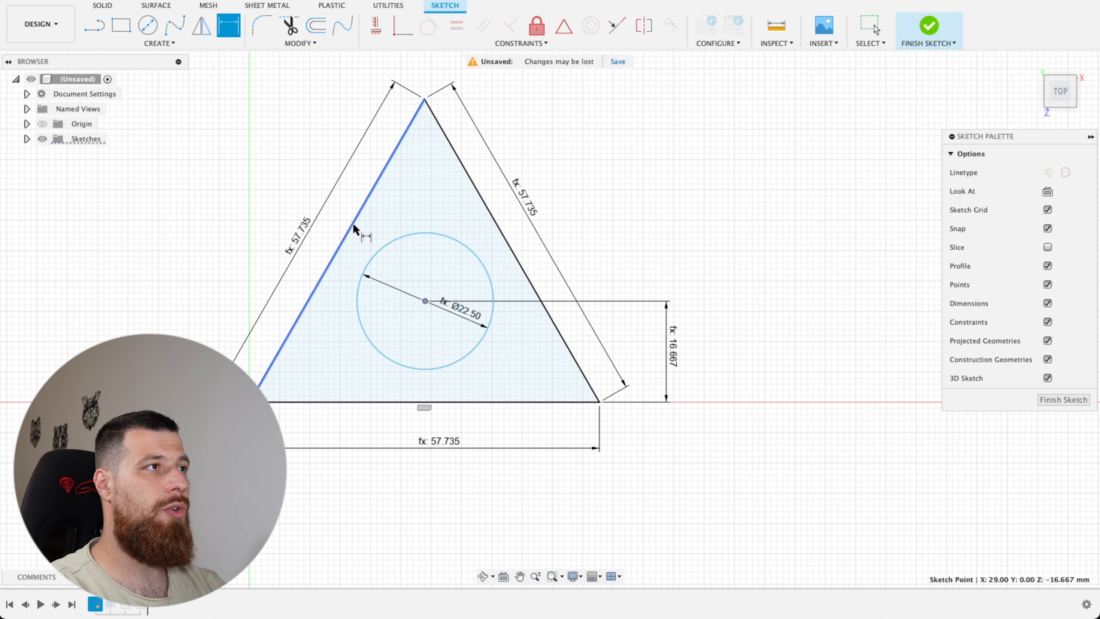
click(349, 229)
click(278, 522)
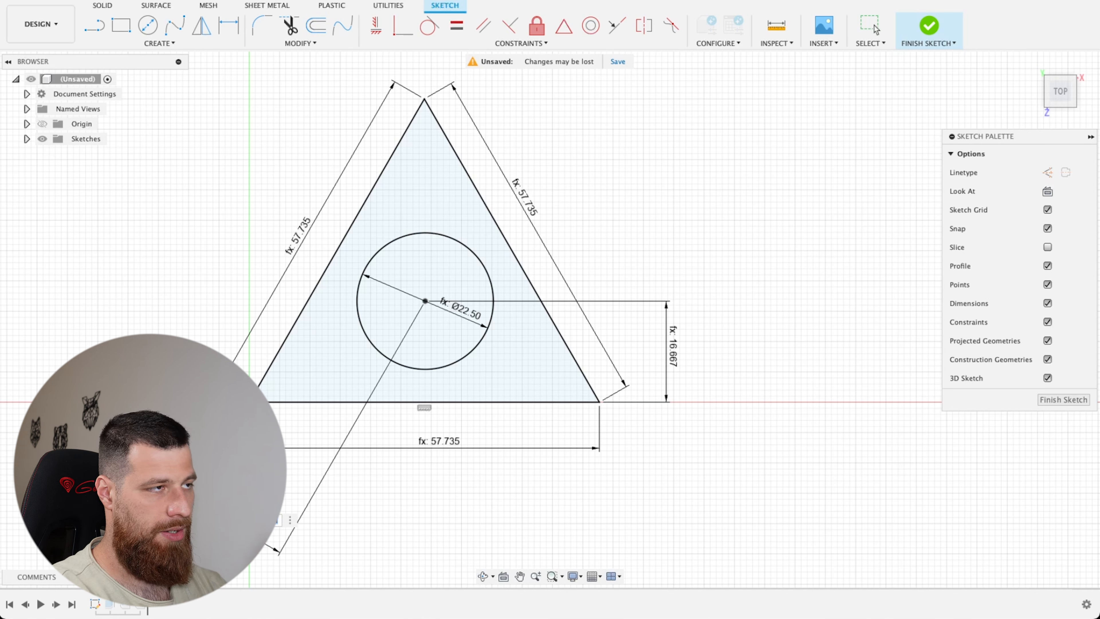
text(he)
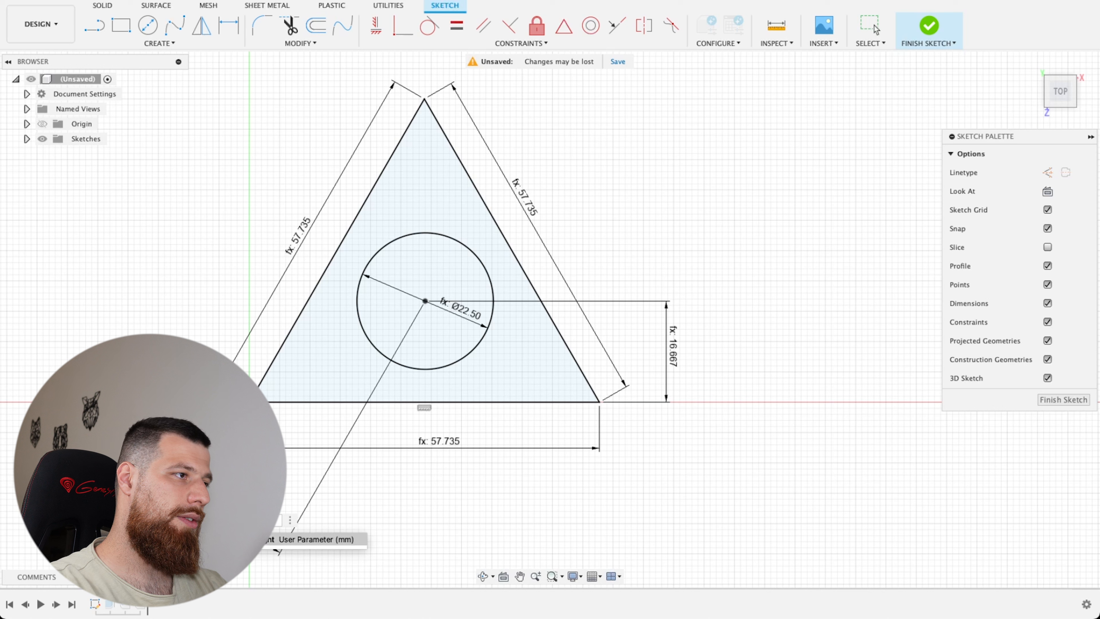
key(Return)
key(Return)
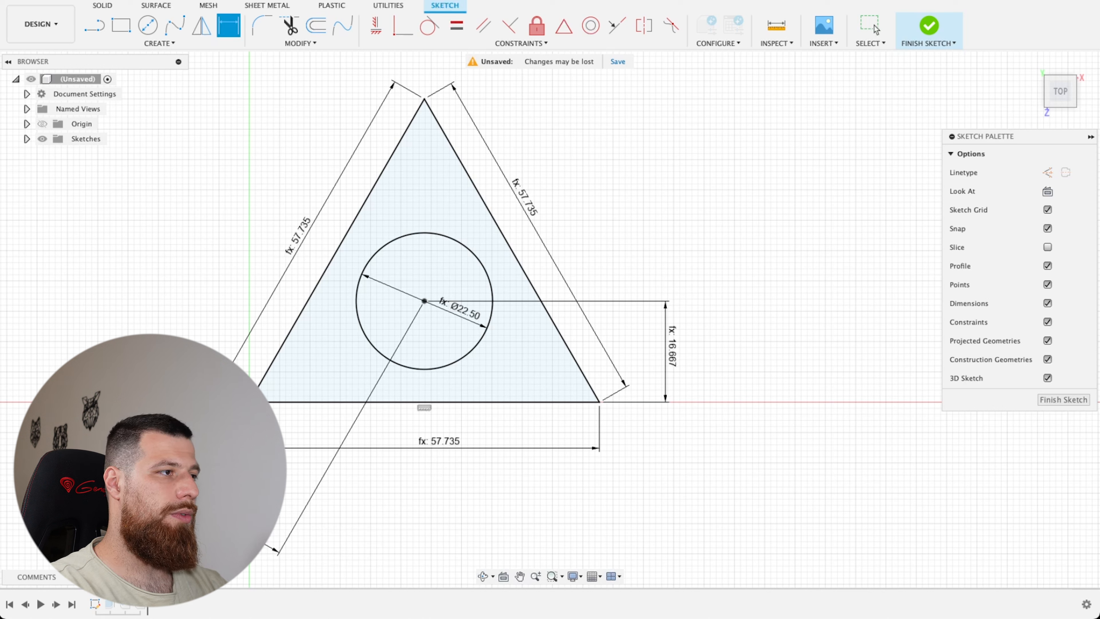
Add a driven dimension between the circle's centre and the triangle's right side
click(425, 301)
click(508, 246)
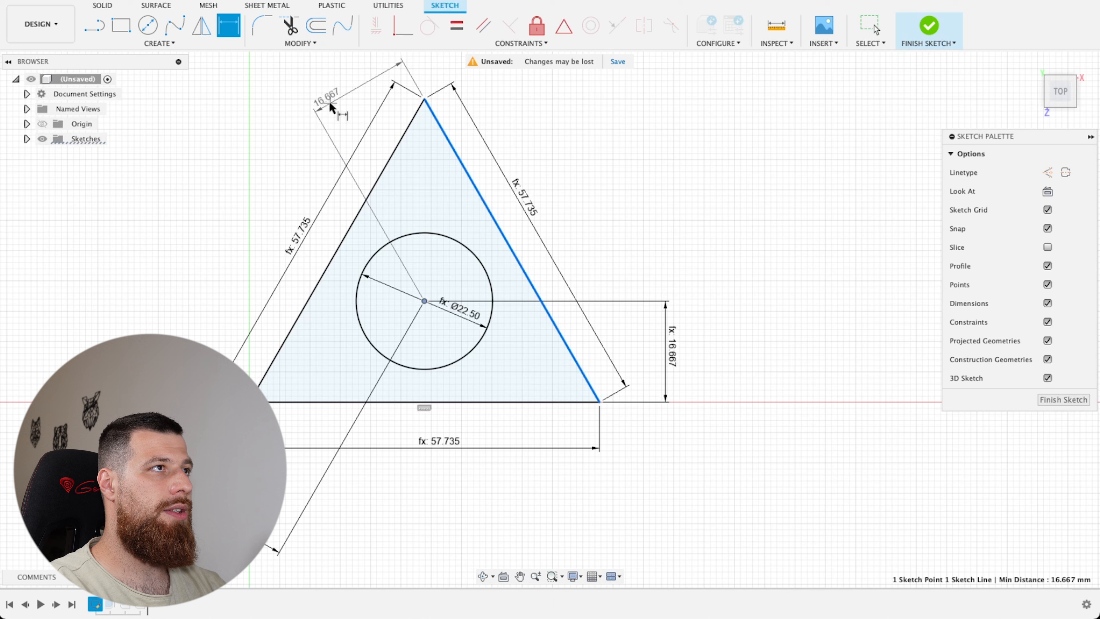
click(347, 95)
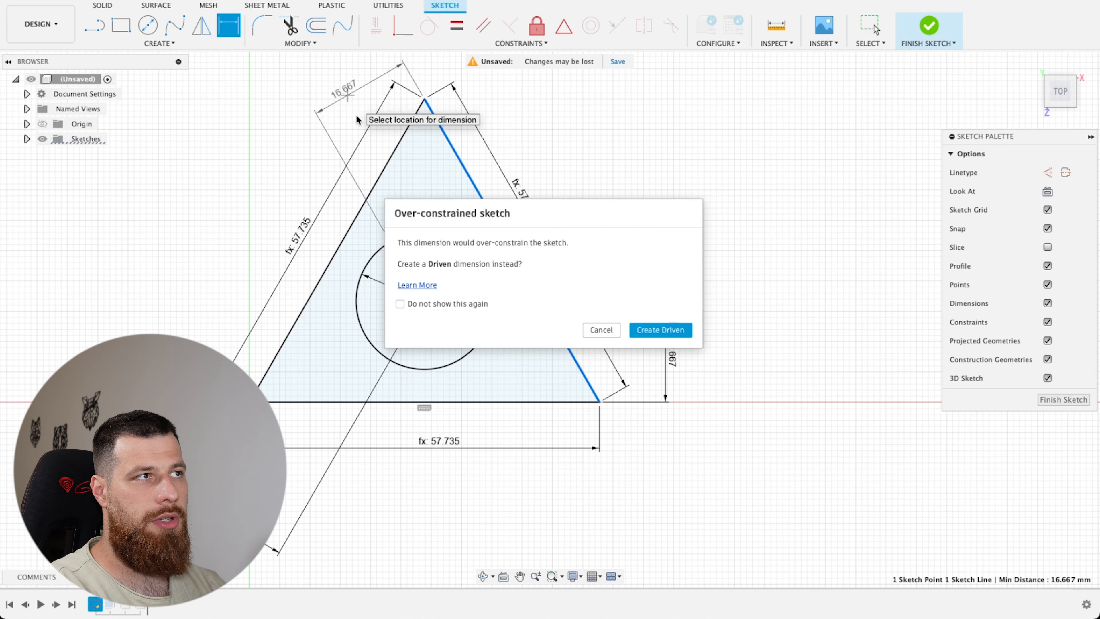
click(664, 326)
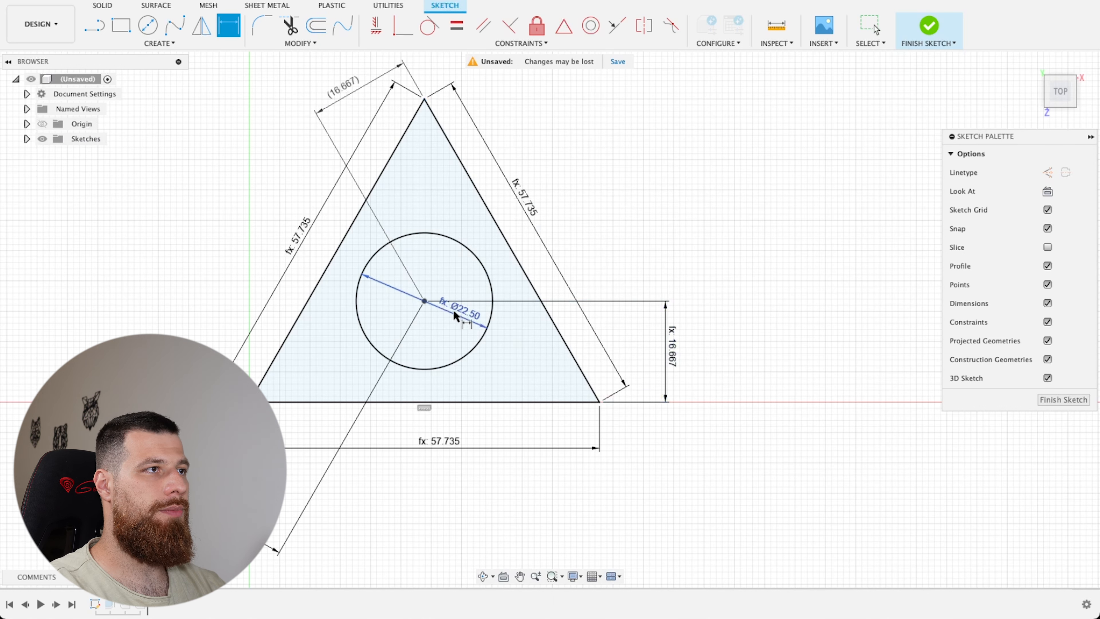
Finish the sketch and make Sketch1 visible together with the triangle body
scroll(438, 294, up, 2)
scroll(431, 263, down, 3)
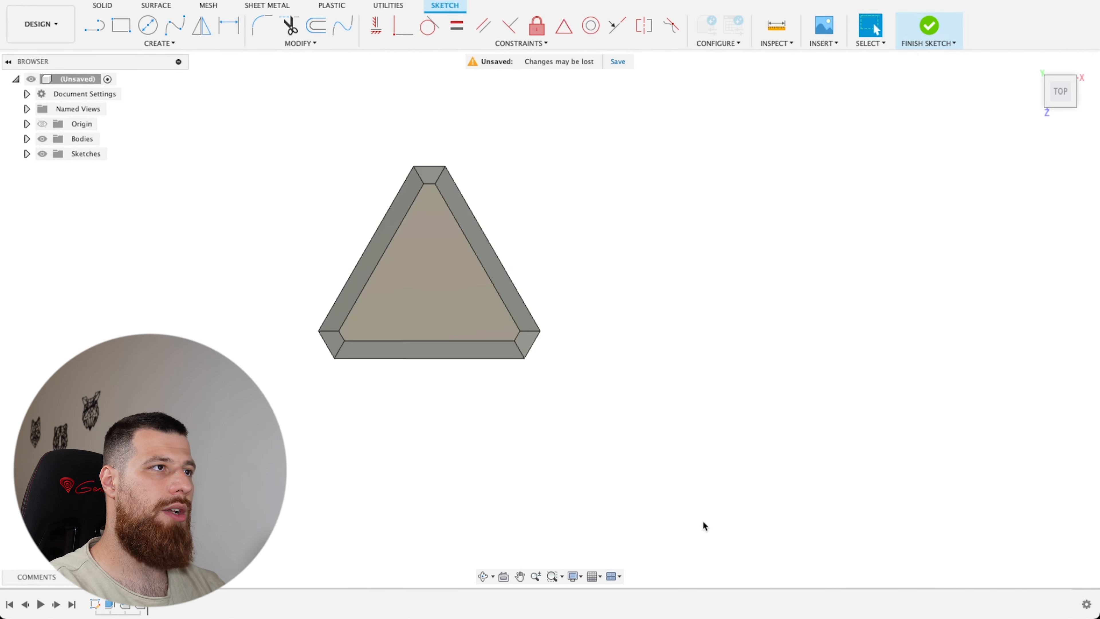
mouse_move(571, 468)
shift+middle_down()
mouse_move(562, 432)
mouse_move(575, 334)
shift+middle_up()
scroll(346, 188, up, 1)
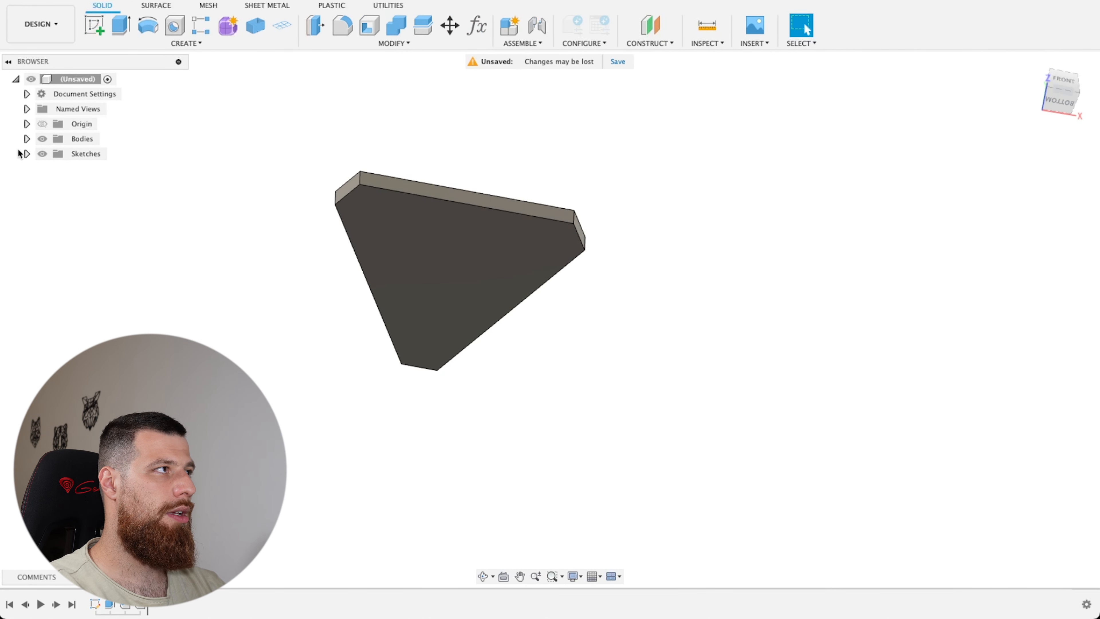
click(26, 154)
click(54, 168)
click(484, 279)
mouse_move(484, 278)
shift+middle_down()
mouse_move(589, 385)
mouse_move(585, 454)
shift+middle_up()
key(e)
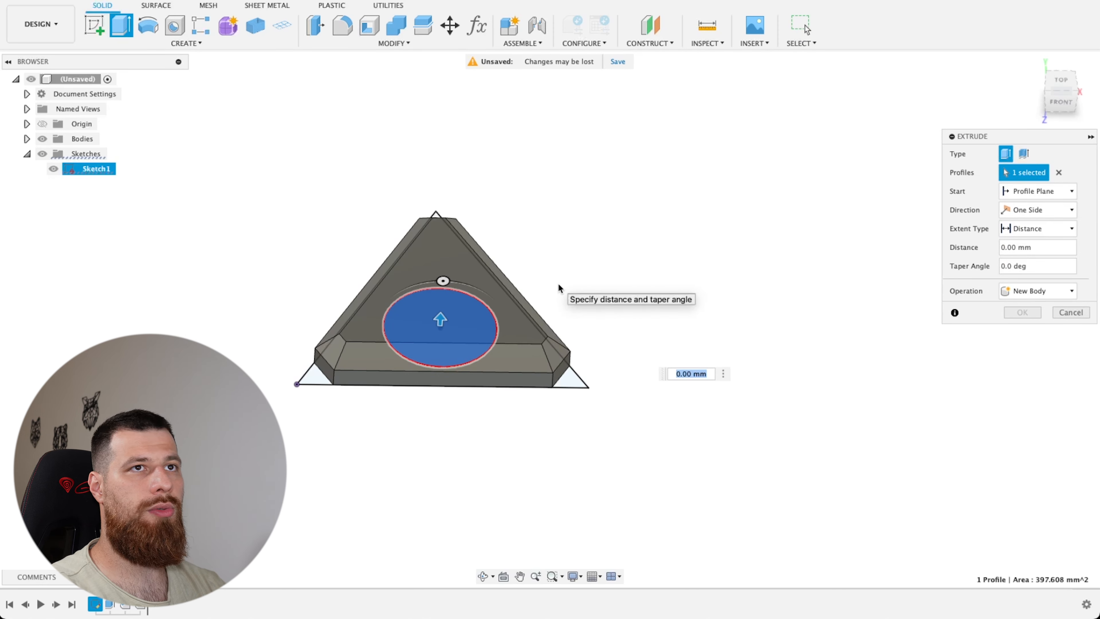
click(1056, 191)
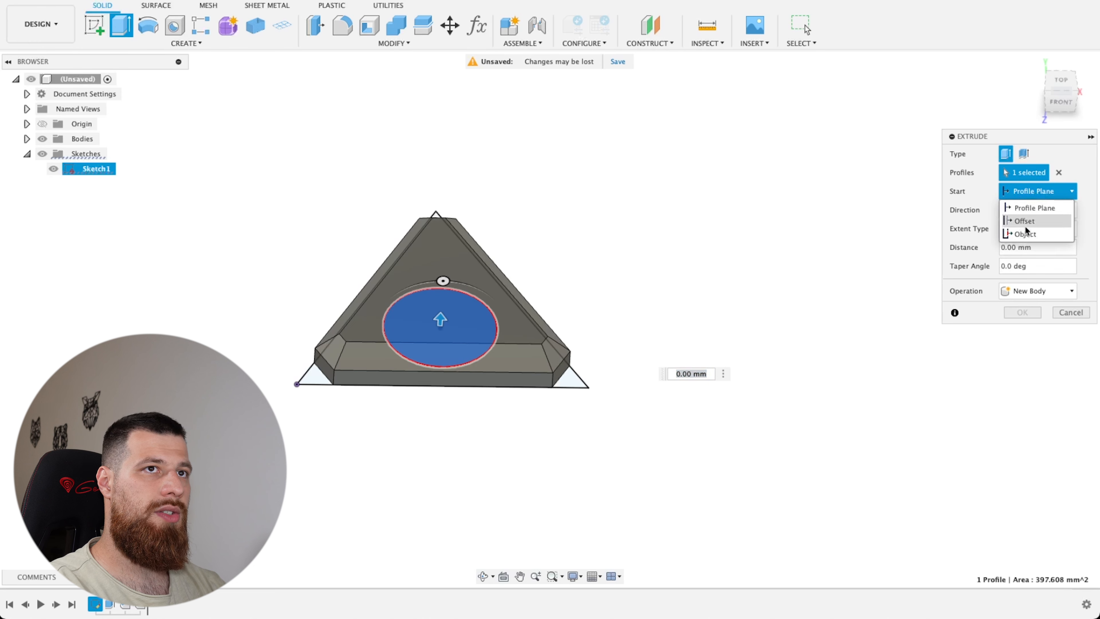
click(1015, 231)
click(430, 263)
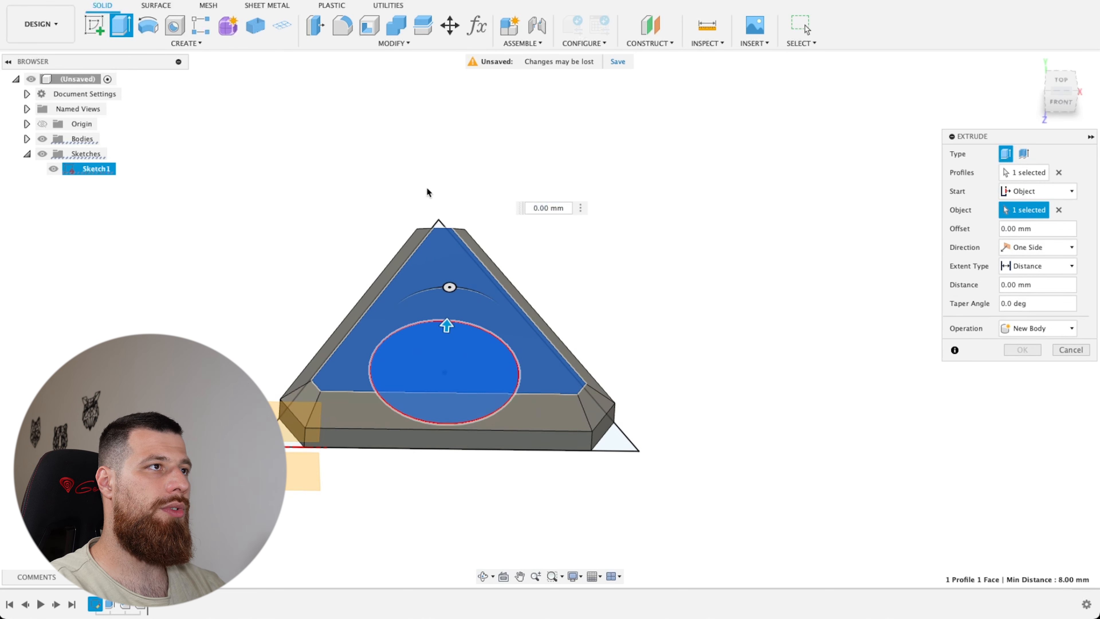
shift+middle_drag(680, 312, 503, 269)
scroll(502, 269, up, 3)
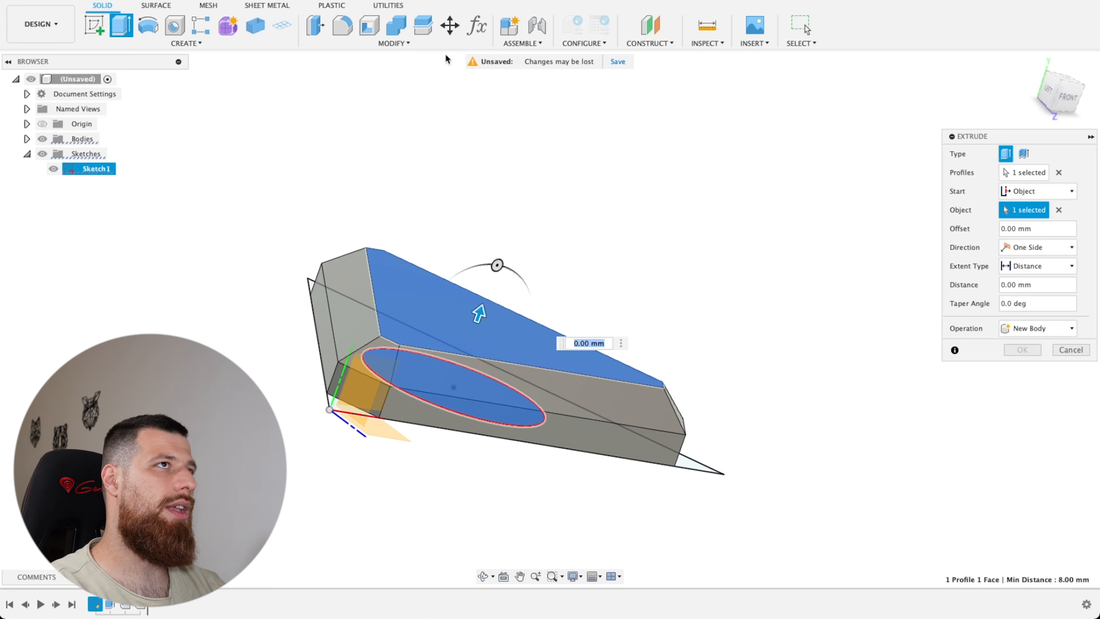
Add a user parameter named toothbrush_cut_thickness with a value of 7 mm
click(393, 43)
click(346, 473)
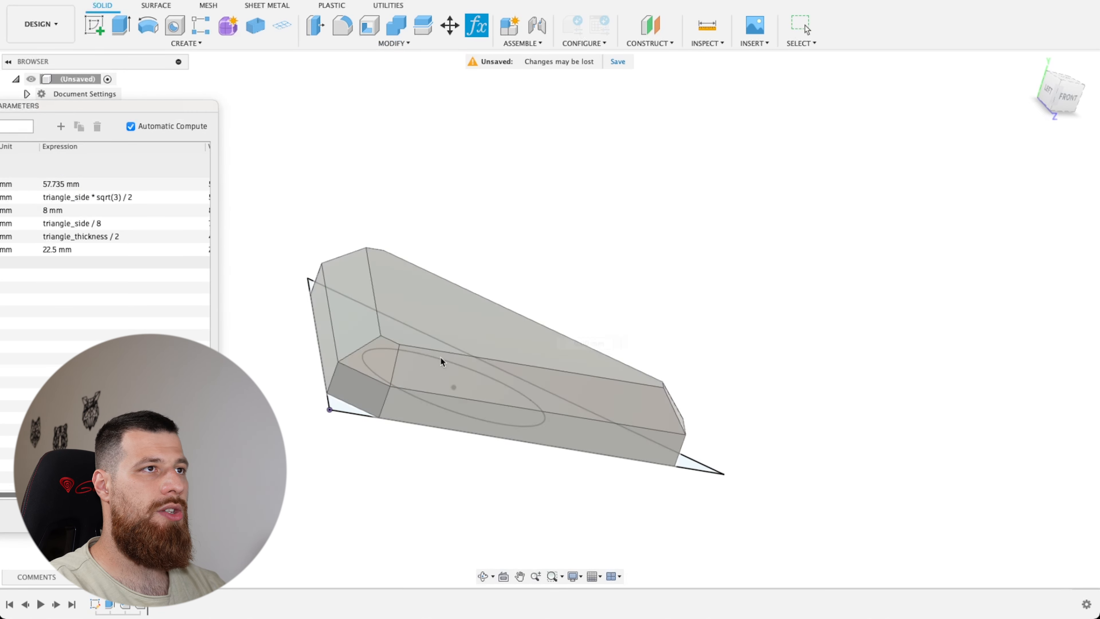
drag(116, 107, 868, 87)
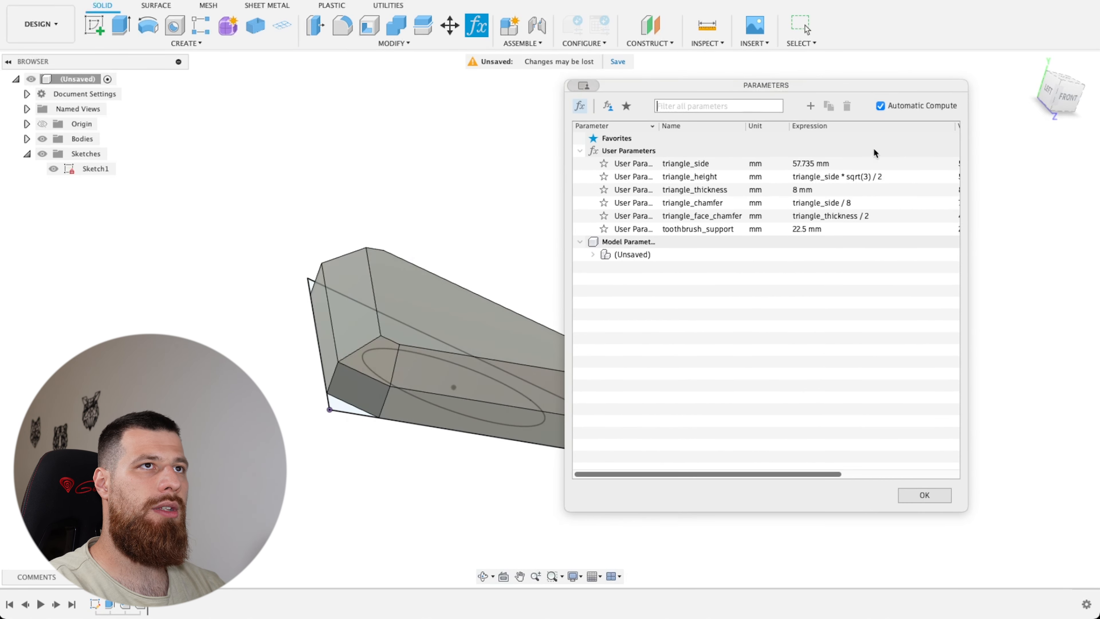
click(810, 105)
text(toot)
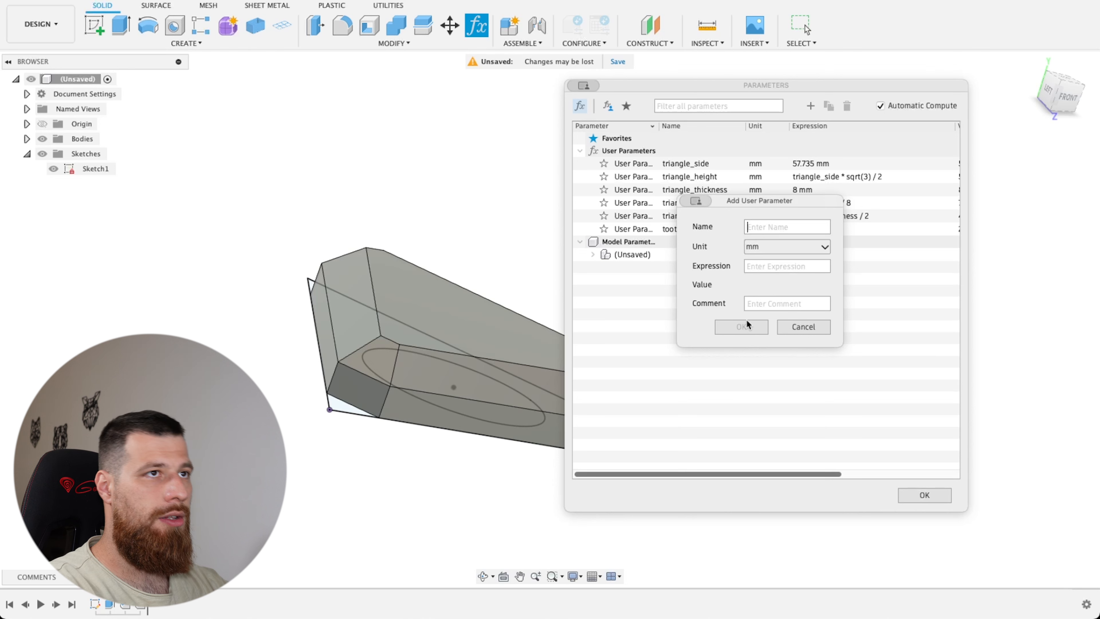
text(hbru)
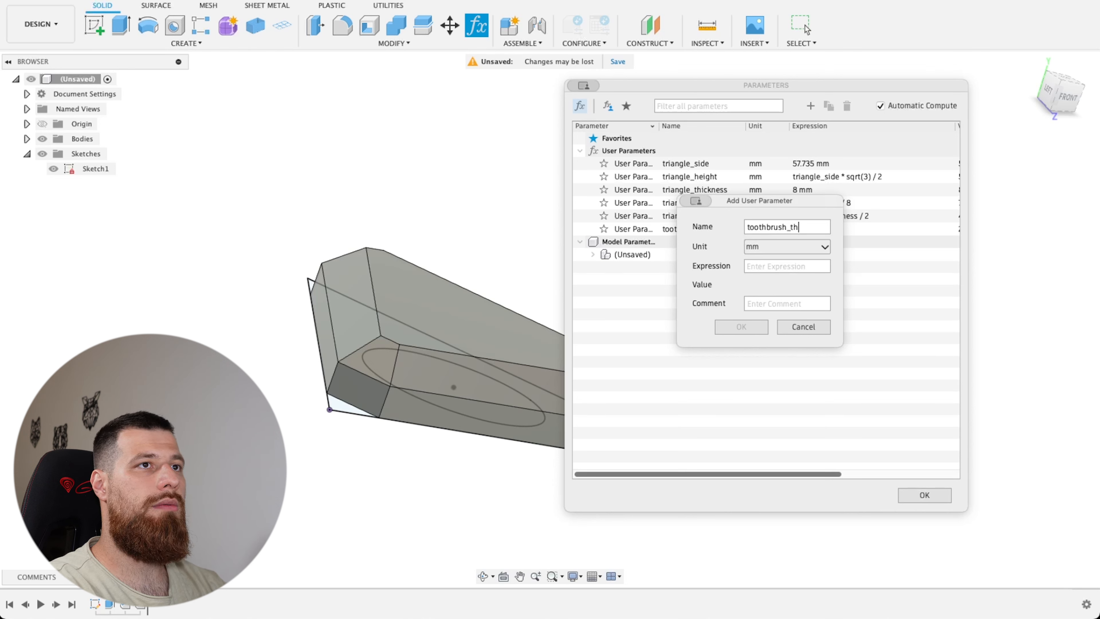
text(sh_cut_think)
key(BackSpace)
key(BackSpace)
text(ckness)
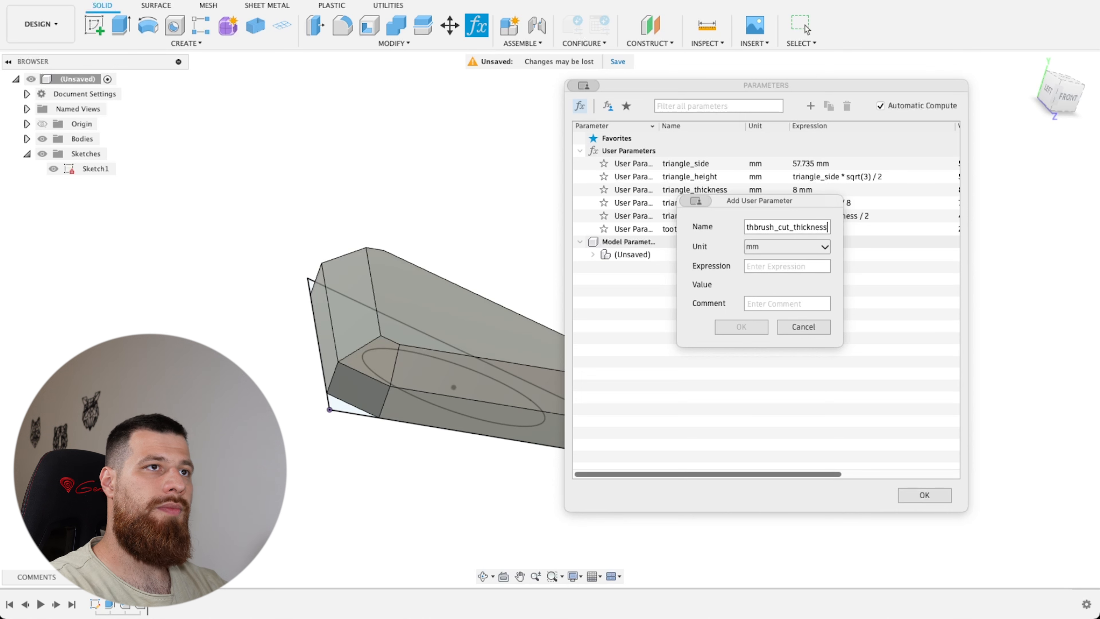
key(Tab)
text(7)
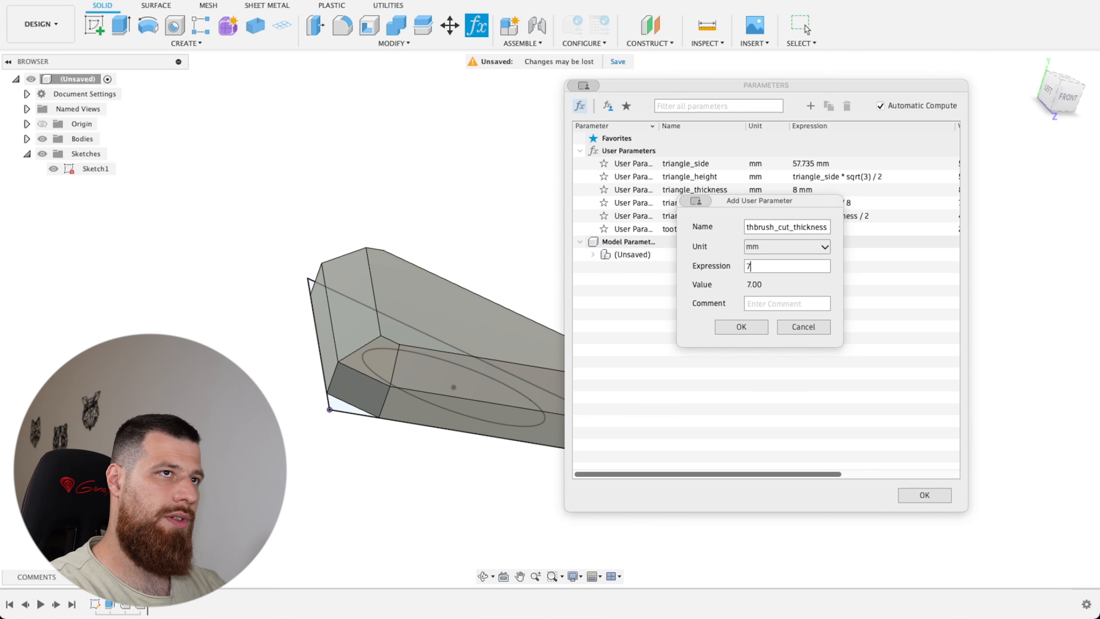
click(752, 324)
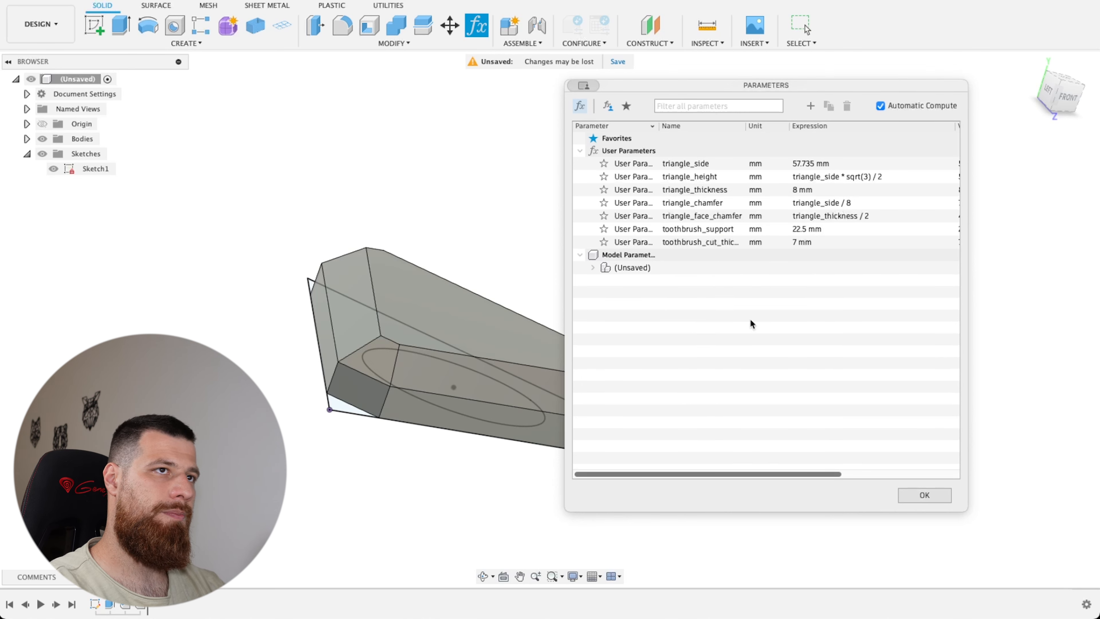
click(924, 494)
Set up an extrude of the circle profile that starts from the triangle's large face opposite the sketch
shift+middle_drag(639, 330, 546, 369)
click(466, 373)
click(466, 373)
key(e)
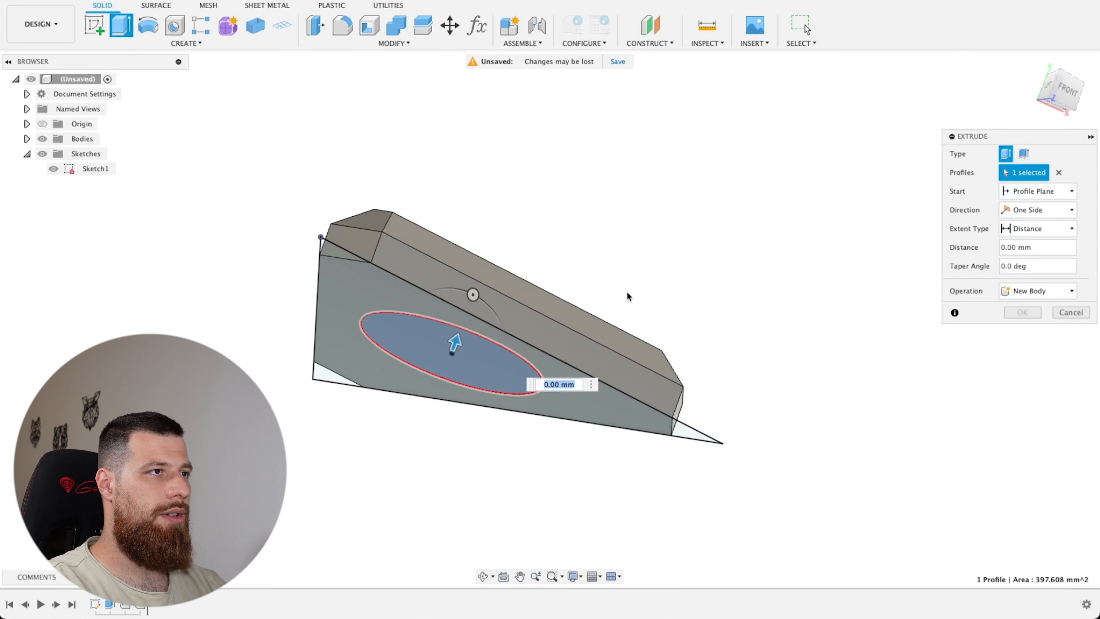
shift+middle_drag(626, 295, 621, 331)
click(1071, 191)
click(1028, 235)
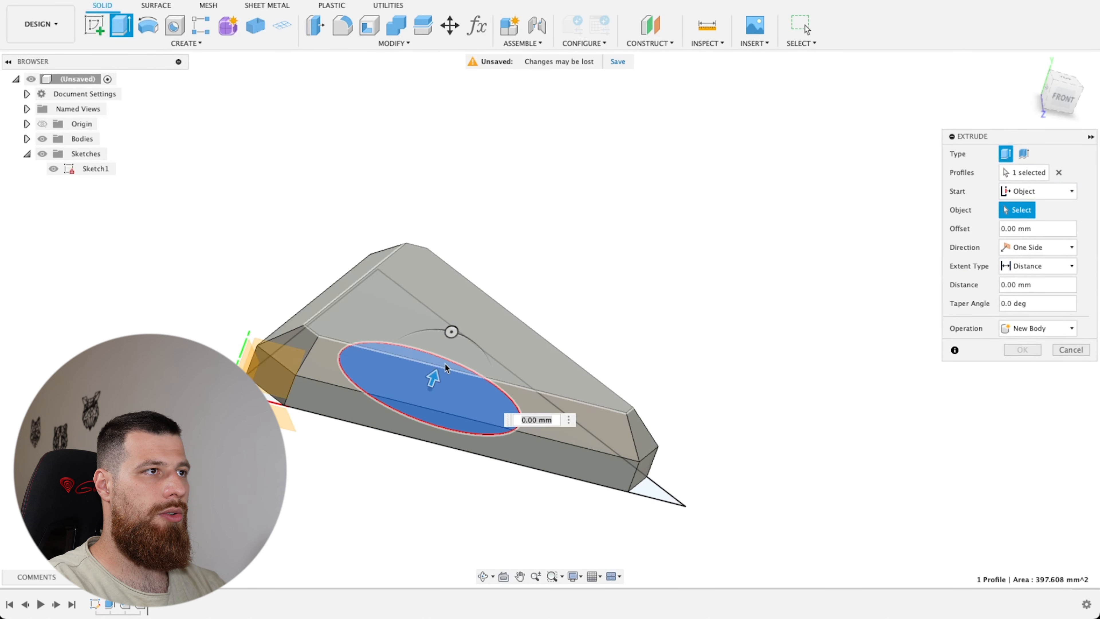
click(497, 351)
Cut the circular pocket into the triangle body with the extrude distance set to -toothbrush_cut_thickness
triple_click(629, 367)
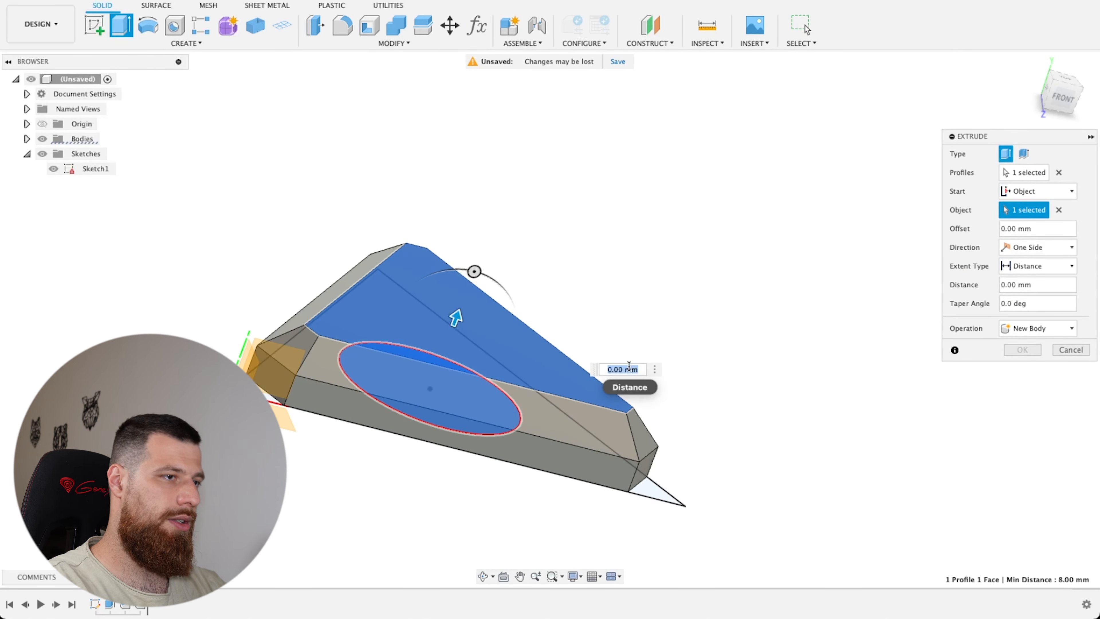
text(-)
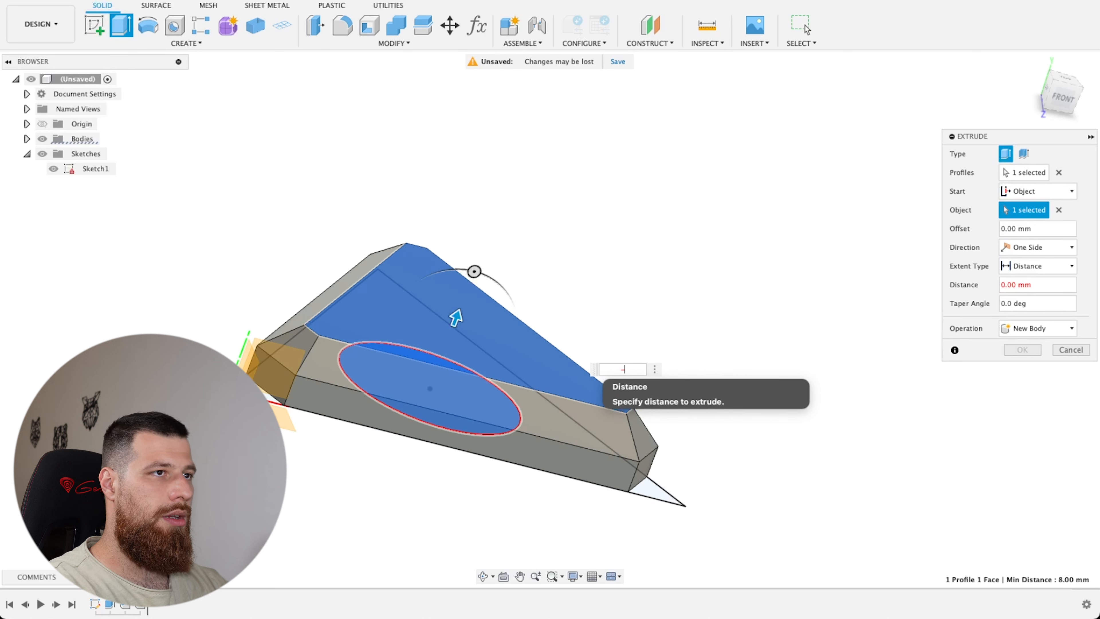
text( tooth)
key(Return)
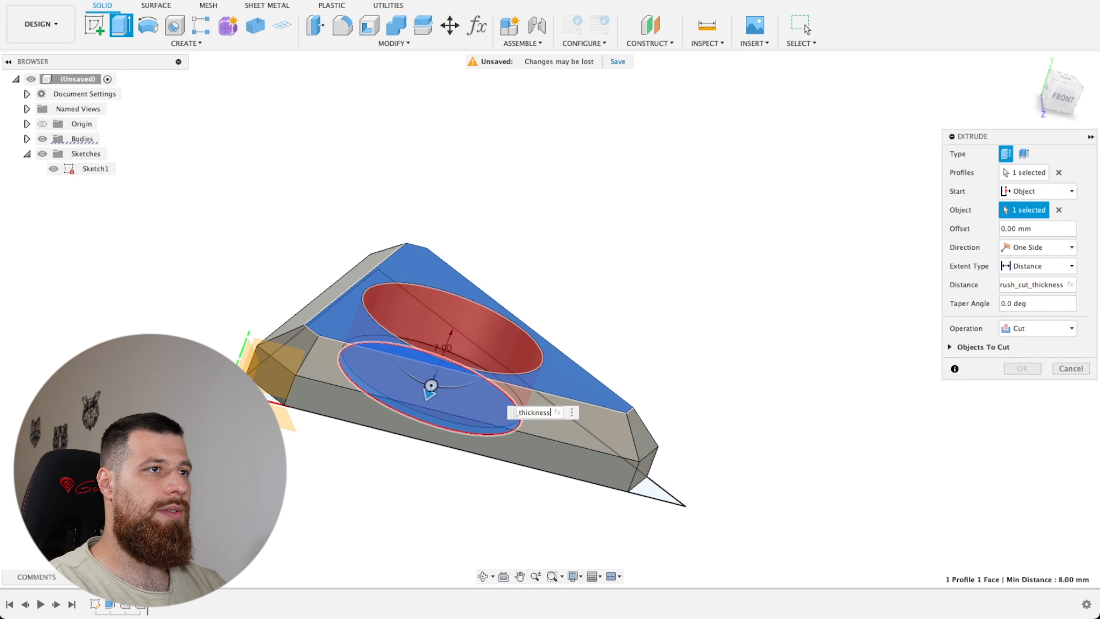
shift+middle_drag(737, 280, 736, 285)
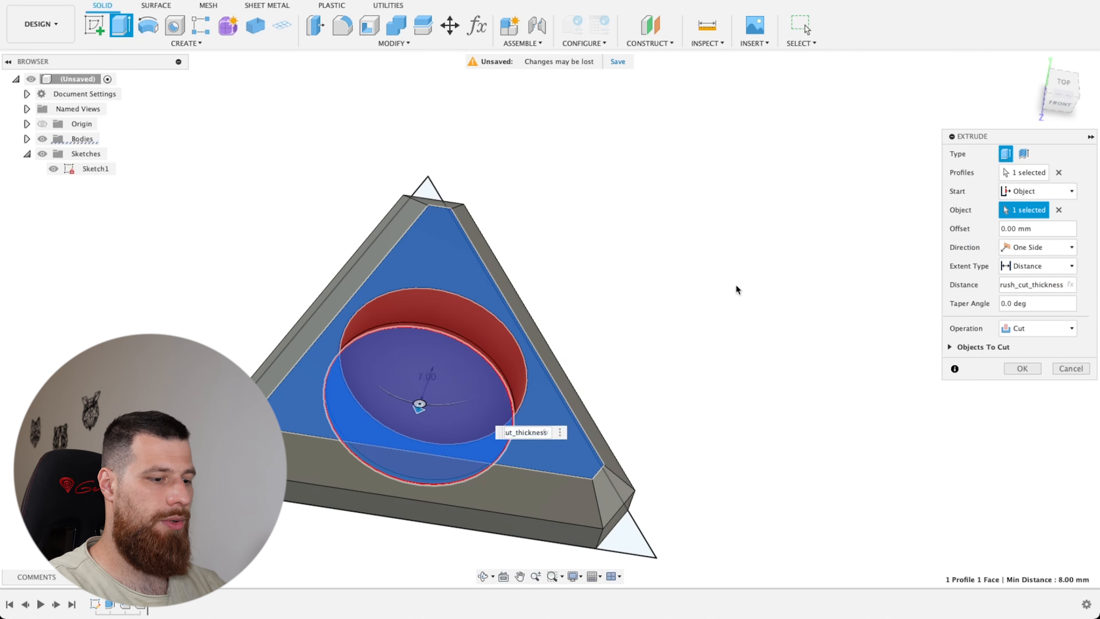
click(1022, 367)
Hide Sketch1 so only the triangle body with its circular pocket is shown
shift+middle_drag(658, 326, 625, 281)
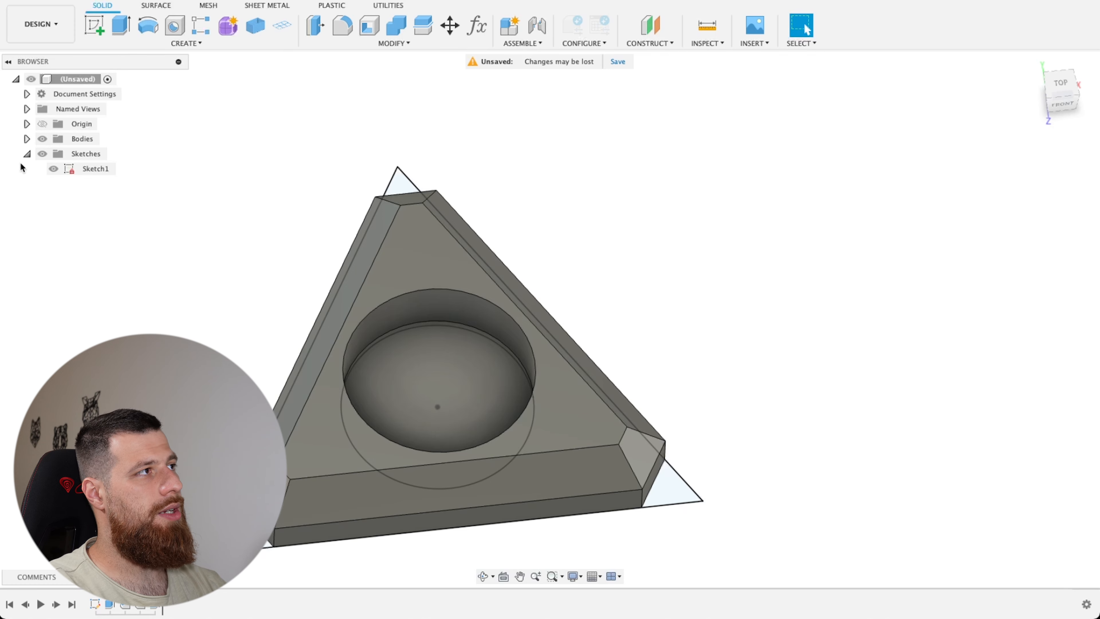
click(53, 169)
mouse_move(673, 311)
shift+middle_down()
mouse_move(675, 290)
mouse_move(662, 299)
shift+middle_up()
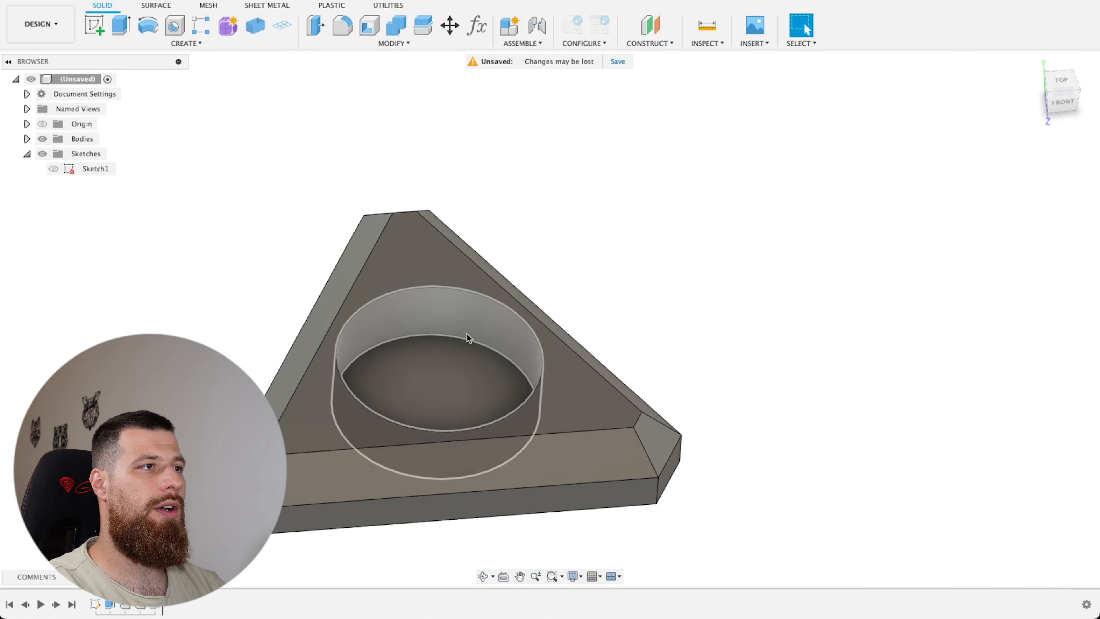
Add a user parameter named toothbrush_chamfer_toCenter with a value of 1.5 mm
click(466, 342)
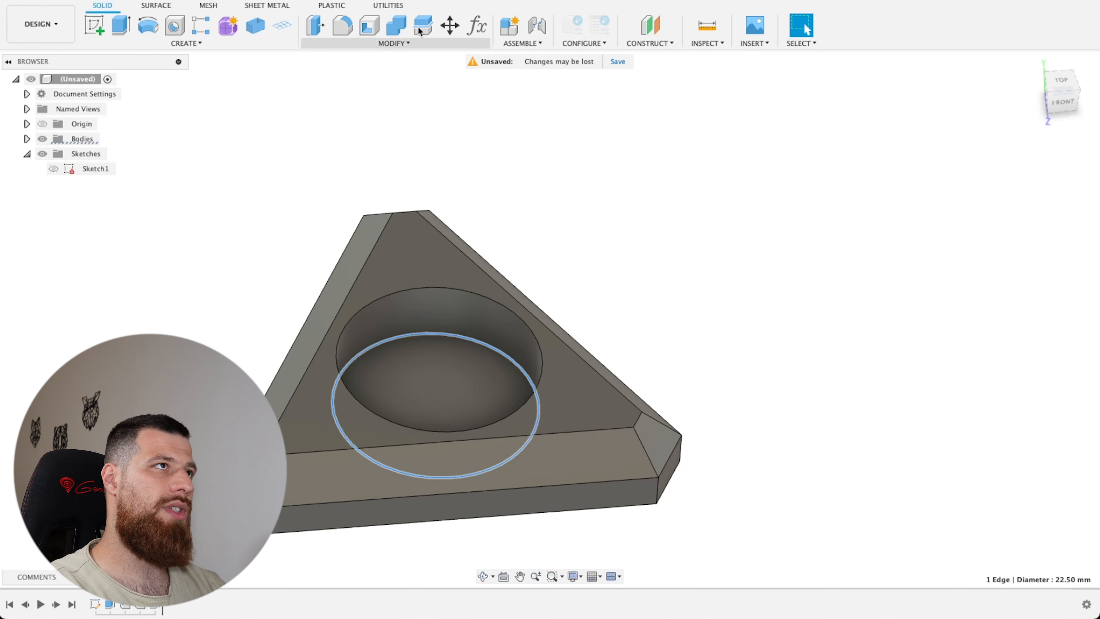
click(402, 33)
click(408, 43)
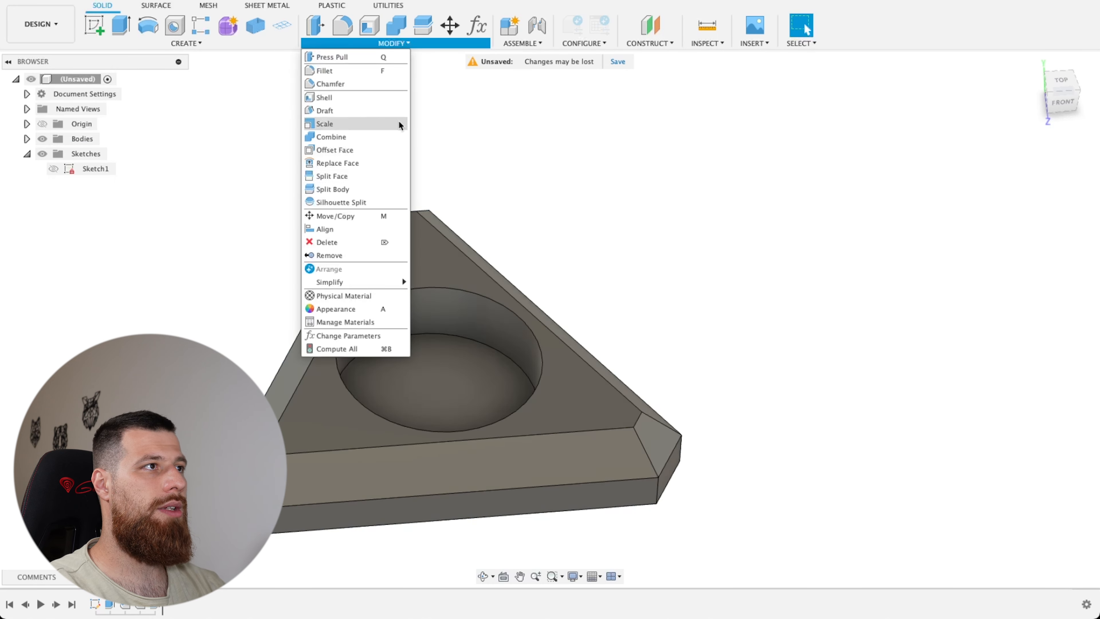
click(350, 335)
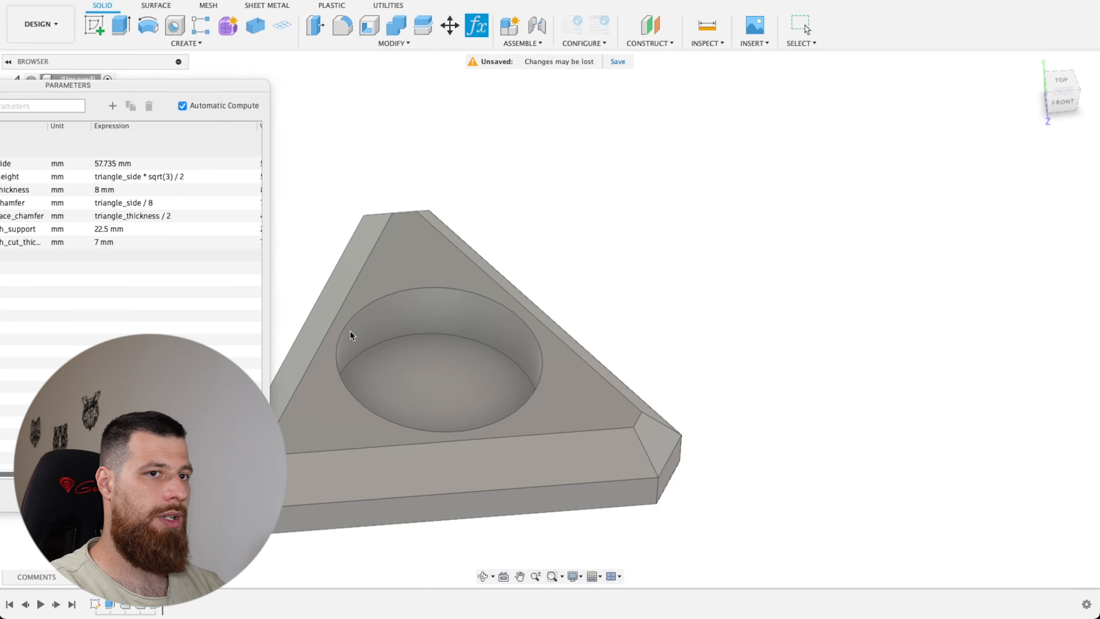
drag(91, 81, 839, 115)
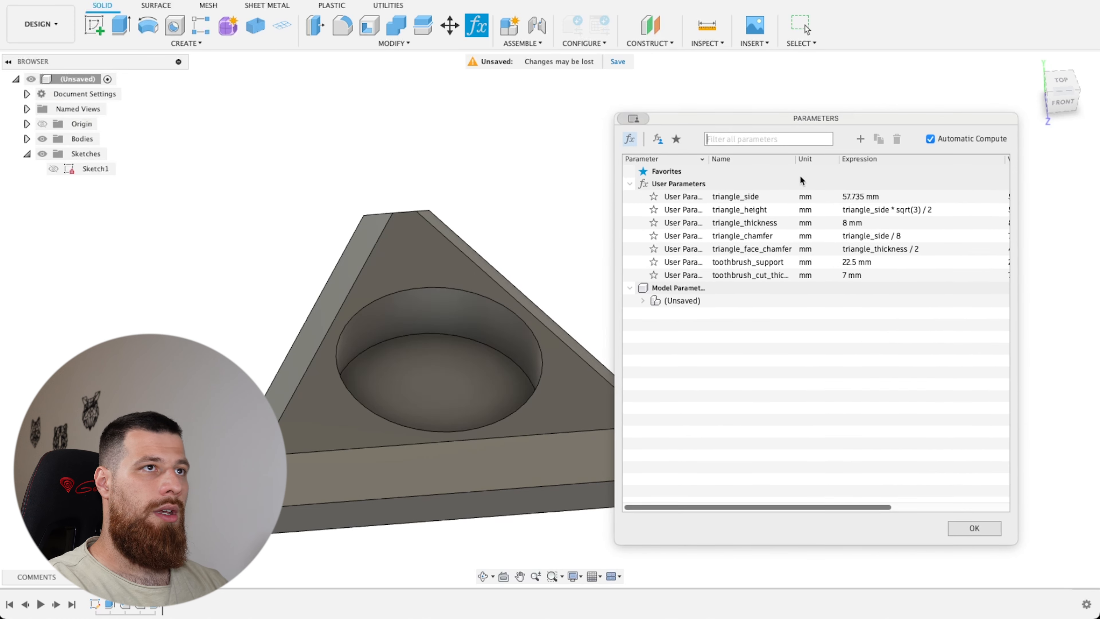
click(860, 139)
text(toot)
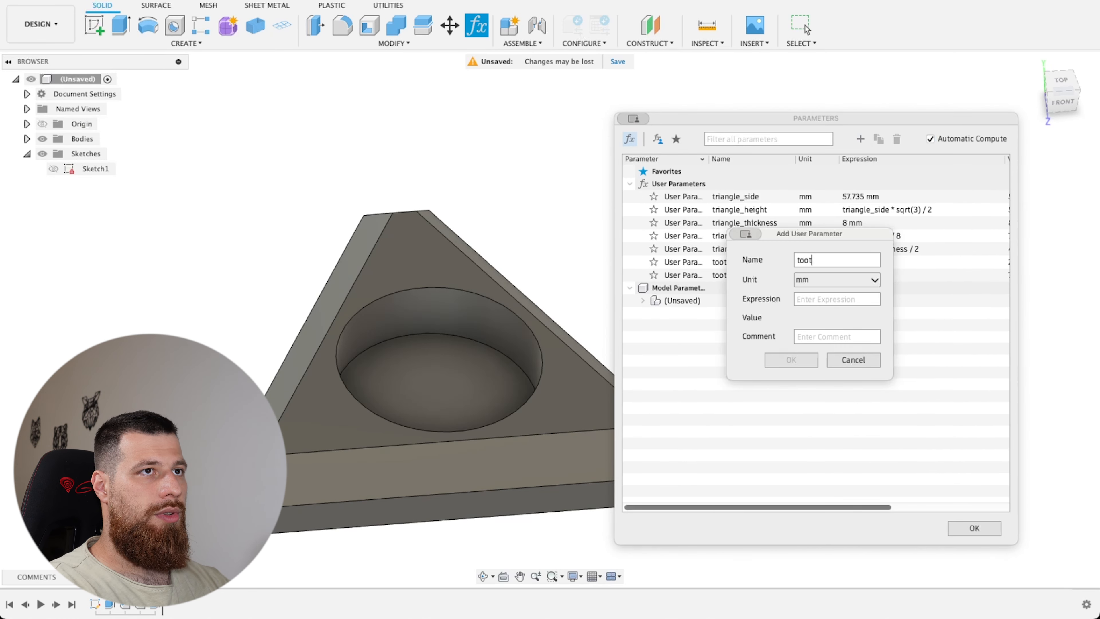
text(hbrush_chamfer_)
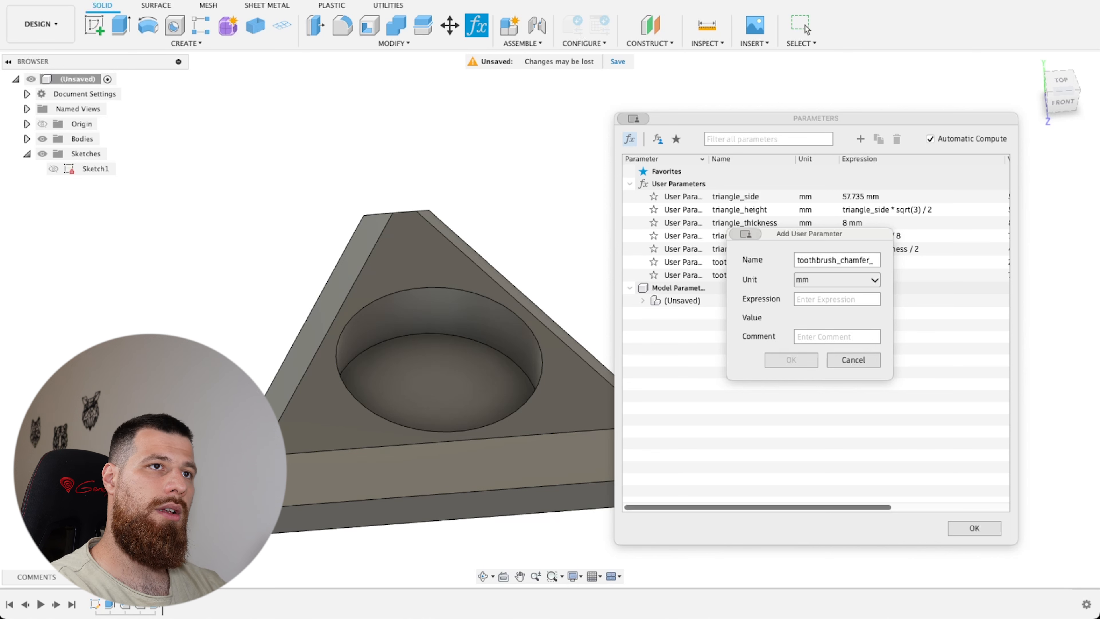
text(toCenter)
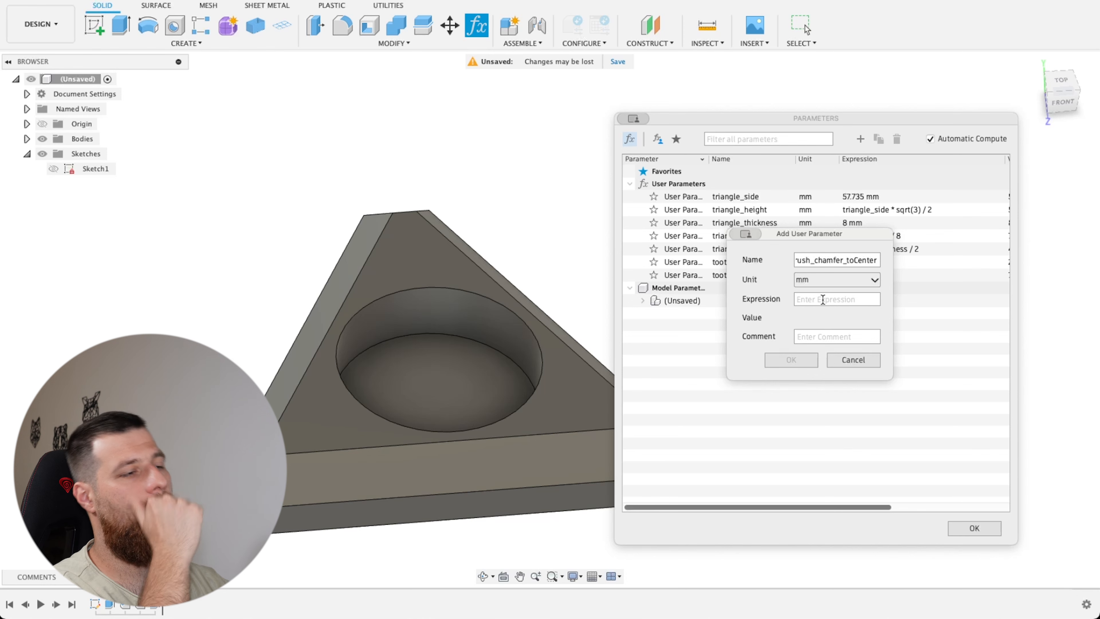
text(1.5mm)
key(Return)
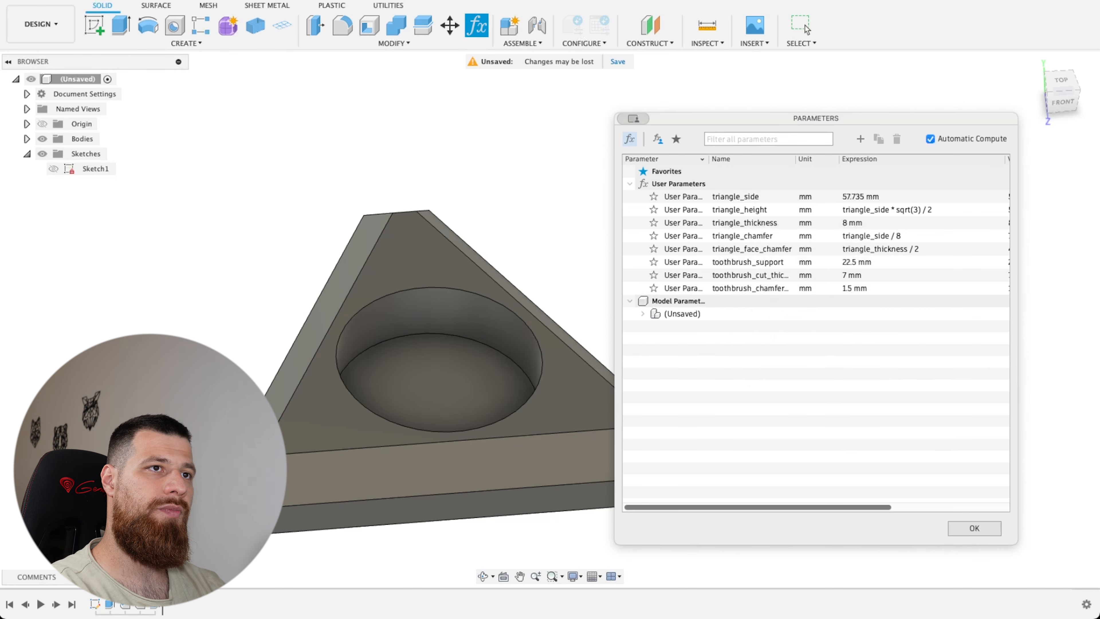
Add a user parameter named toothbrush_chamfer_toCeil with a value of 4 mm and widen the parameter table's name column
click(861, 139)
text(toothbu)
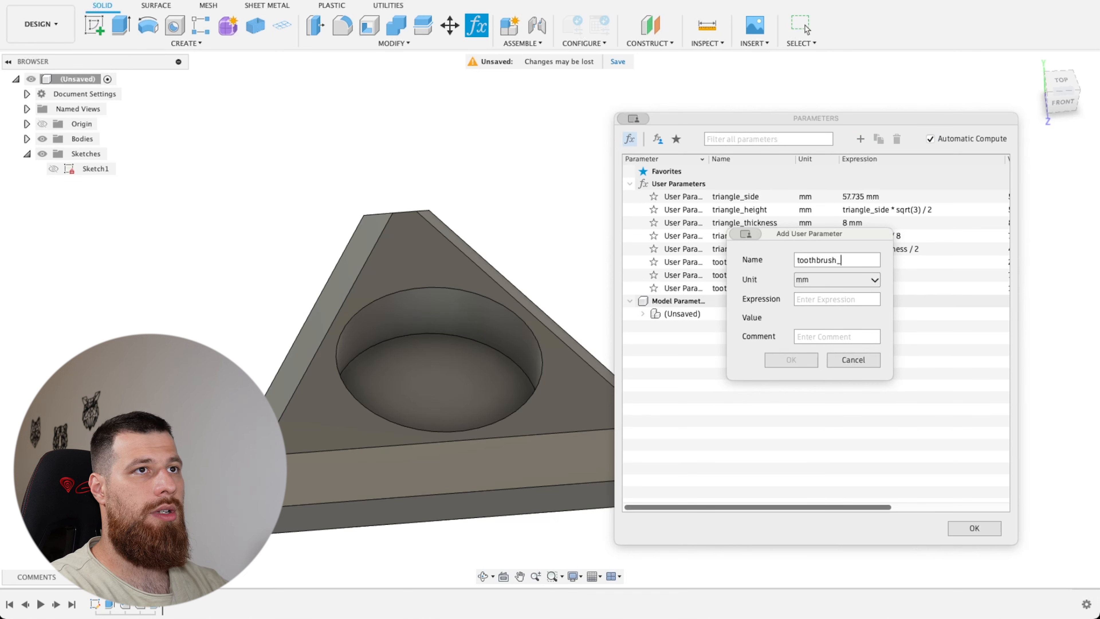
text(rush_chamfer_to)
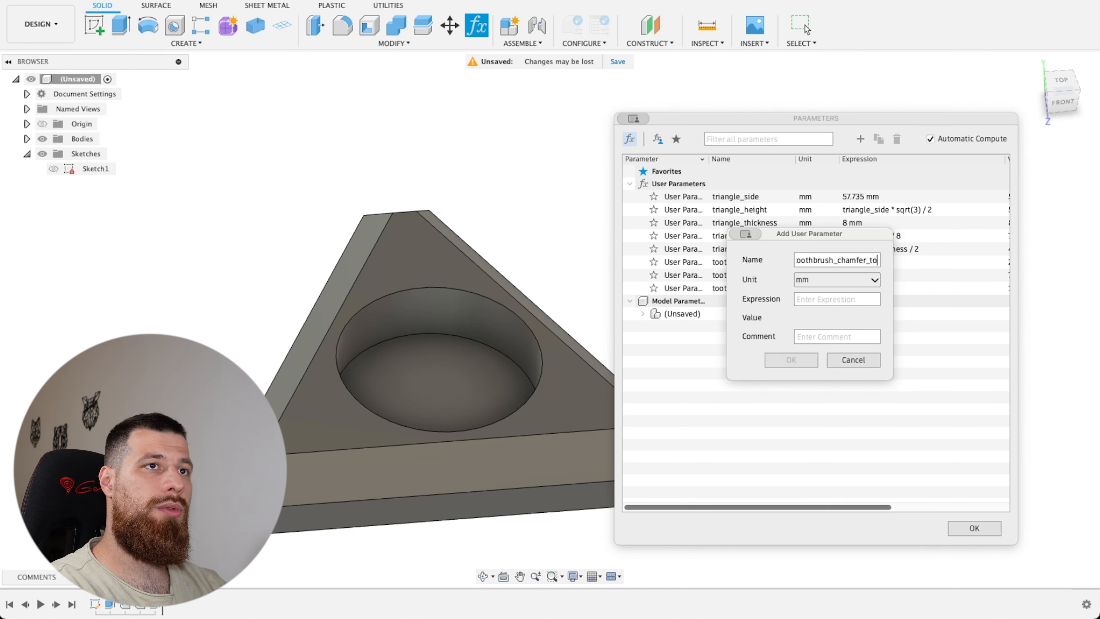
text(Ceil)
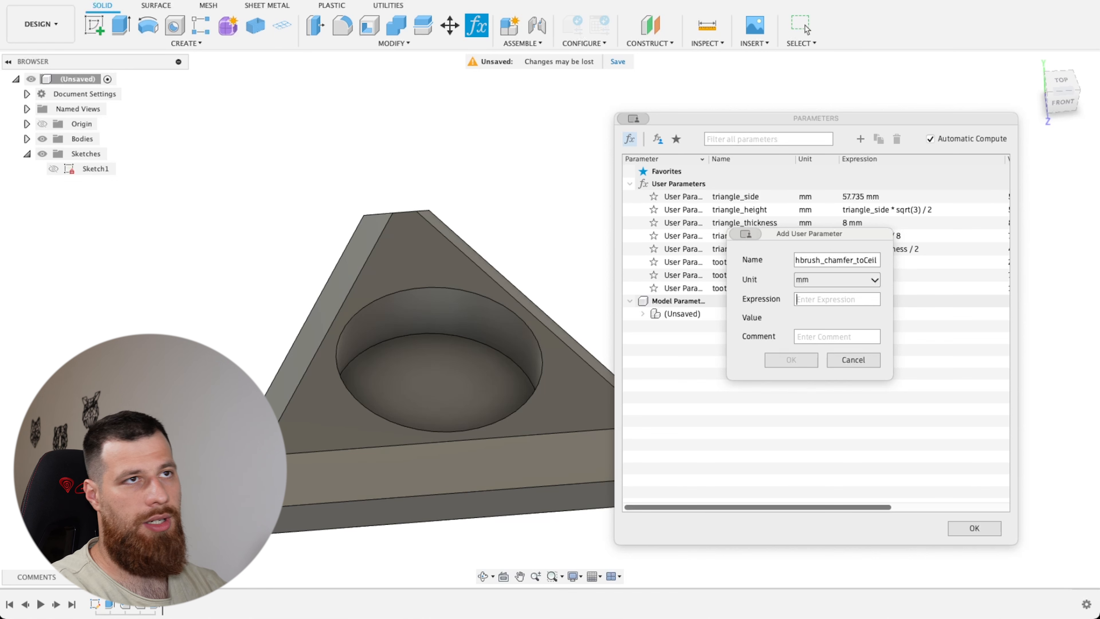
key(Tab)
text(4)
key(Return)
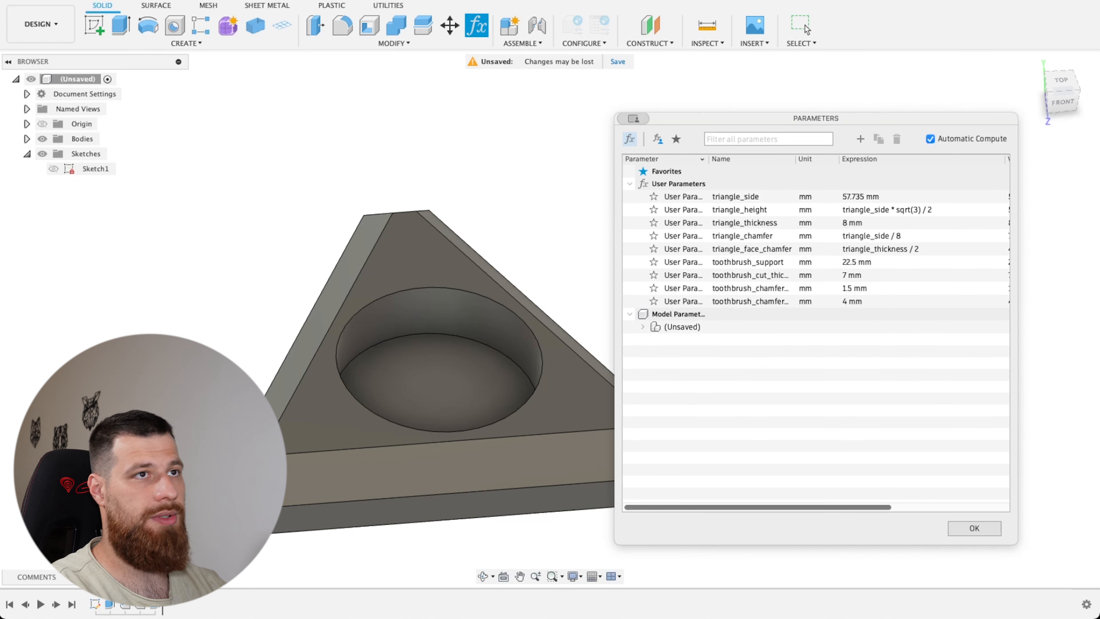
double_click(769, 287)
drag(795, 159, 812, 162)
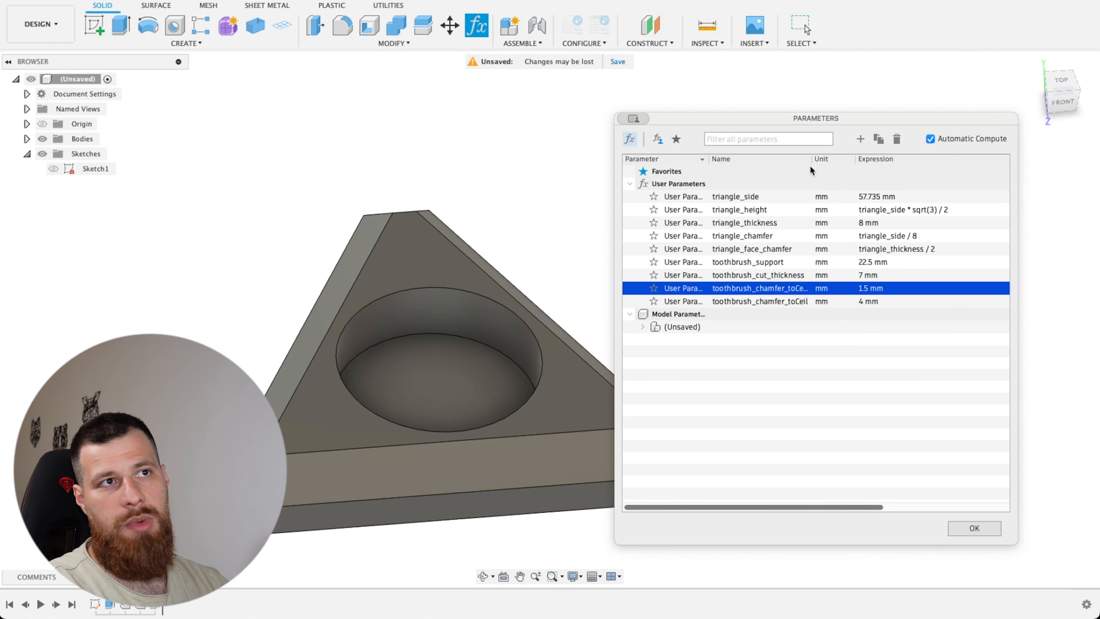
click(987, 535)
Start a Two Distance chamfer on the circular edge at the pocket's floor
click(482, 342)
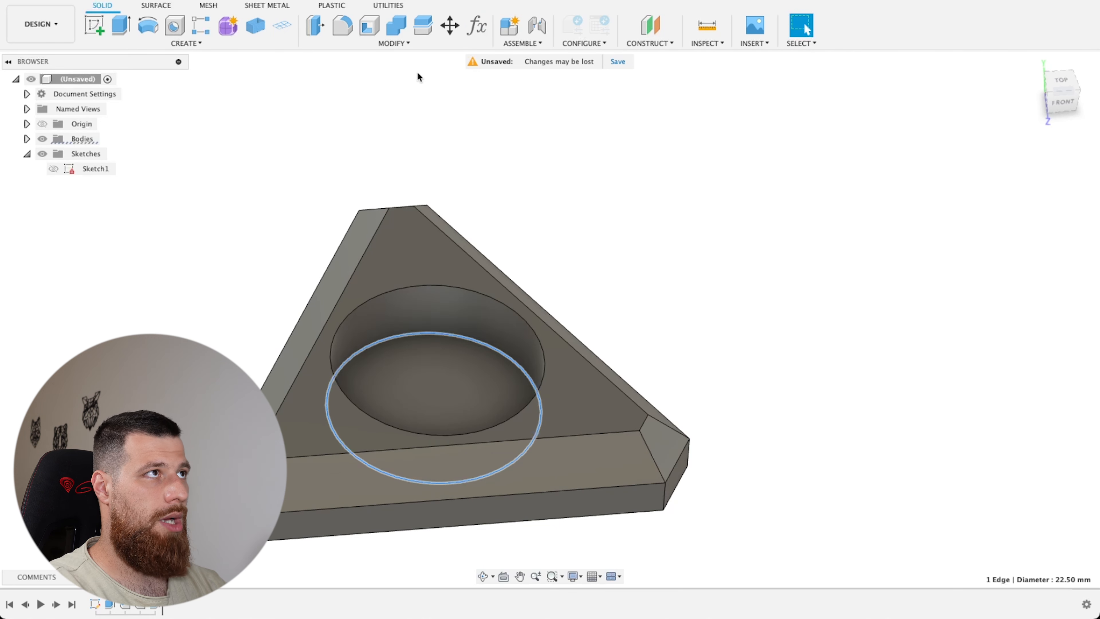
click(381, 43)
click(366, 85)
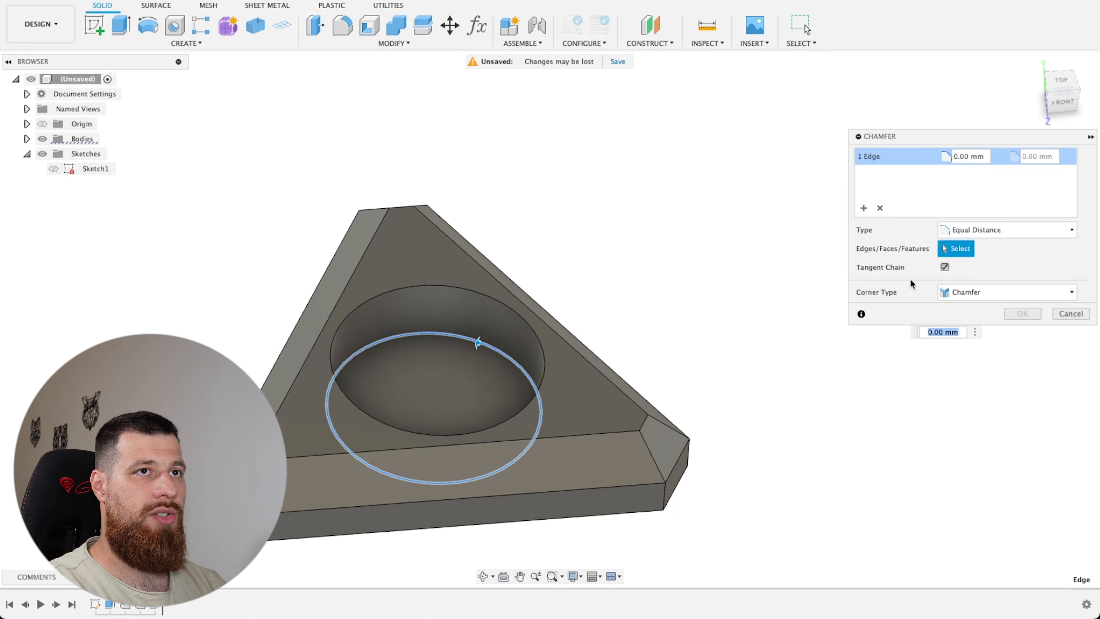
click(1004, 229)
click(970, 258)
Set the pocket chamfer's first distance to toothbrush_chamfer_toCeil
double_click(961, 156)
triple_click(961, 156)
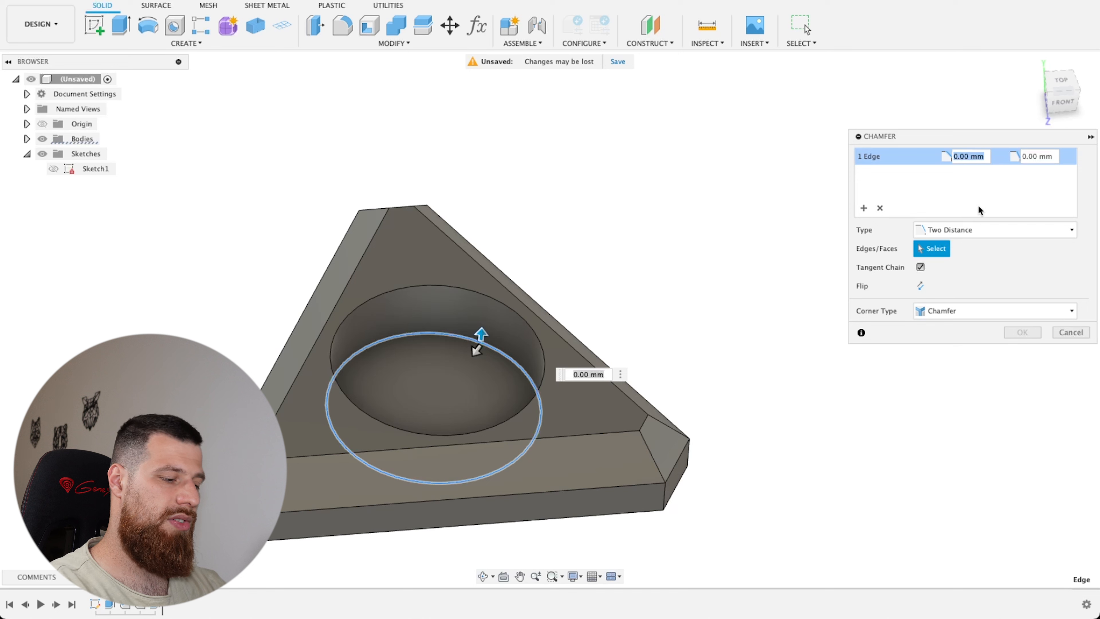
text(to)
key(Down)
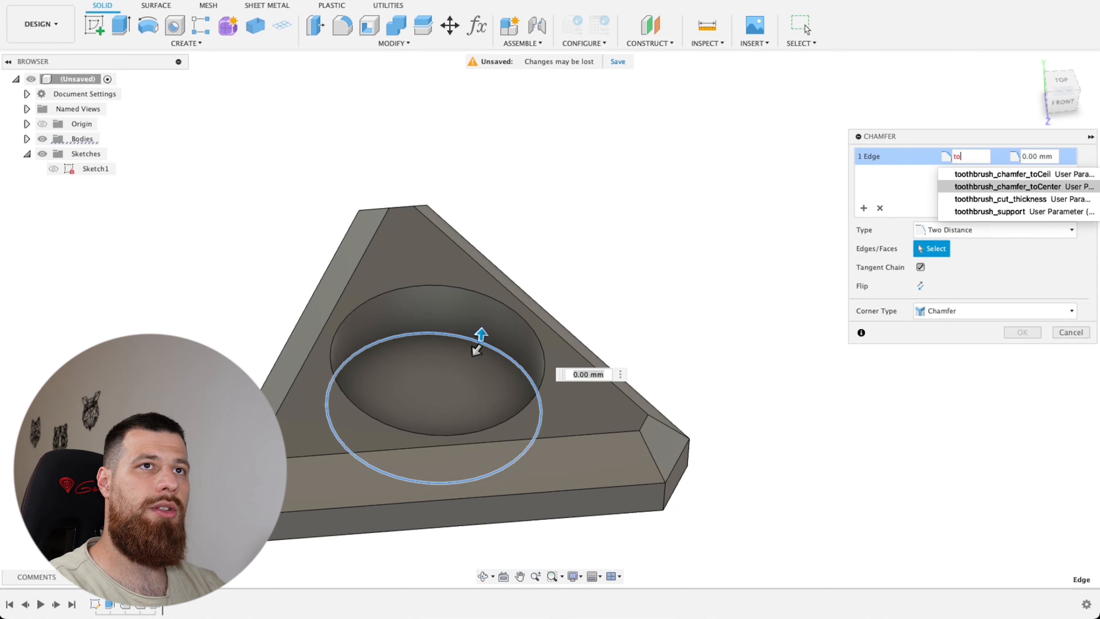
key(Up)
key(Return)
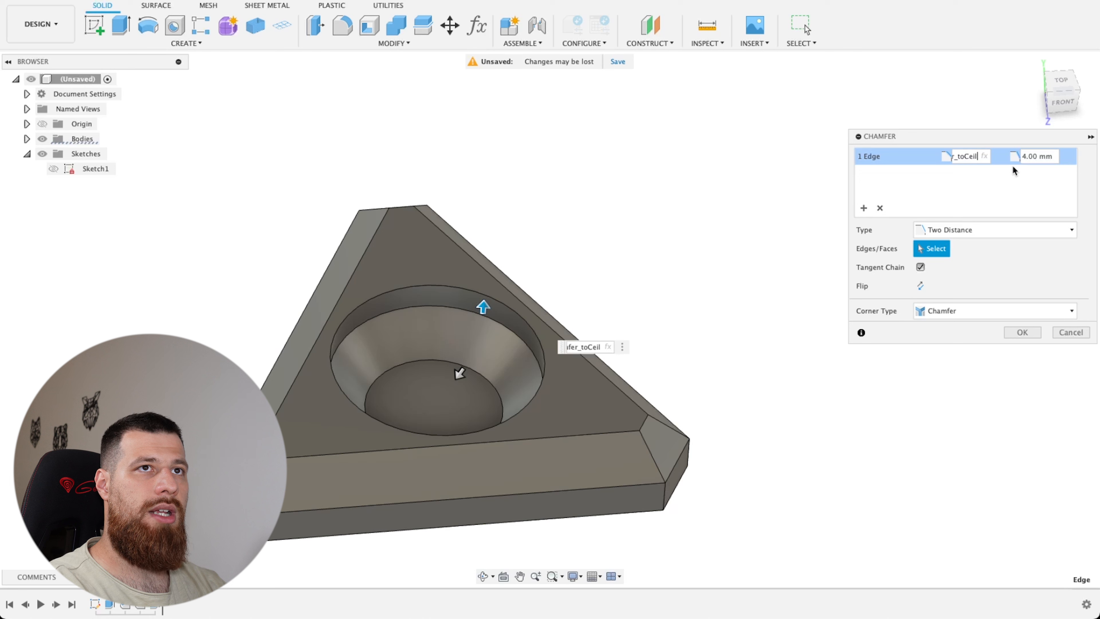
Set the pocket floor chamfer's second distance to toothbrush_chamfer_toCenter and apply the chamfer
click(1032, 156)
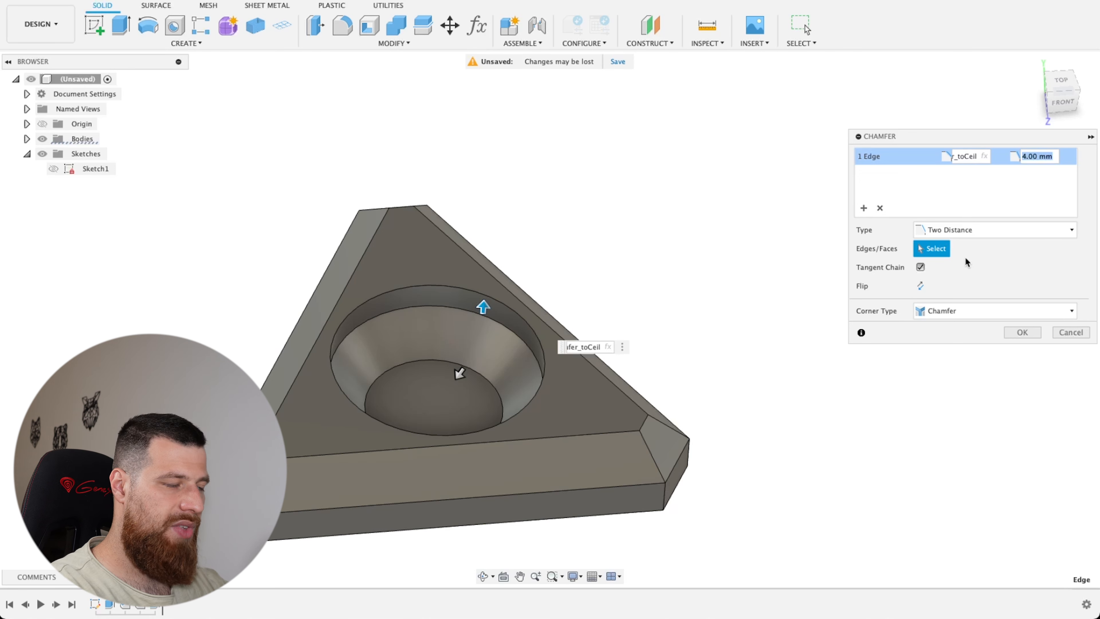
text(to)
key(Down)
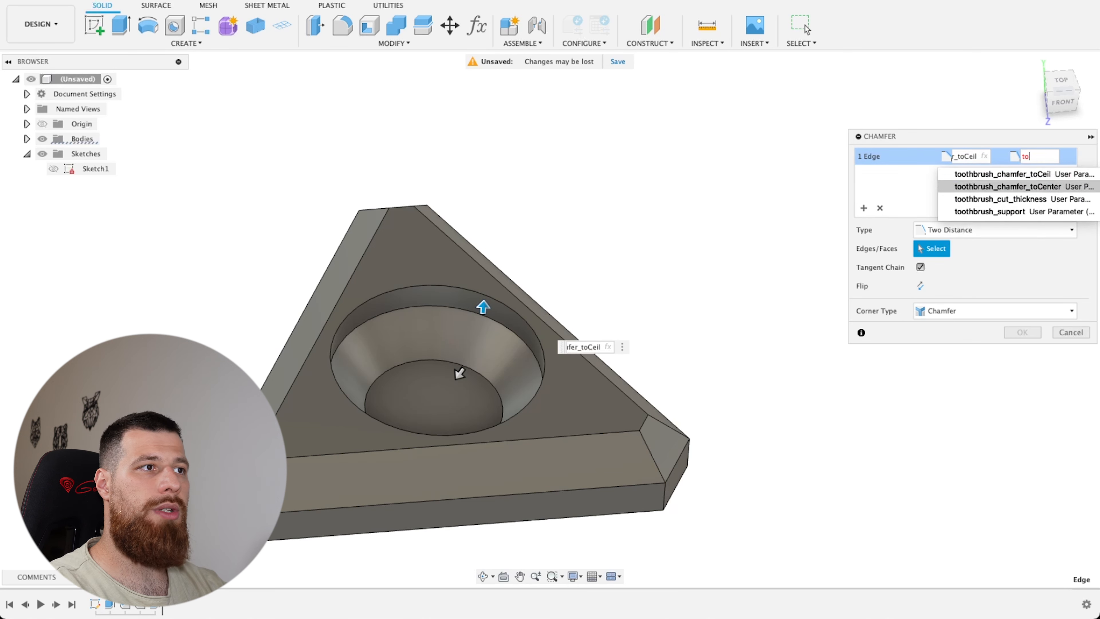
key(Return)
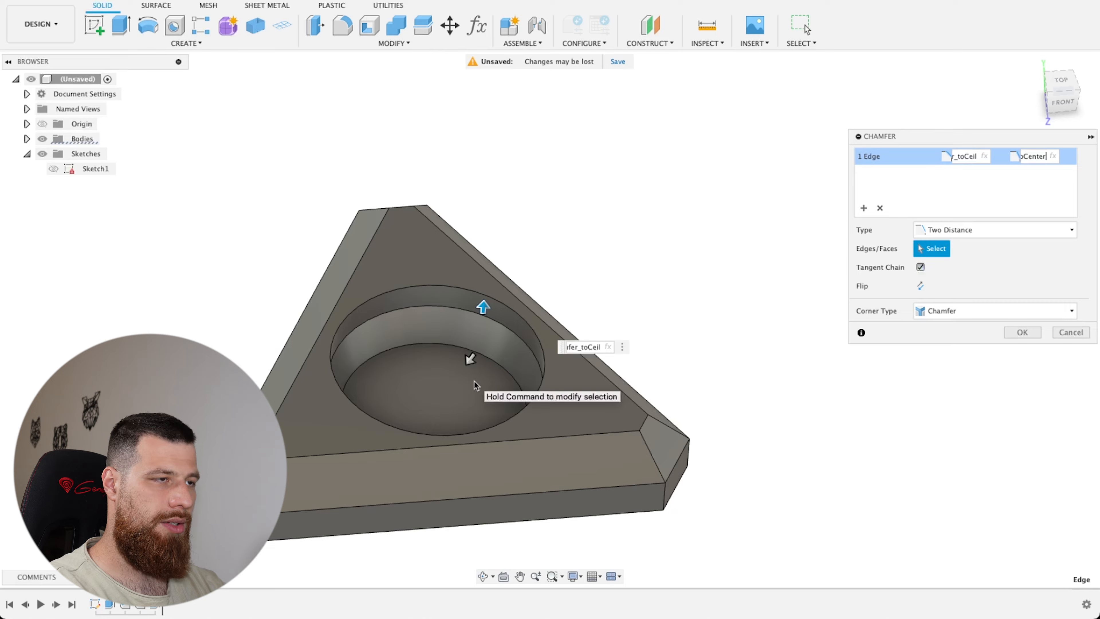
key(Return)
Start an Equal Distance chamfer on the circular rim edge at the pocket's opening
scroll(455, 328, up, 4)
shift+middle_drag(455, 329, 228, 289)
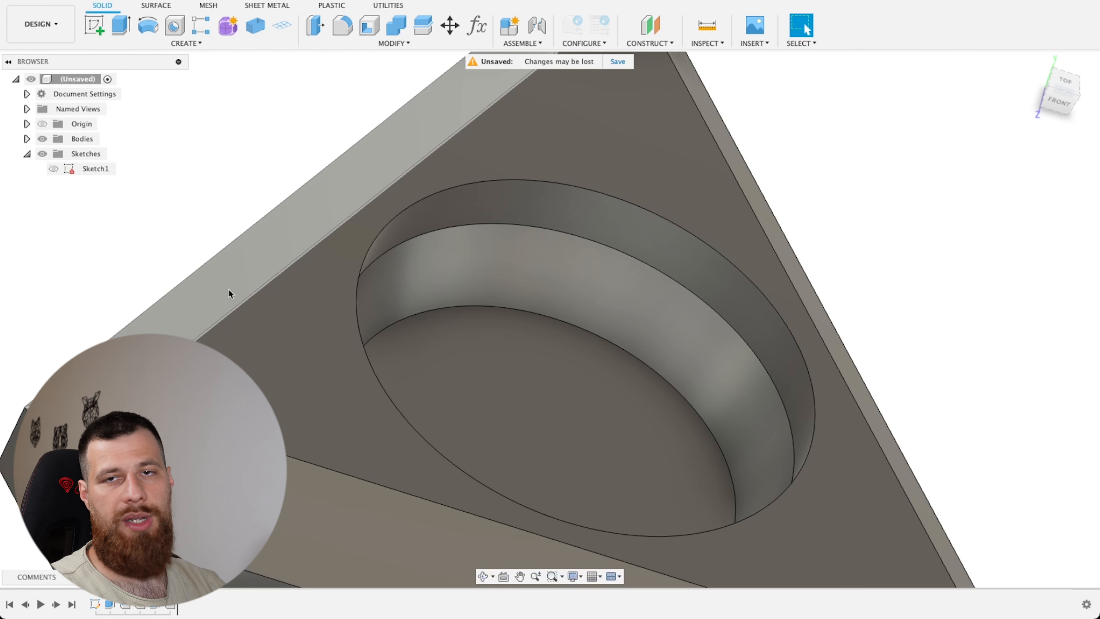
scroll(251, 298, down, 5)
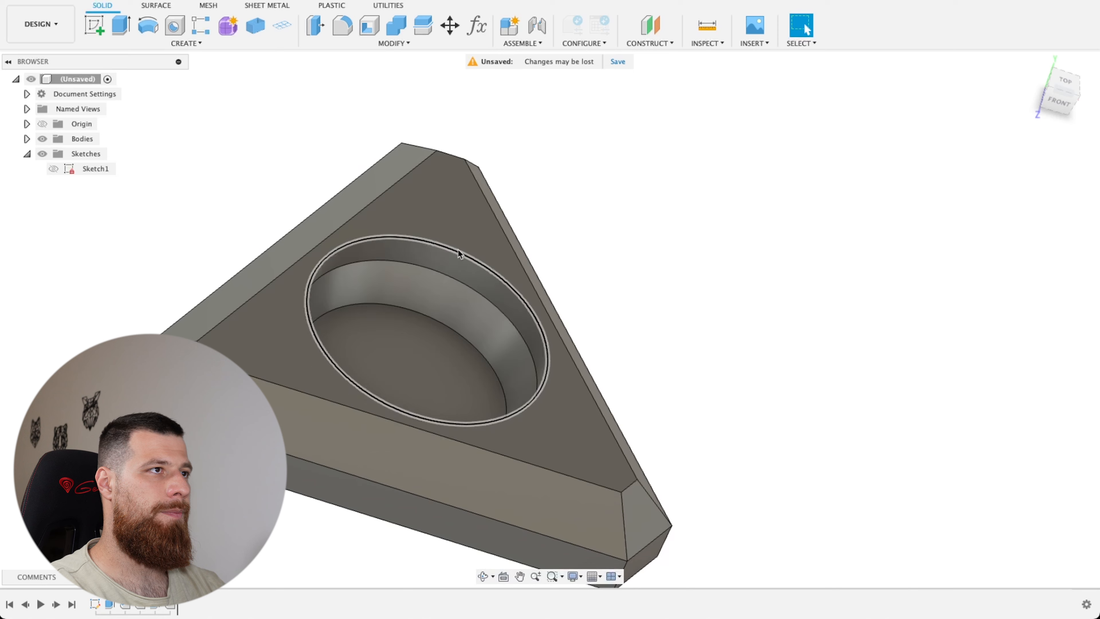
click(424, 242)
click(393, 43)
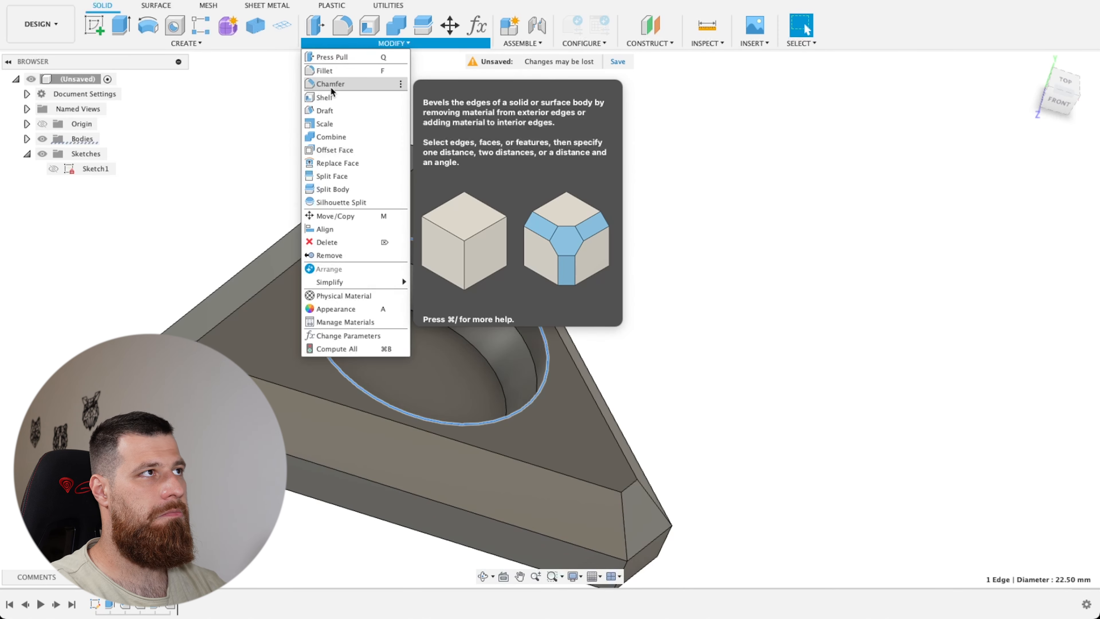
click(331, 87)
scroll(381, 172, up, 2)
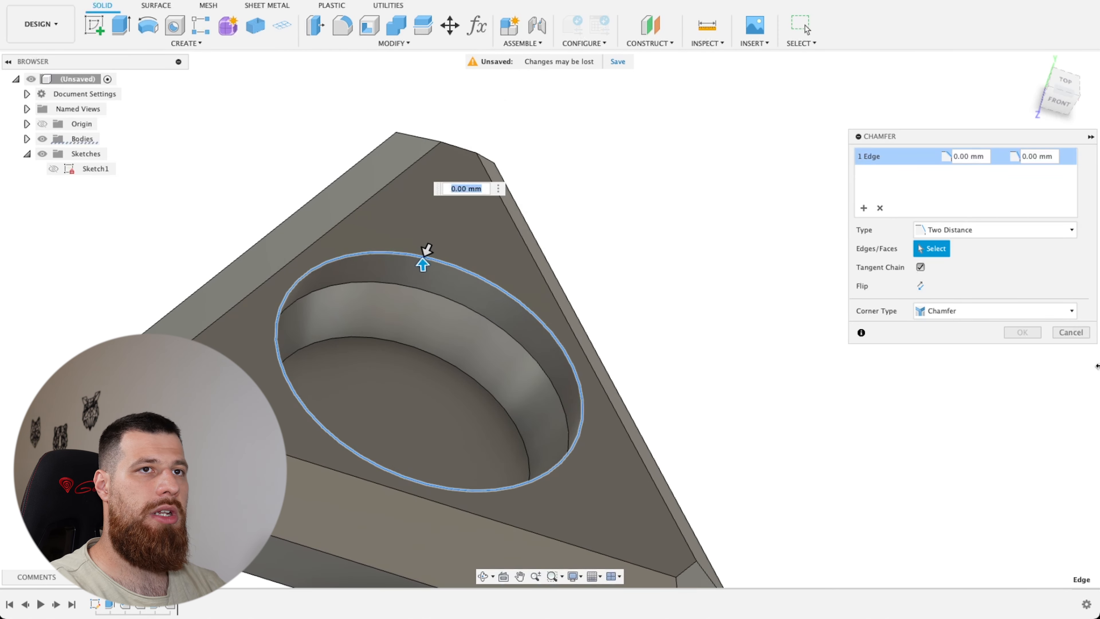
click(948, 229)
click(954, 247)
Set the rim chamfer's distance to toothbrush_chamfer_toCenter / 2 and apply the chamfer
click(958, 156)
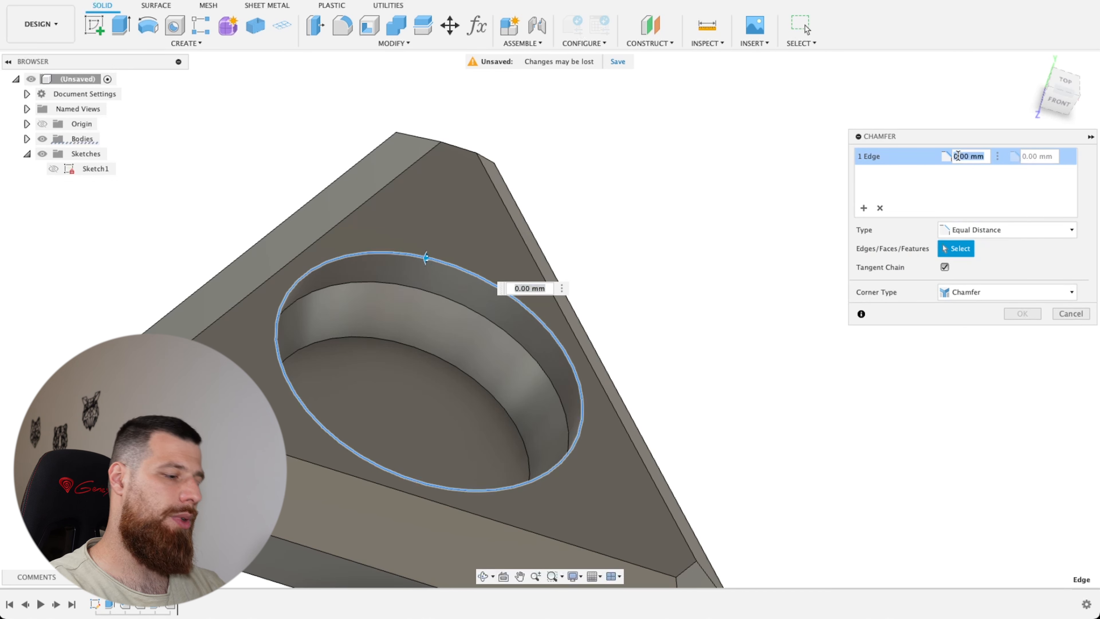
text(to)
key(Down)
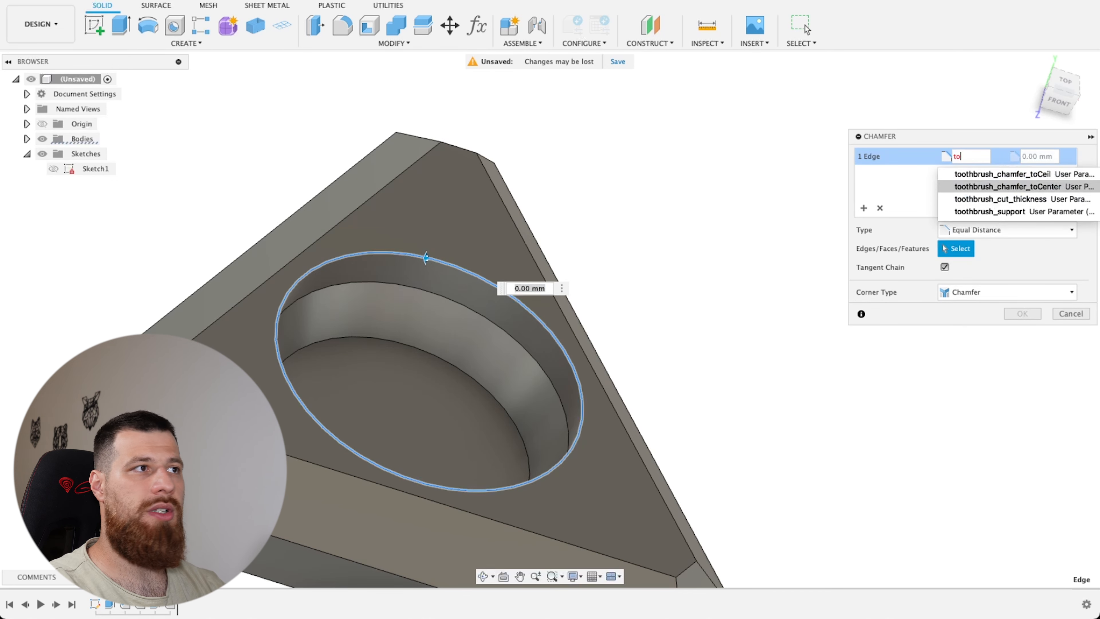
key(Return)
shift+middle_drag(682, 325, 676, 326)
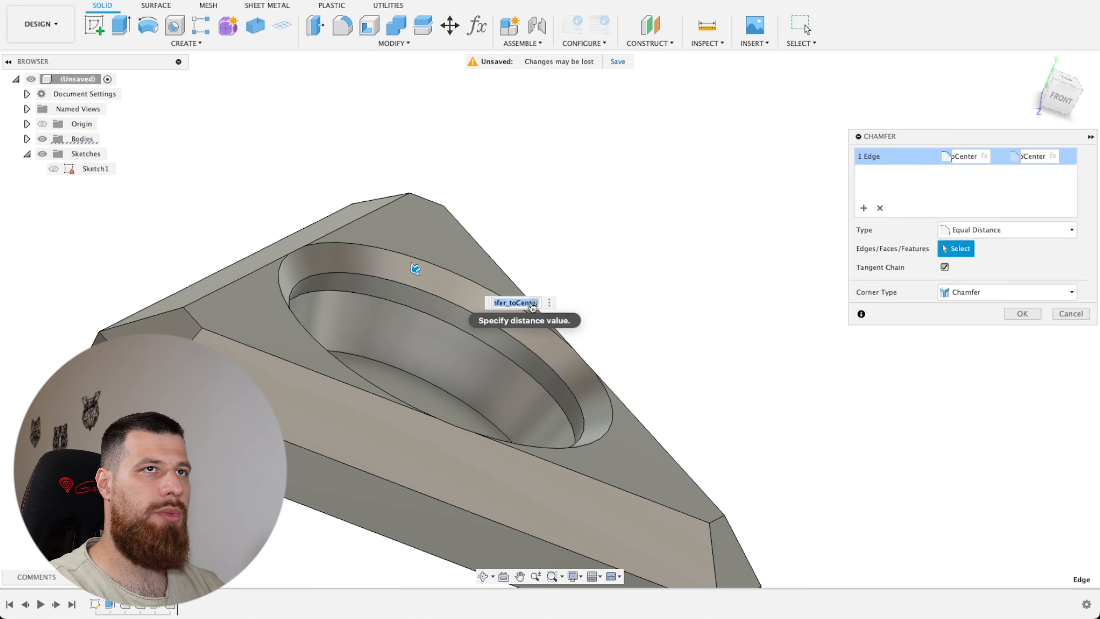
key(Right)
text(/2)
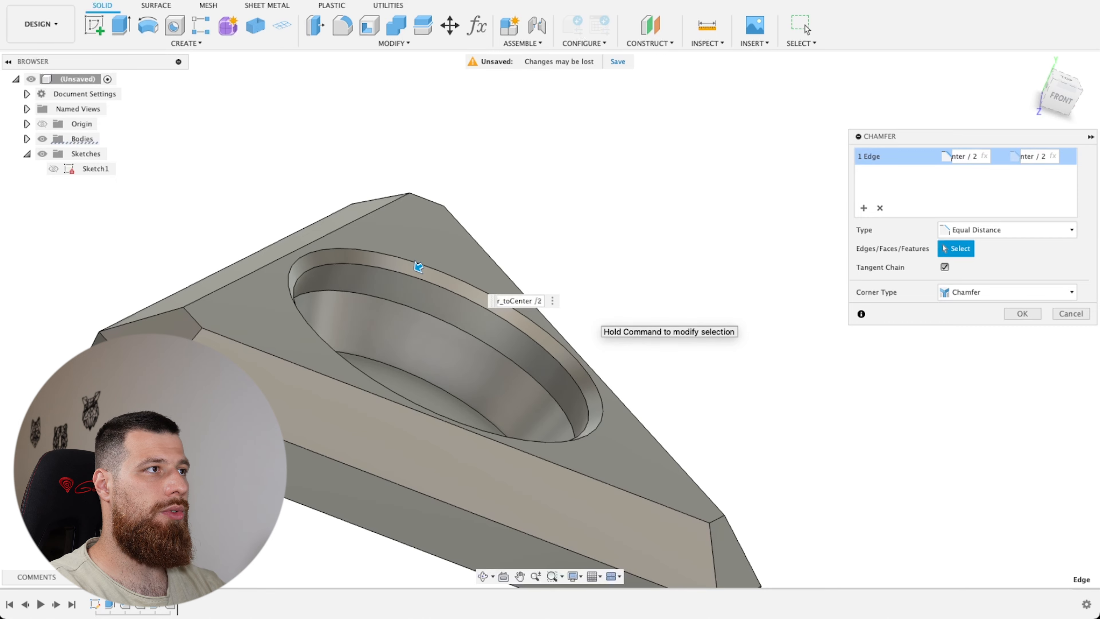
key(Return)
In the completed hexagonal design, finish the open triangle sketch, open Sketch2 for editing and copy its six-sided outline
scroll(698, 345, down, 3)
shift+middle_drag(698, 345, 509, 311)
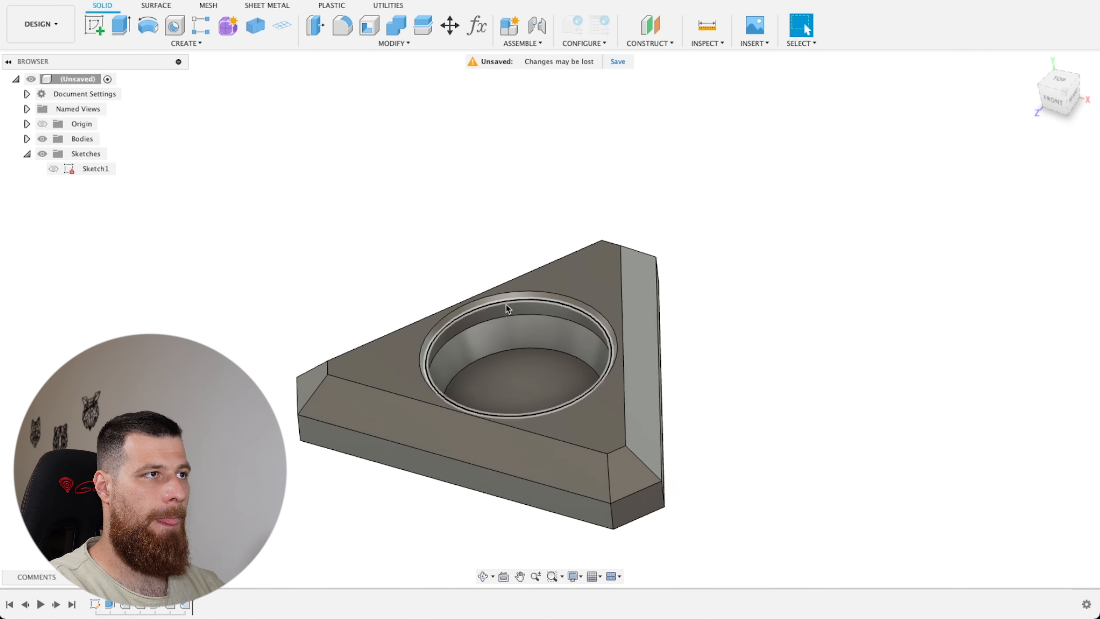
scroll(510, 311, up, 3)
mouse_move(281, 299)
shift+middle_down()
mouse_move(231, 255)
mouse_move(296, 293)
shift+middle_up()
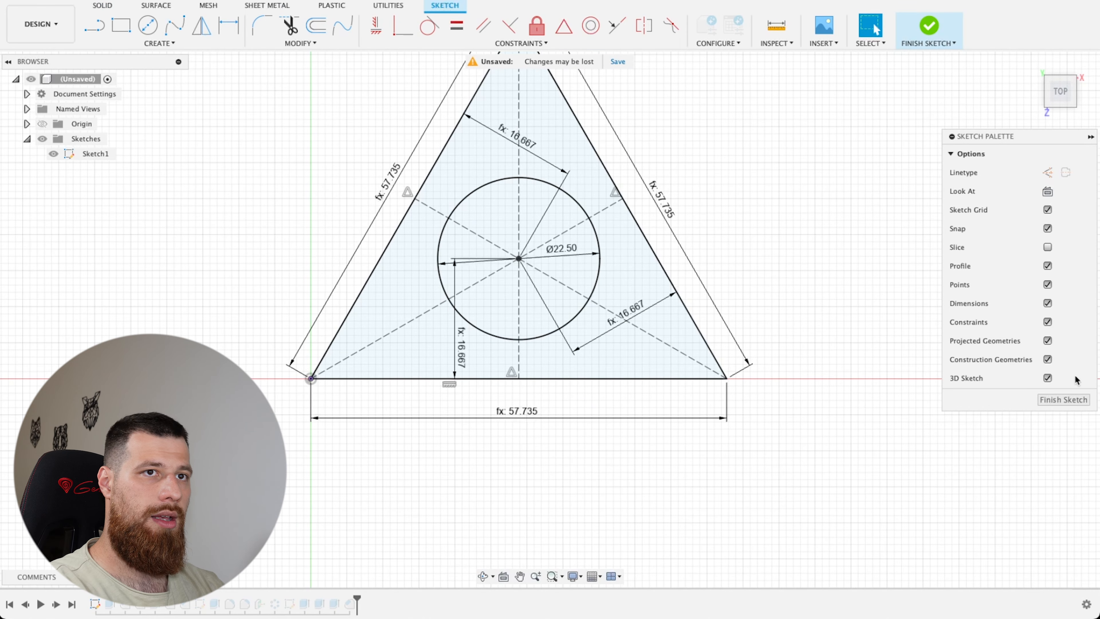
click(1063, 399)
right_click(199, 604)
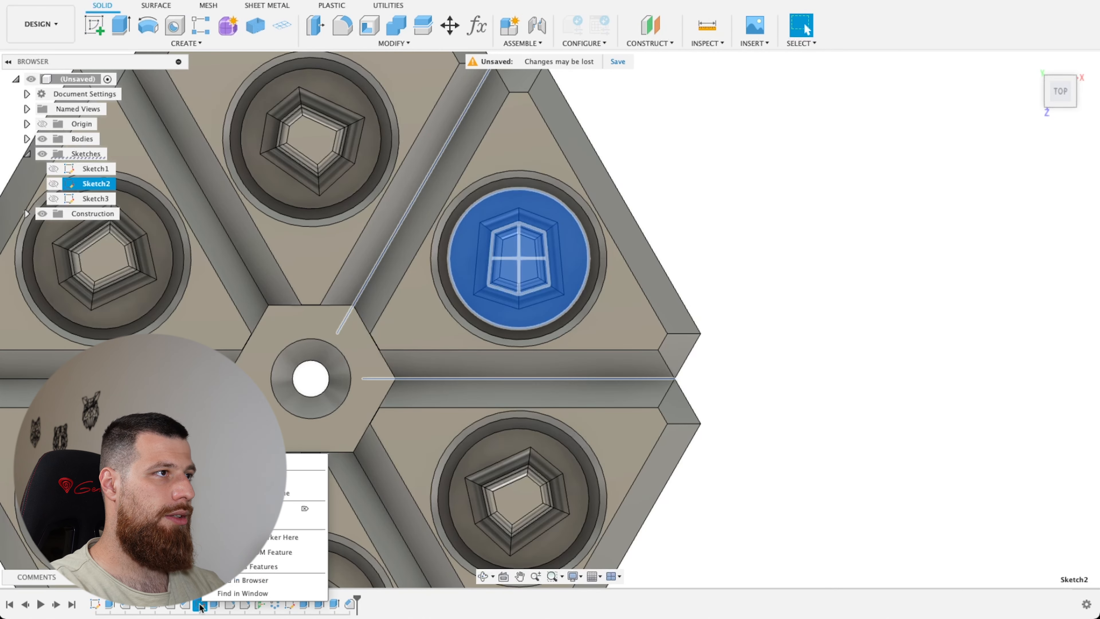
click(303, 476)
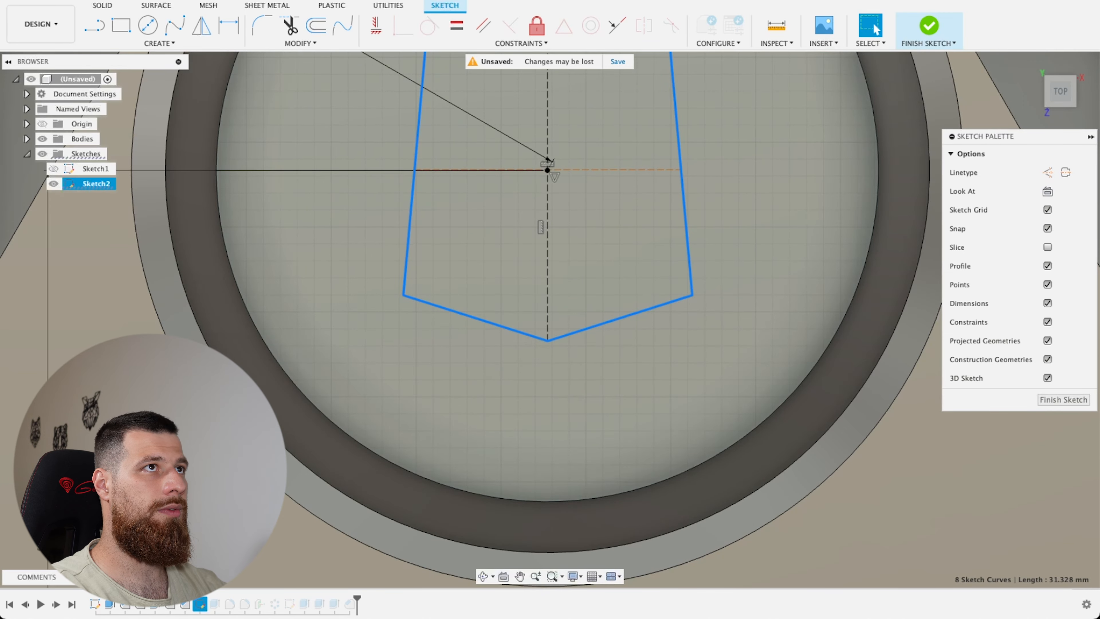
Switch back to the single-triangle design and start a new sketch on the circular pocket's floor face
key(ctrl+Tab)
scroll(647, 306, down, 3)
shift+middle_drag(853, 263, 801, 300)
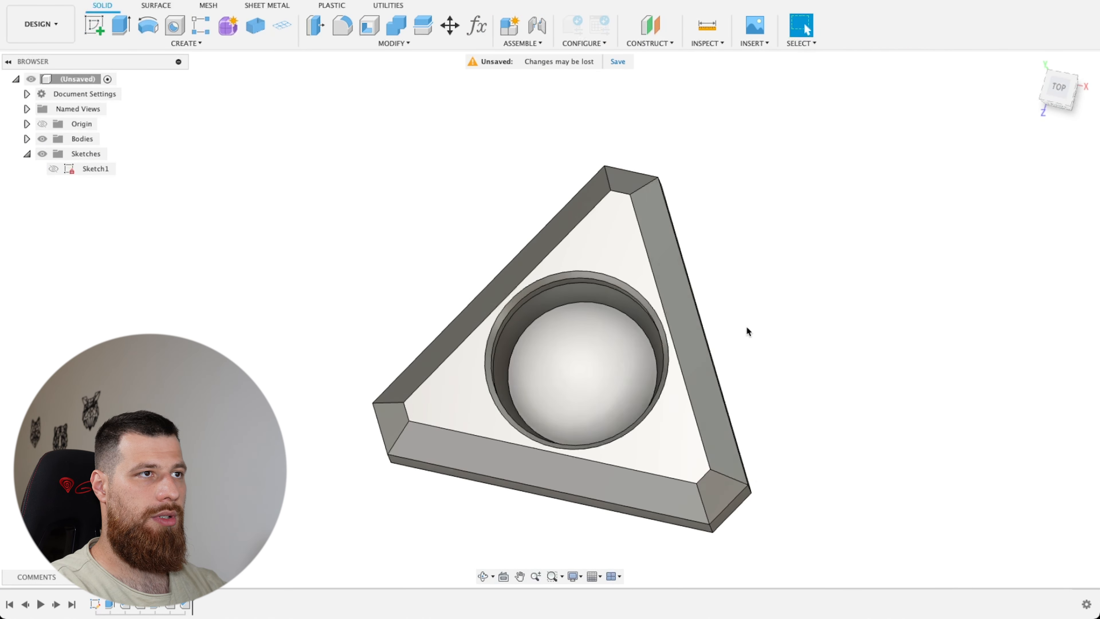
right_click(553, 365)
click(537, 453)
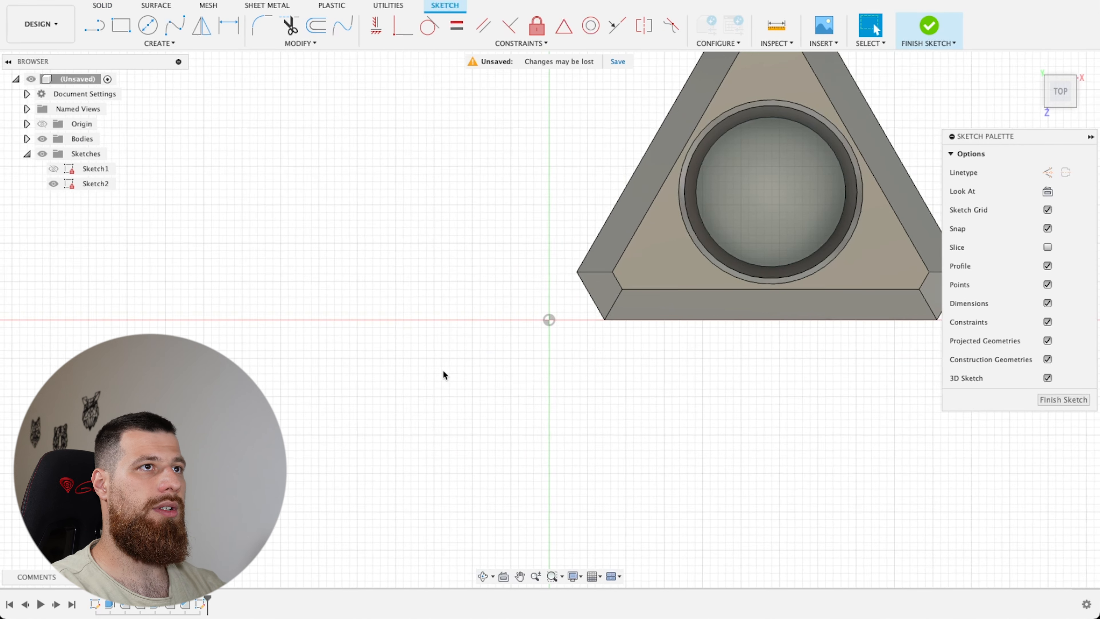
Paste the copied six-sided outline into the pocket sketch and draw construction lines crossing at its centre
scroll(457, 371, down, 5)
scroll(607, 254, up, 3)
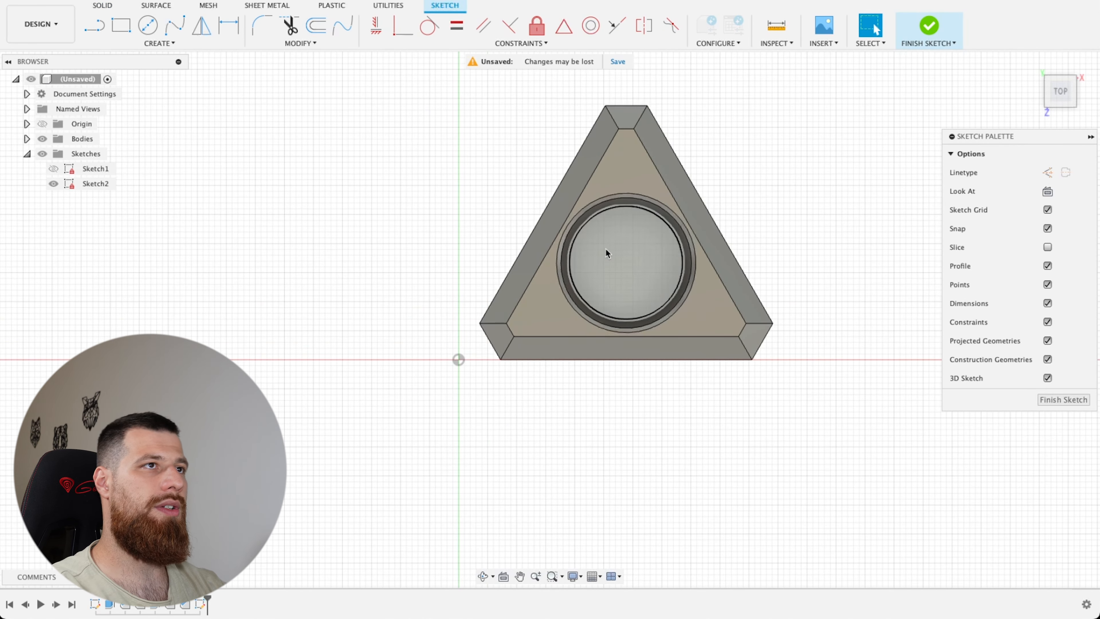
key(ctrl+v)
scroll(715, 211, up, 3)
scroll(574, 281, up, 3)
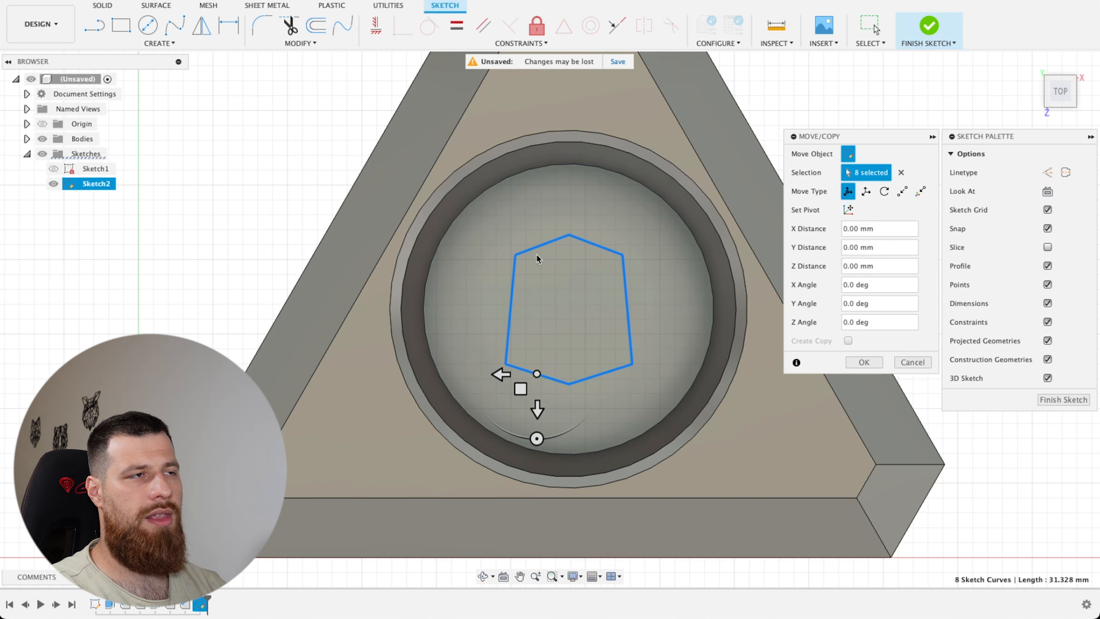
scroll(464, 244, down, 1)
scroll(759, 274, up, 3)
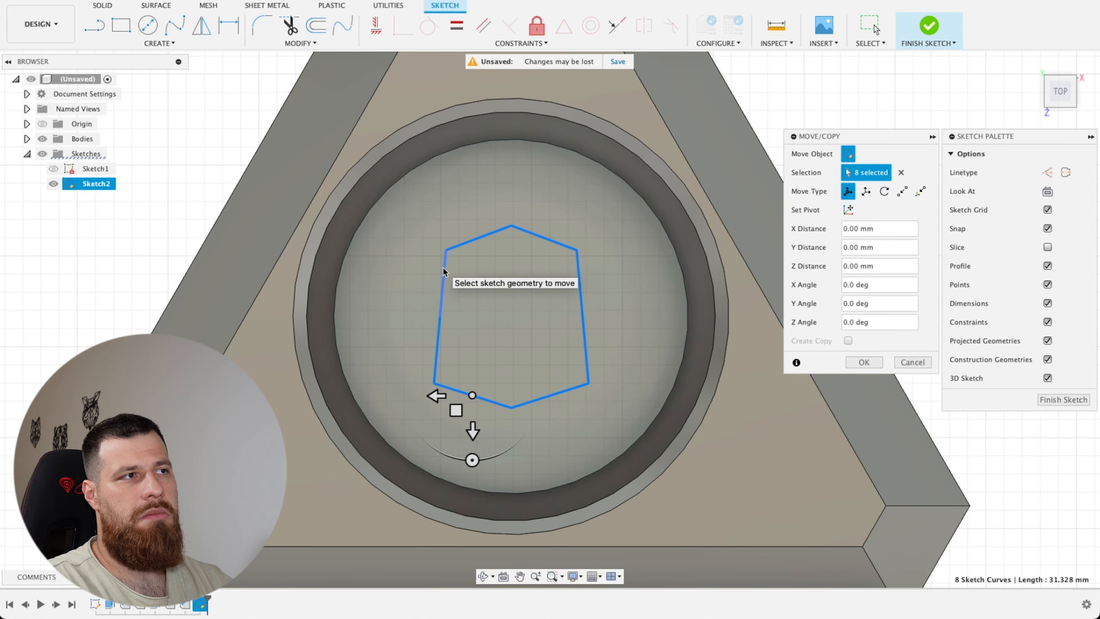
click(875, 362)
key(l)
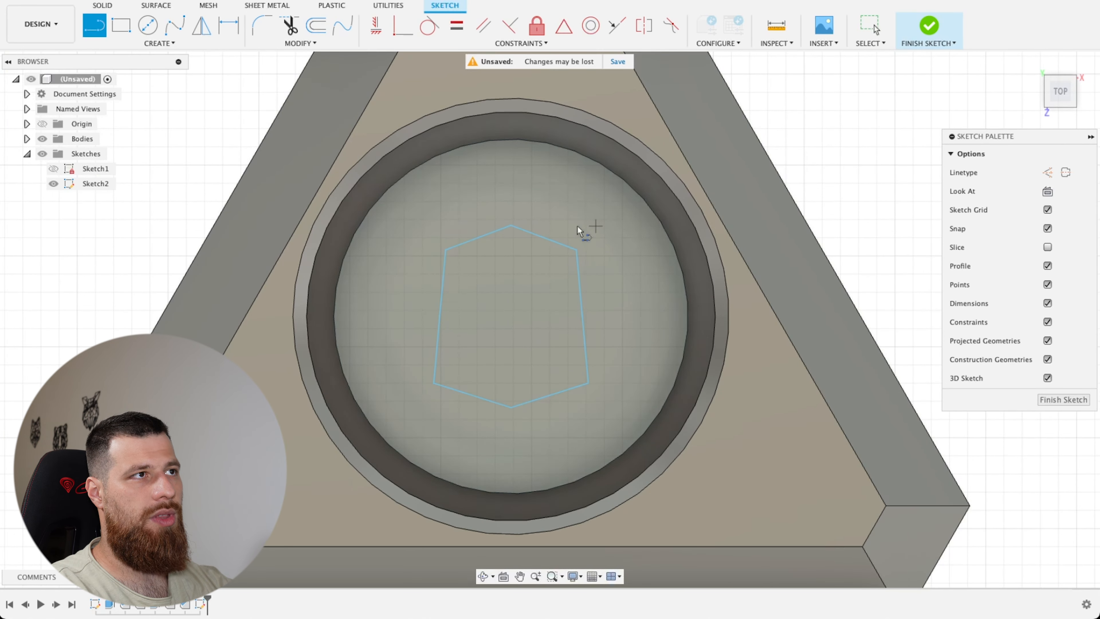
click(511, 226)
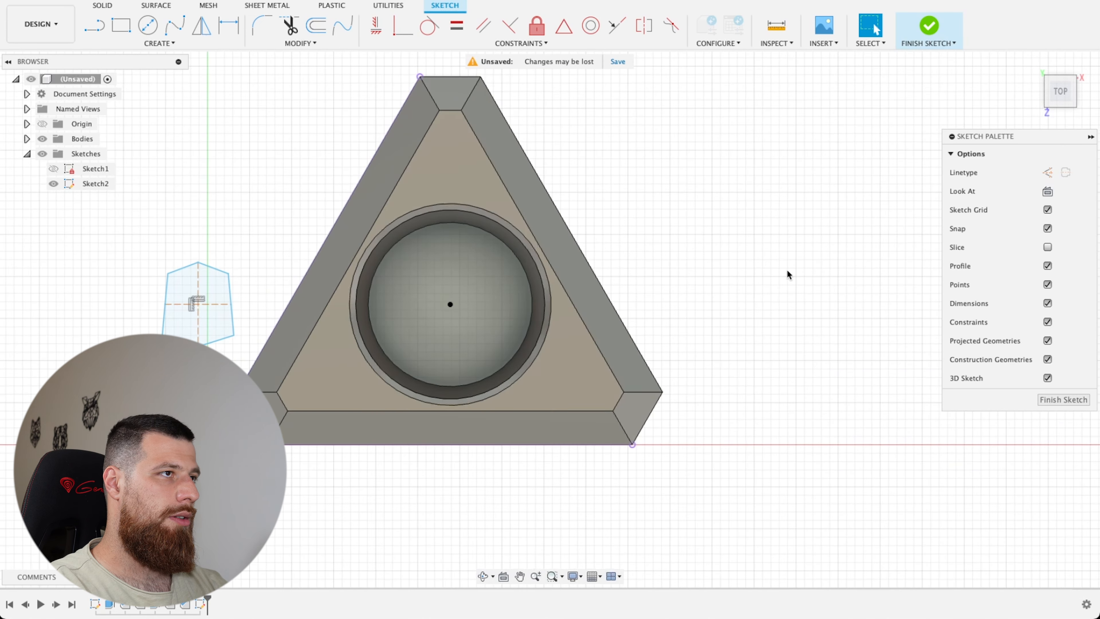
Move the six-sided outline with its construction lines horizontally from outside the triangle into the circular pocket
double_click(211, 342)
shift+click(214, 305)
key(m)
scroll(230, 306, up, 2)
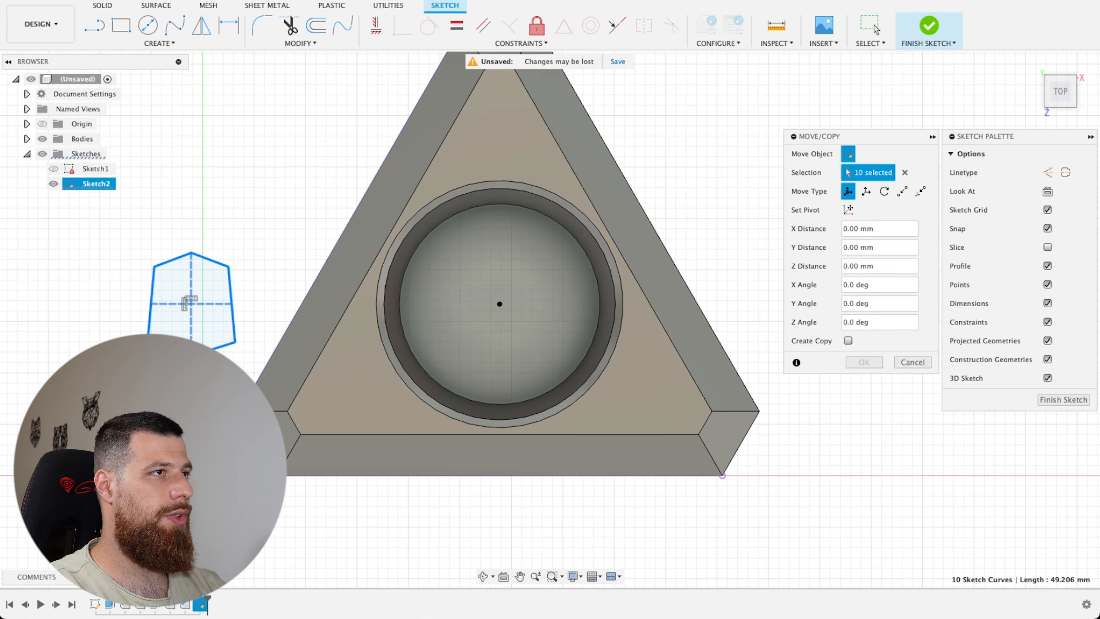
drag(191, 303, 433, 303)
key(Return)
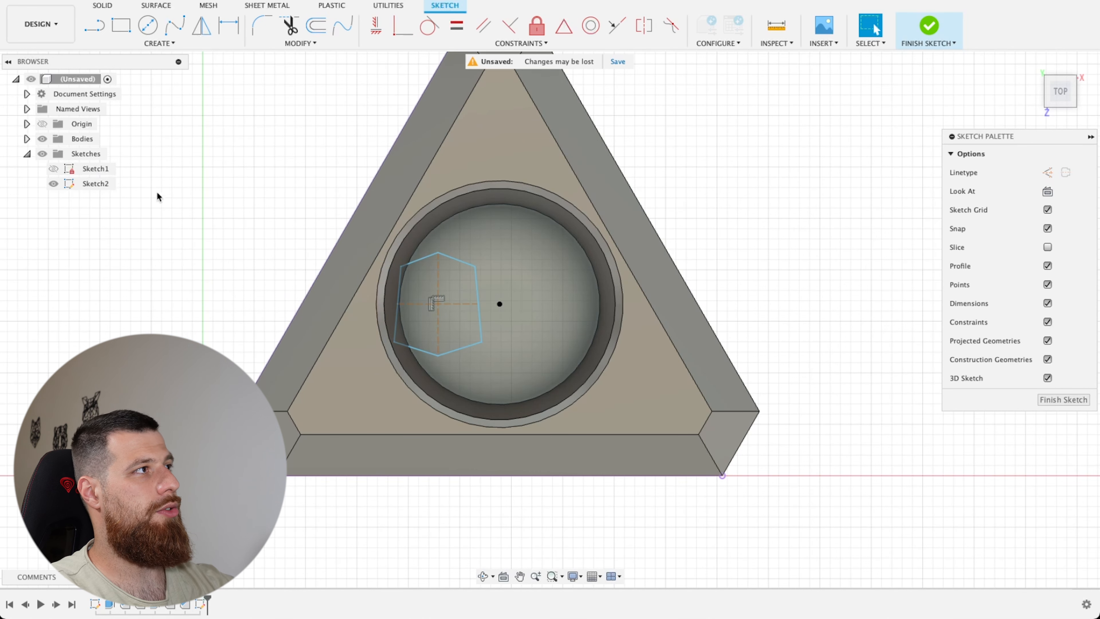
Place a sketch point where the outline's two construction lines cross
scroll(508, 330, up, 3)
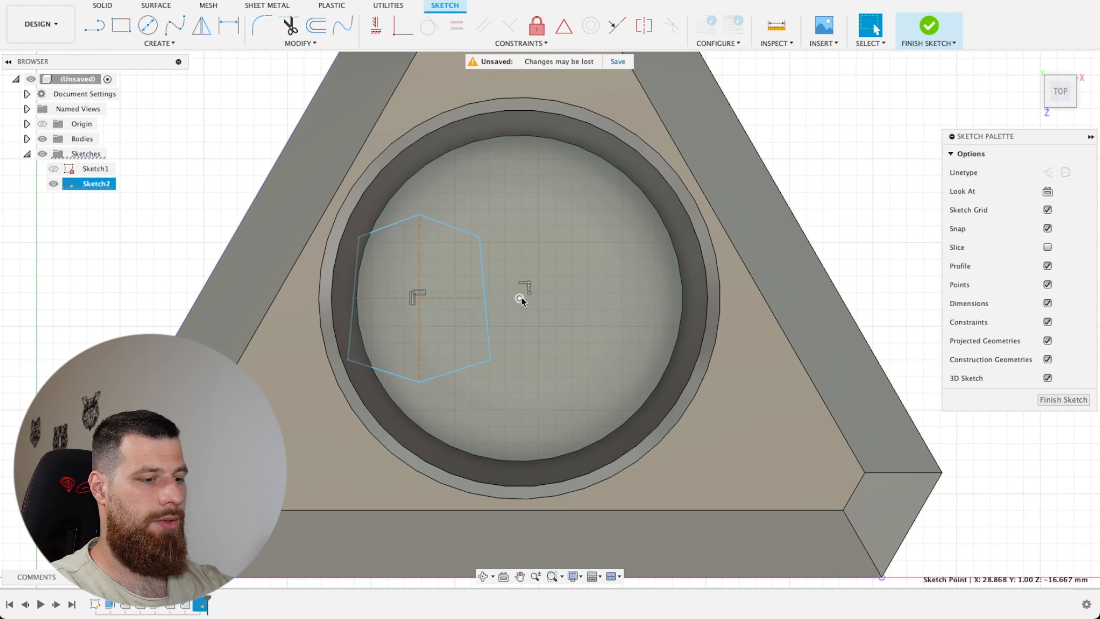
click(121, 43)
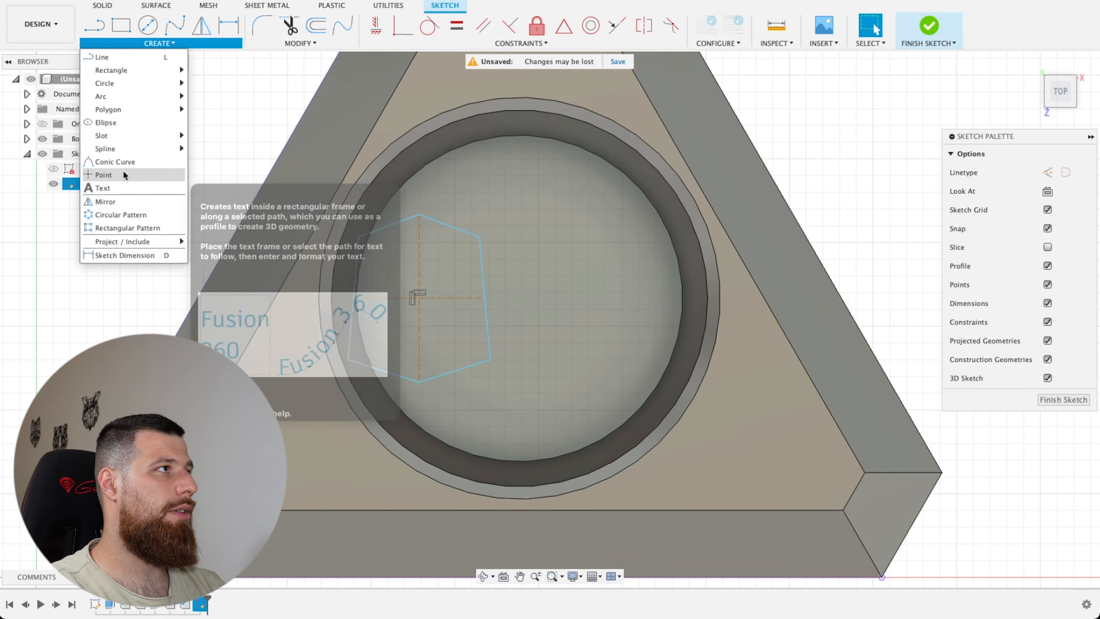
click(110, 174)
click(419, 299)
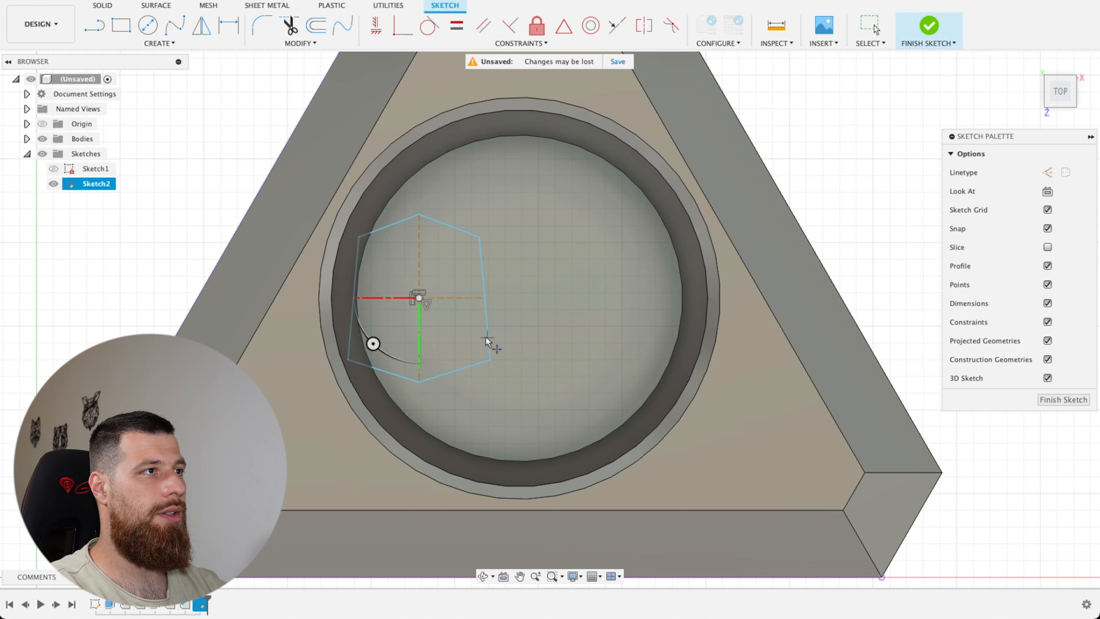
key(Escape)
click(423, 302)
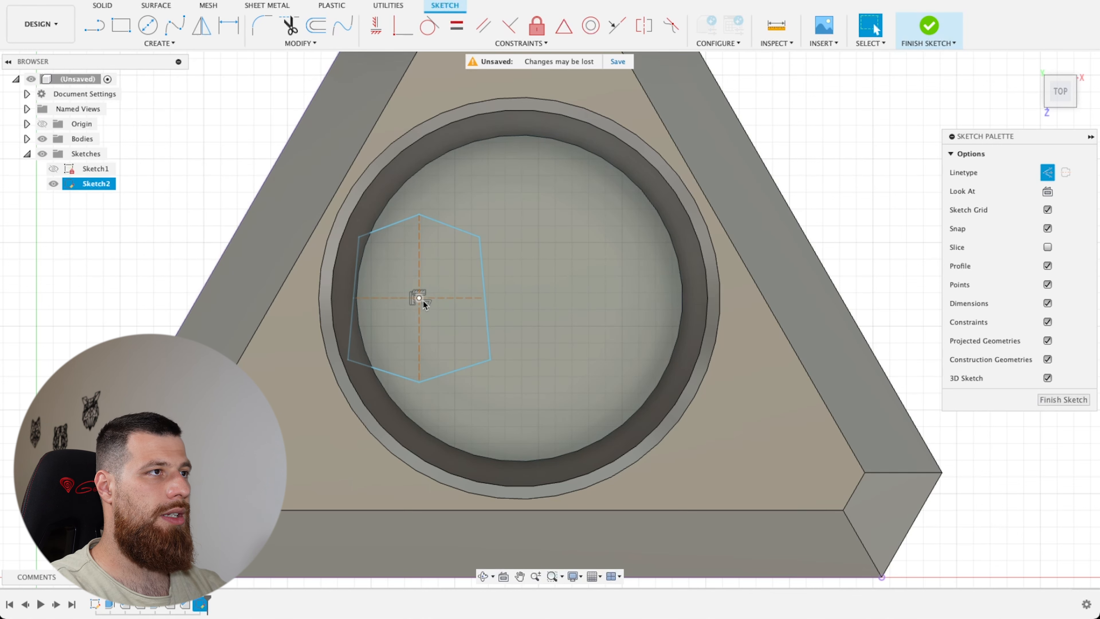
Dimension the vertical distance between the outline's centre point and the triangle's bottom edge
scroll(482, 230, down, 2)
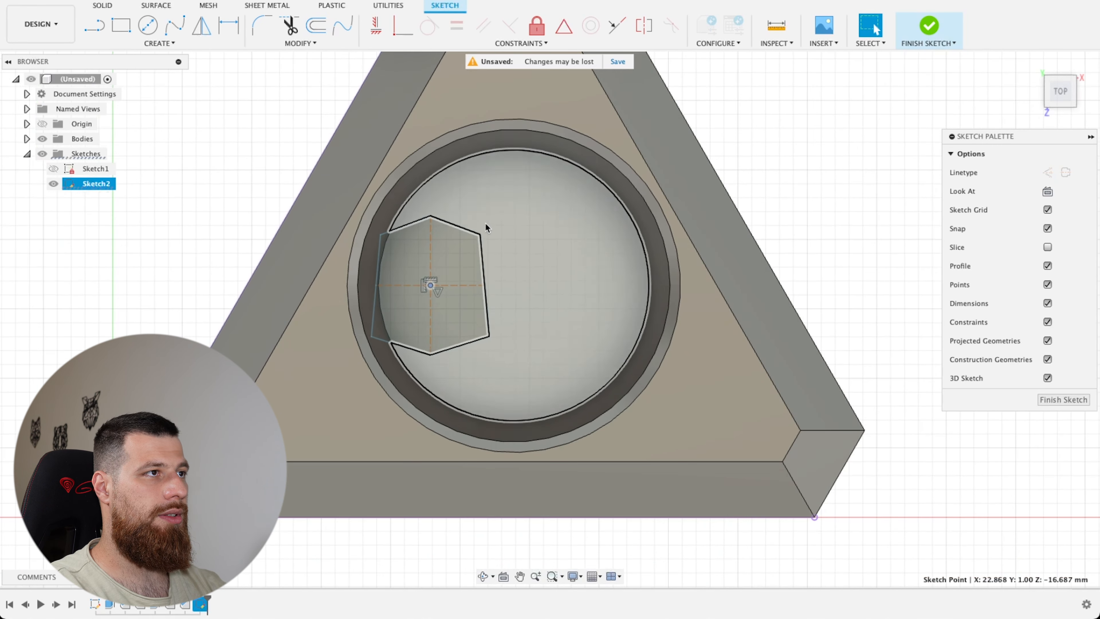
click(467, 515)
key(x)
scroll(816, 329, down, 2)
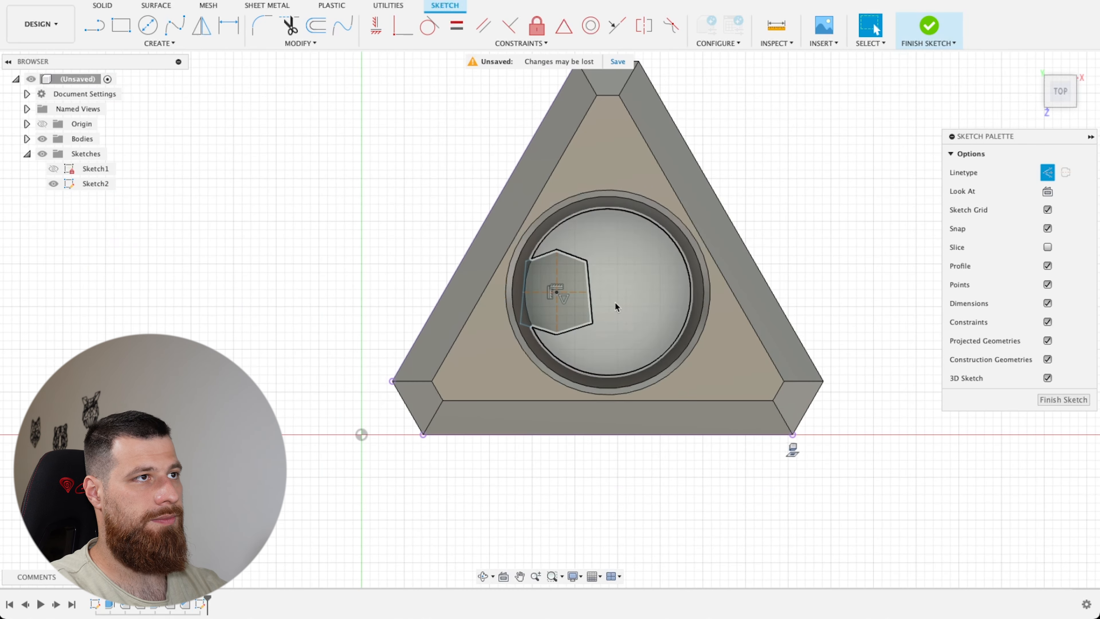
key(d)
click(553, 291)
click(566, 433)
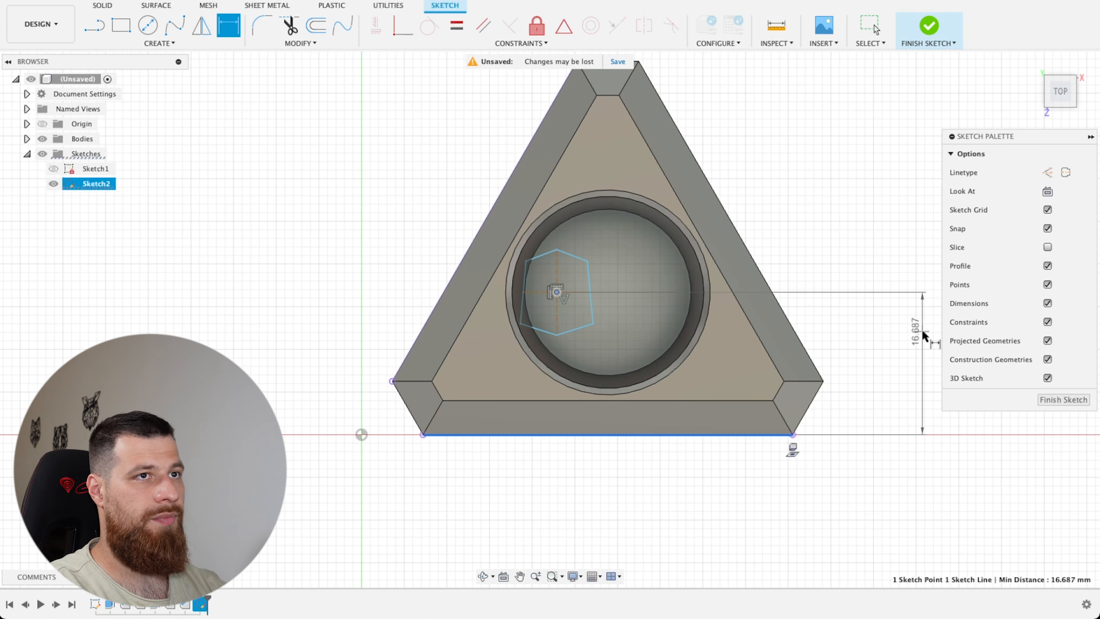
click(872, 367)
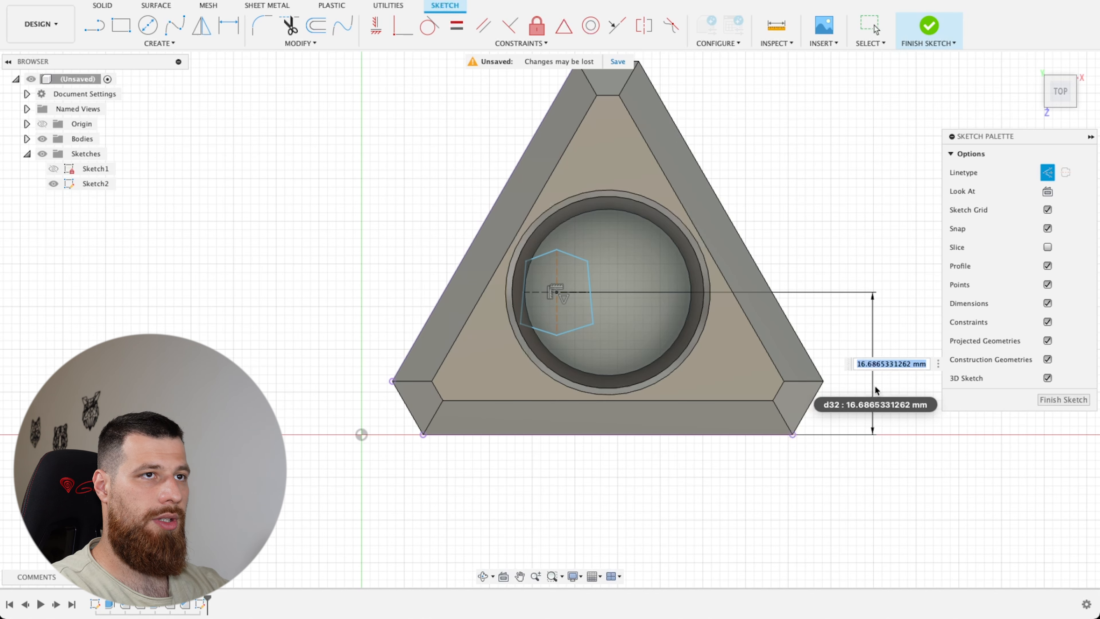
Set the vertical distance between the outline's centre point and the triangle's bottom edge to triangle_height * 1/3
text(tri)
key(Down)
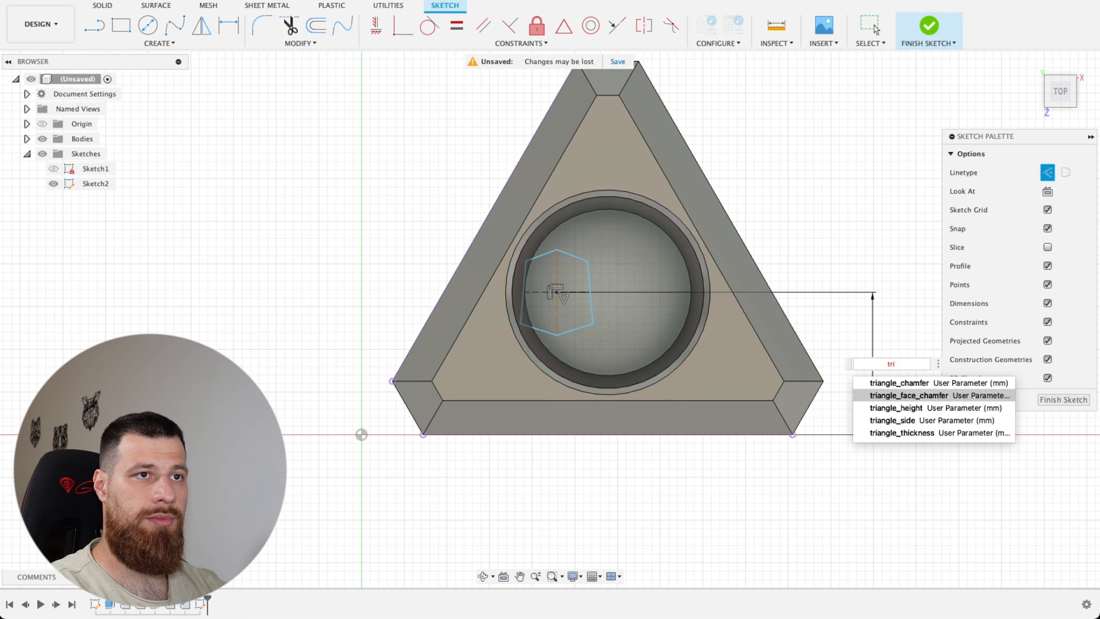
text(a)
key(Down)
key(Down)
key(Return)
text(&)
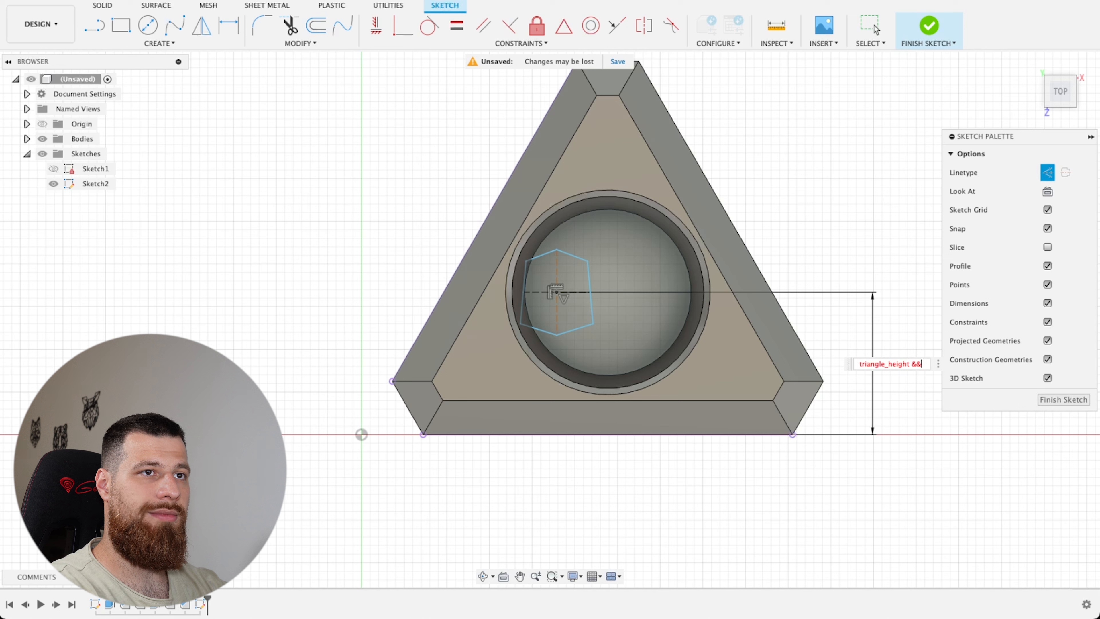
key(BackSpace)
text(* 1/)
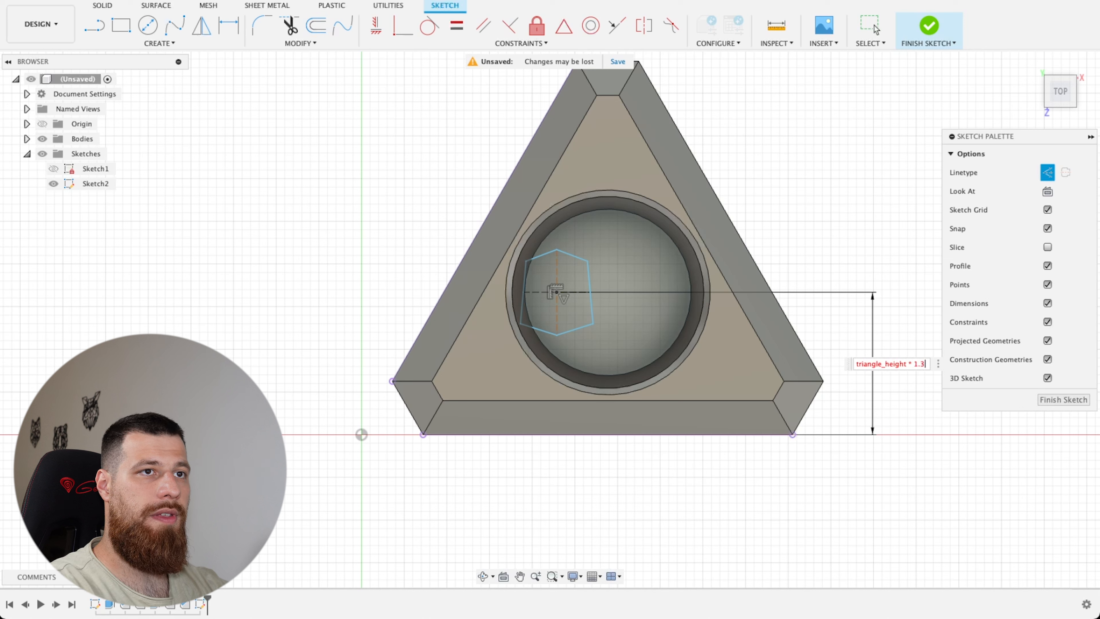
text(3)
key(Return)
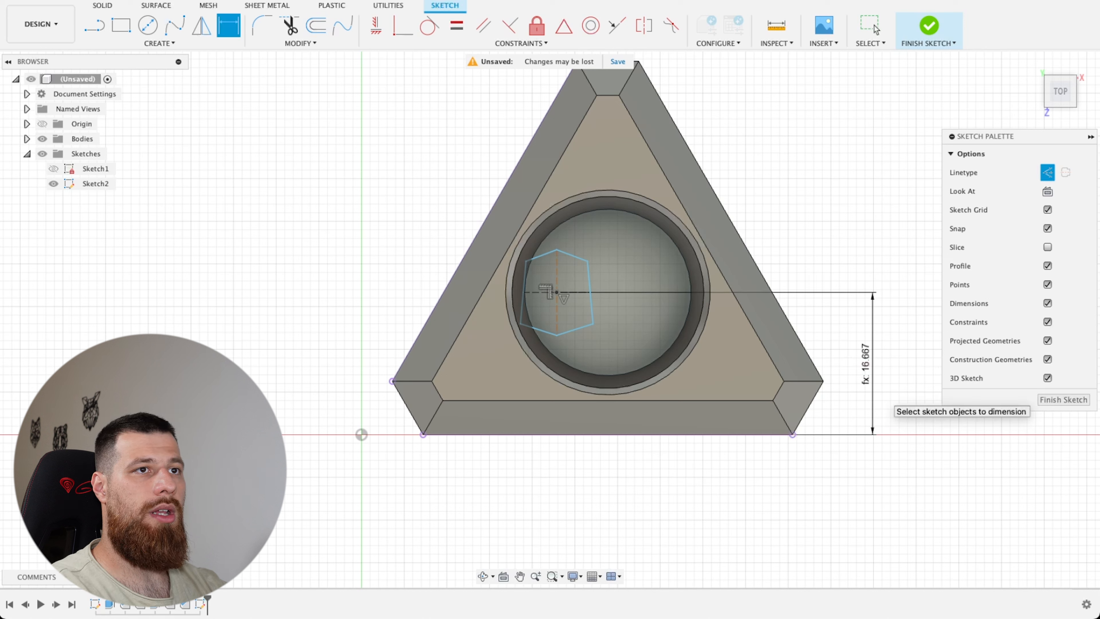
Dimension the outline's centre point from the triangle's left slanted side and set the distance to triangle_height * 1/3
click(554, 291)
click(481, 228)
click(384, 493)
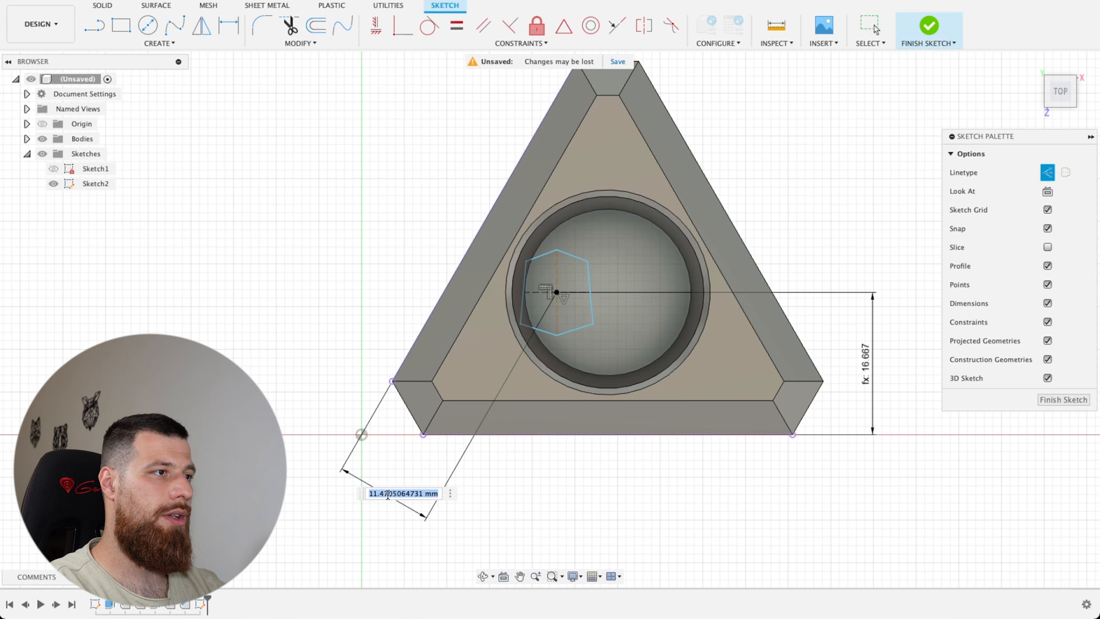
text(tri)
key(Down)
key(Down)
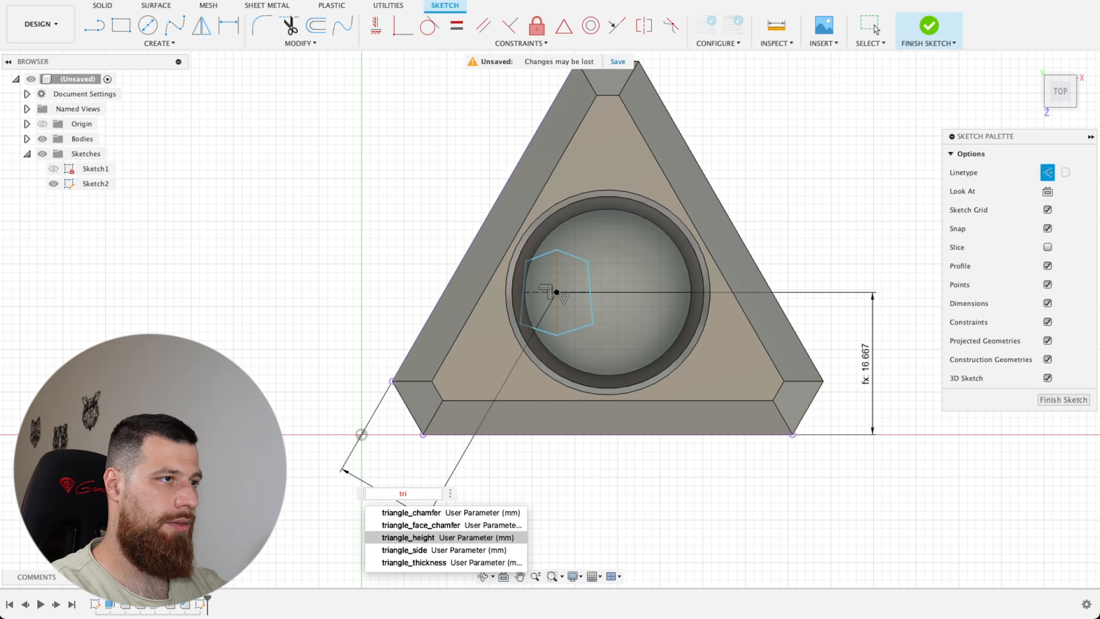
key(Return)
text(* 1/3)
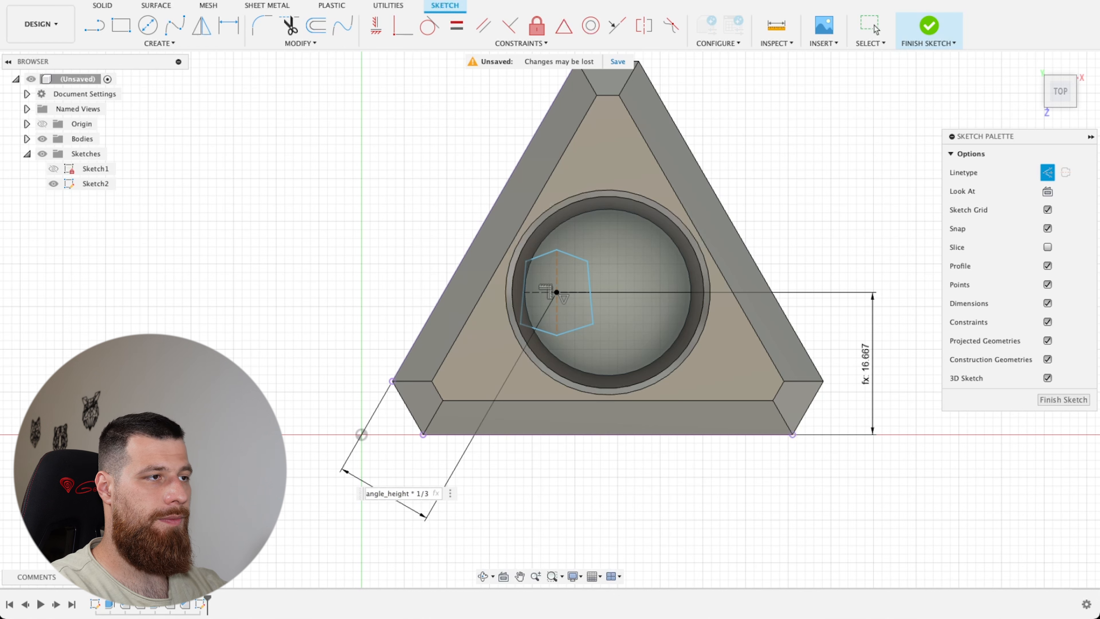
key(Return)
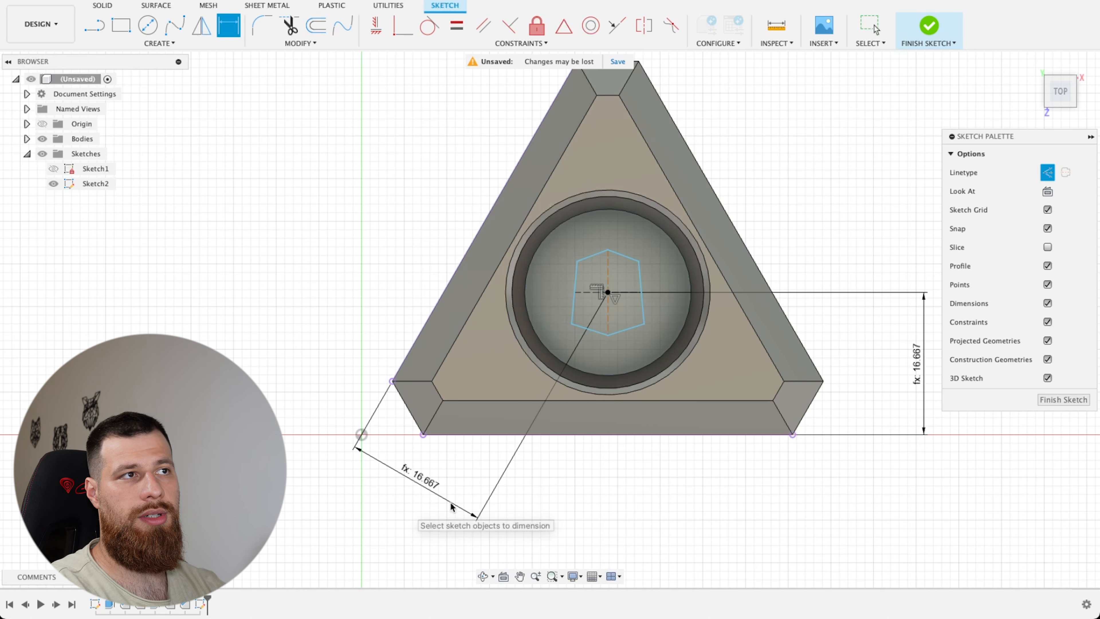
Add a driven dimension between the outline's centre point and the triangle's right slanted side
scroll(771, 189, up, 2)
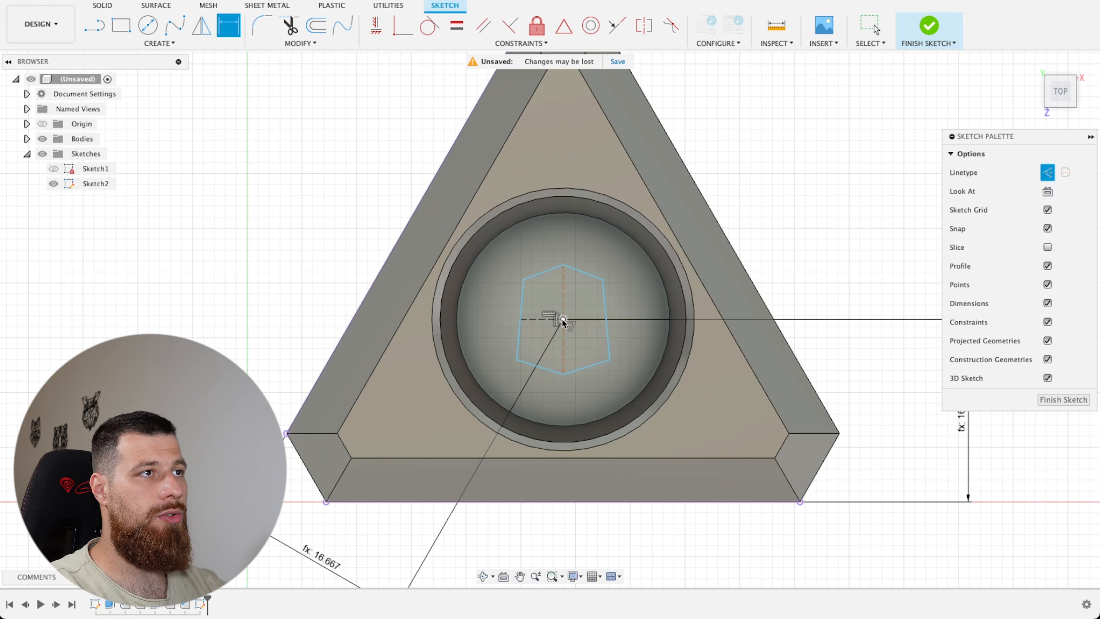
click(562, 319)
click(723, 240)
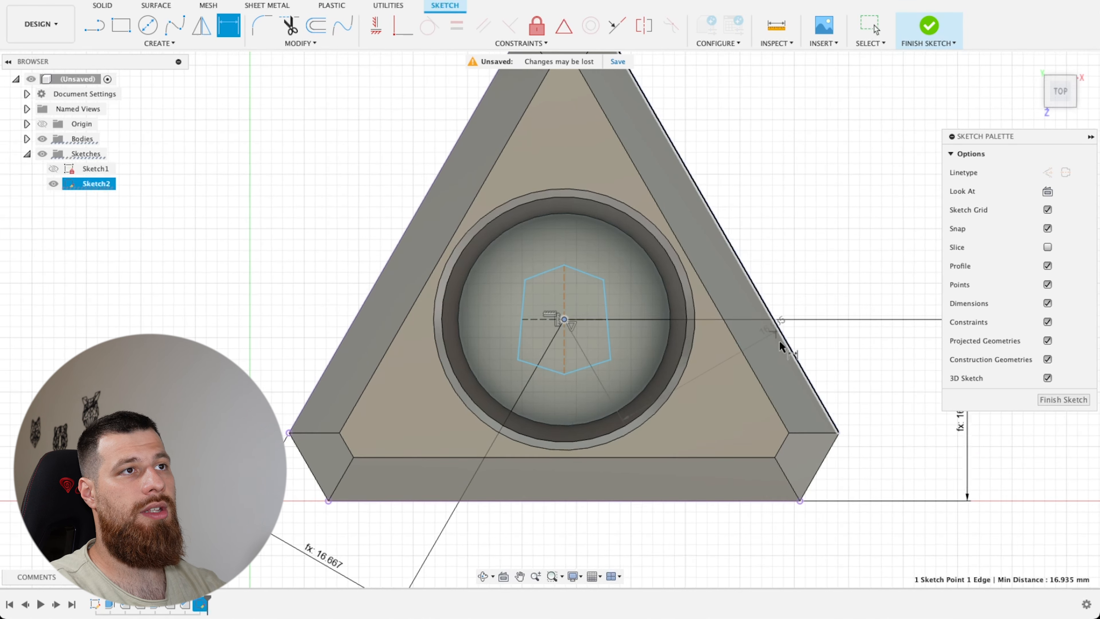
scroll(778, 331, down, 3)
click(597, 152)
click(645, 328)
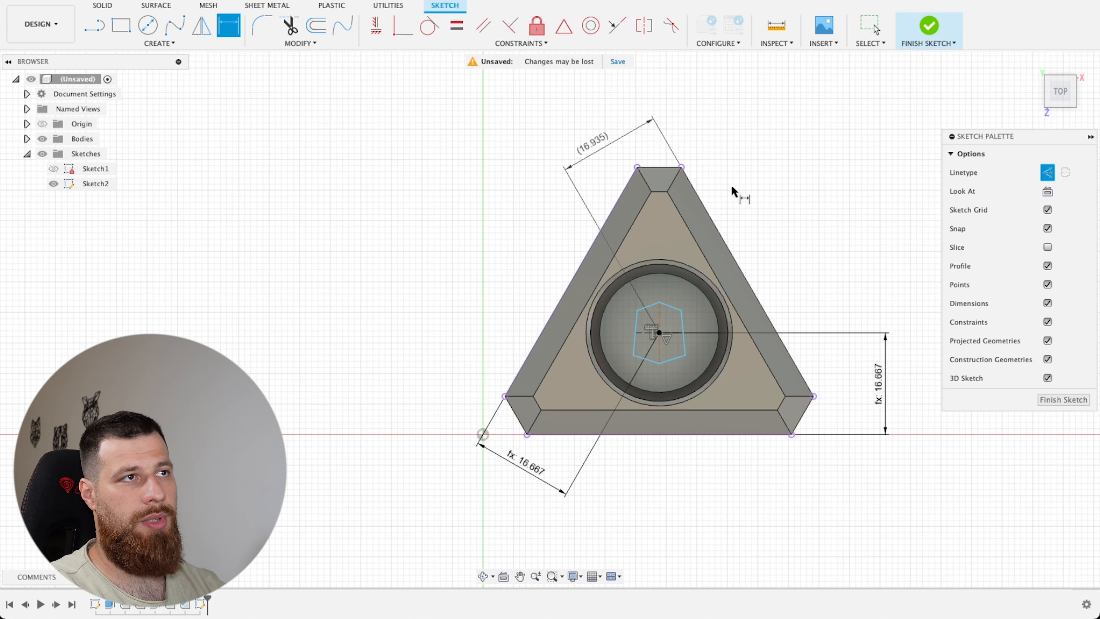
Set the triangle_side user parameter to 65 mm to test how the outline follows the resized triangle
scroll(731, 185, up, 2)
click(311, 45)
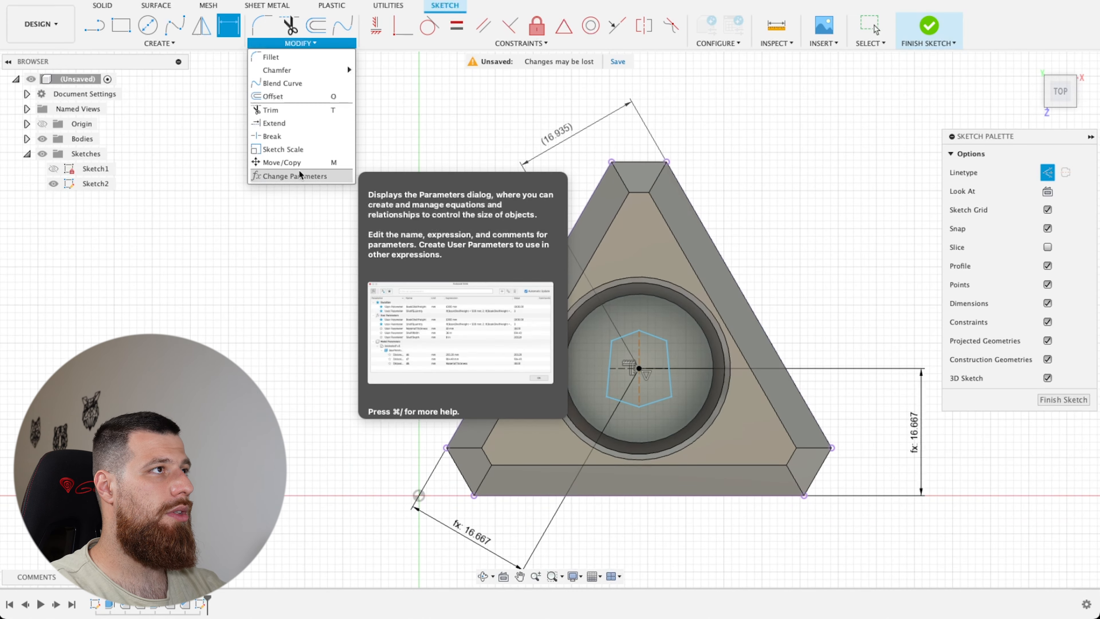
click(300, 176)
click(178, 196)
scroll(483, 247, down, 1)
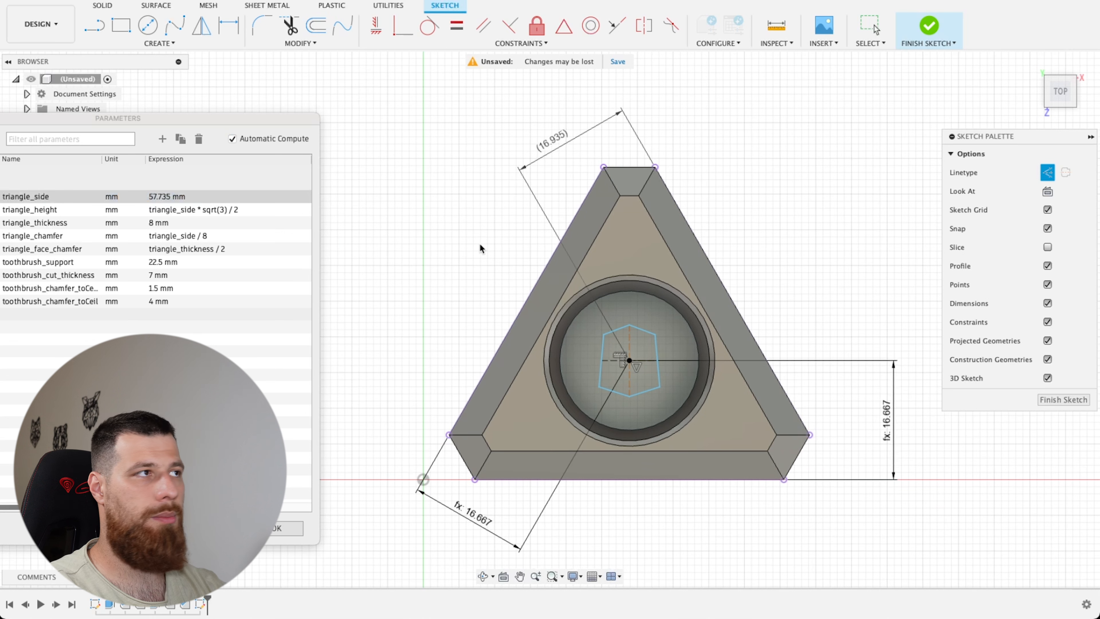
click(158, 197)
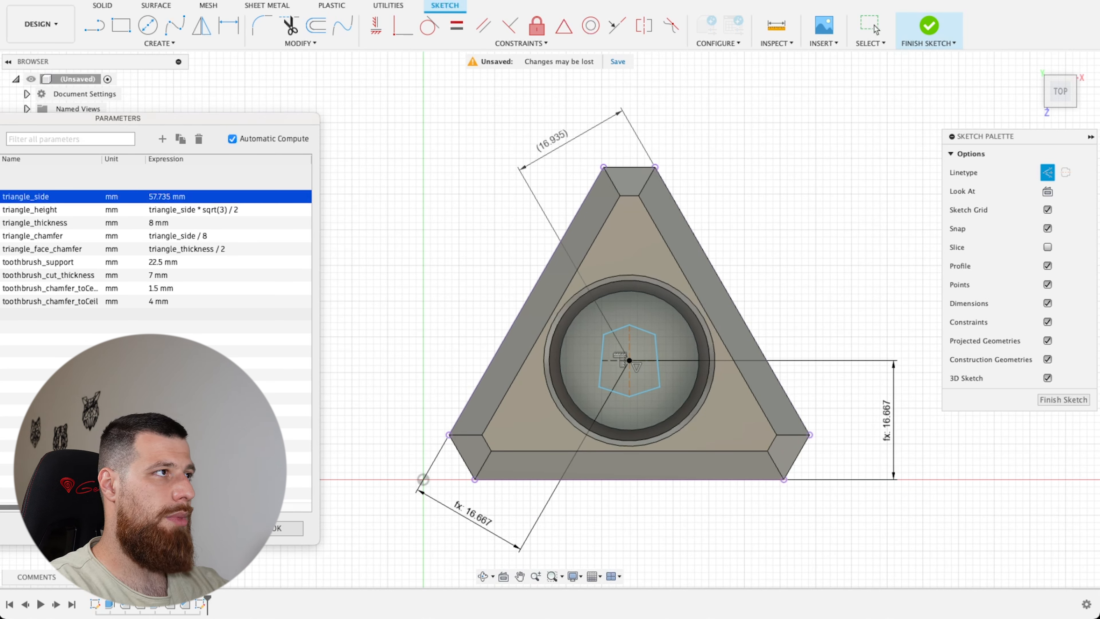
click(159, 199)
text(65)
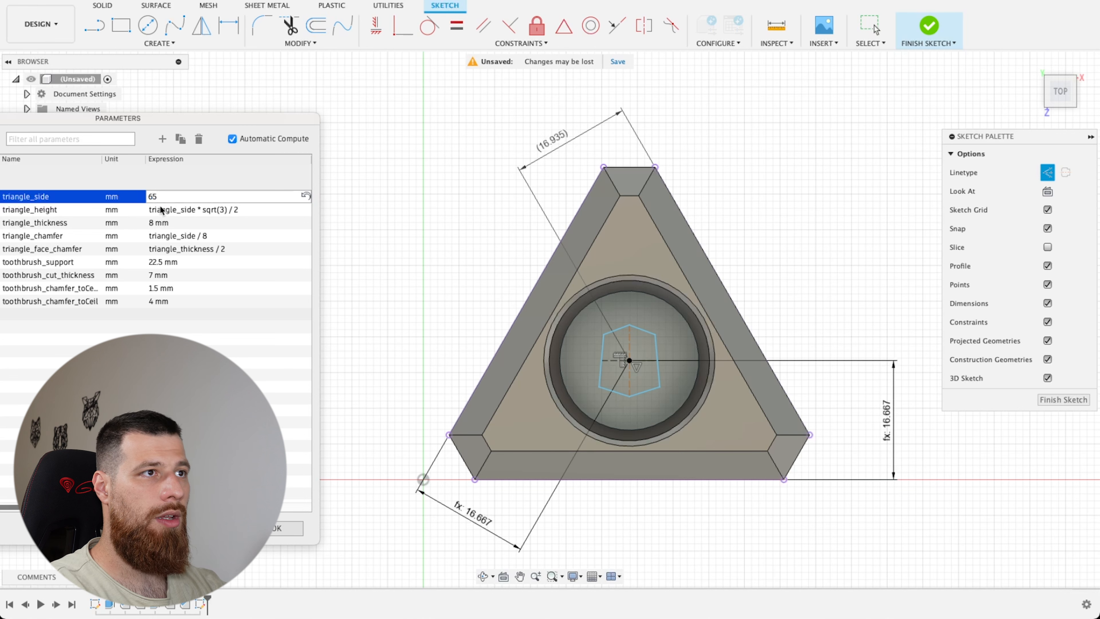
key(Return)
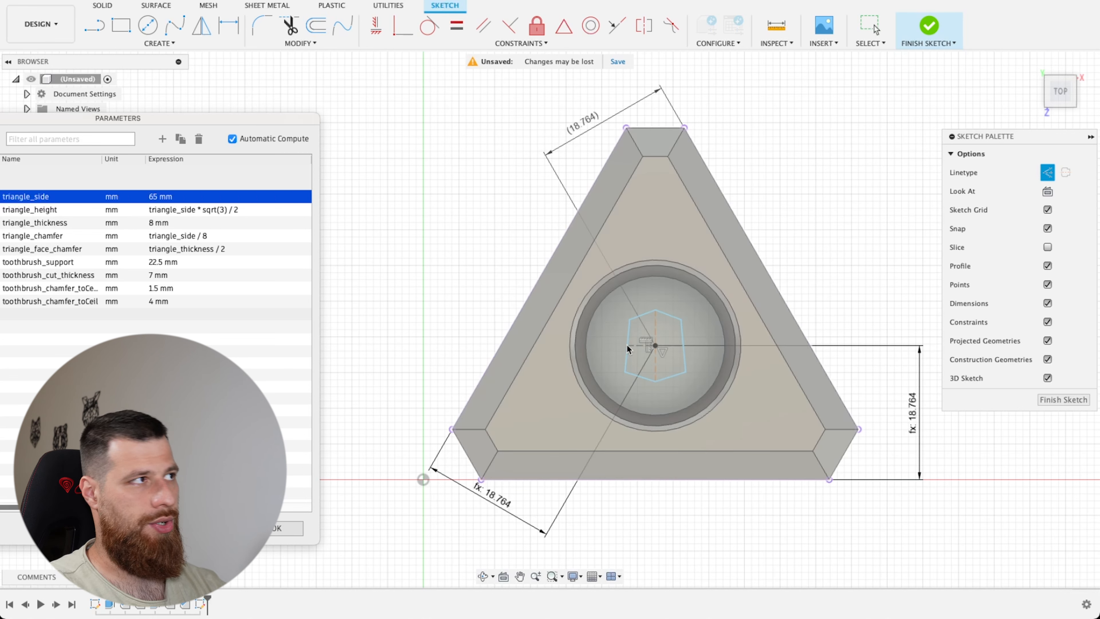
Set the triangle_side parameter to 57.735 mm and accept the parameter changes
click(152, 197)
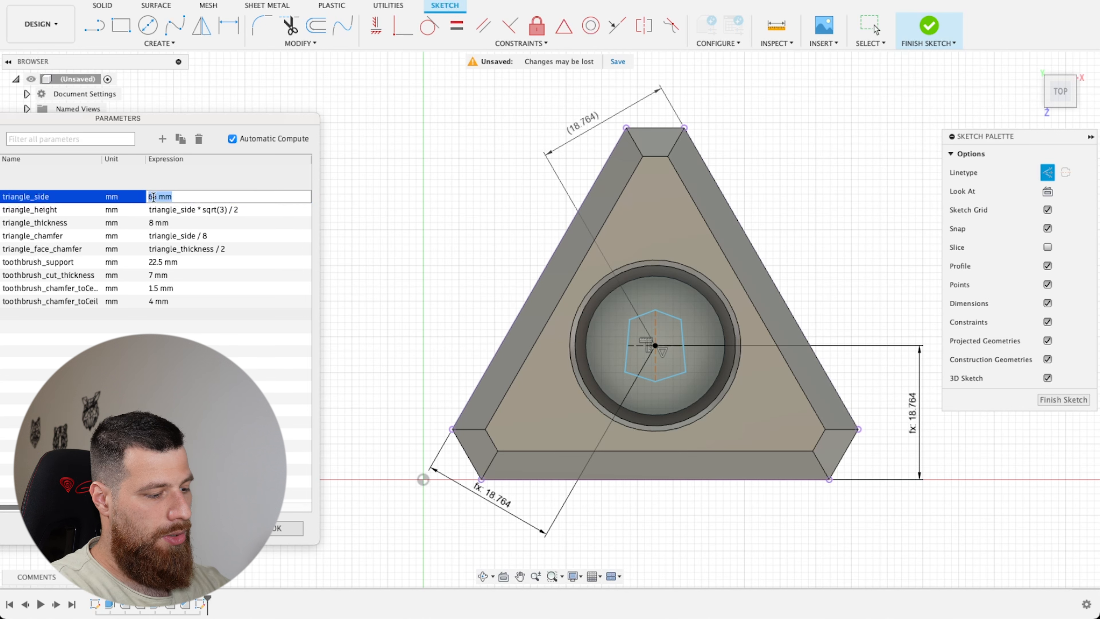
text(57.735)
key(Return)
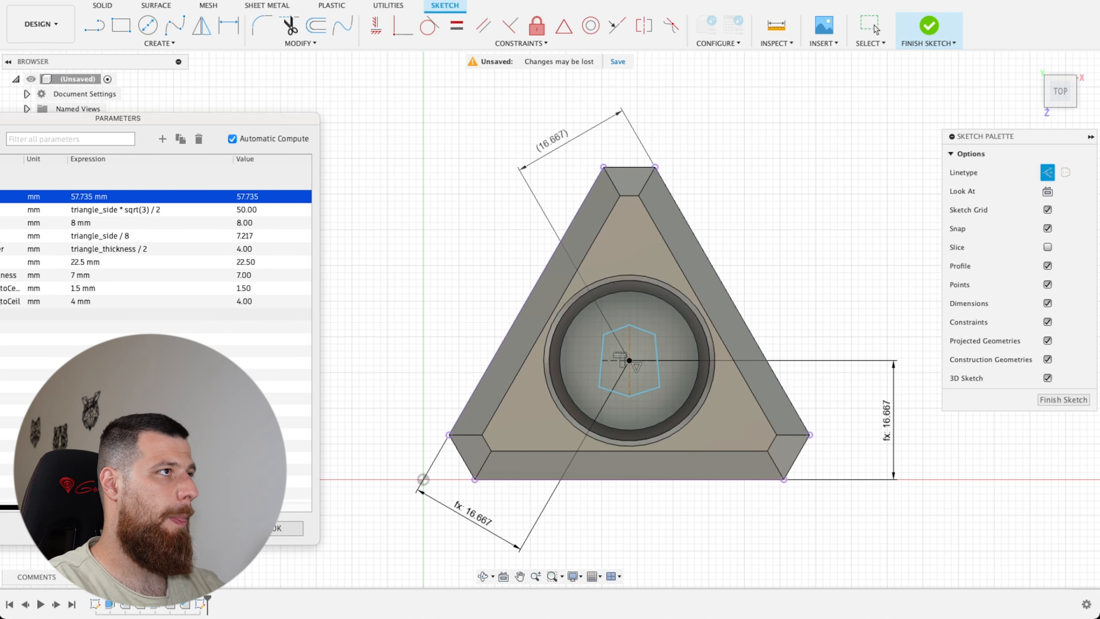
click(289, 527)
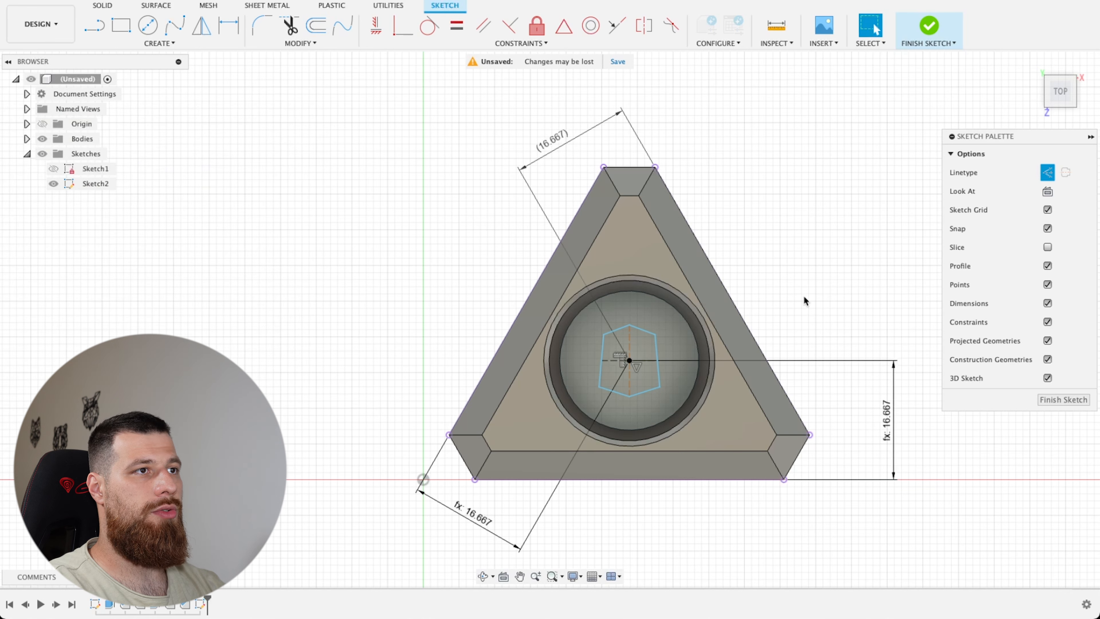
Add a user parameter named toothbrush_pin_length in mm with the expression 12
scroll(255, 266, down, 2)
scroll(857, 399, up, 2)
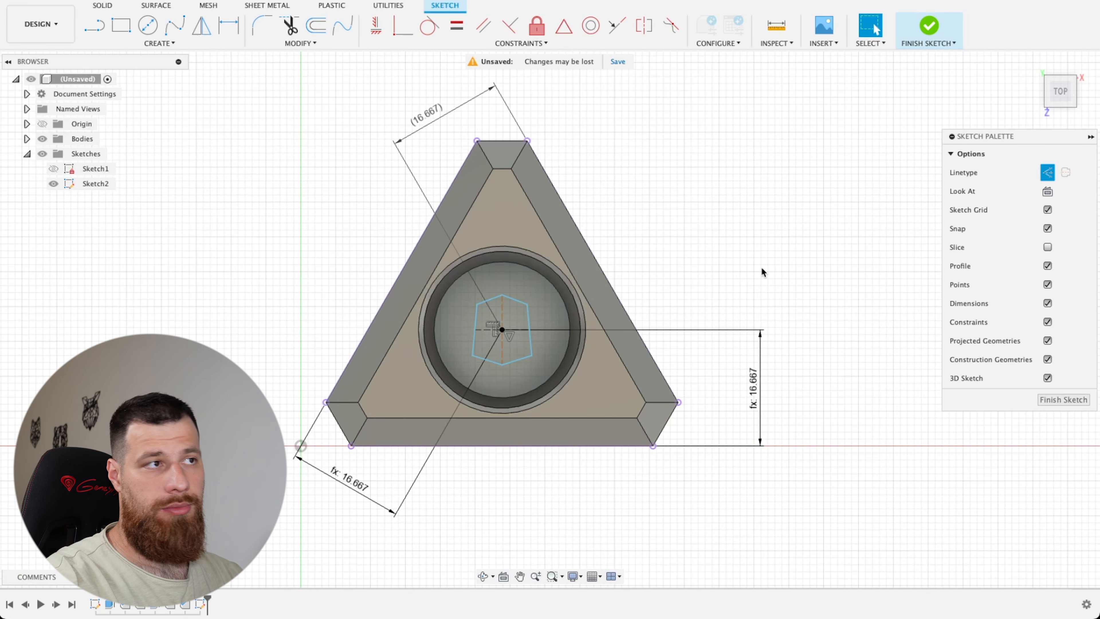
scroll(677, 240, up, 1)
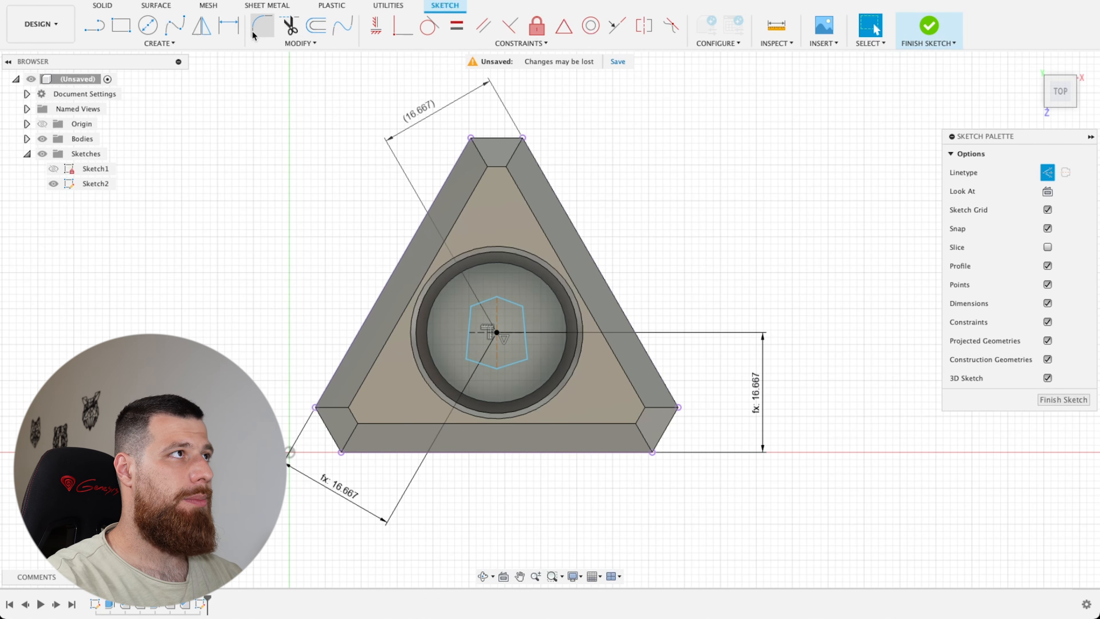
click(299, 43)
click(295, 176)
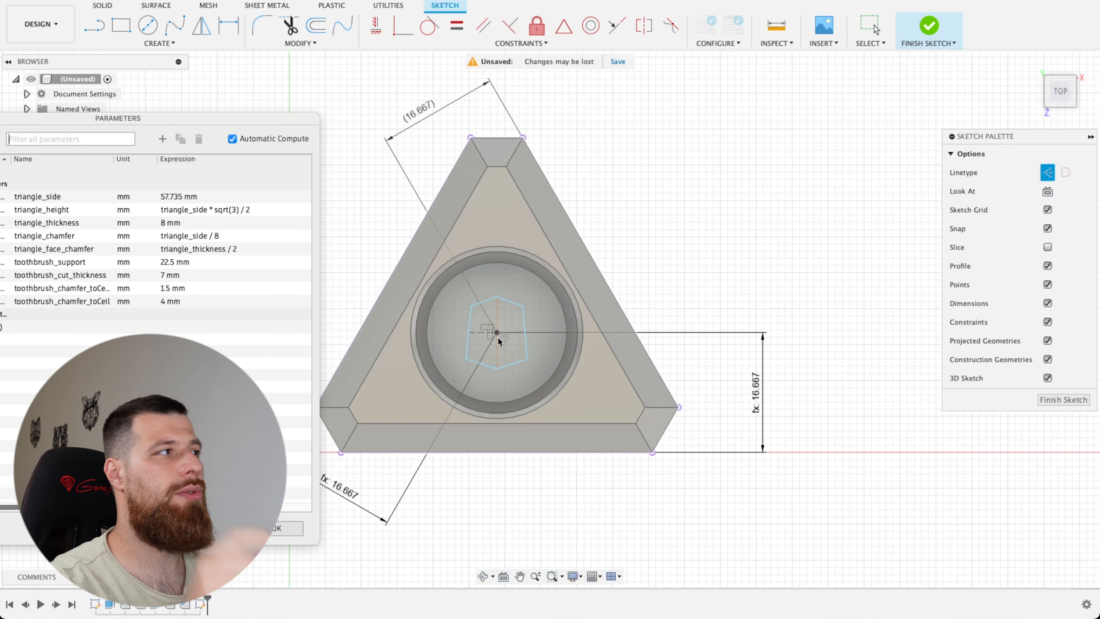
click(163, 139)
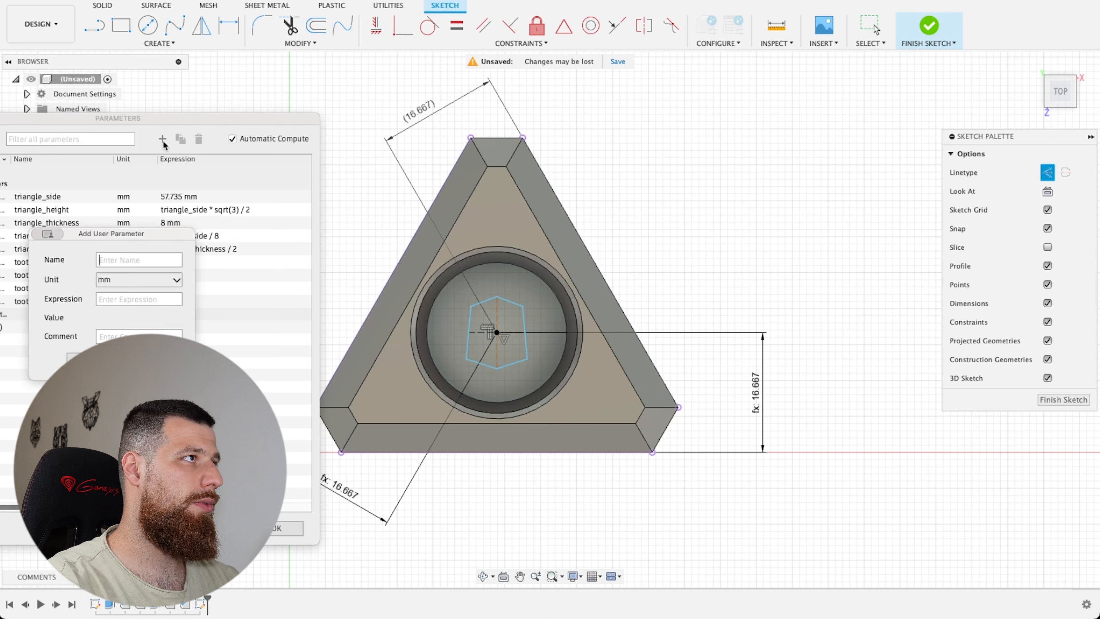
text(toothbrush_pin_)
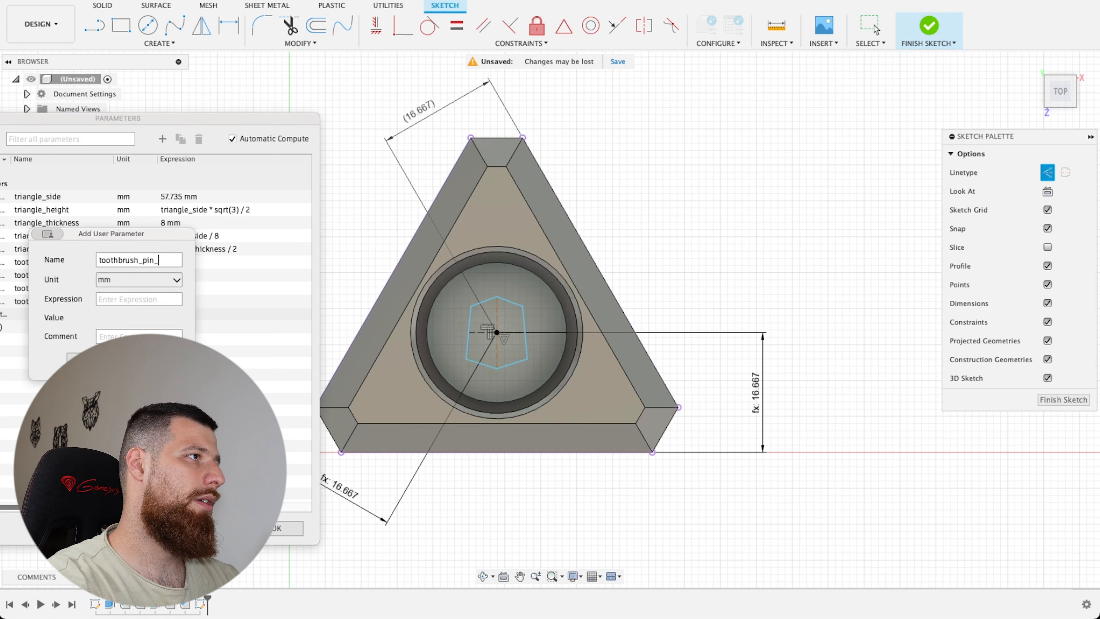
text(length)
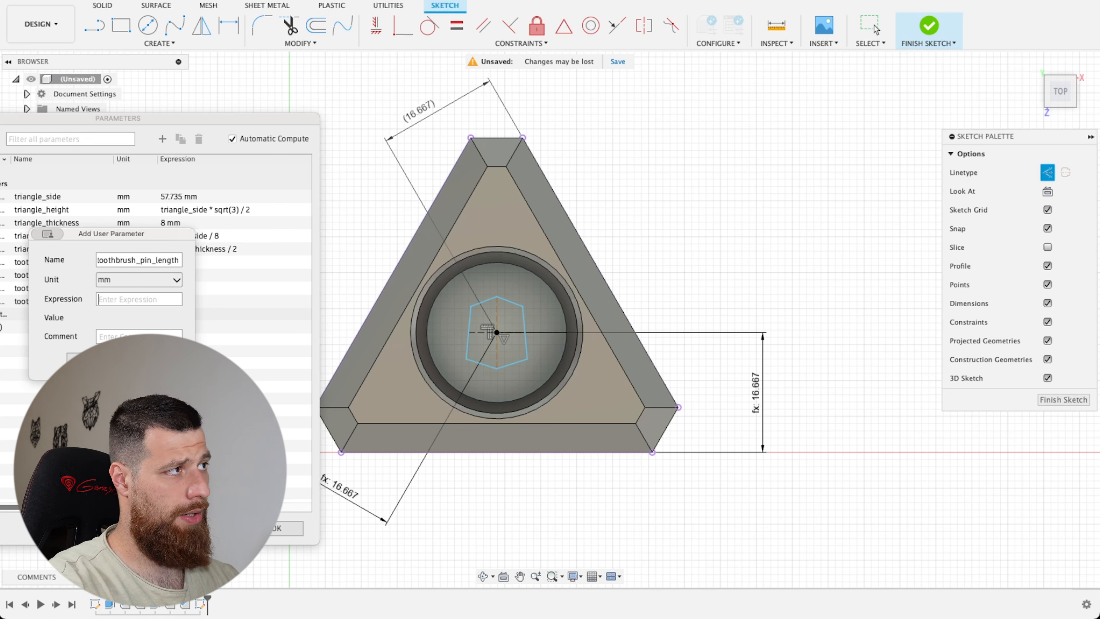
text(12)
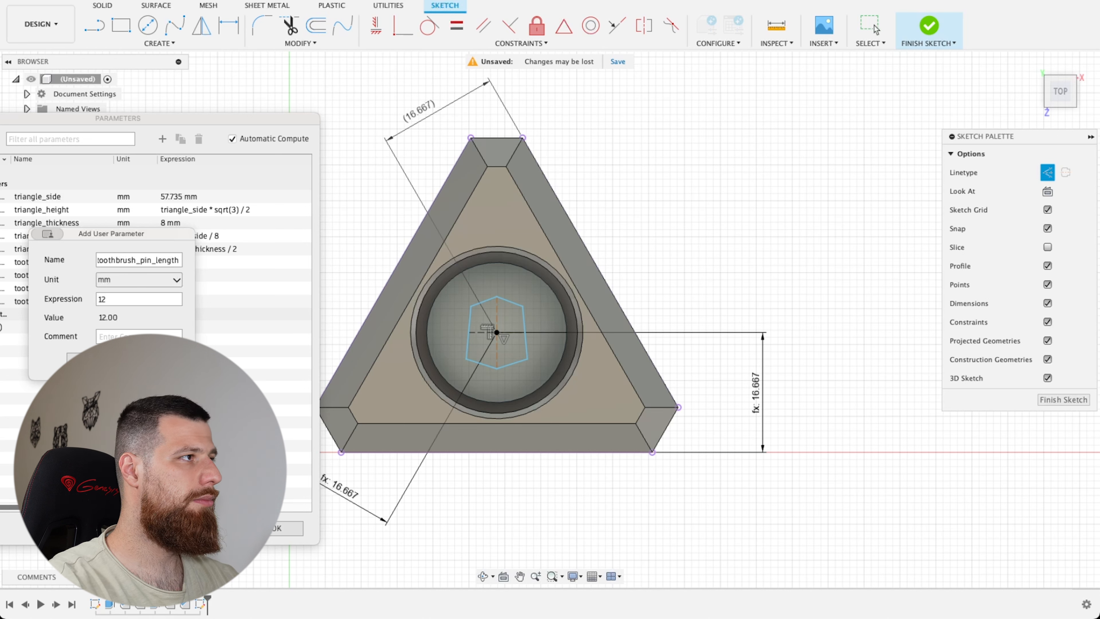
key(Return)
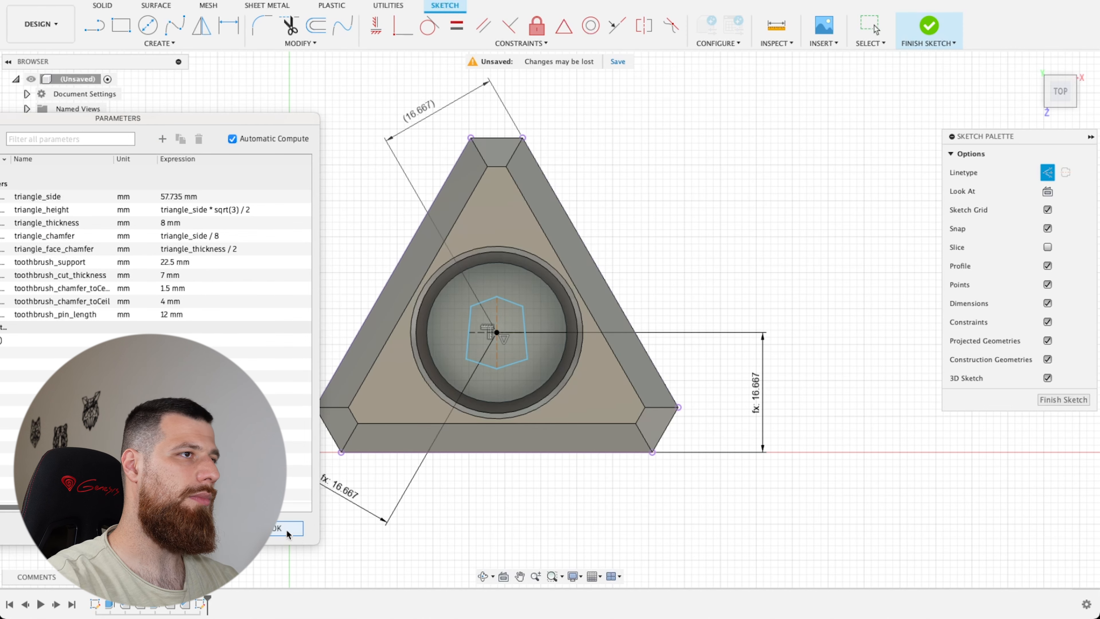
click(288, 528)
Extrude the hexagonal profile in the round pocket upward by toothbrush_pin_length, joining it to the body
click(498, 346)
text(e)
text(toot)
key(Down)
key(Down)
key(Down)
key(Return)
shift+middle_drag(735, 286, 739, 217)
click(1058, 92)
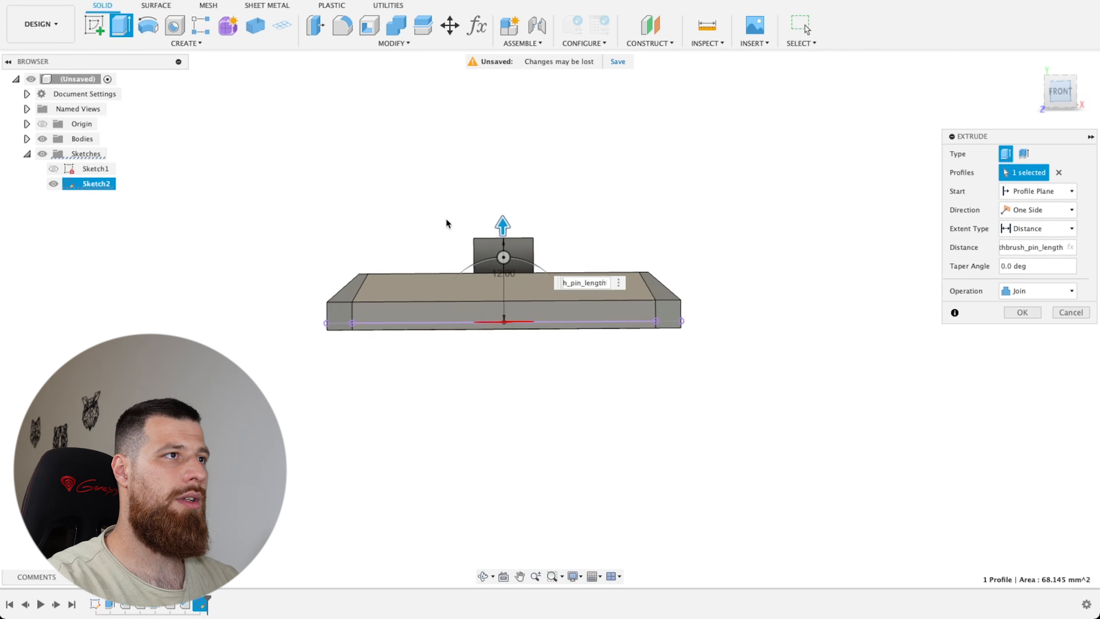
scroll(513, 209, up, 5)
key(Return)
Fillet the edges of the pin's top face with a 1 mm radius
shift+middle_drag(537, 240, 546, 308)
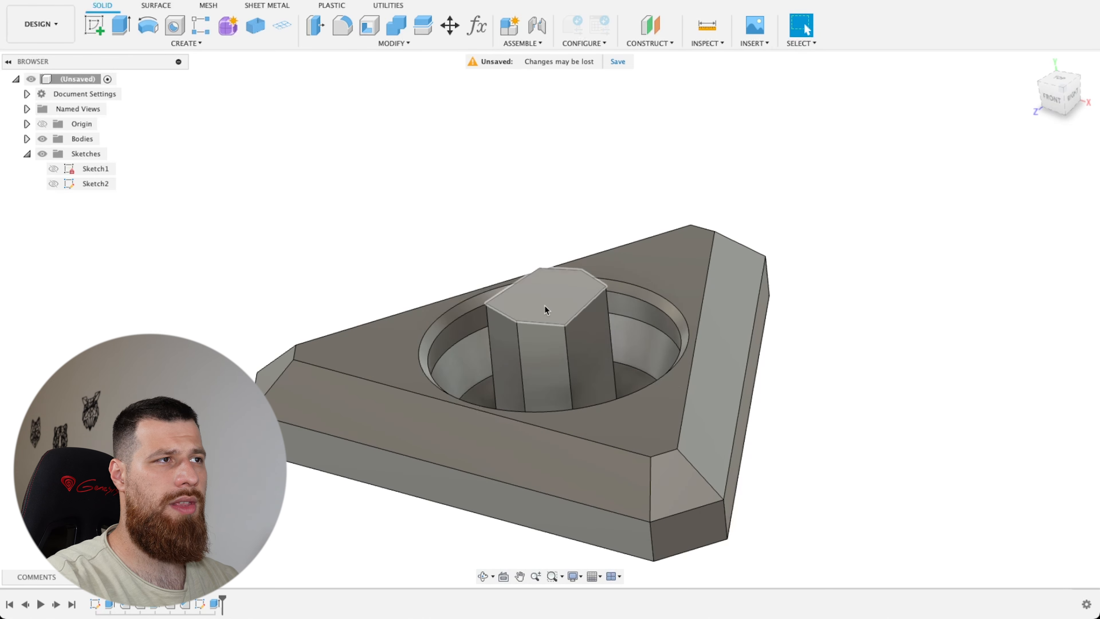
click(546, 308)
click(342, 25)
text(1)
key(Return)
Fillet the edges around the pin's base where it meets the pocket floor
scroll(660, 322, down, 2)
shift+middle_drag(650, 327, 606, 386)
shift+click(604, 385)
shift+click(571, 417)
shift+click(527, 391)
shift+middle_drag(500, 401, 523, 423)
shift+click(519, 346)
shift+middle_drag(519, 345, 503, 349)
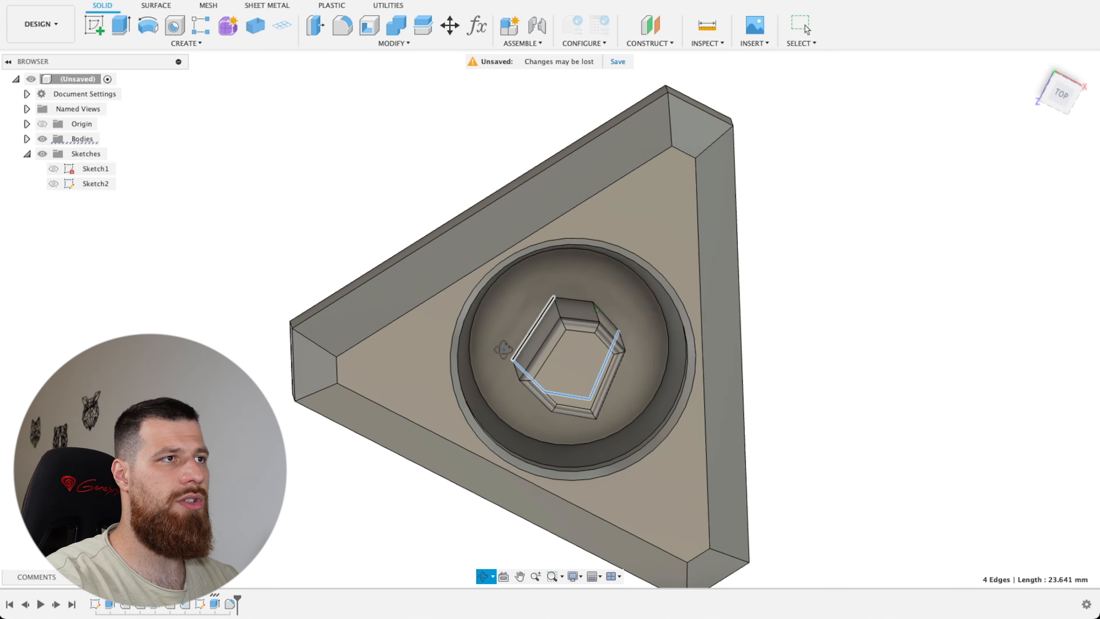
scroll(334, 316, down, 3)
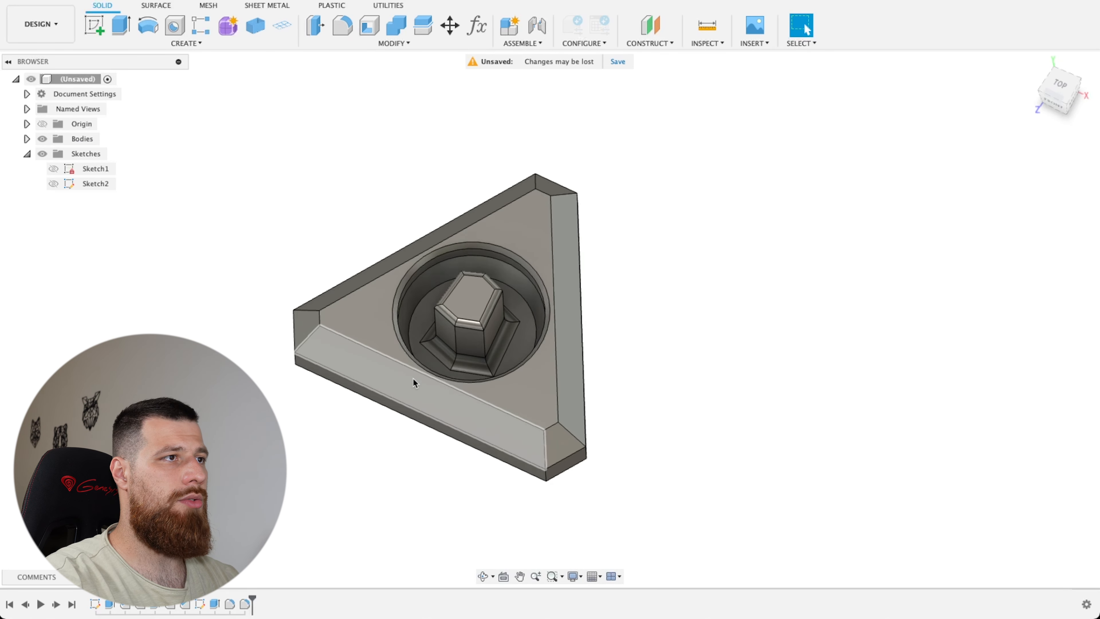
Inspect the filleted pin from several sides and open the parameters table at the triangle_side expression
shift+middle_drag(415, 383, 335, 355)
scroll(353, 456, down, 2)
scroll(451, 237, up, 4)
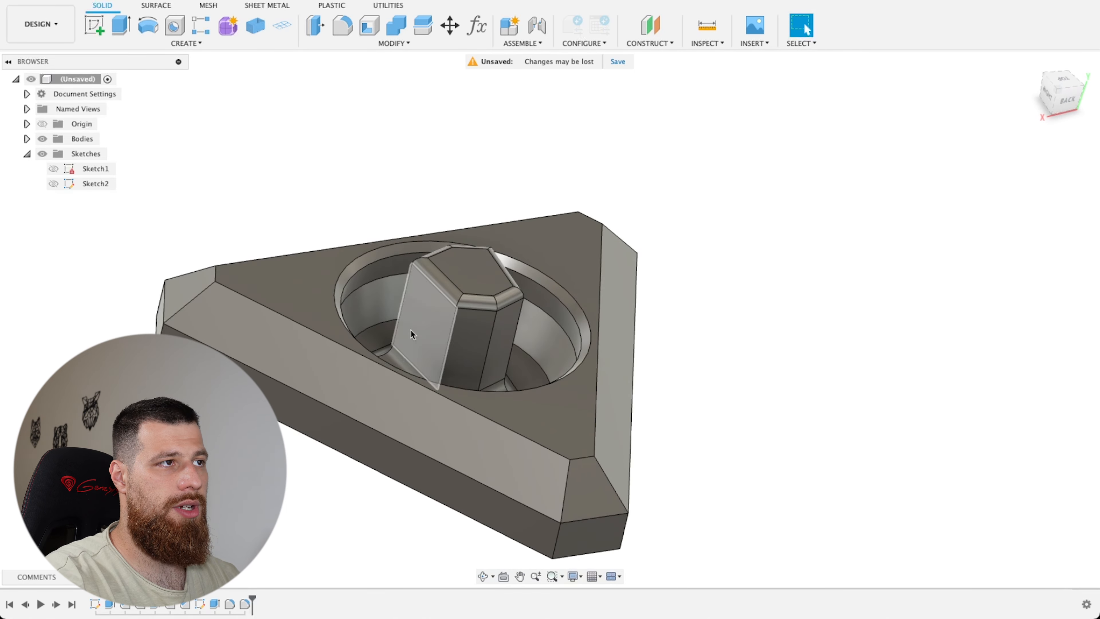
shift+middle_drag(732, 258, 529, 319)
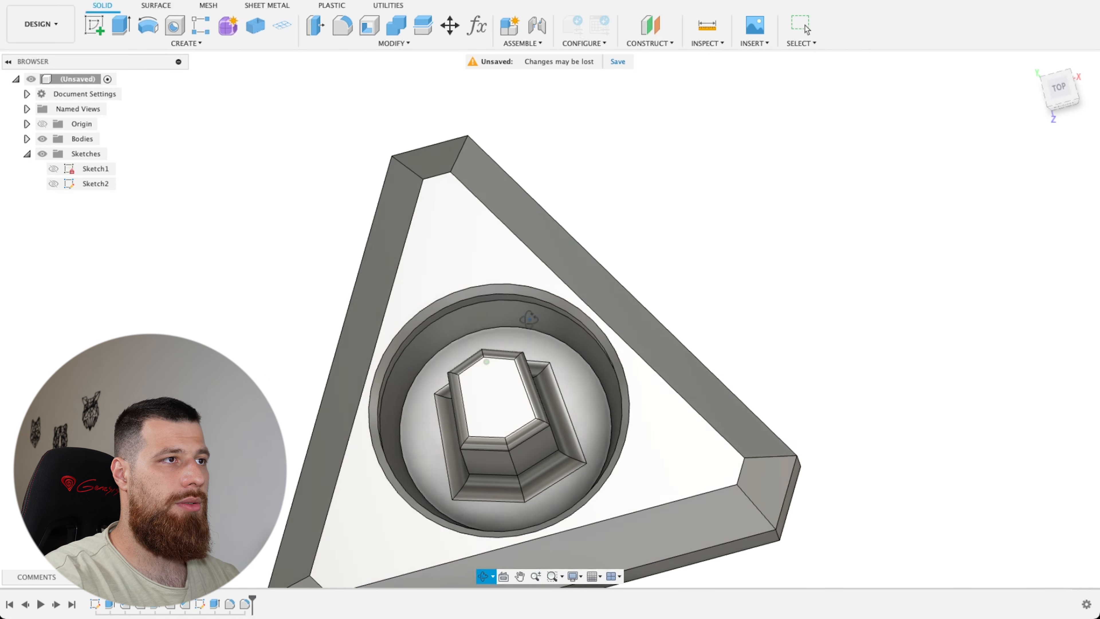
scroll(614, 207, down, 3)
click(329, 46)
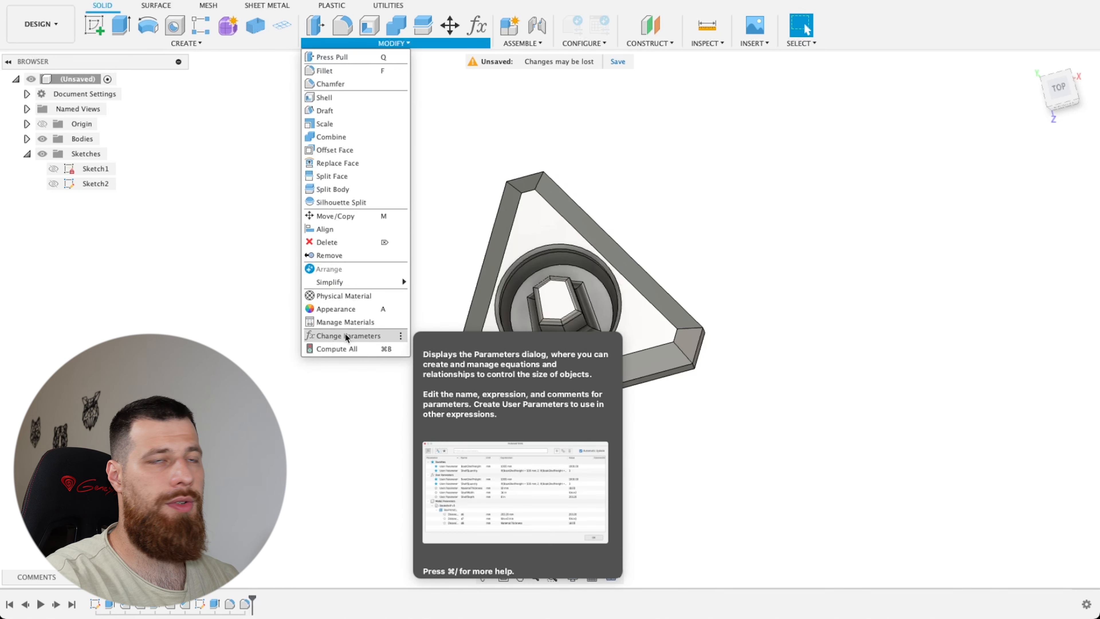
click(347, 337)
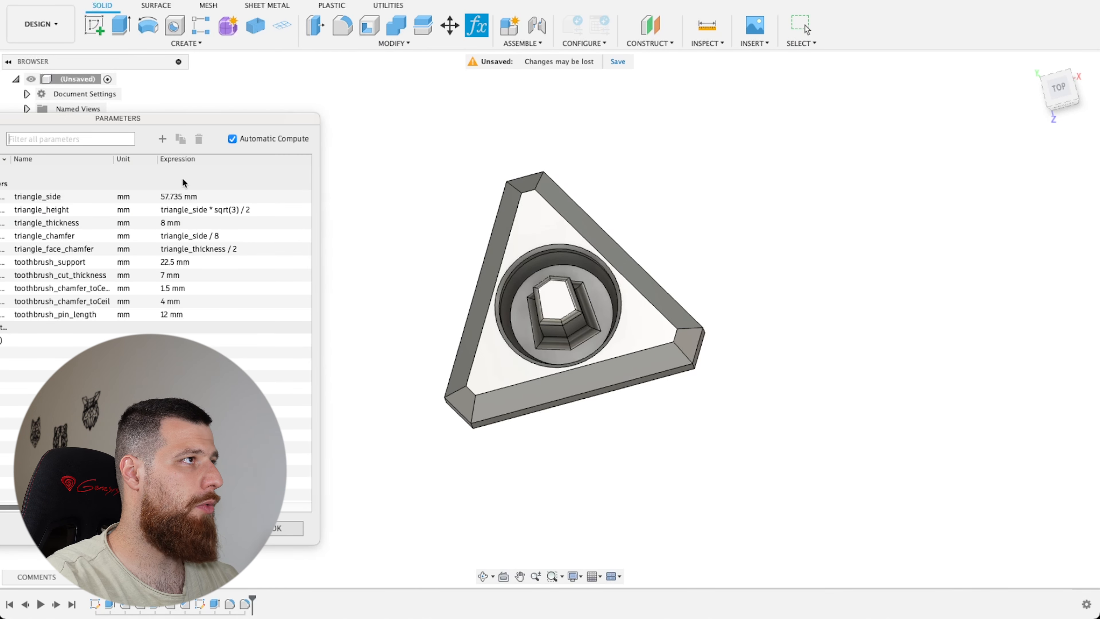
double_click(167, 197)
triple_click(158, 196)
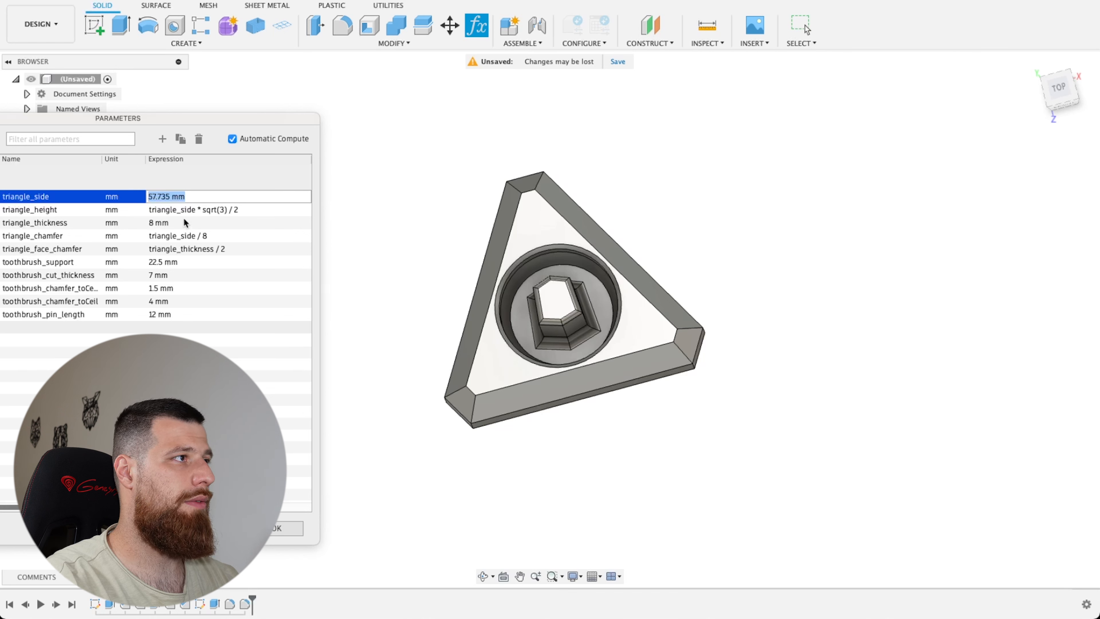
Widen the parameters table to read the triangle_side comment, then shrink it so the model is in view
drag(319, 544, 698, 550)
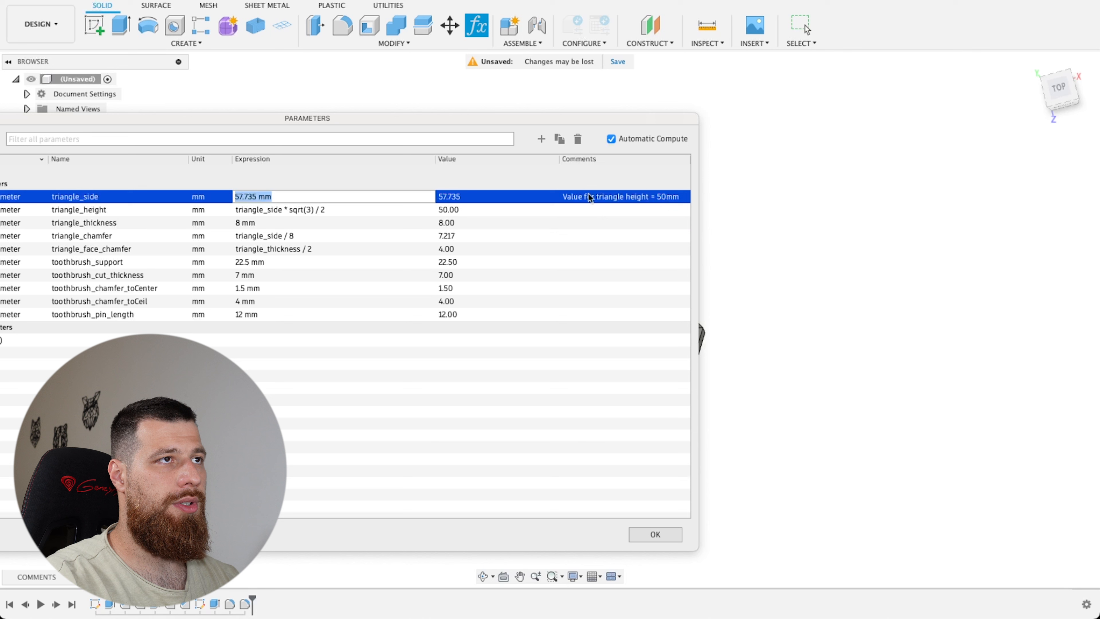
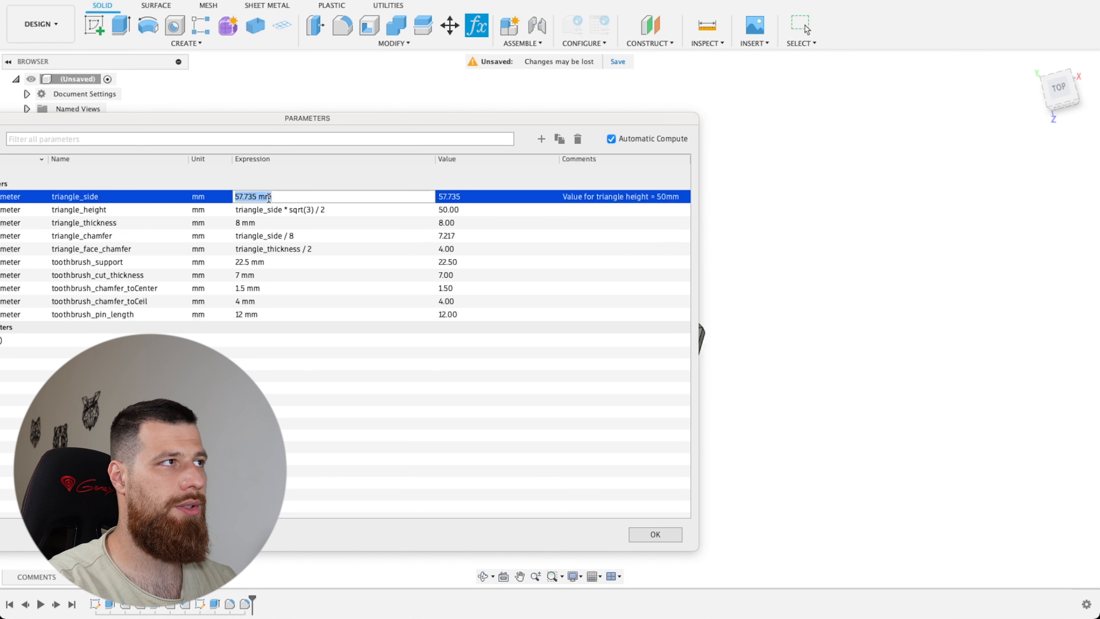
drag(462, 124, 463, 124)
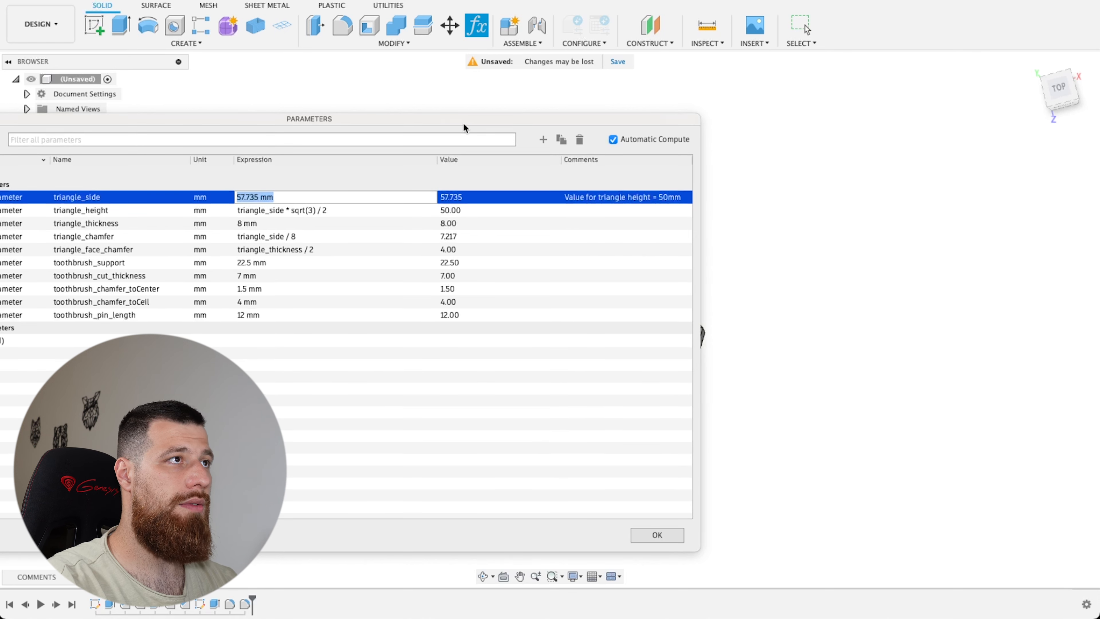
drag(699, 553, 432, 577)
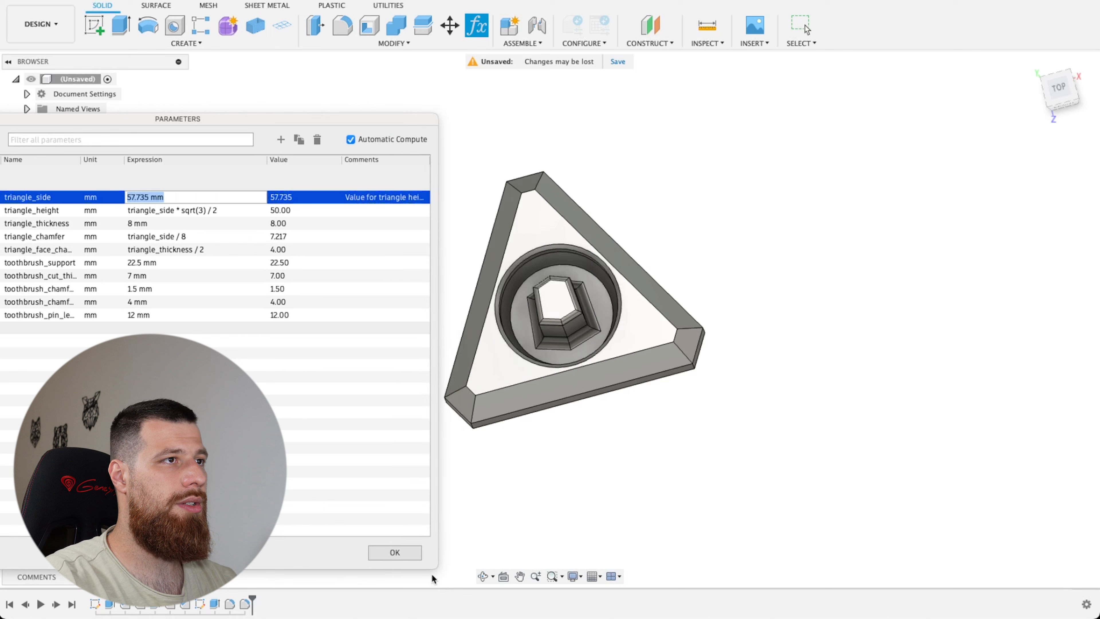
drag(254, 120, 286, 125)
Set the triangle_thickness parameter to 10 mm and examine its effect on the pocket and pin
shift+middle_drag(775, 284, 768, 378)
double_click(162, 202)
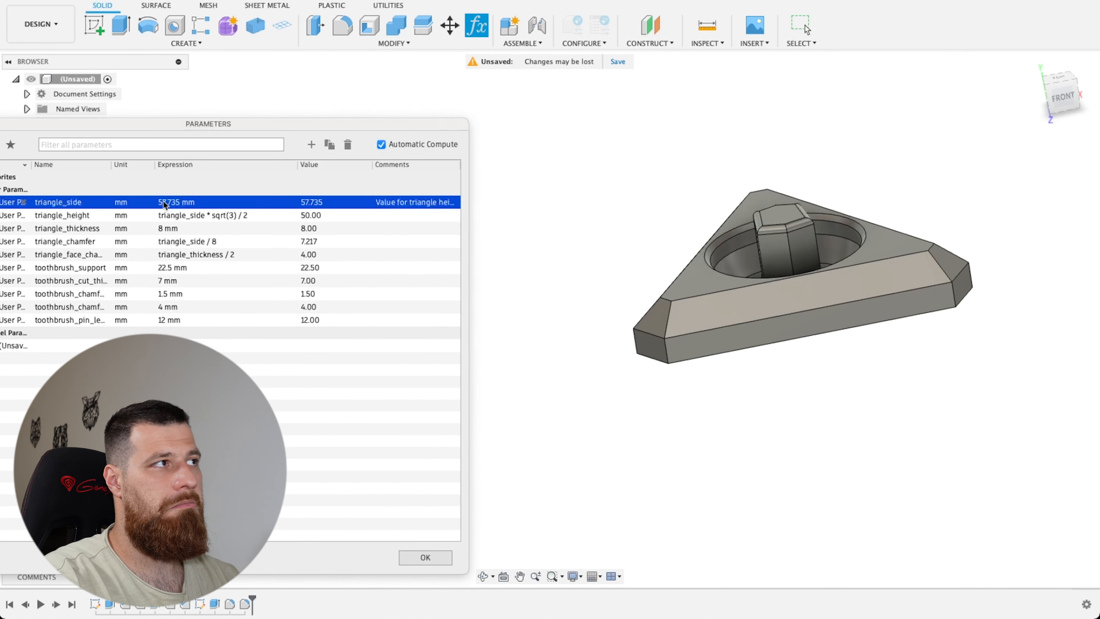
double_click(161, 229)
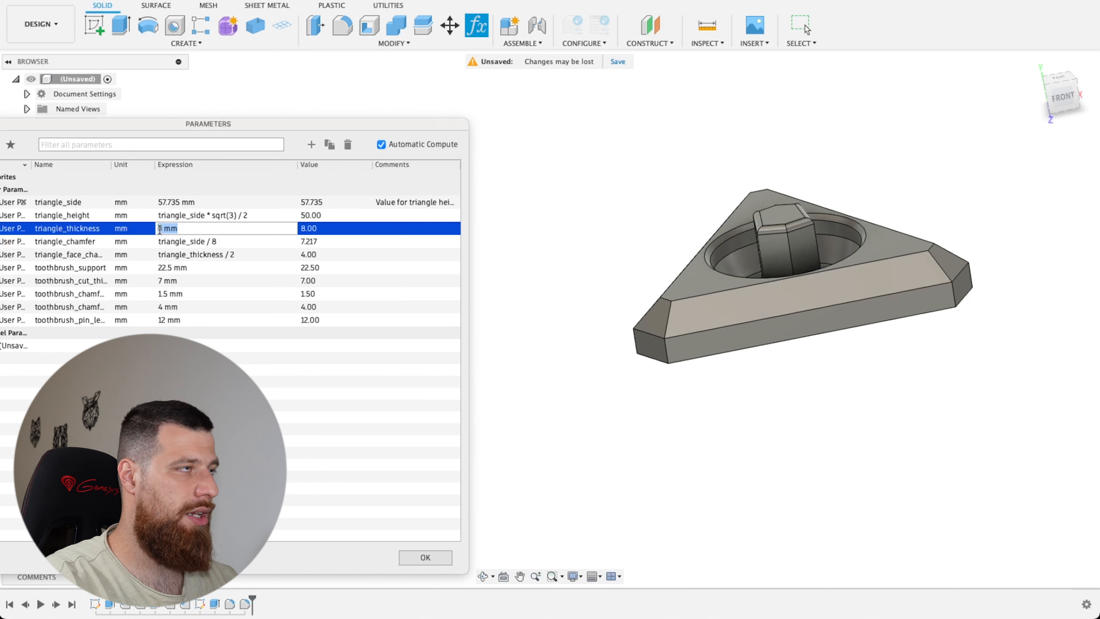
text(10)
key(Return)
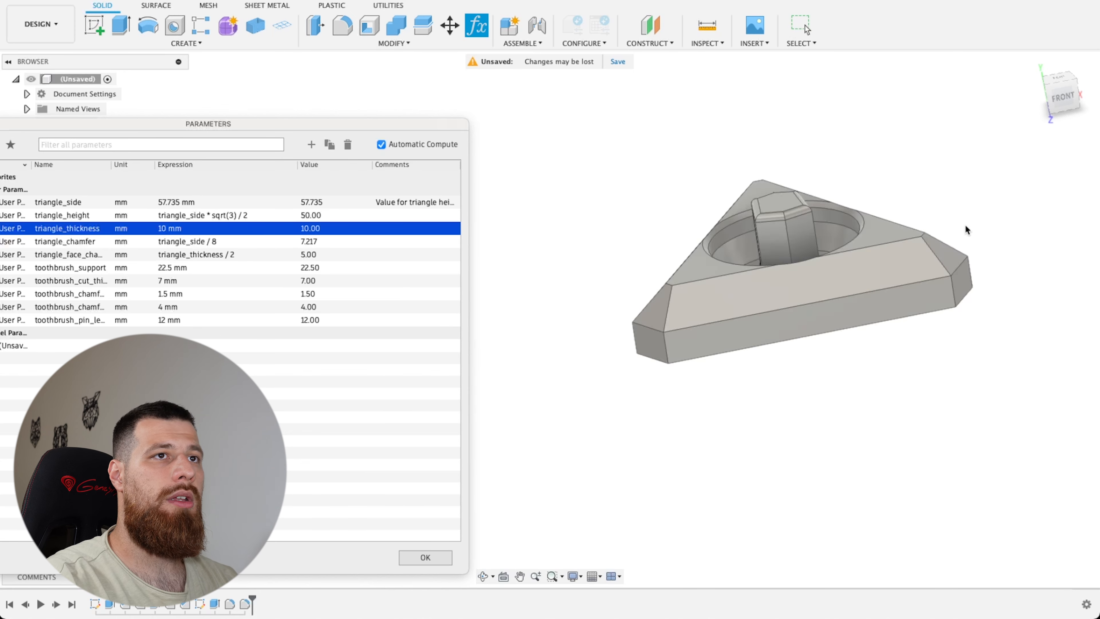
scroll(797, 260, up, 3)
shift+middle_drag(879, 179, 762, 187)
scroll(696, 137, up, 3)
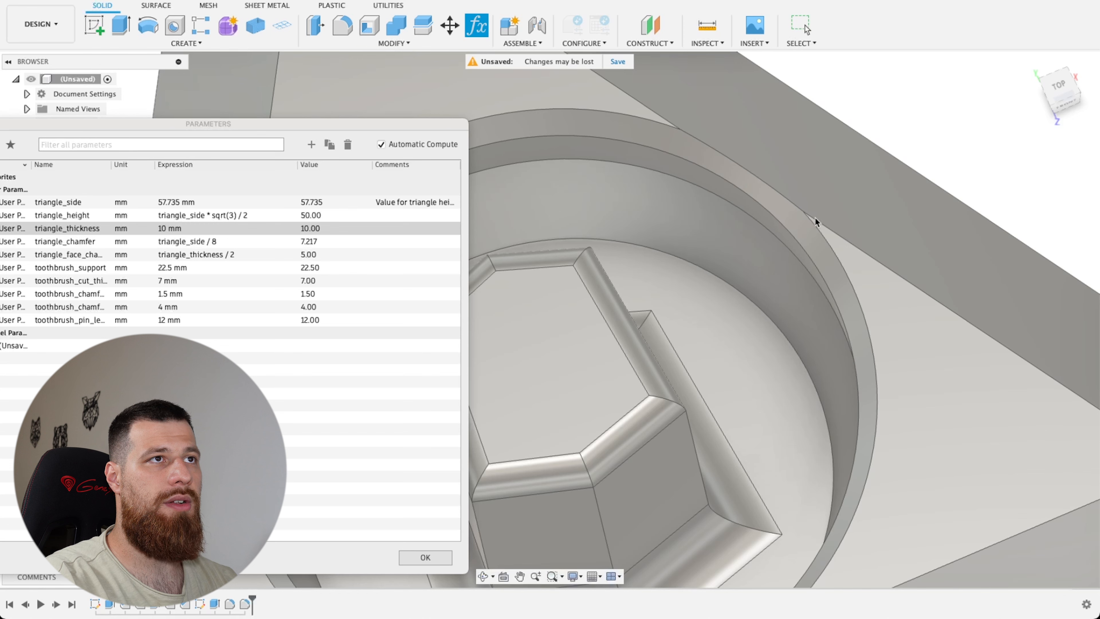
scroll(855, 201, down, 10)
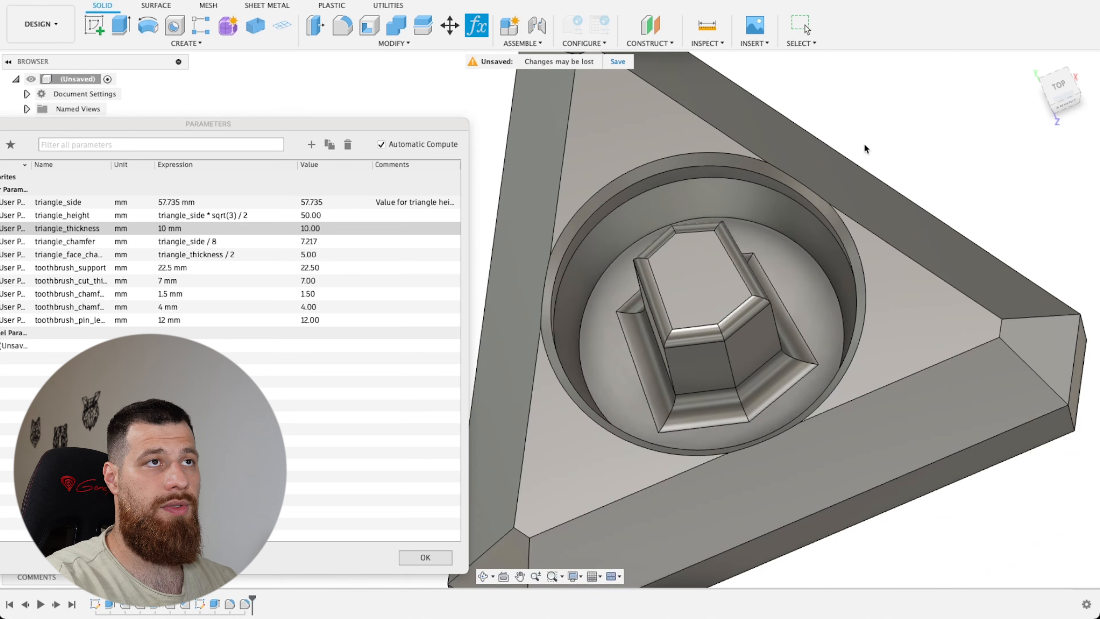
shift+middle_drag(865, 147, 894, 99)
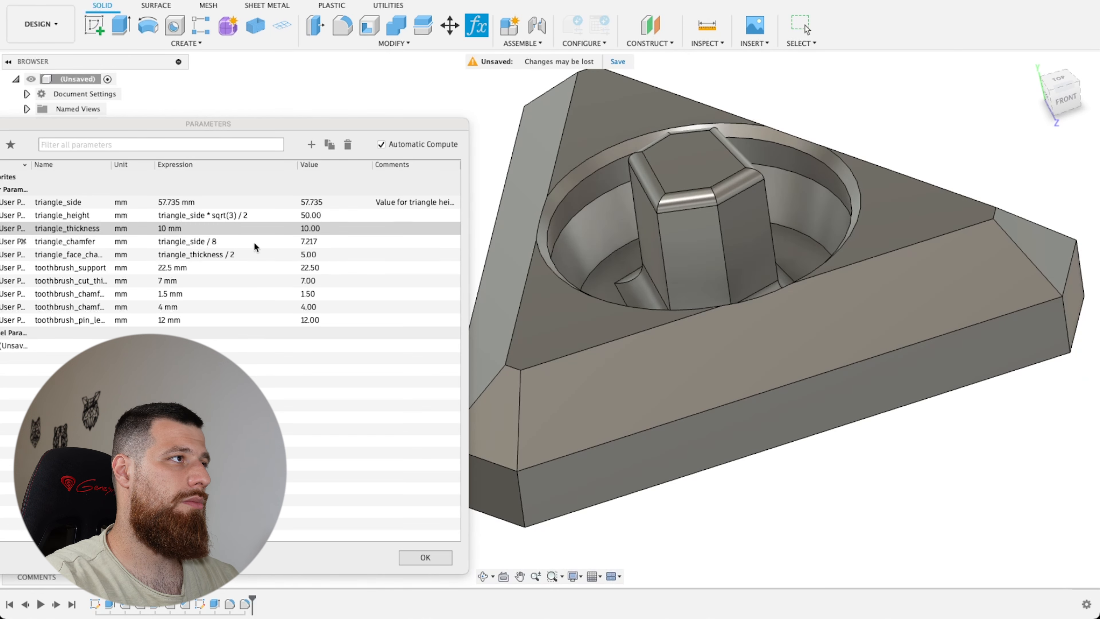
Set the triangle_thickness parameter back to 8 mm
double_click(182, 229)
text(8)
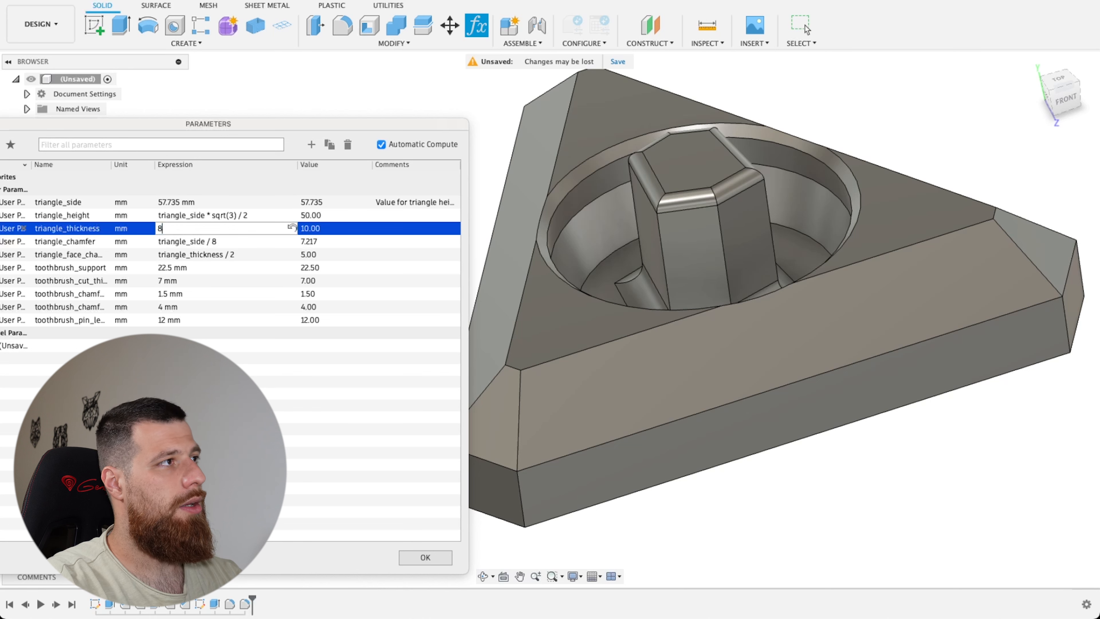
key(Return)
Set the toothbrush_support parameter to 22.6 mm
double_click(162, 242)
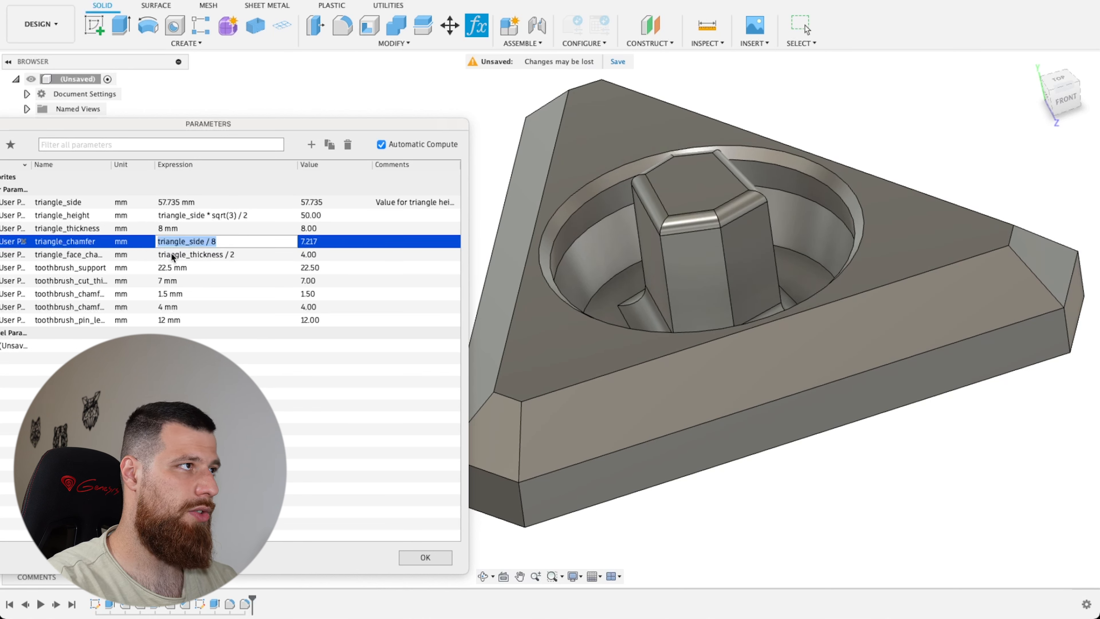
double_click(183, 268)
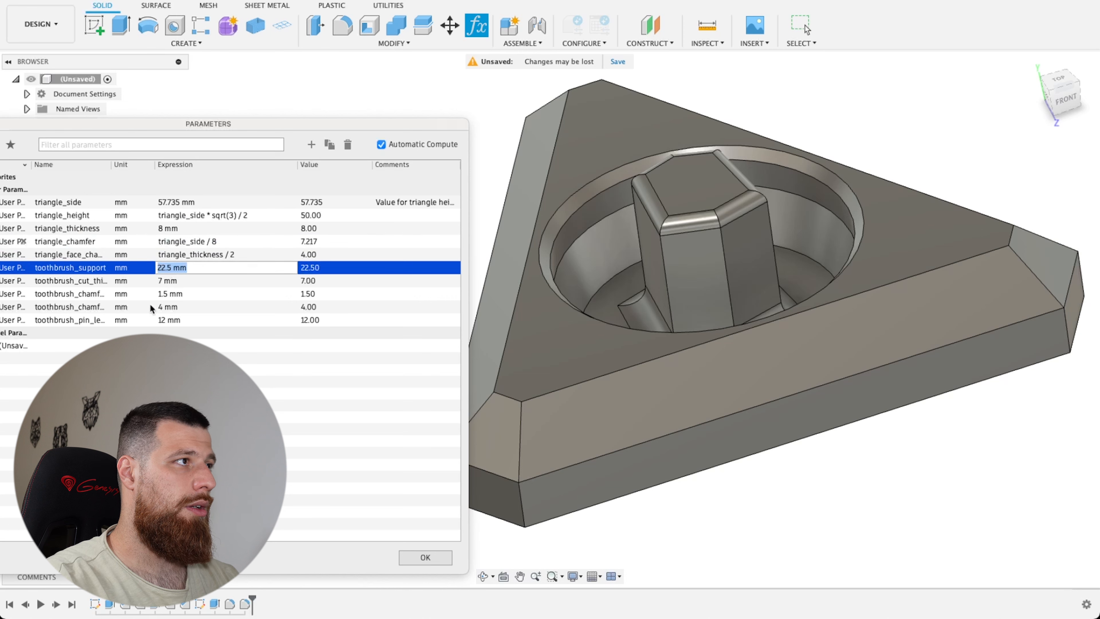
click(169, 267)
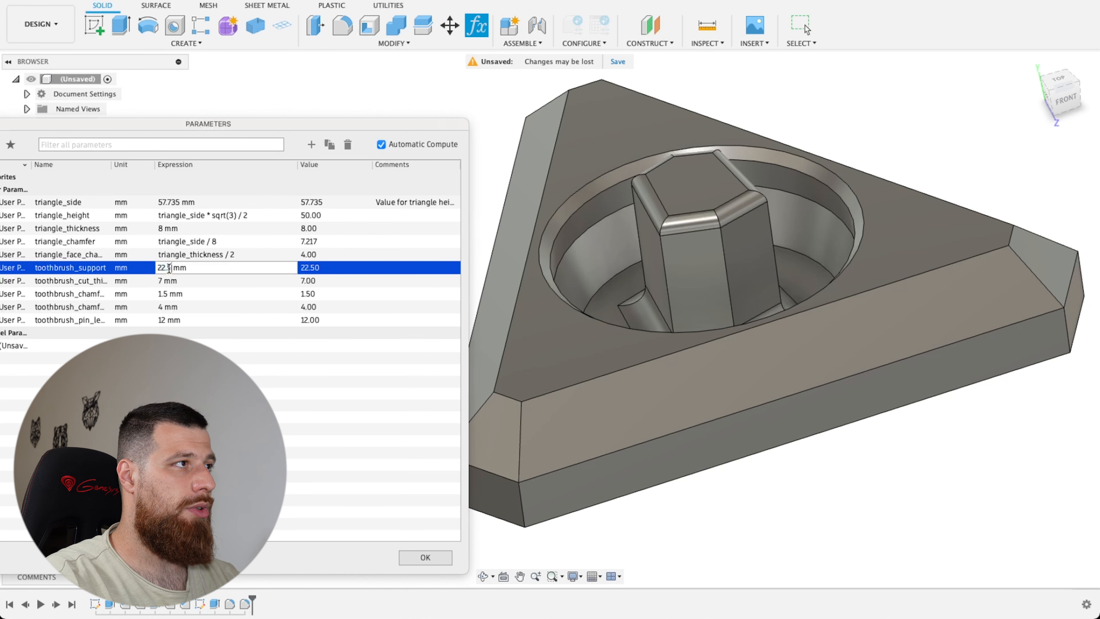
text(6)
key(Tab)
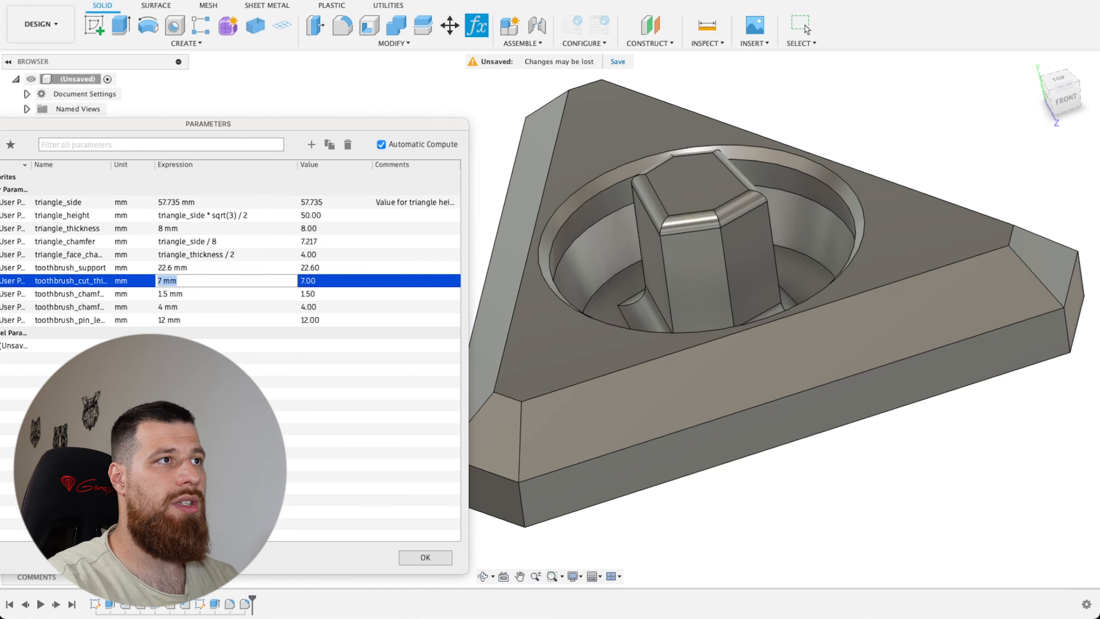
Close the parameters table and show Sketch1, the base triangle sketch
click(168, 268)
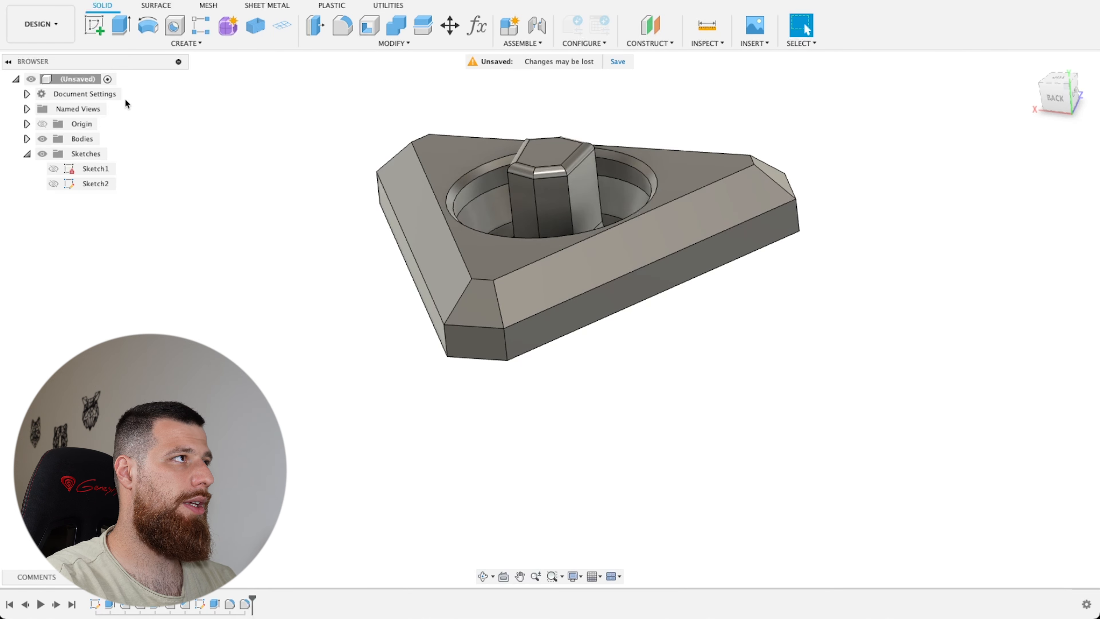
click(53, 168)
click(489, 365)
shift+middle_drag(658, 359, 628, 411)
scroll(999, 113, up, 3)
click(999, 113)
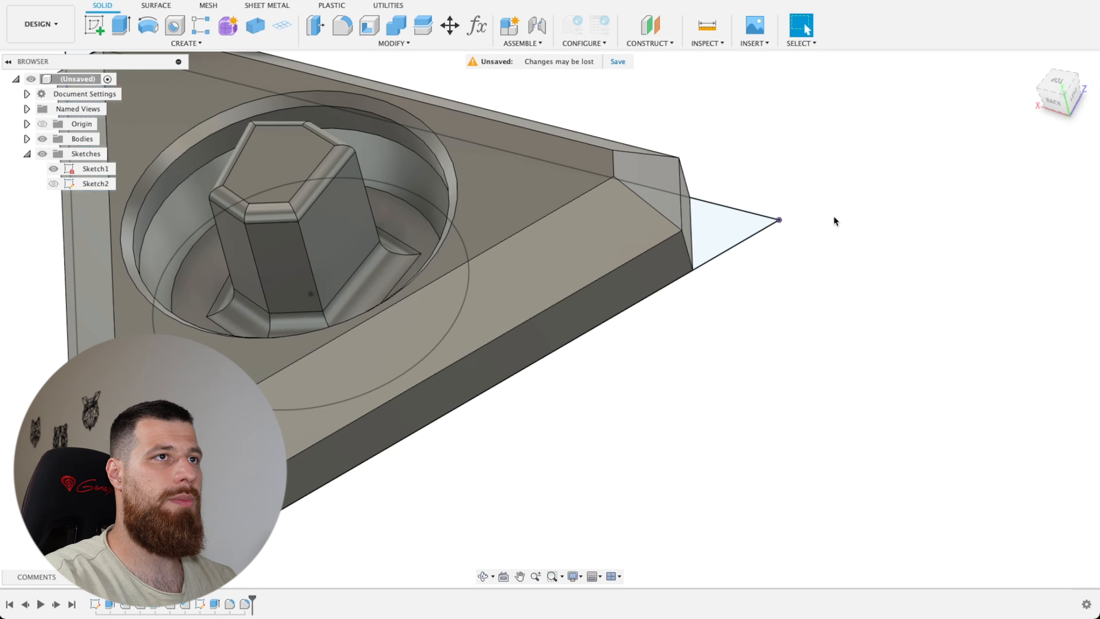
Create an axis perpendicular to the base sketch profile through the triangle corner at the origin, and hide Sketch1
click(783, 218)
click(650, 43)
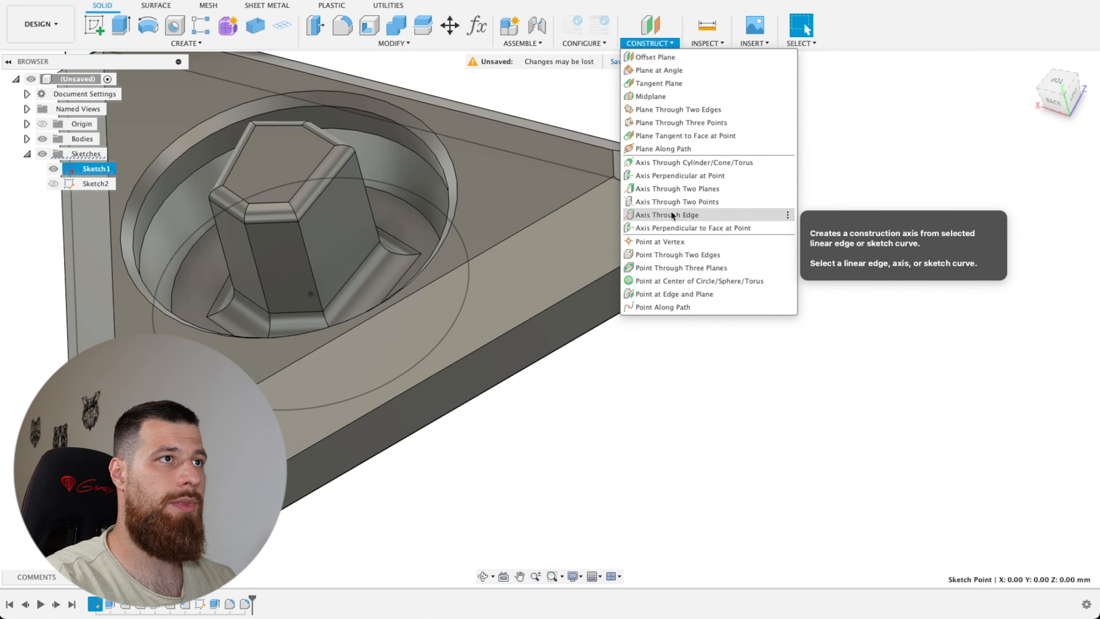
click(672, 232)
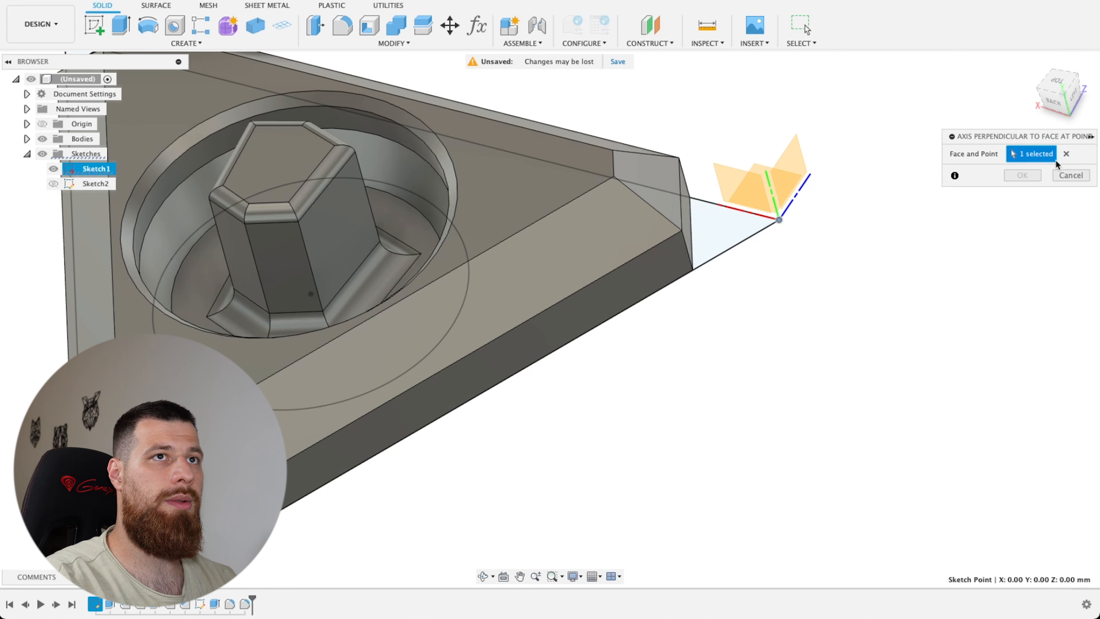
click(686, 217)
scroll(862, 266, down, 3)
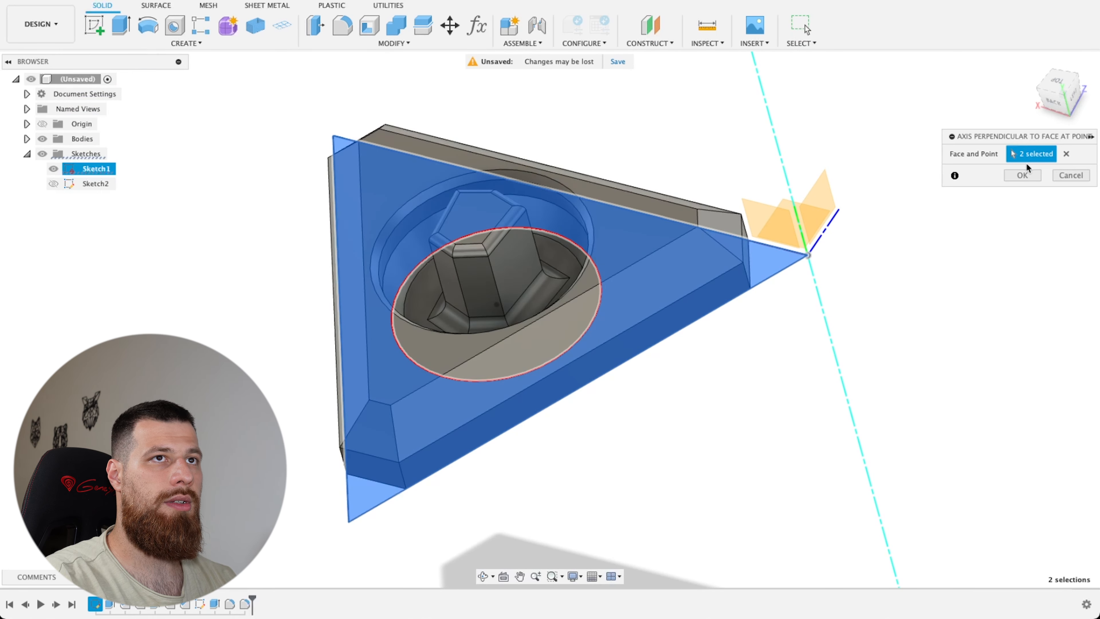
click(1022, 175)
shift+middle_drag(650, 363, 446, 411)
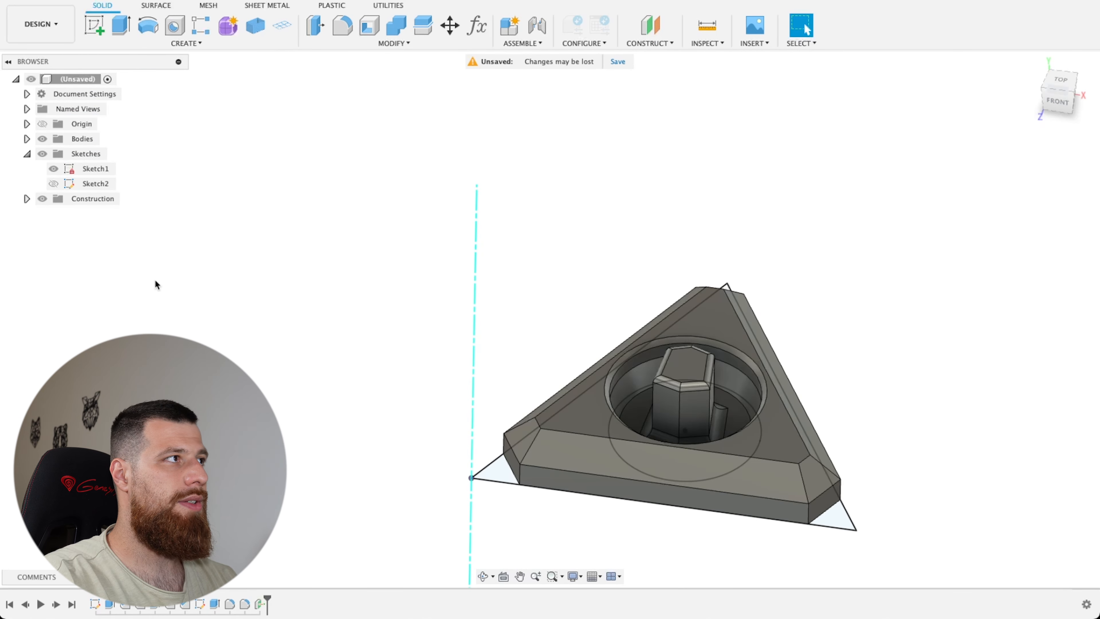
click(54, 168)
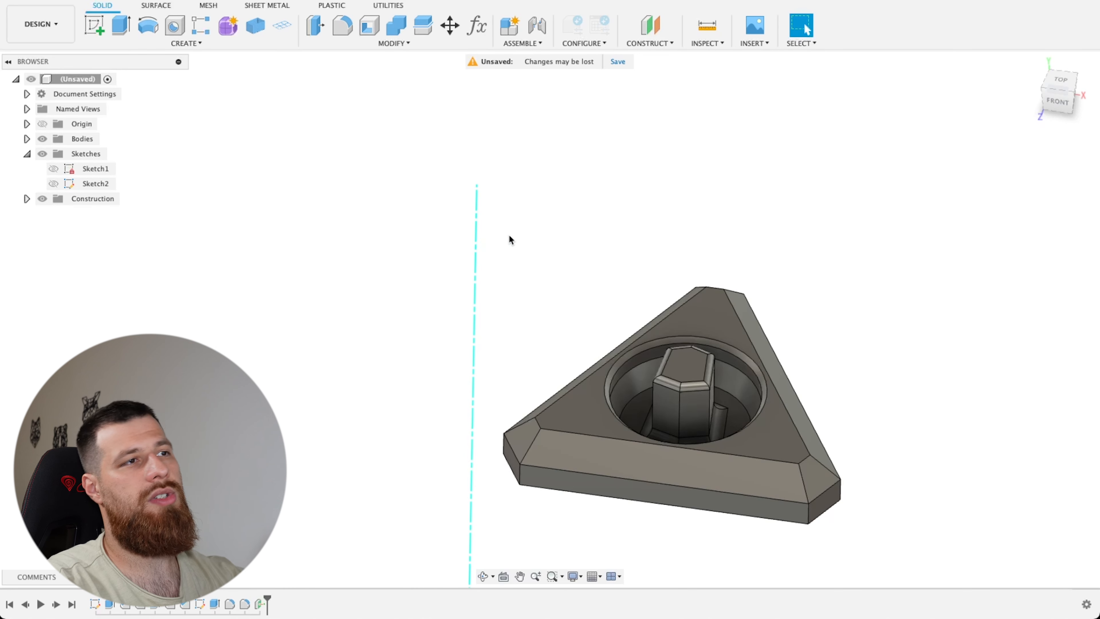
Circular-pattern the toothbrush holder body around the new construction axis with a quantity of 6
scroll(546, 271, down, 3)
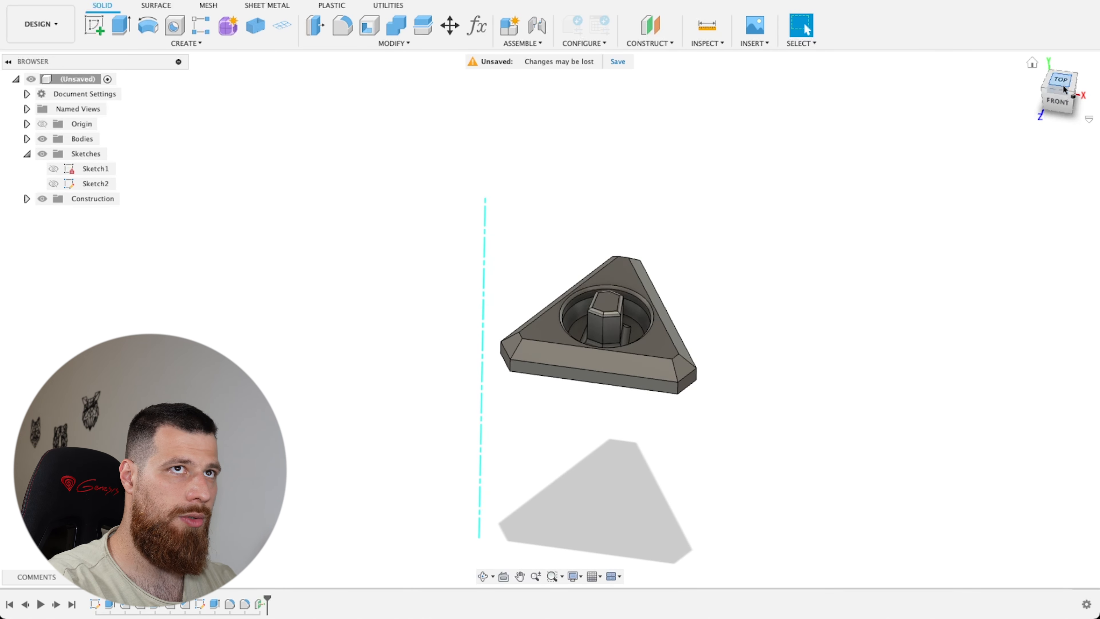
click(1055, 91)
triple_click(629, 332)
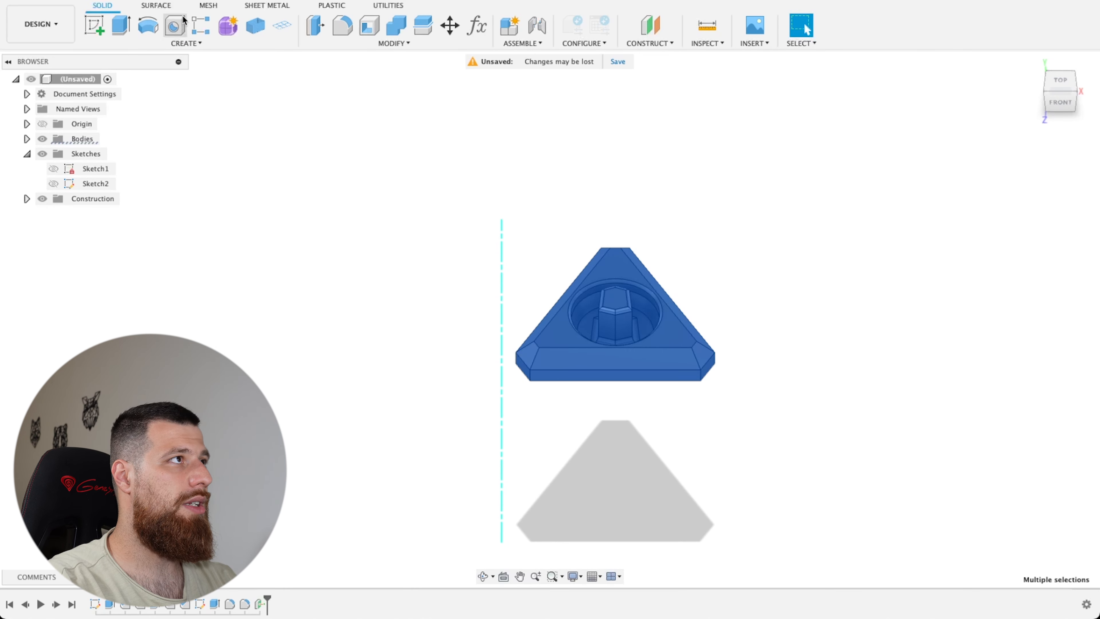
click(194, 41)
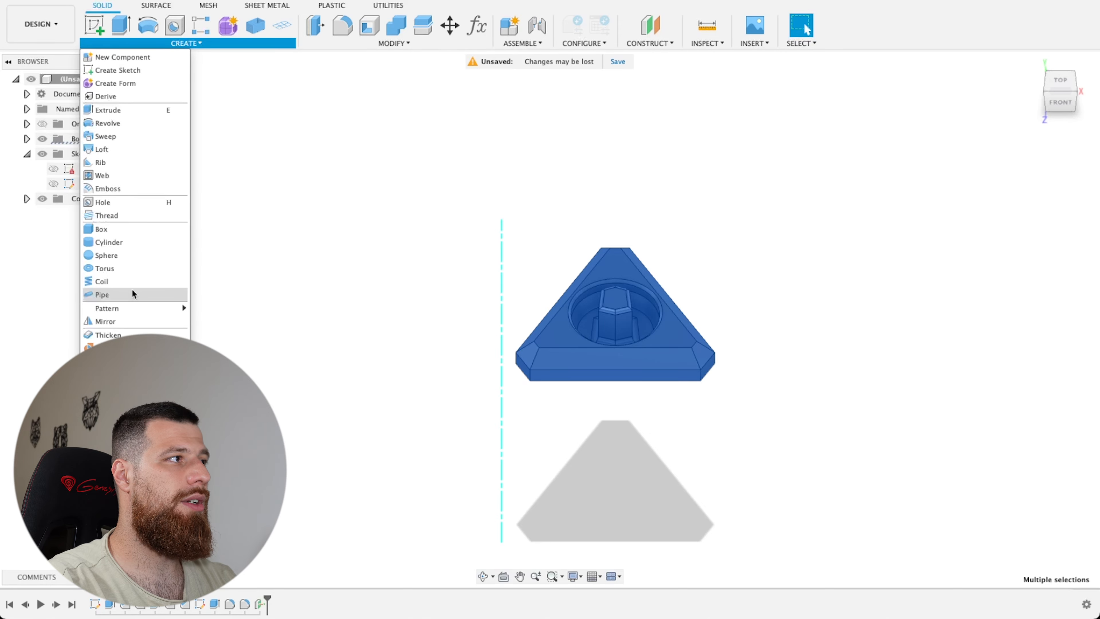
mouse_move(130, 308)
click(221, 321)
click(1019, 210)
click(503, 287)
click(1024, 288)
Examine the patterned holder bodies and the hexagonal opening at their centre, at an angle and from above
scroll(506, 370, up, 5)
shift+middle_drag(506, 370, 523, 405)
click(524, 407)
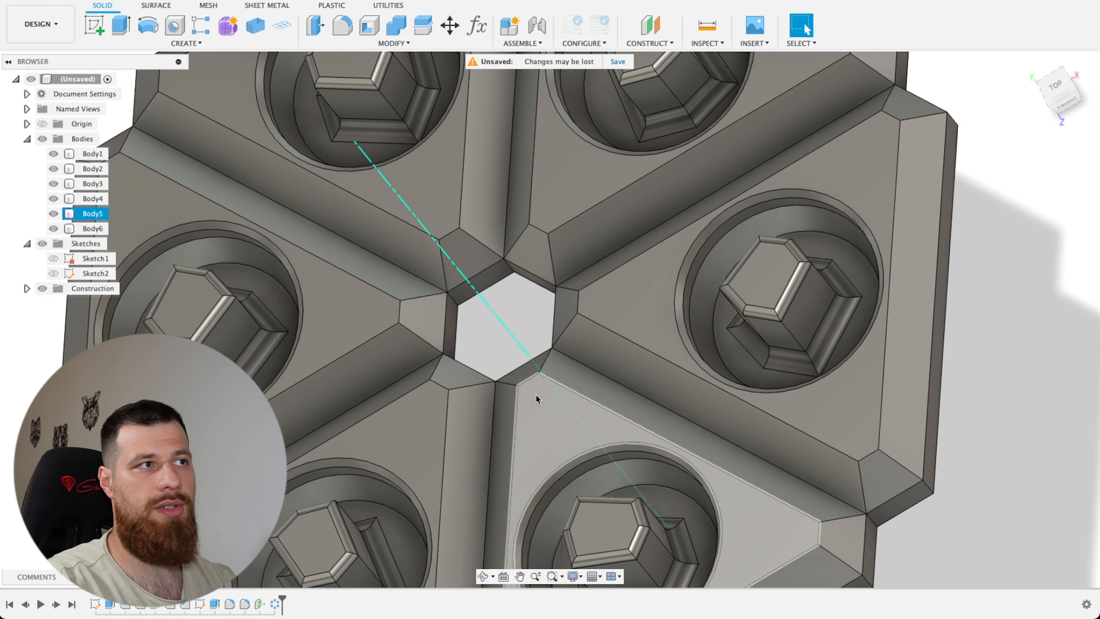
scroll(535, 400, down, 2)
shift+middle_drag(872, 346, 957, 310)
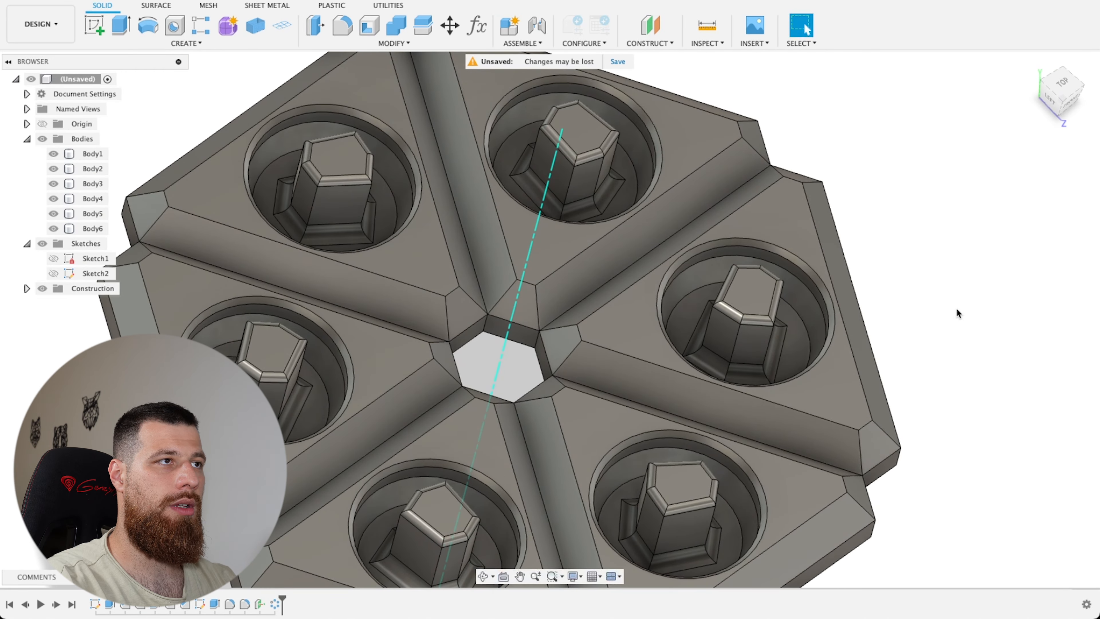
scroll(957, 312, down, 3)
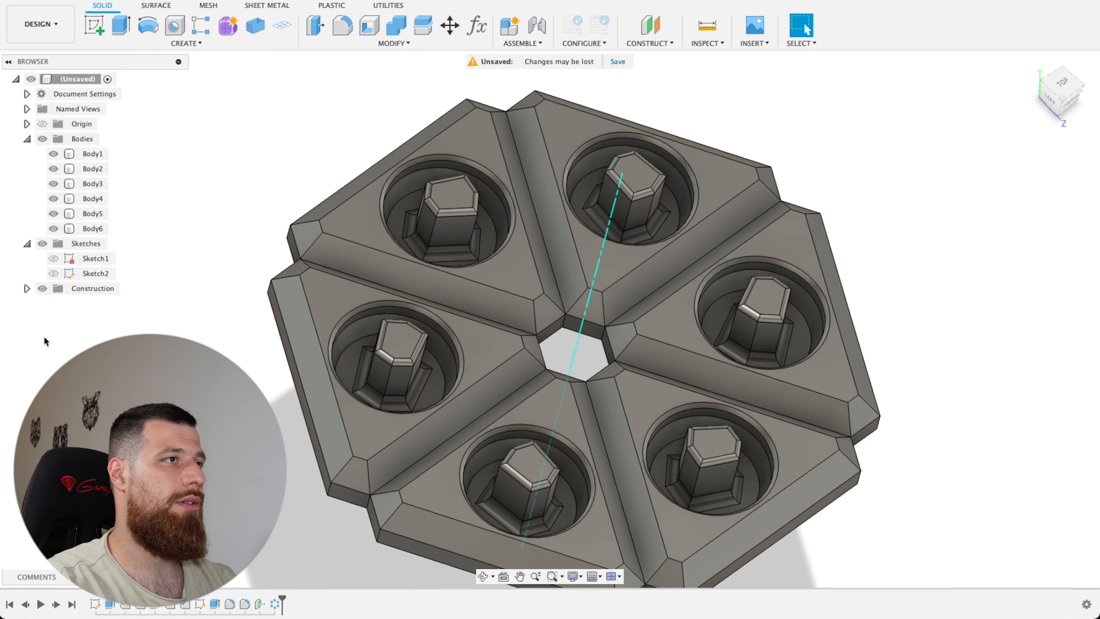
click(514, 275)
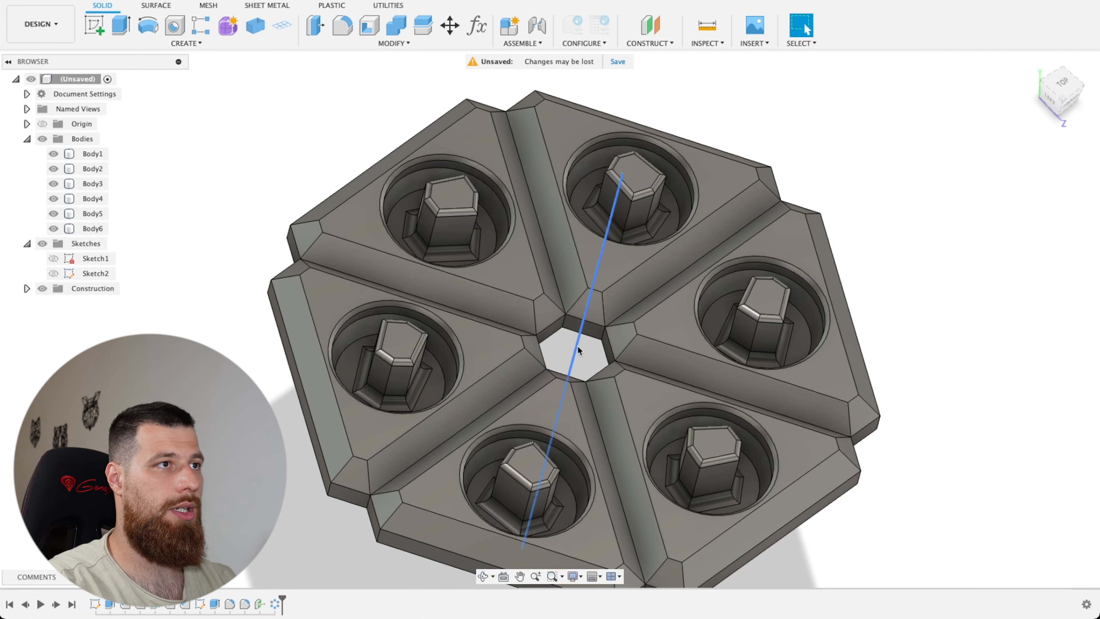
mouse_move(590, 350)
shift+middle_down()
mouse_move(580, 277)
mouse_move(583, 370)
shift+middle_up()
click(1060, 87)
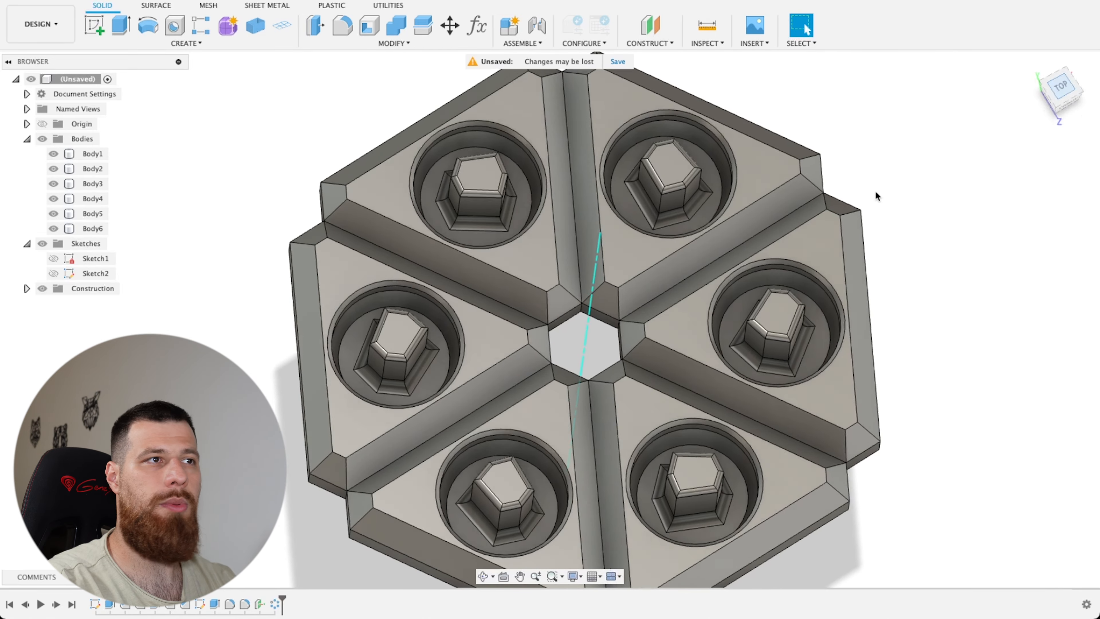
scroll(556, 203, down, 4)
scroll(519, 392, up, 1)
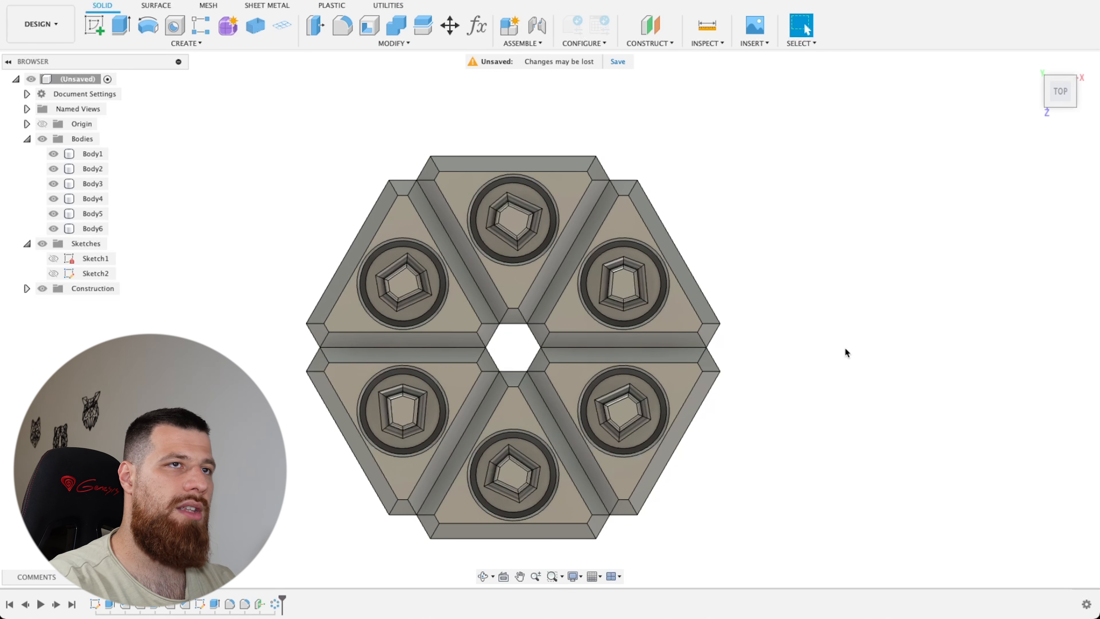
Examine from the side how the chamfered edges of neighbouring holder bodies meet
click(1036, 92)
scroll(779, 344, up, 10)
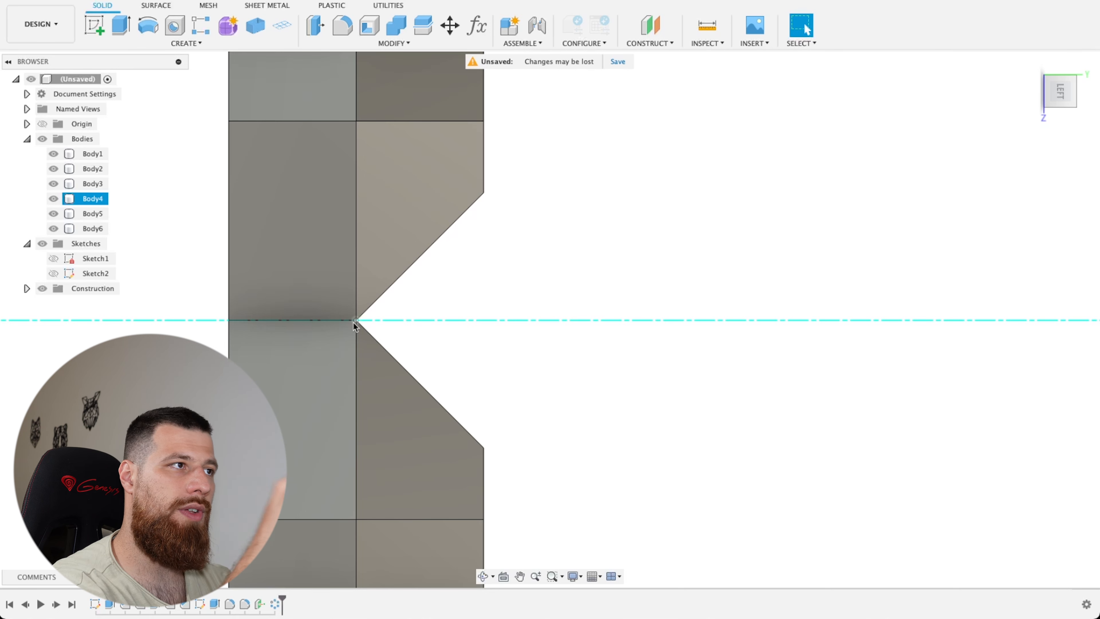
click(662, 349)
scroll(662, 349, down, 1)
shift+middle_drag(661, 349, 675, 446)
scroll(167, 302, down, 3)
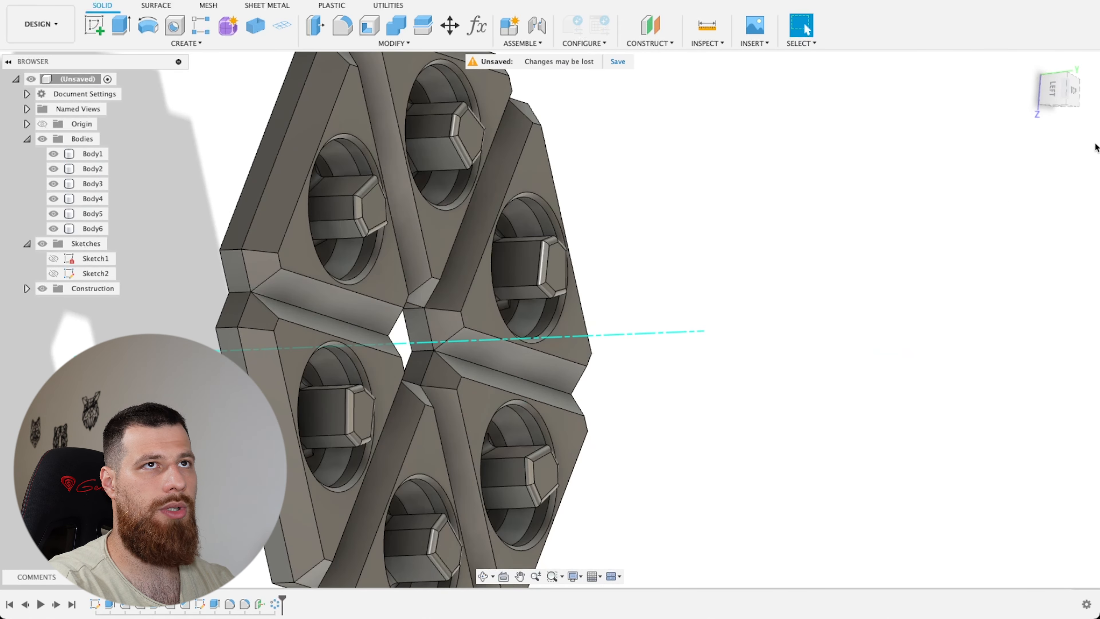
Start a sketch parallel to the top view in the hexagonal opening and draw a 5 mm circle centred on the origin
click(1075, 91)
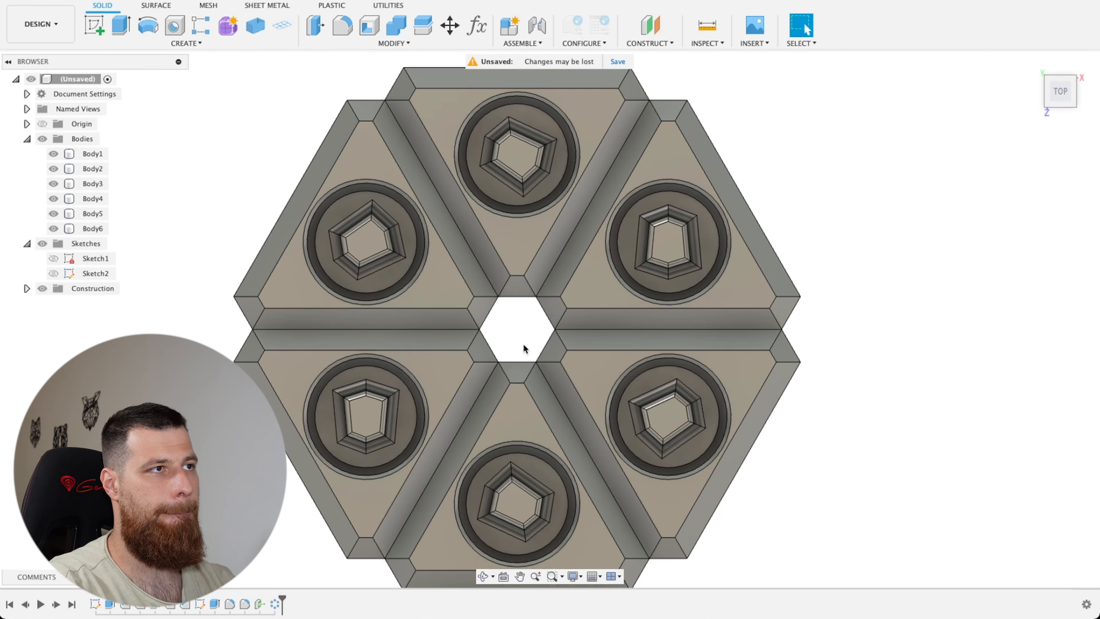
scroll(515, 325, up, 3)
scroll(532, 336, up, 2)
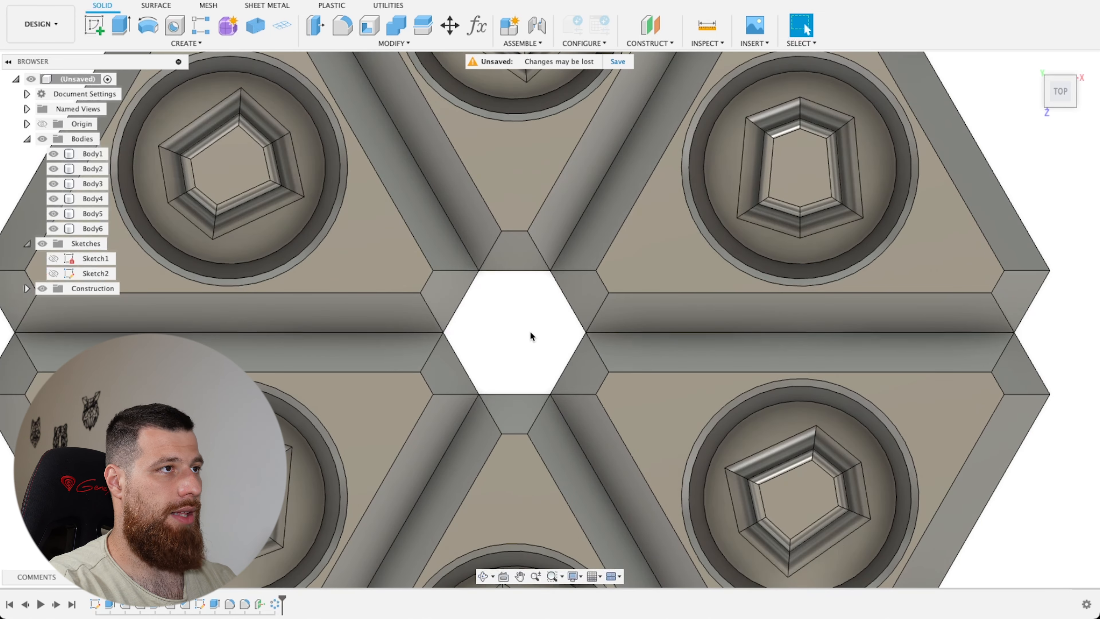
click(94, 25)
click(547, 370)
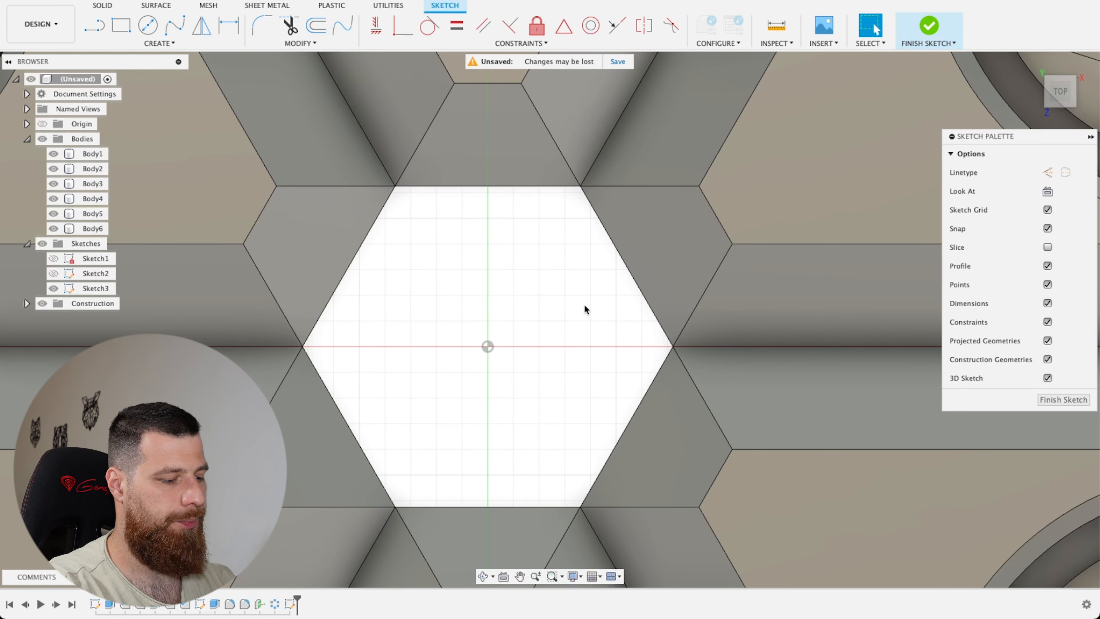
key(c)
click(487, 347)
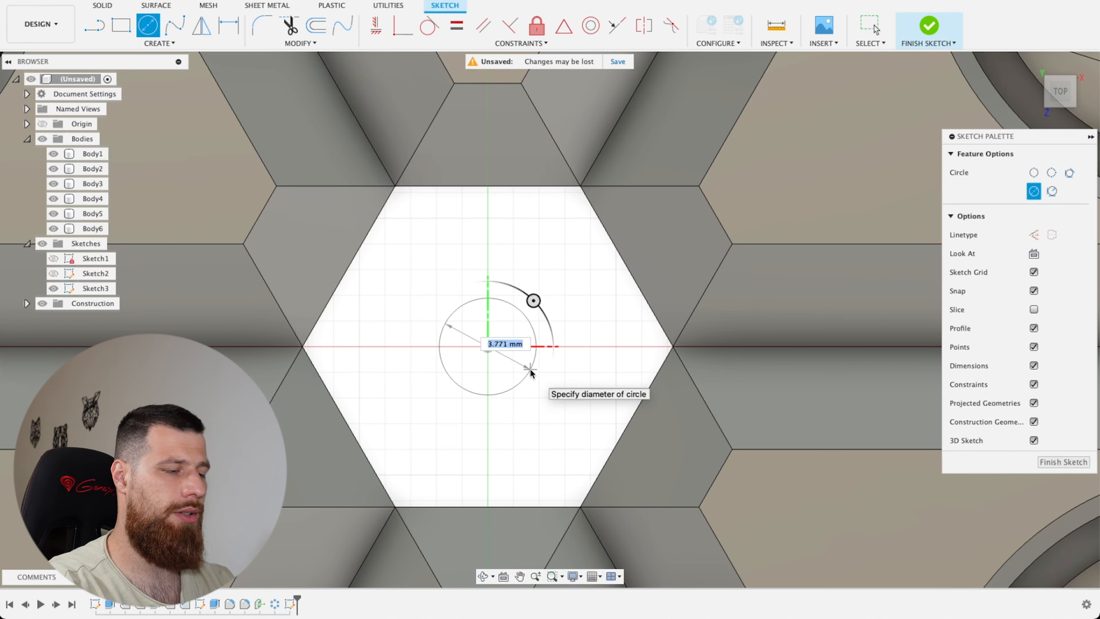
text(5)
key(Return)
key(Escape)
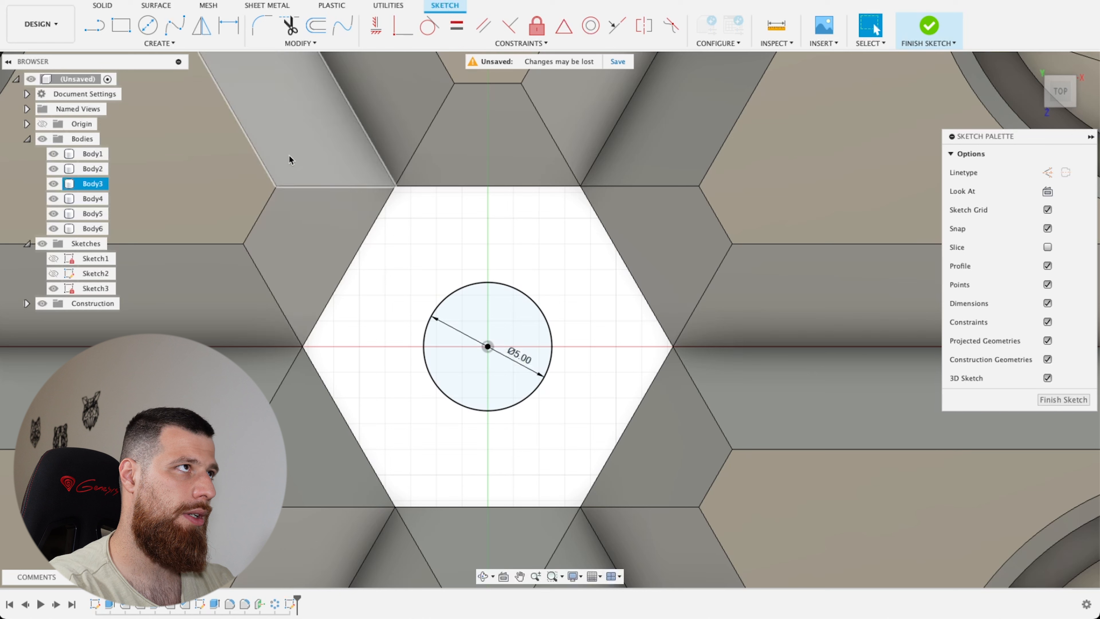
Draw a second circle, 12.5 mm in diameter, centred on the origin and check its fit against the opening's edge
click(159, 43)
mouse_move(143, 82)
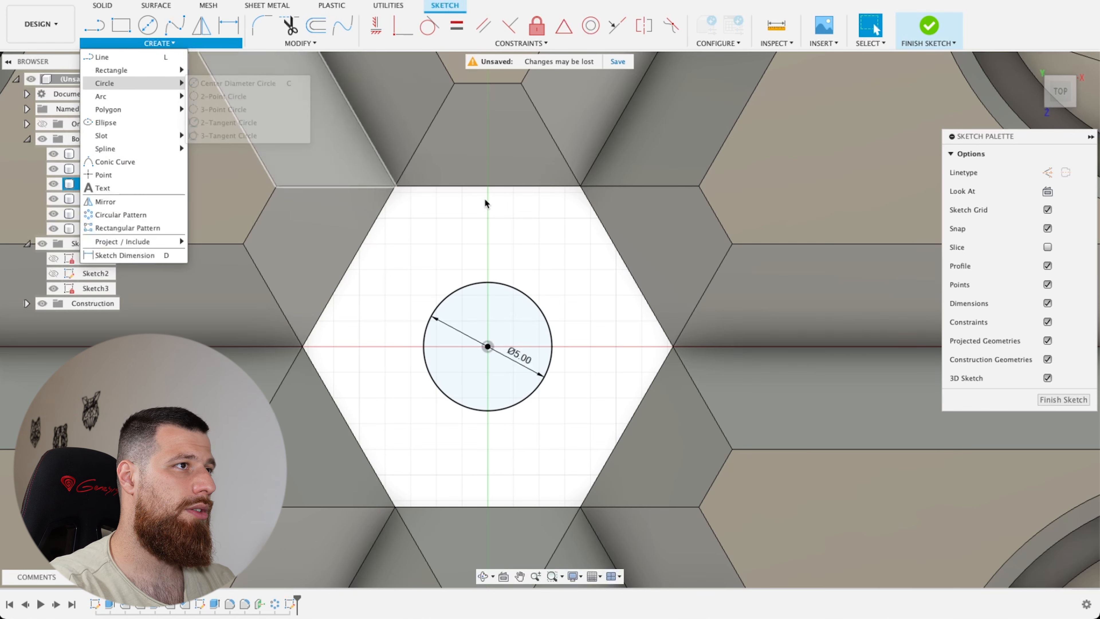
click(234, 83)
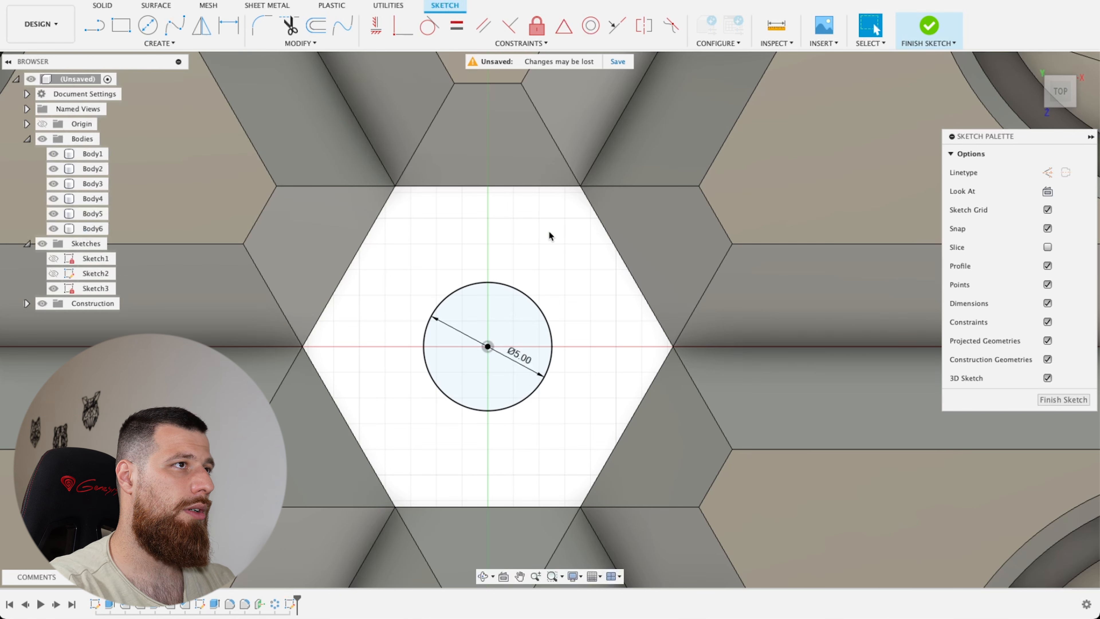
click(488, 347)
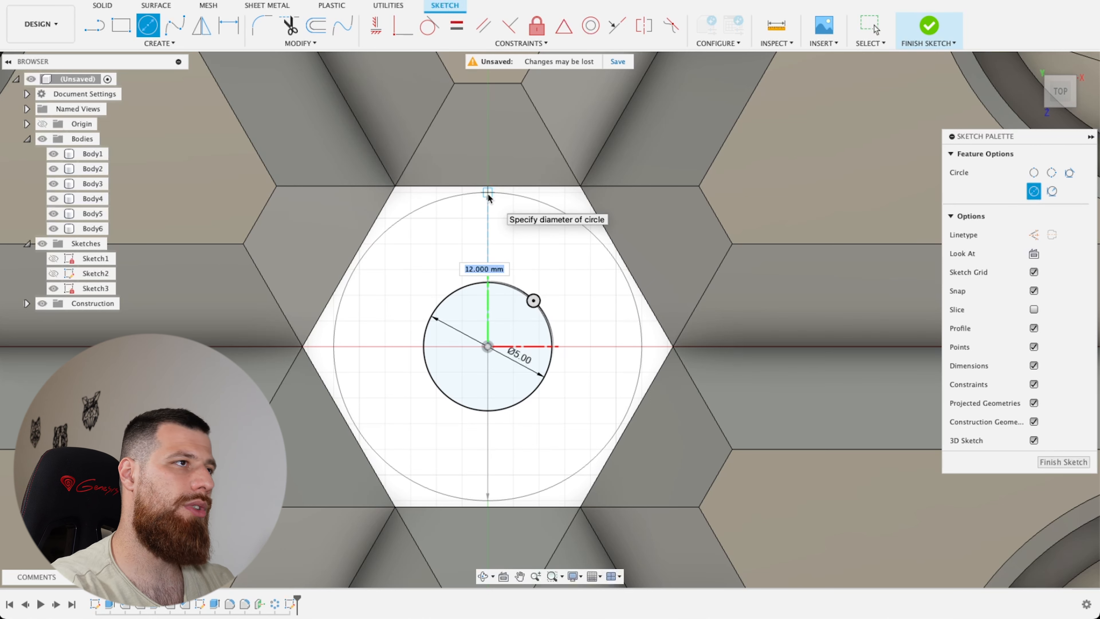
text(12.5)
key(Return)
key(Escape)
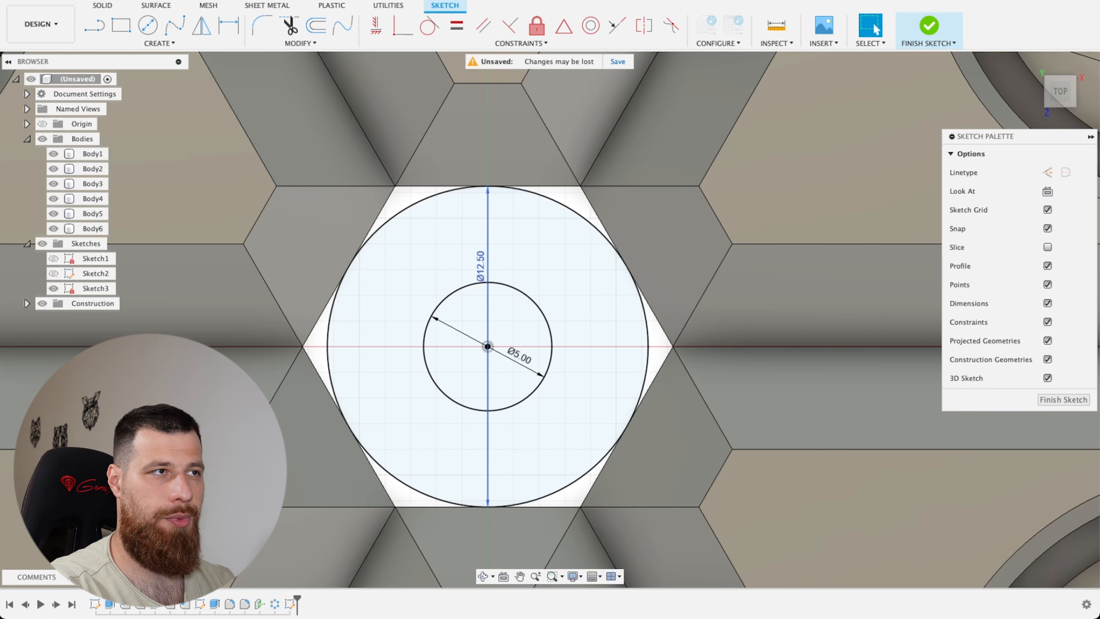
scroll(494, 172, up, 5)
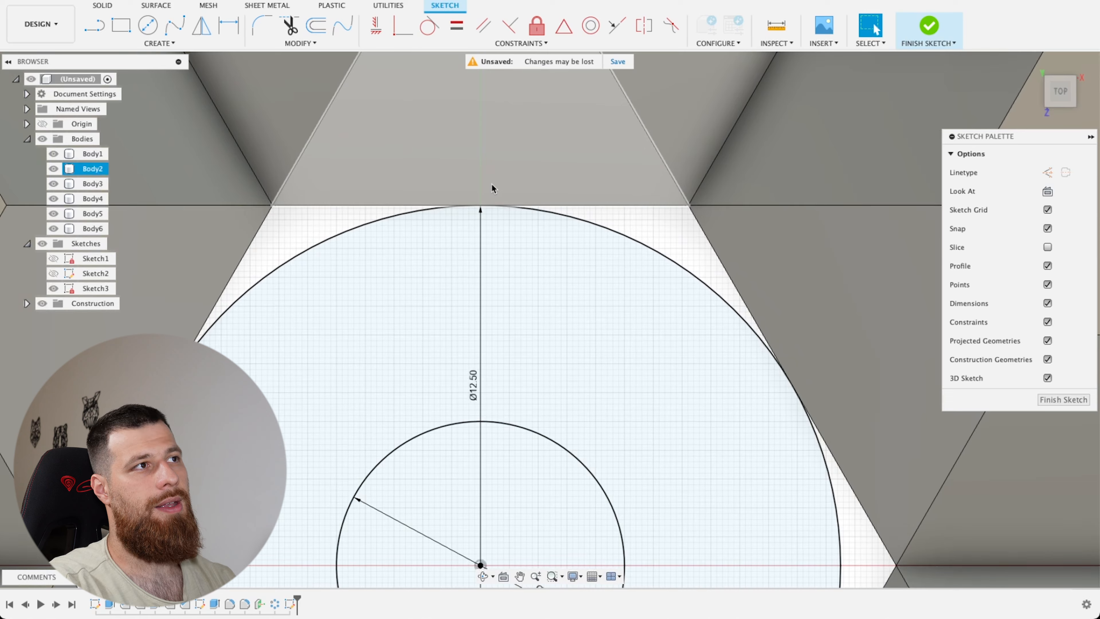
scroll(492, 187, down, 5)
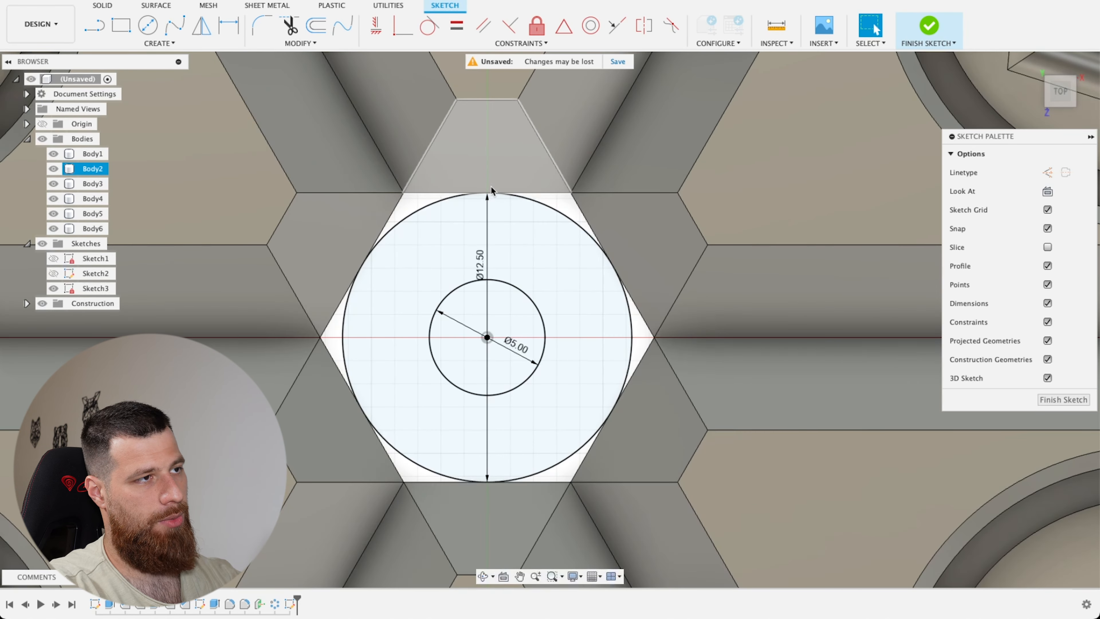
Convert both the 5 mm and the 12.5 mm circles to construction geometry
click(592, 245)
click(534, 303)
right_click(534, 303)
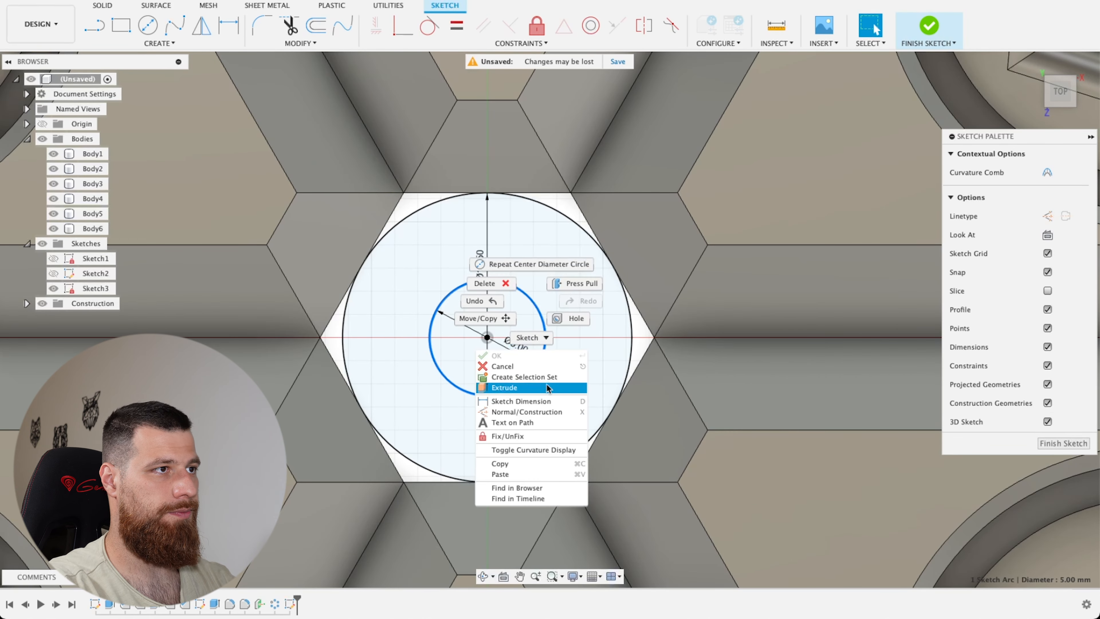
click(533, 412)
click(554, 215)
right_click(554, 215)
click(548, 322)
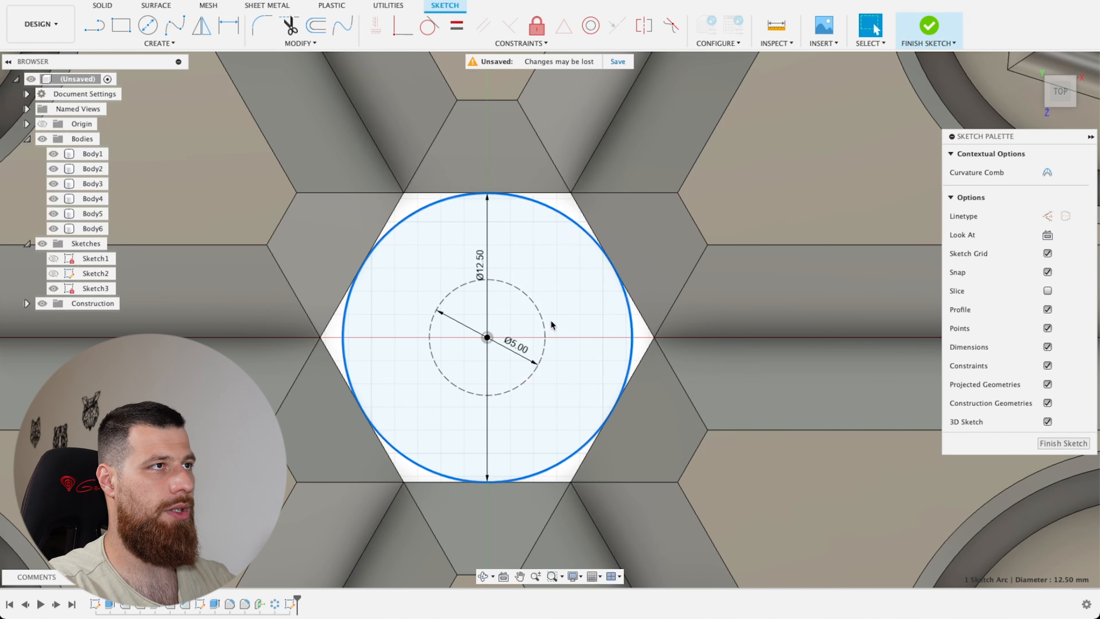
Draw a closed triangle of lines joining the hexagonal opening's two lower corners and the origin
key(l)
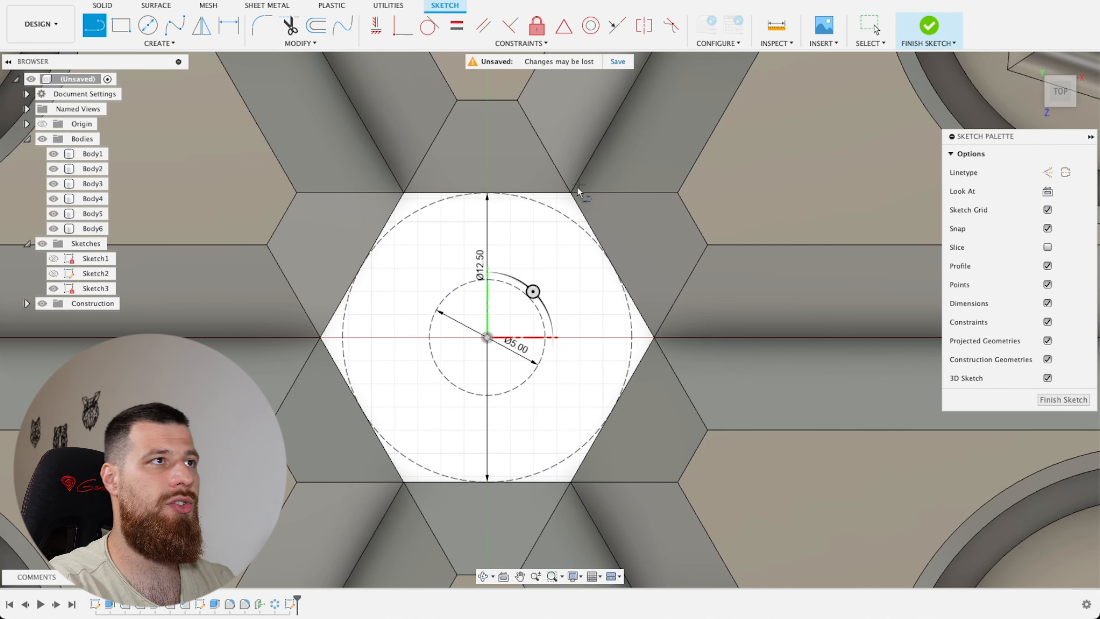
scroll(571, 197, up, 6)
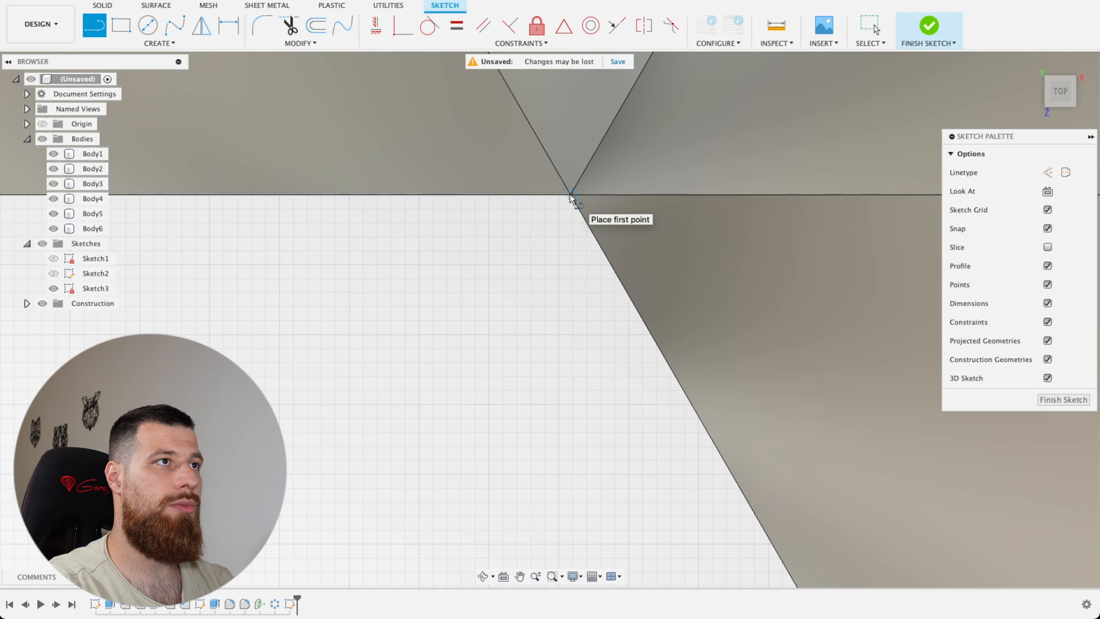
scroll(584, 186, down, 6)
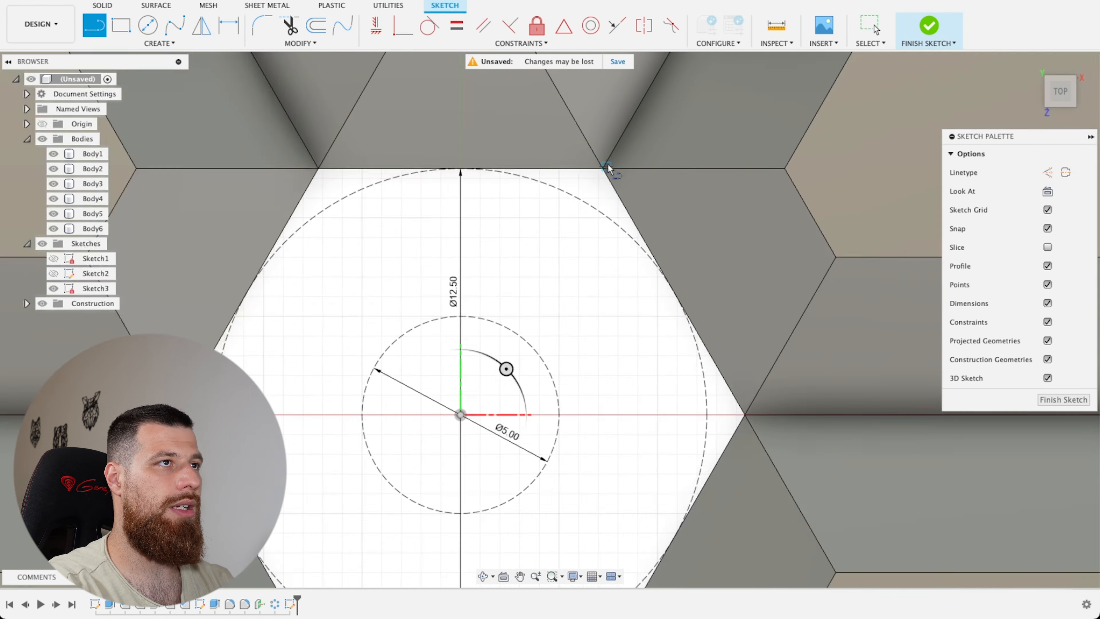
scroll(483, 383, up, 8)
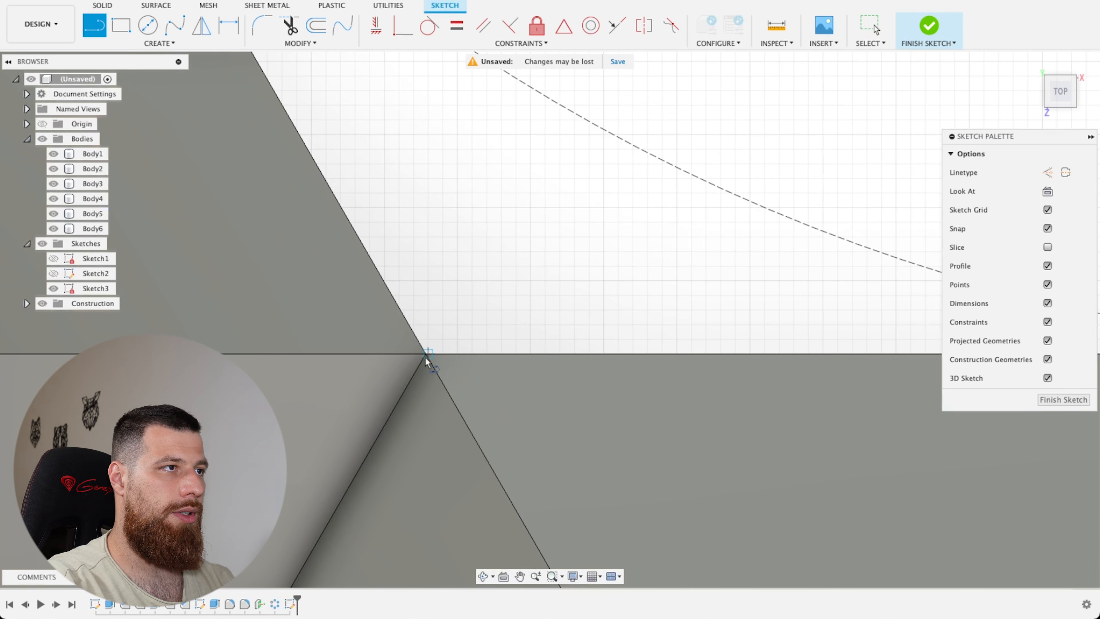
click(426, 356)
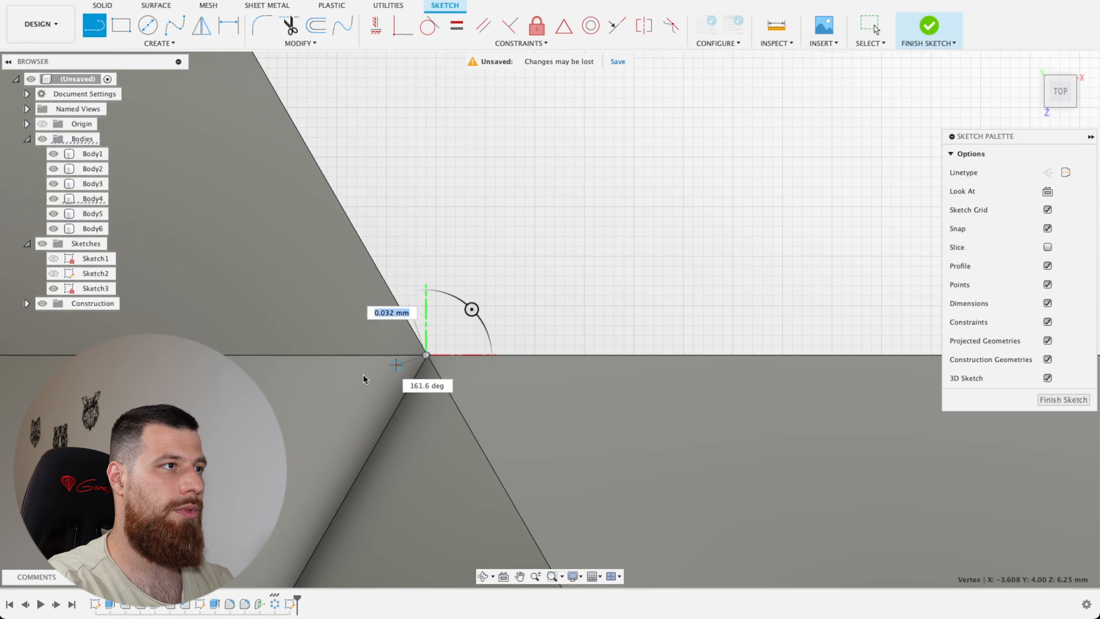
scroll(362, 380, down, 3)
scroll(362, 381, down, 3)
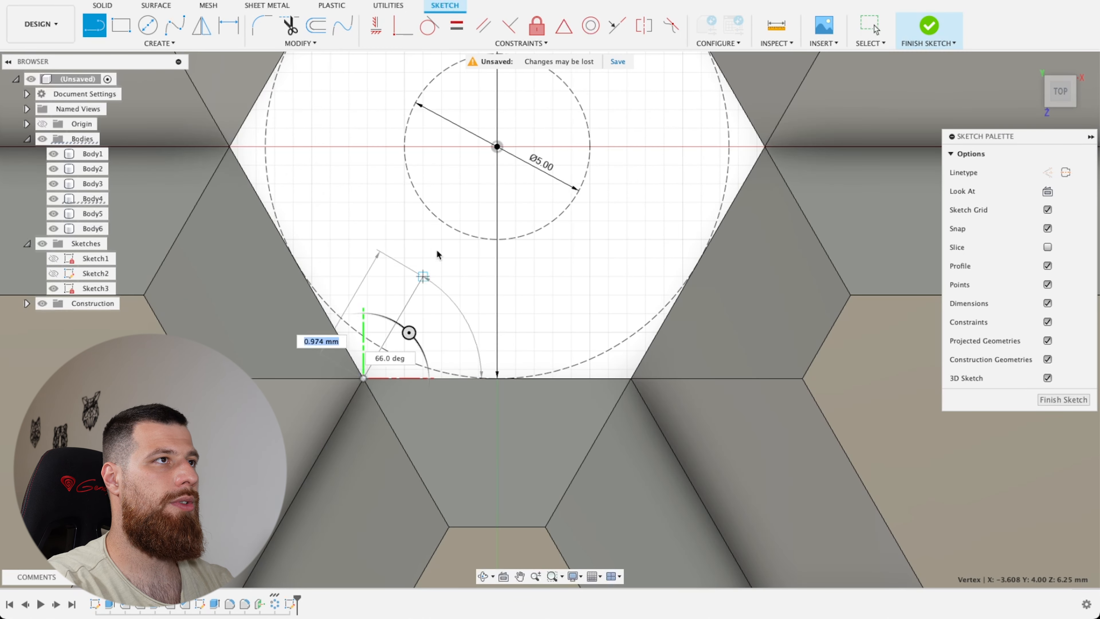
click(498, 147)
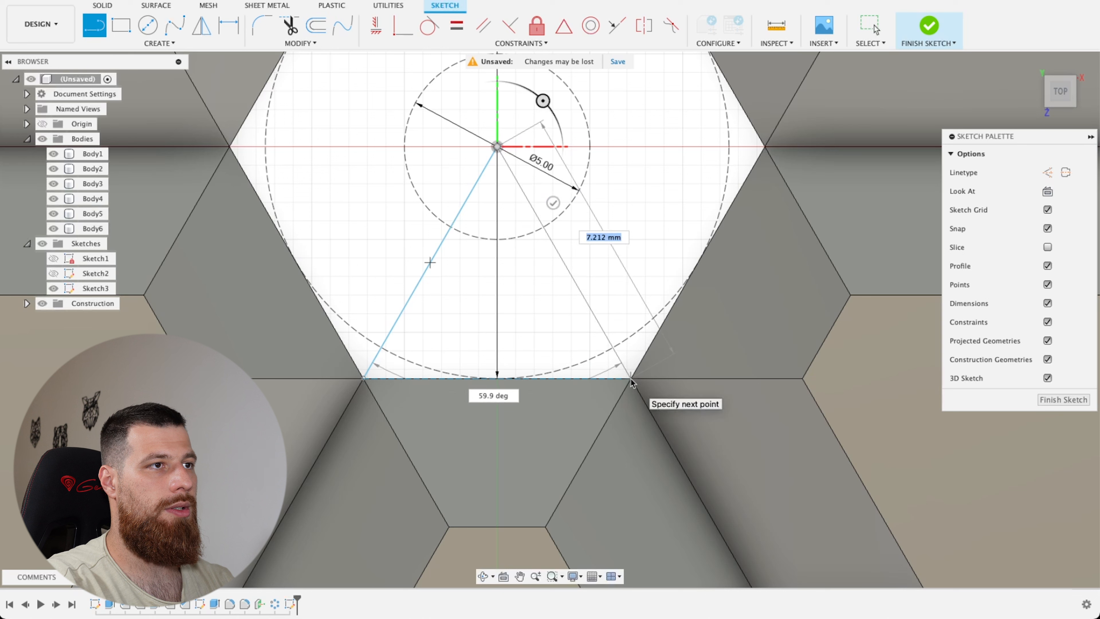
click(631, 379)
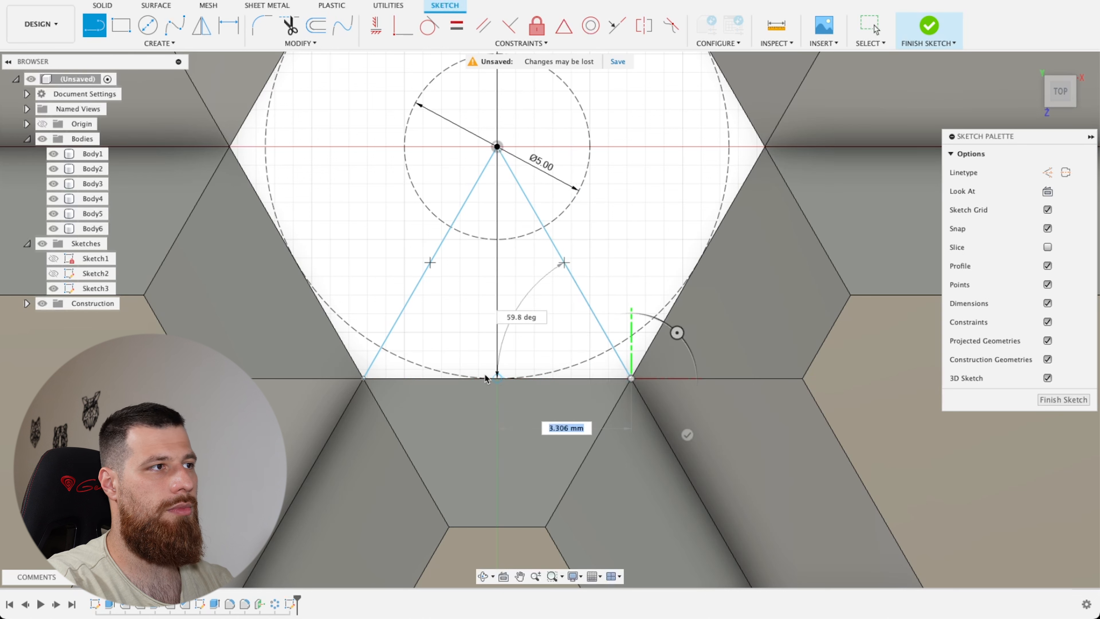
click(363, 379)
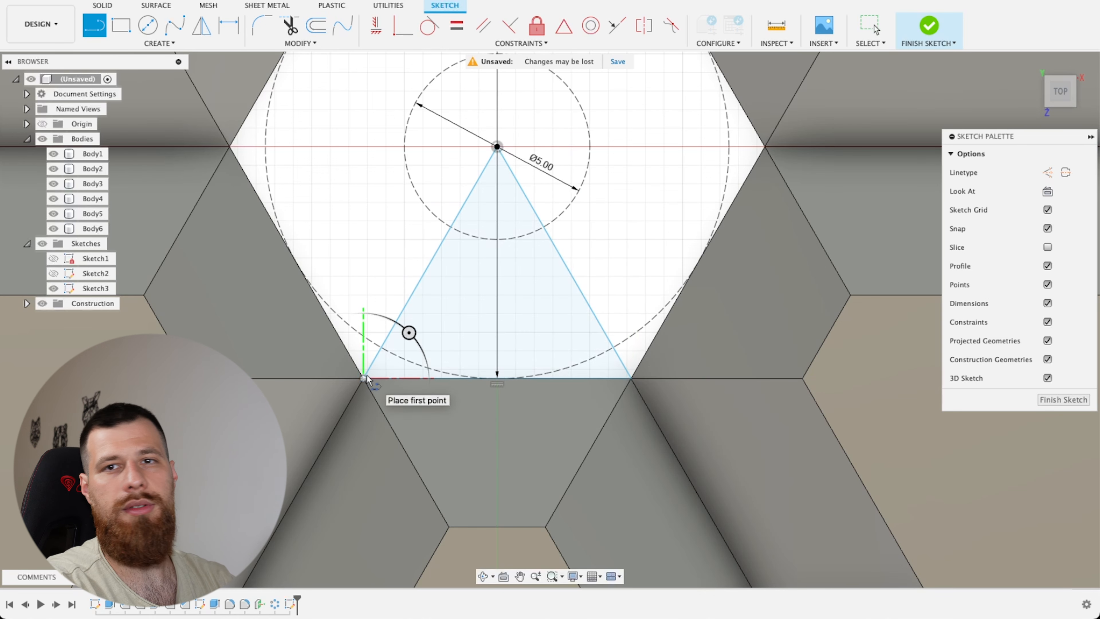
key(Escape)
Dimension the length of the triangle's slanted side between the origin and the opening's lower-left corner
key(d)
click(431, 262)
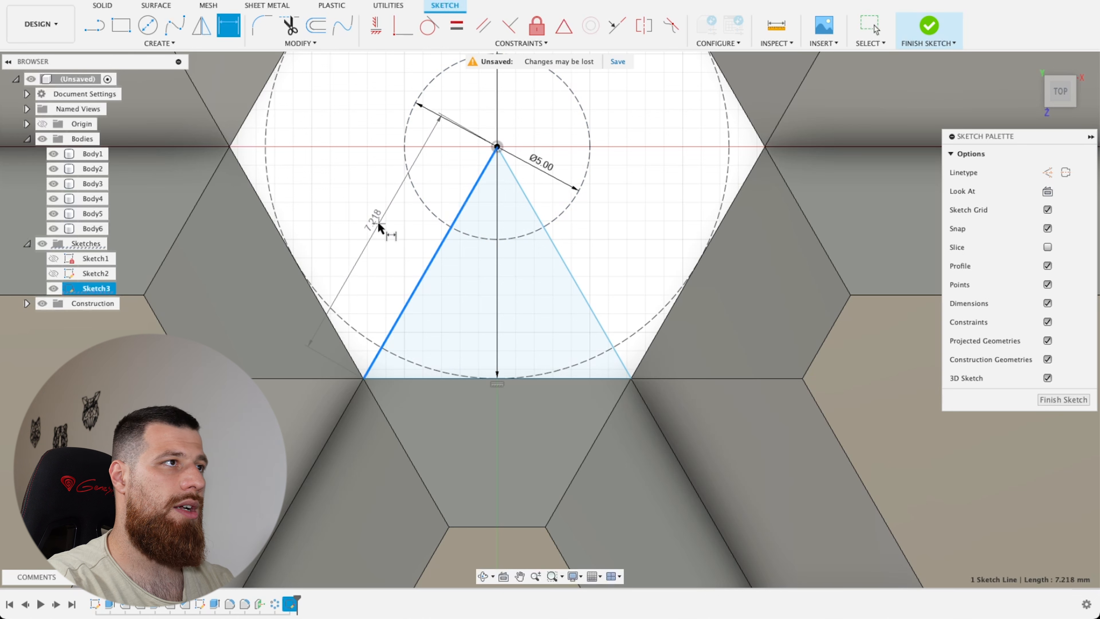
click(380, 228)
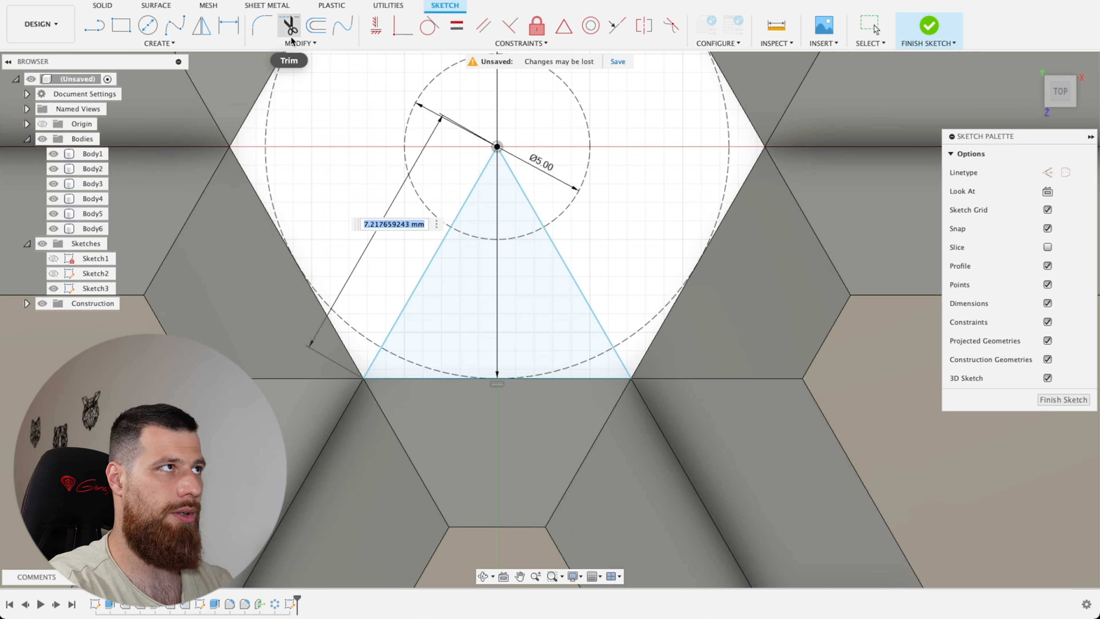
Open the parameters list and check the triangle_chamfer value against the triangle's side length
click(301, 43)
click(301, 175)
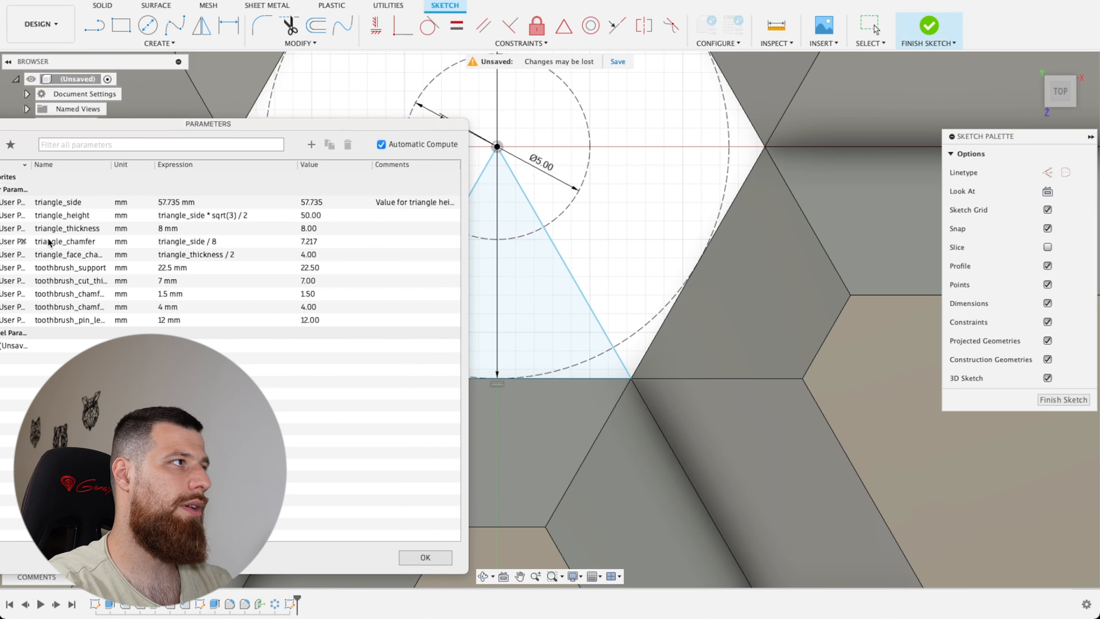
click(308, 244)
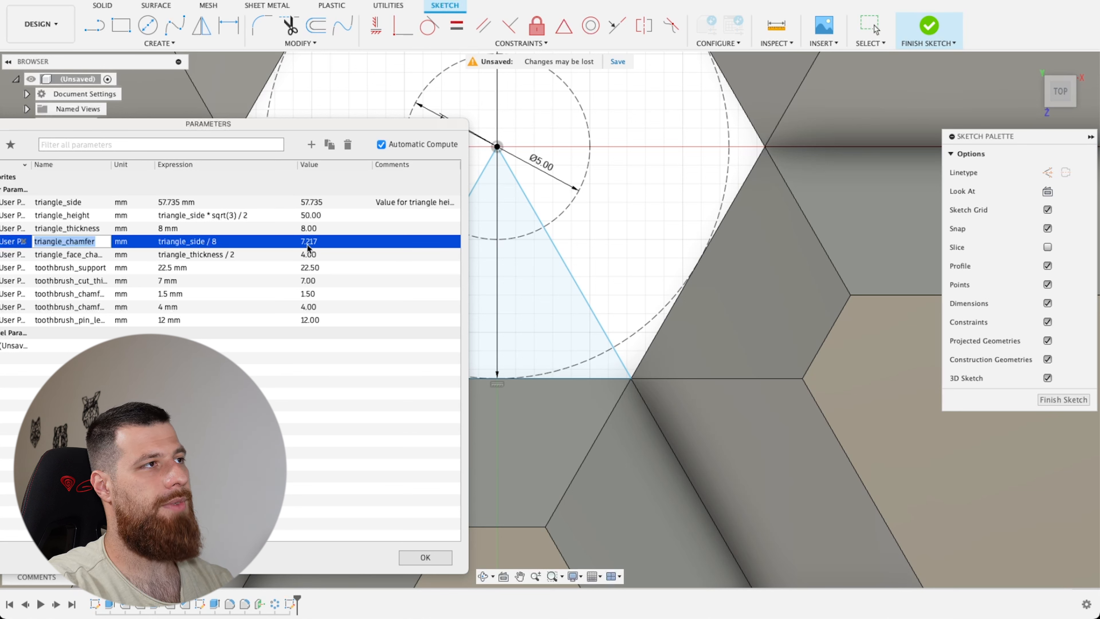
scroll(567, 339, down, 3)
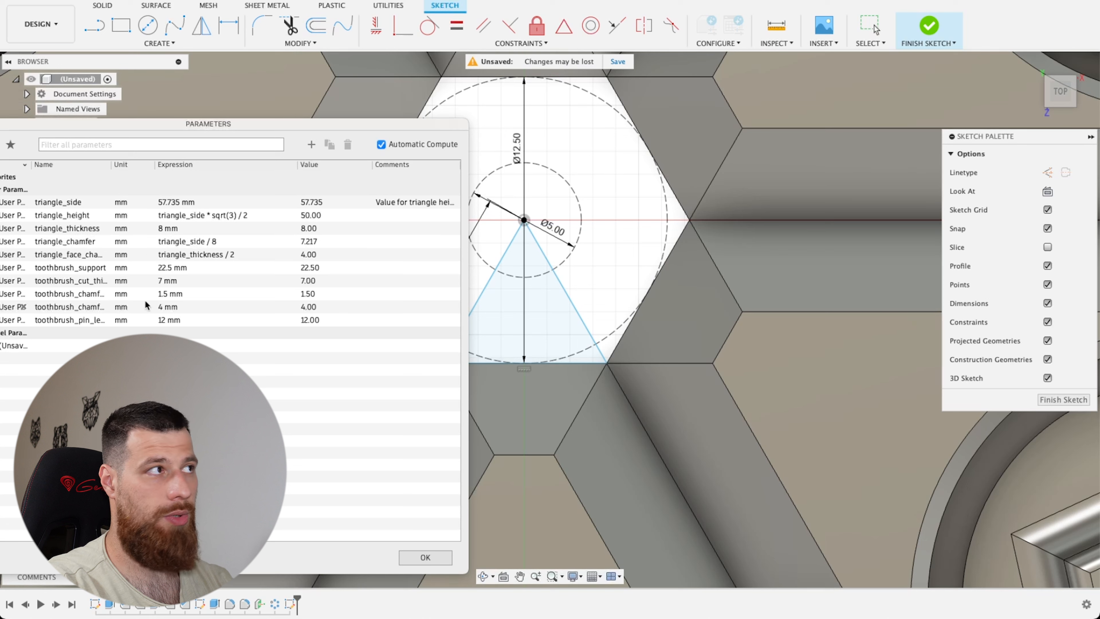
Add a user parameter circle_for_hex in mm with the expression triangle_chamfer * sqrt(3) / 2
click(312, 148)
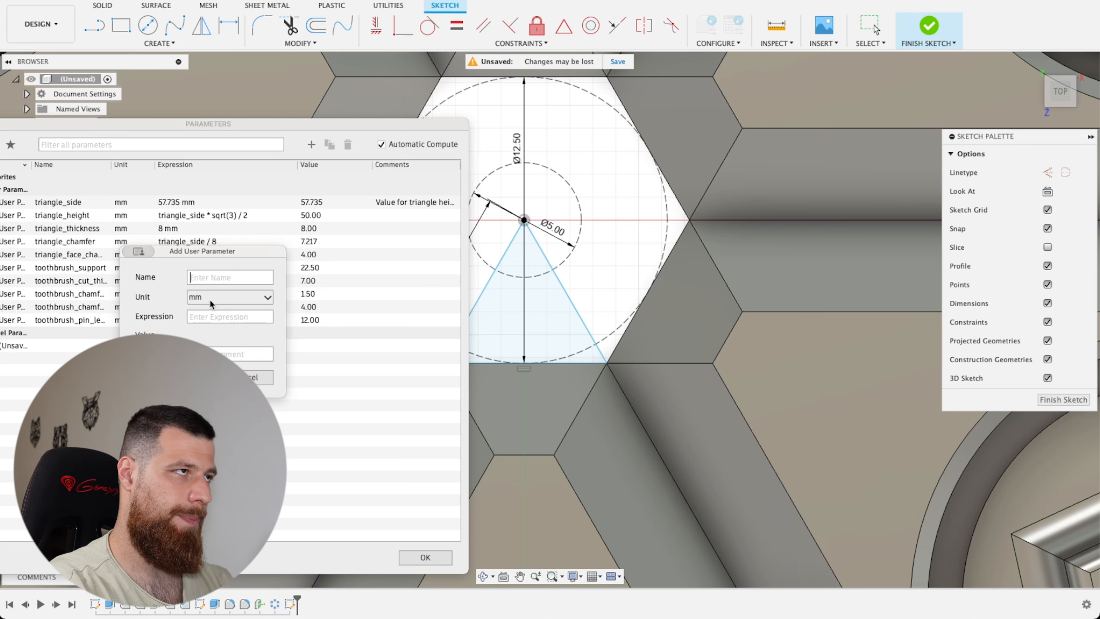
text(circle_for_hex)
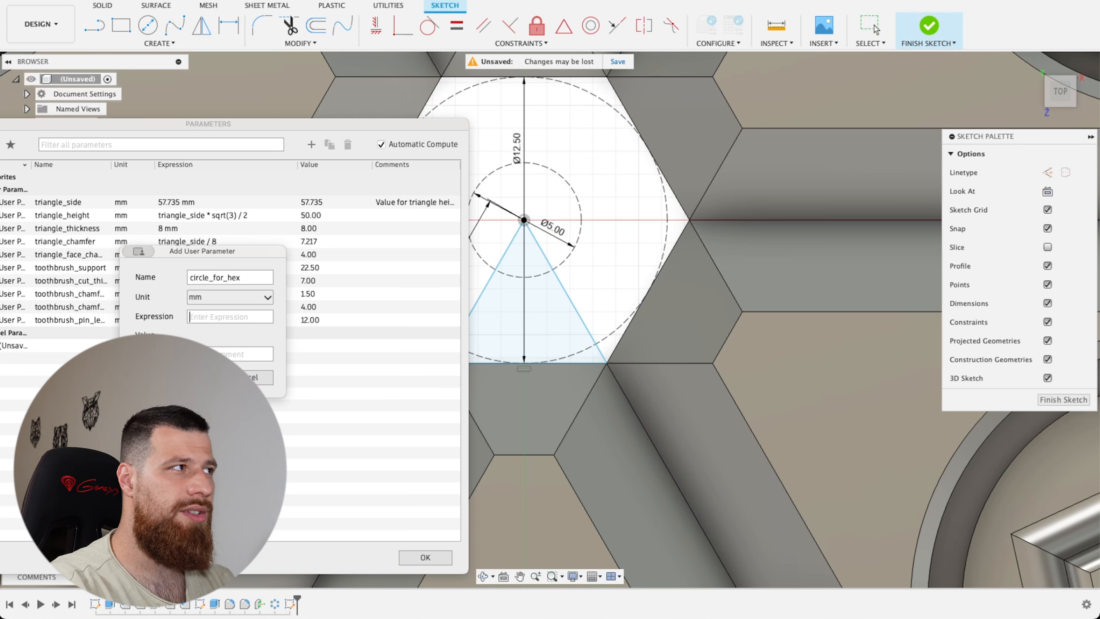
text(tira)
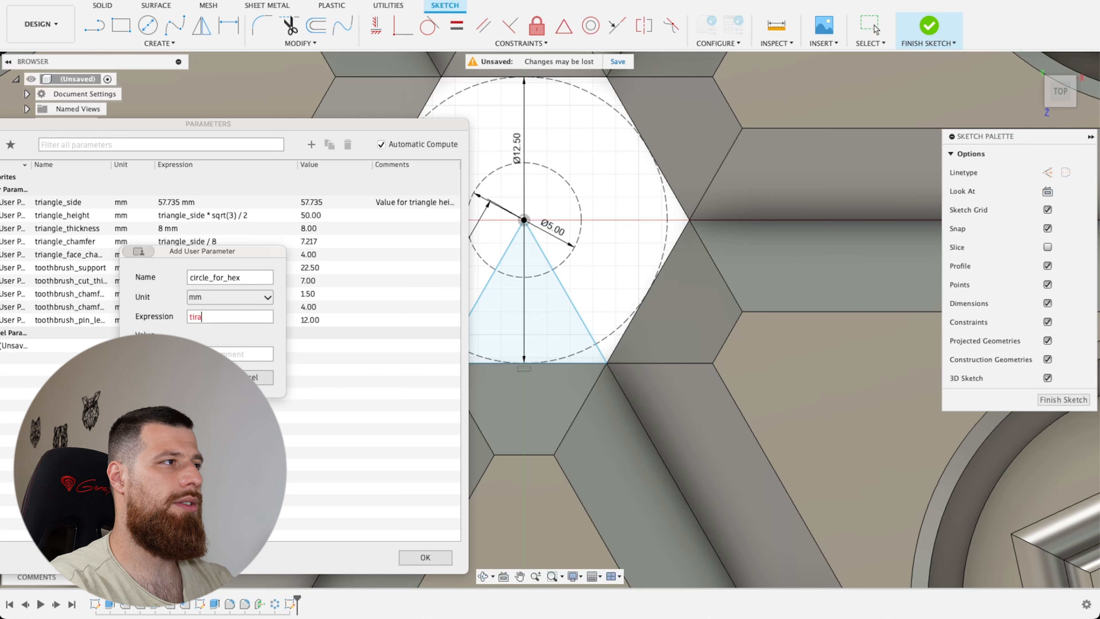
text(ia)
key(Return)
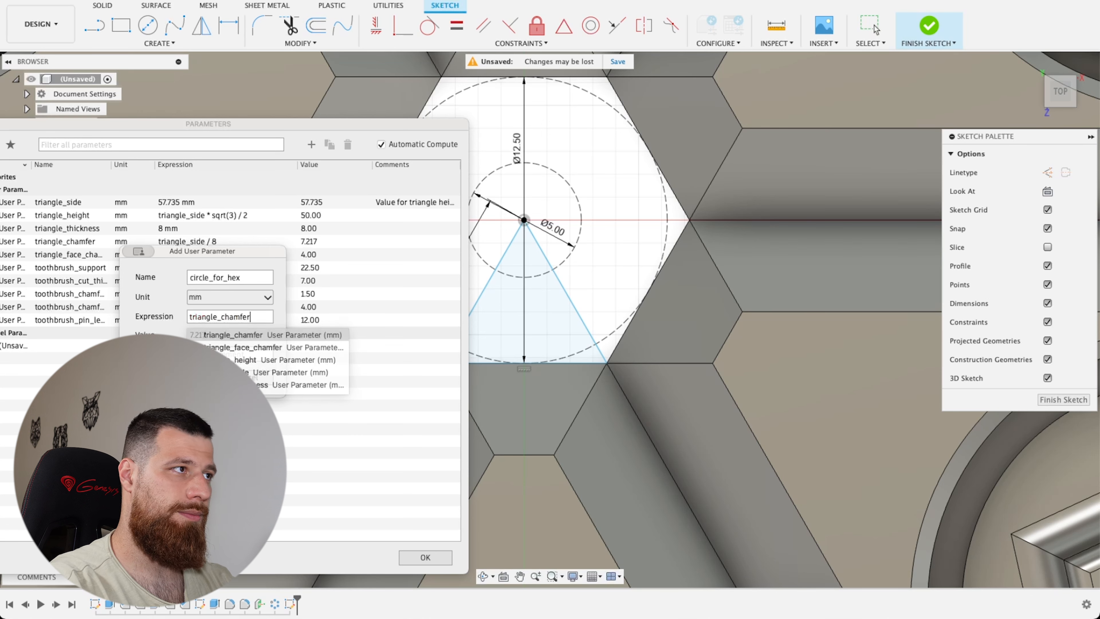
text(* sqr)
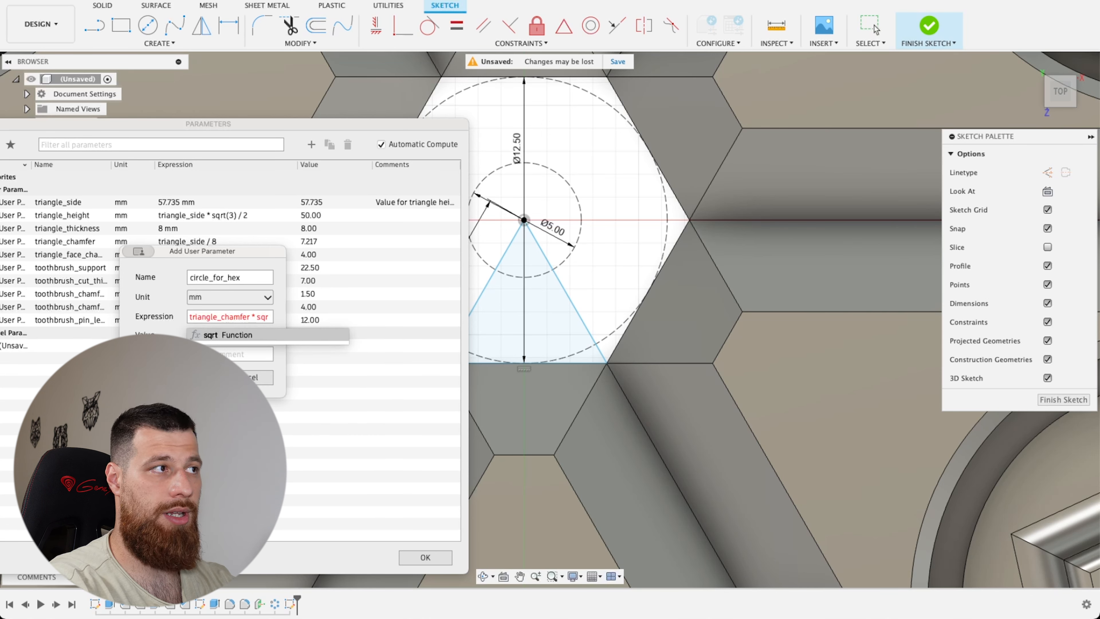
key(Return)
text(( 3))
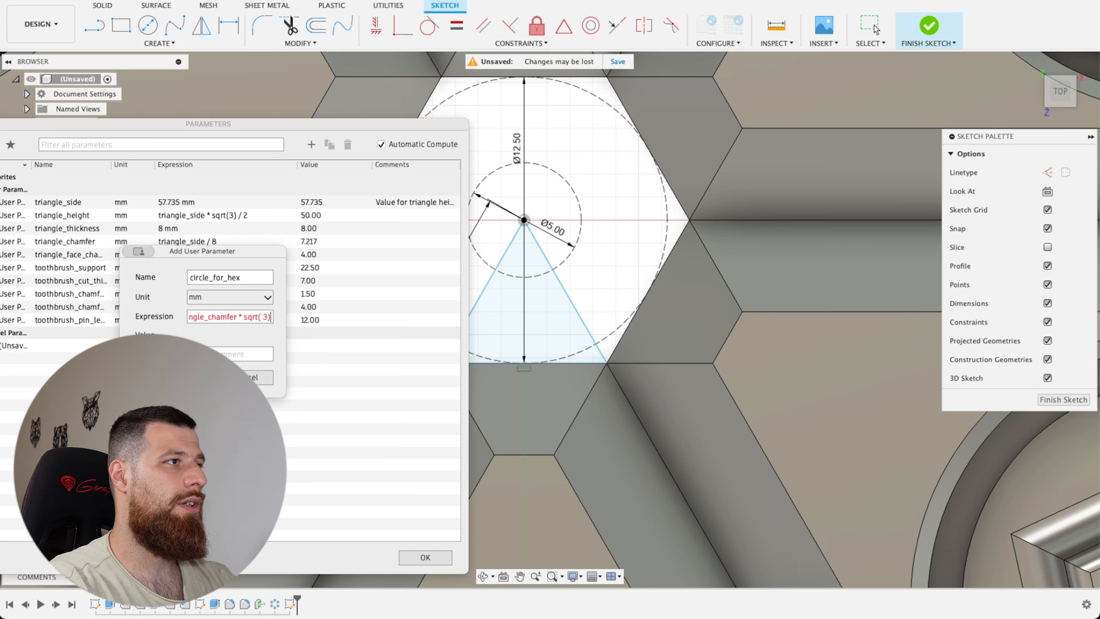
text( /2)
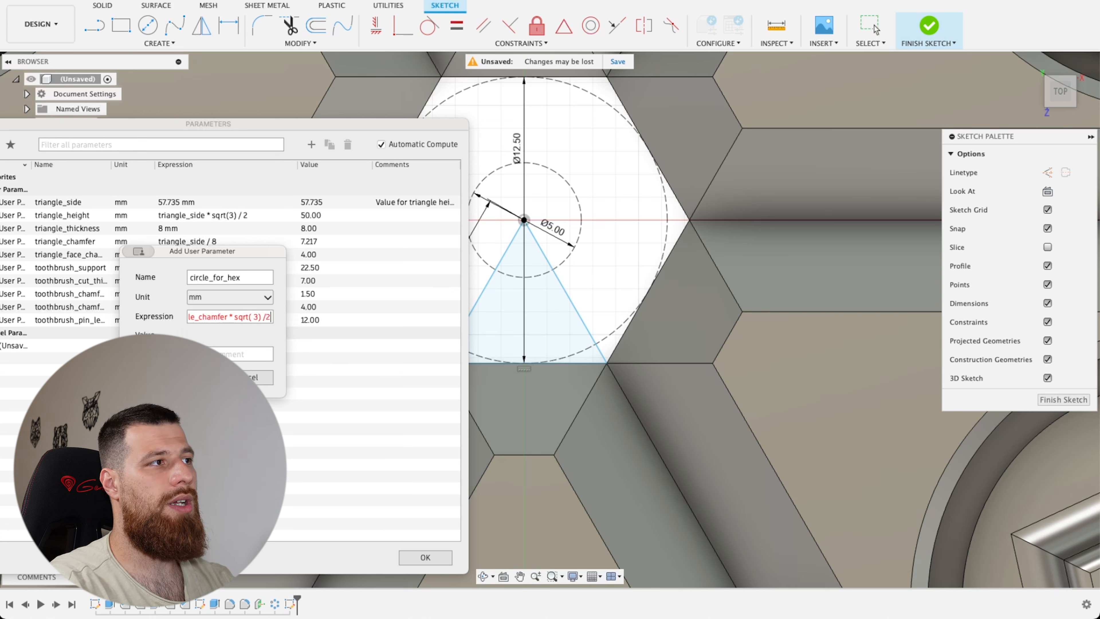
text( ))
key(BackSpace)
key(BackSpace)
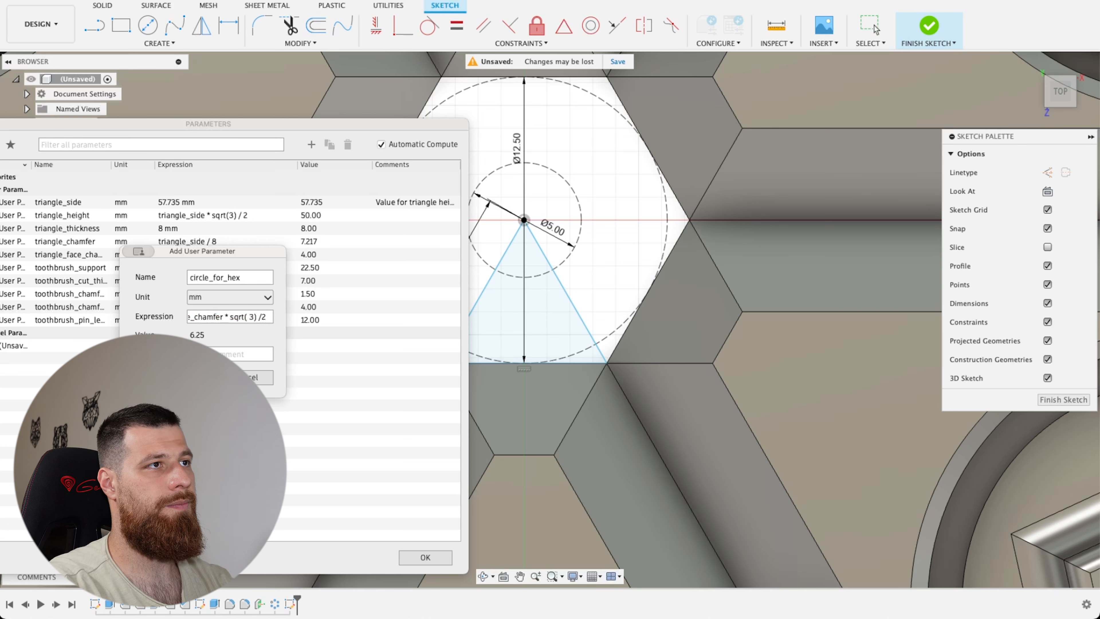
key(Return)
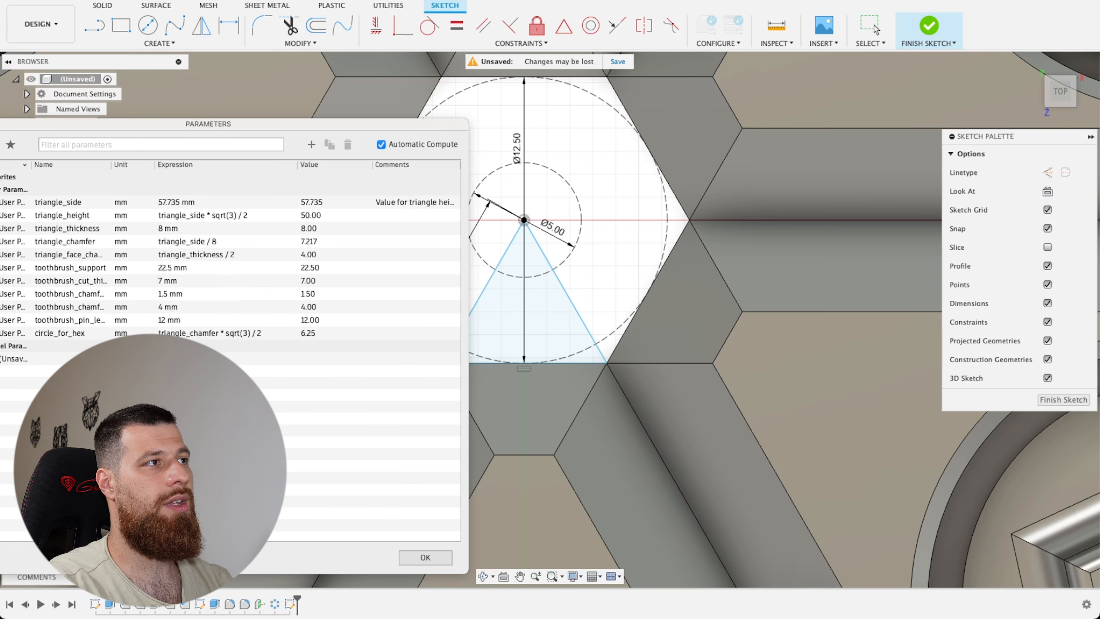
Change the circle_for_hex expression to triangle_chamfer * sqrt(3) and close the parameters list
double_click(58, 335)
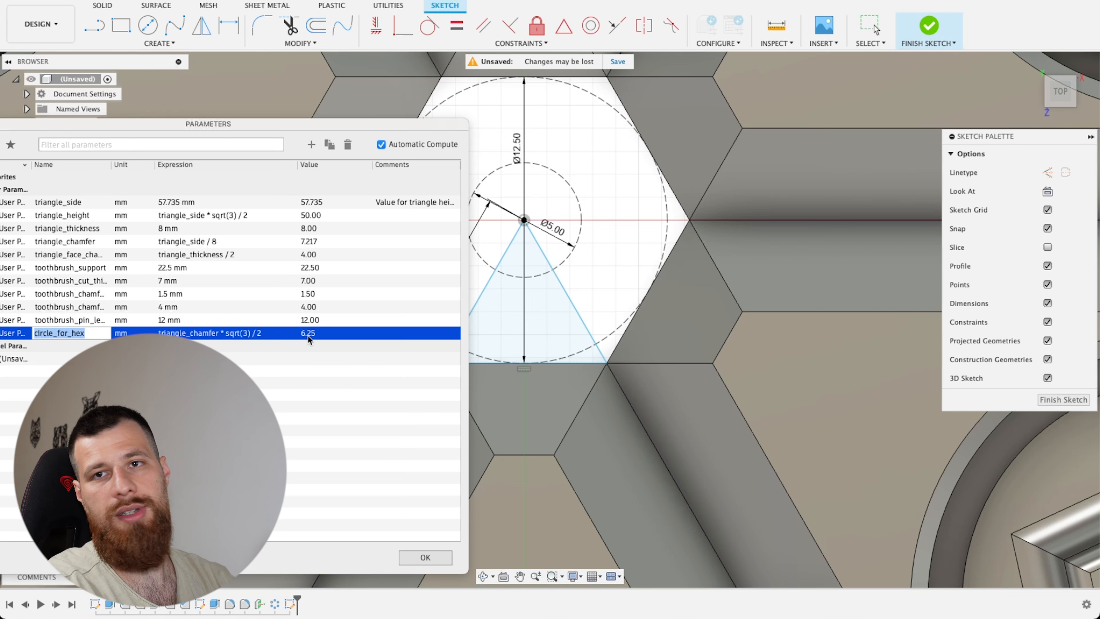
key(Tab)
key(BackSpace)
key(BackSpace)
key(BackSpace)
key(Return)
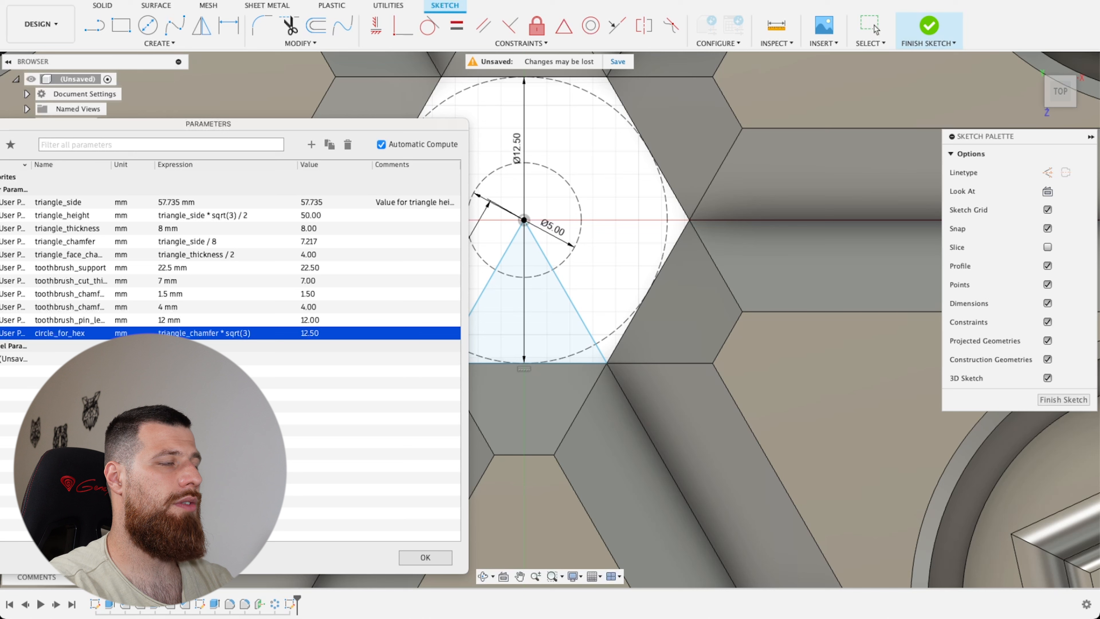
click(576, 296)
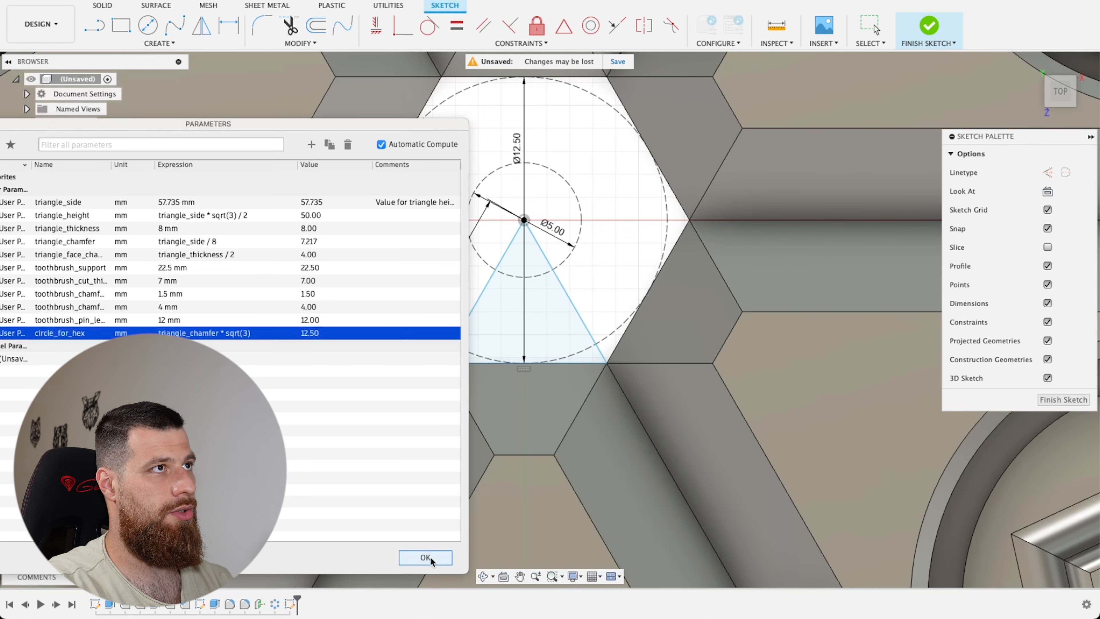
click(425, 557)
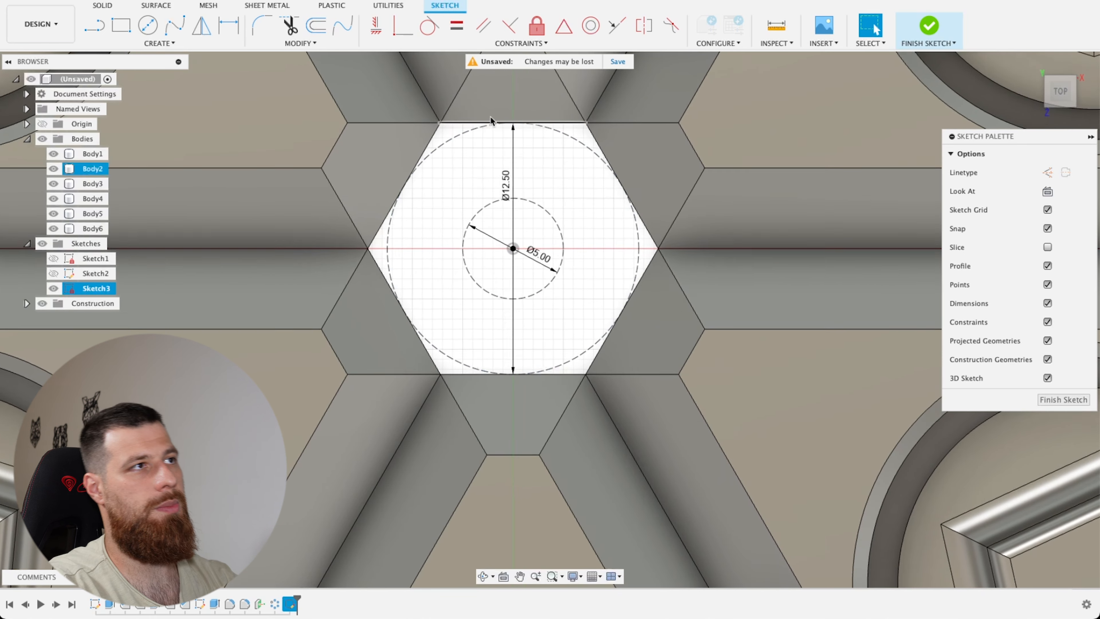
Set the outer construction circle's diameter to circle_for_hex and move the inner circle's dimension label outside that circle
scroll(515, 227, up, 3)
double_click(519, 230)
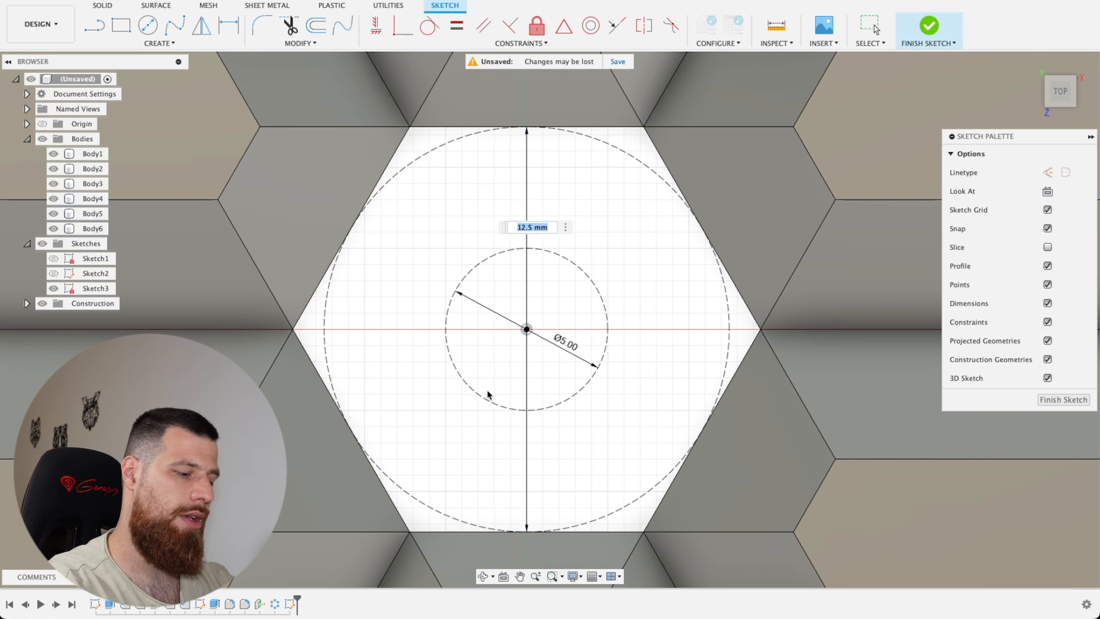
text(cir)
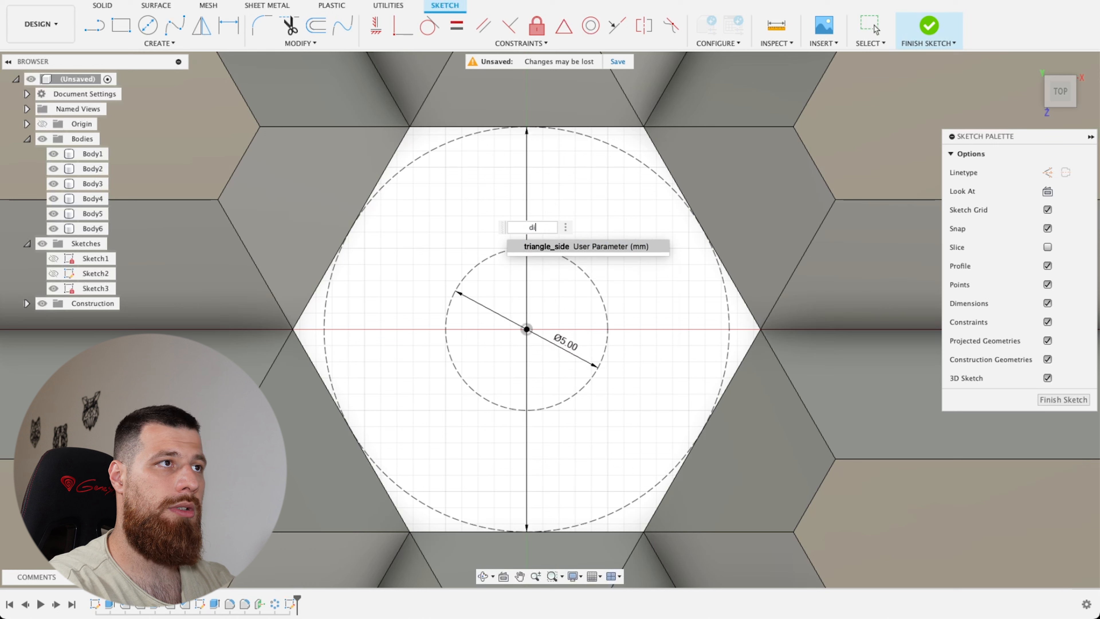
key(Return)
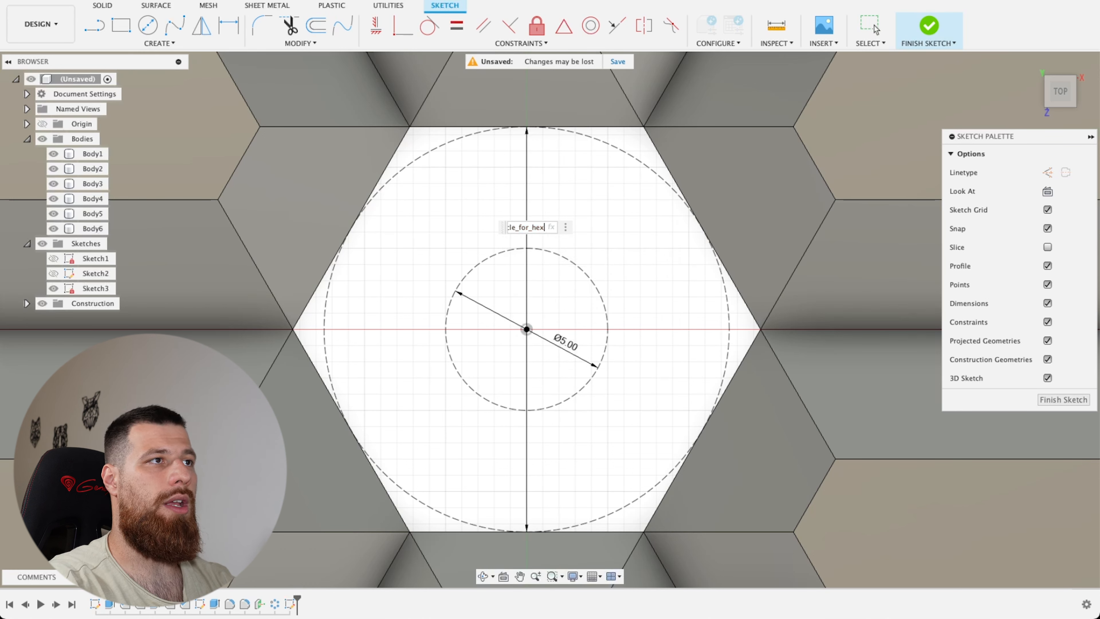
key(Return)
drag(565, 342, 571, 222)
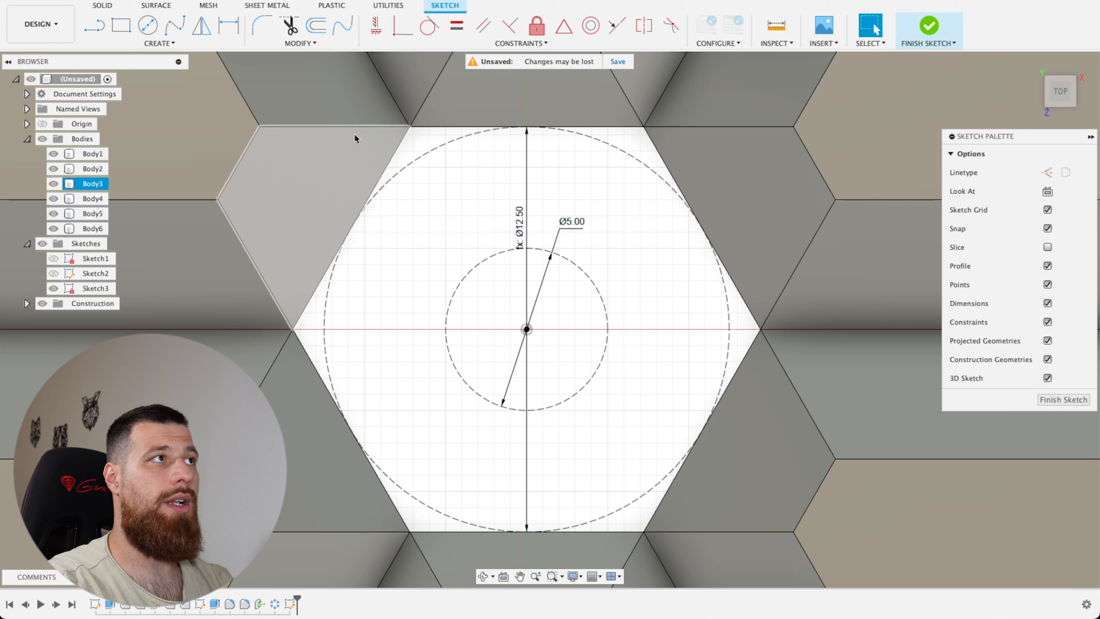
Add a user parameter circle_for_screw with a value of 5 mm and close the parameters list
click(300, 43)
click(298, 174)
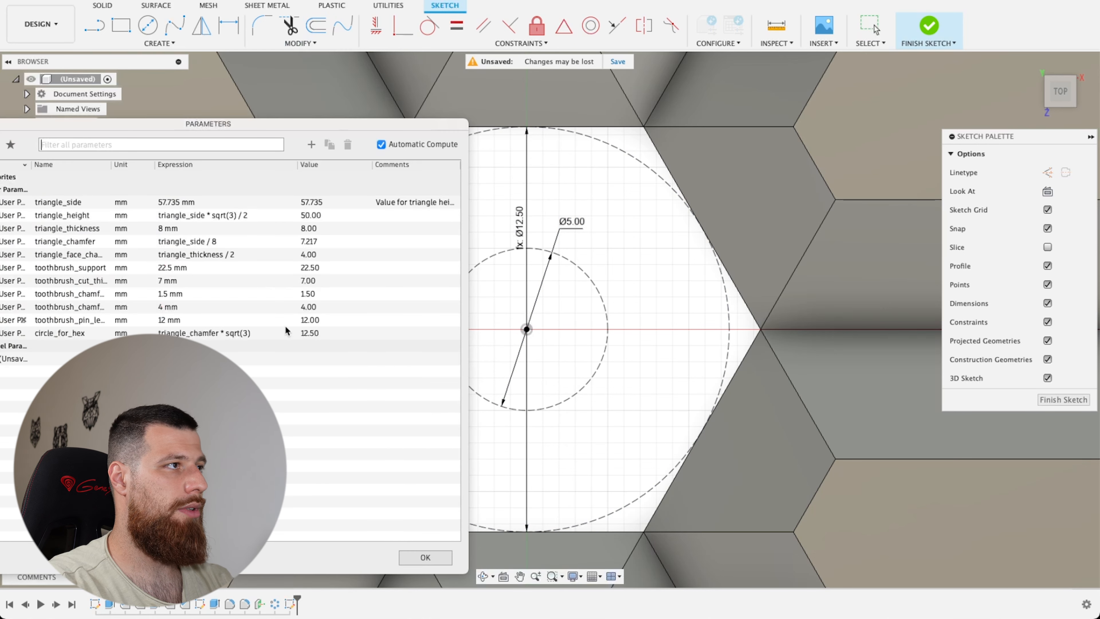
click(310, 144)
text(circle_for_)
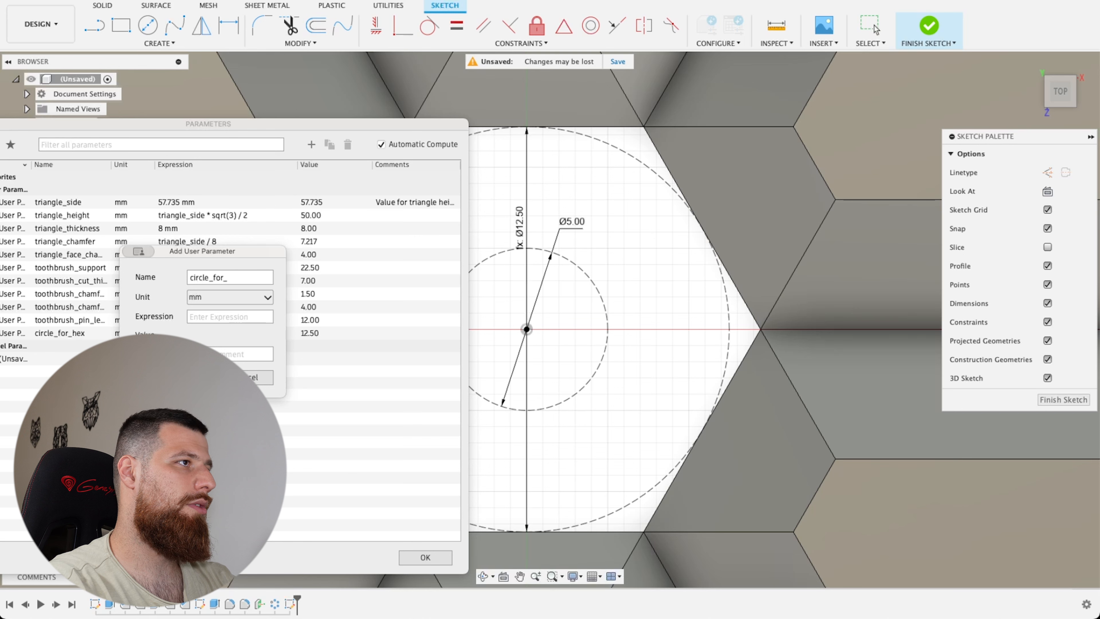
text(5)
key(Return)
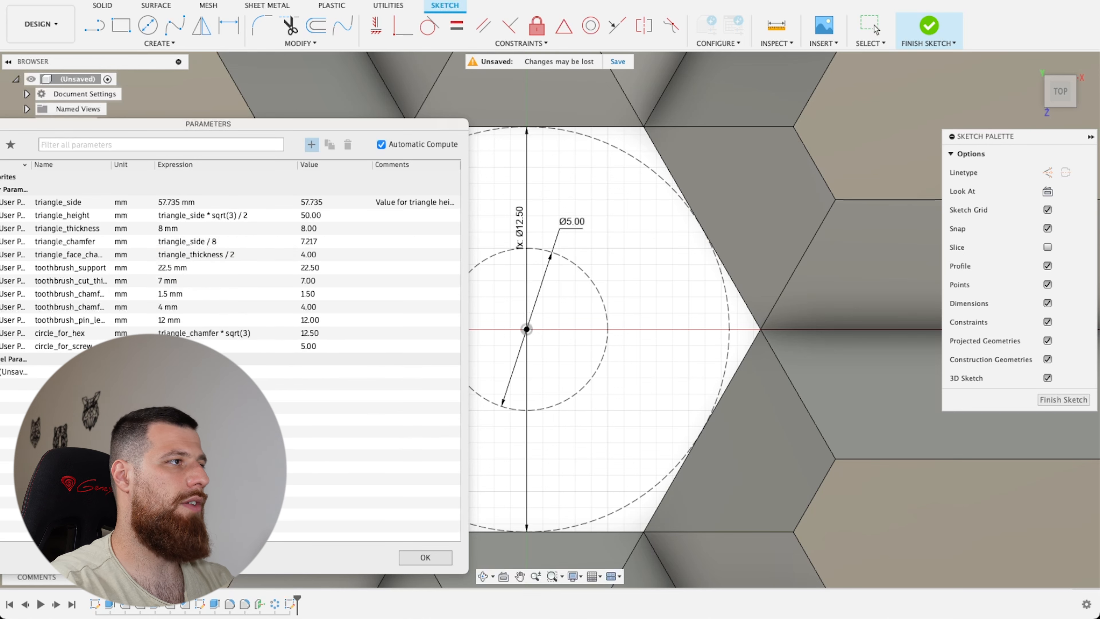
click(425, 557)
Sketch a six-sided circumscribed polygon centred on the circles, with its upper edge's midpoint on the outer construction circle
click(160, 43)
click(155, 109)
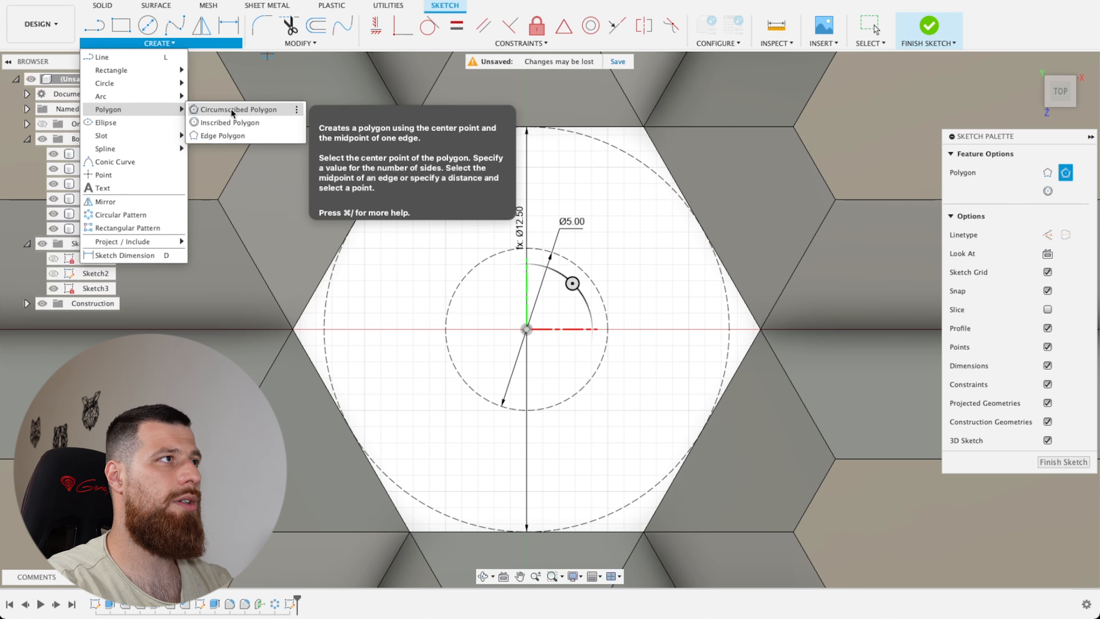
click(232, 110)
click(527, 330)
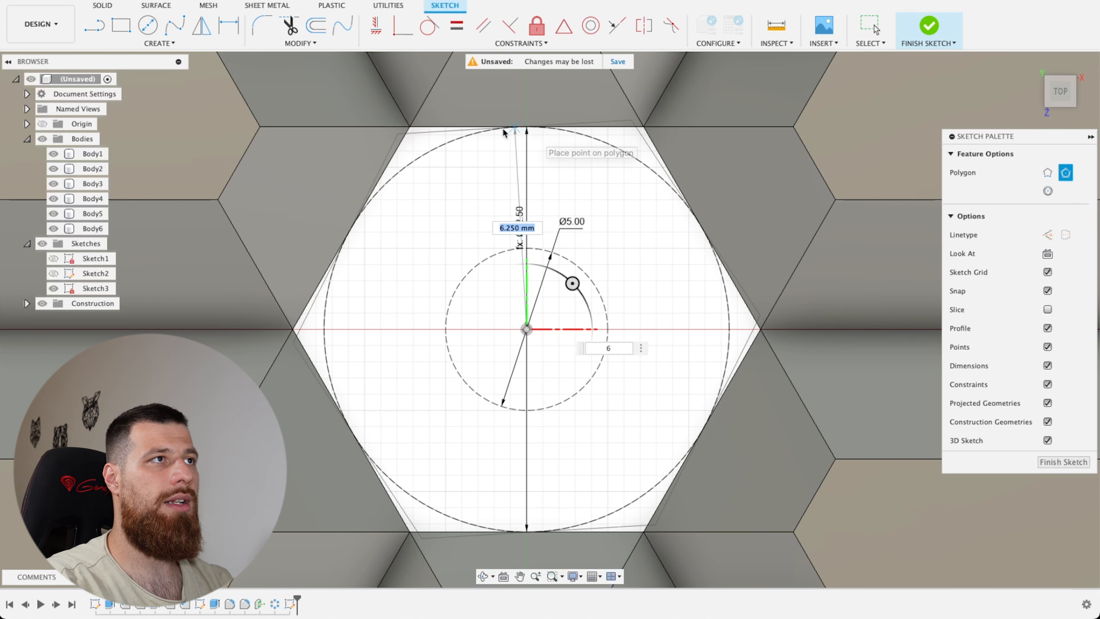
click(525, 132)
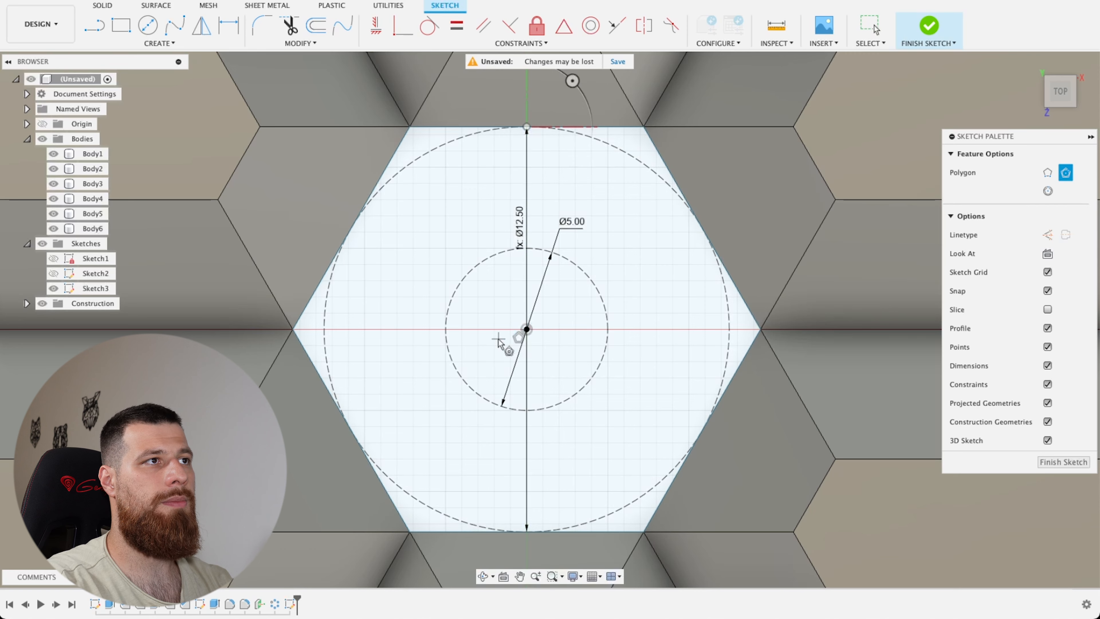
scroll(409, 311, down, 1)
key(Escape)
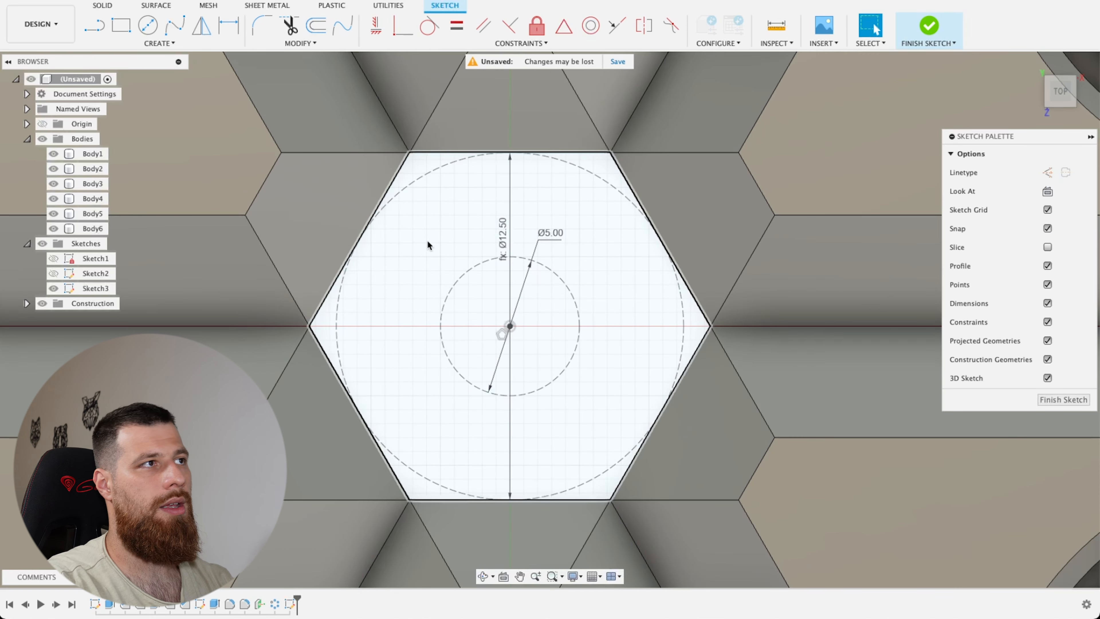
Turn the inner construction circle into regular geometry and finish the sketch
shift+middle_drag(430, 280, 441, 266)
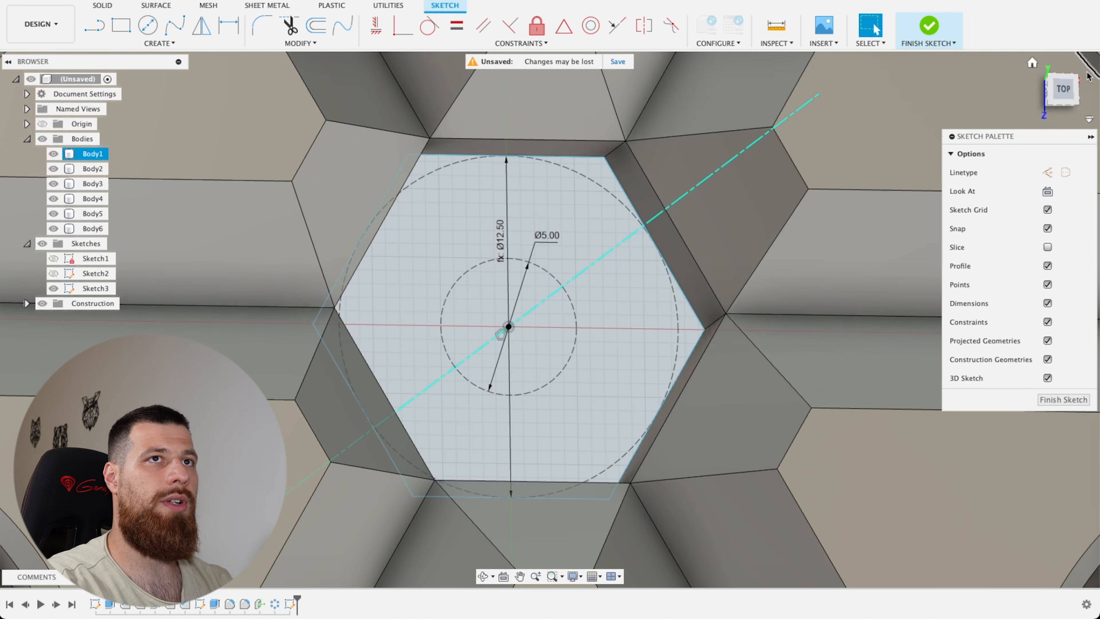
click(1066, 92)
key(super+Return)
Extrude the hexagonal profile around the inner circle by triangle_thickness / 2 as a new body
click(436, 293)
shift+middle_drag(435, 292, 447, 271)
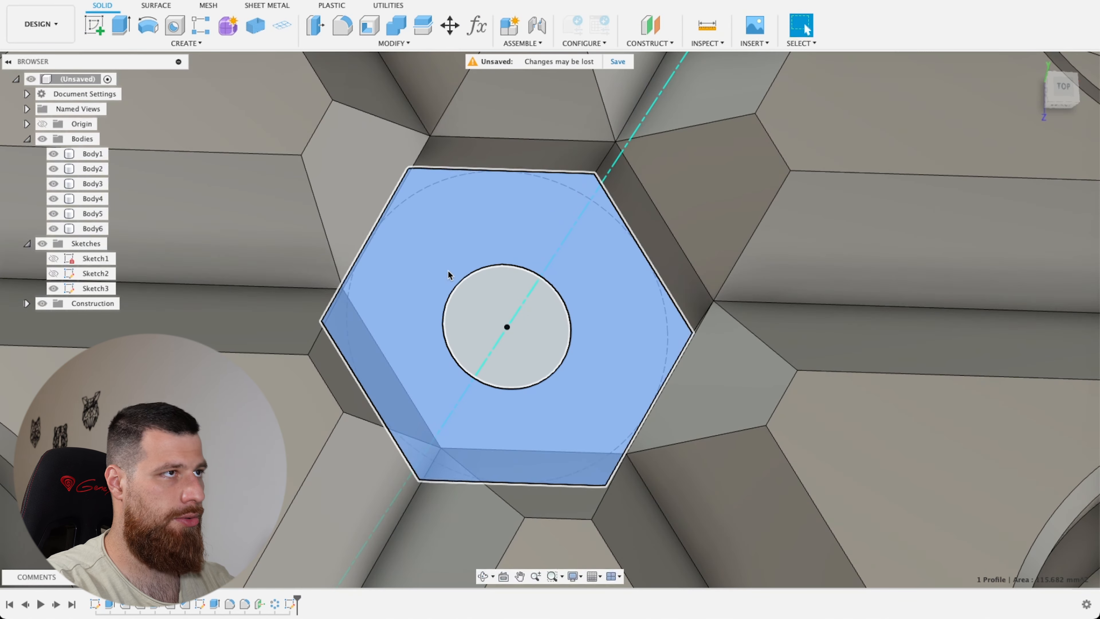
key(e)
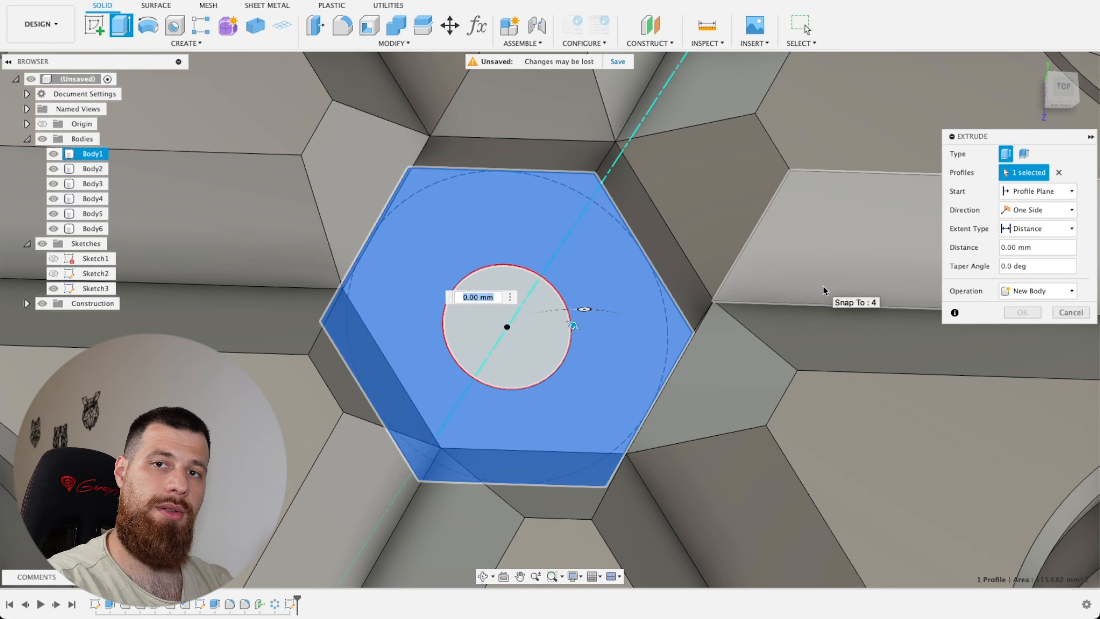
text(thi)
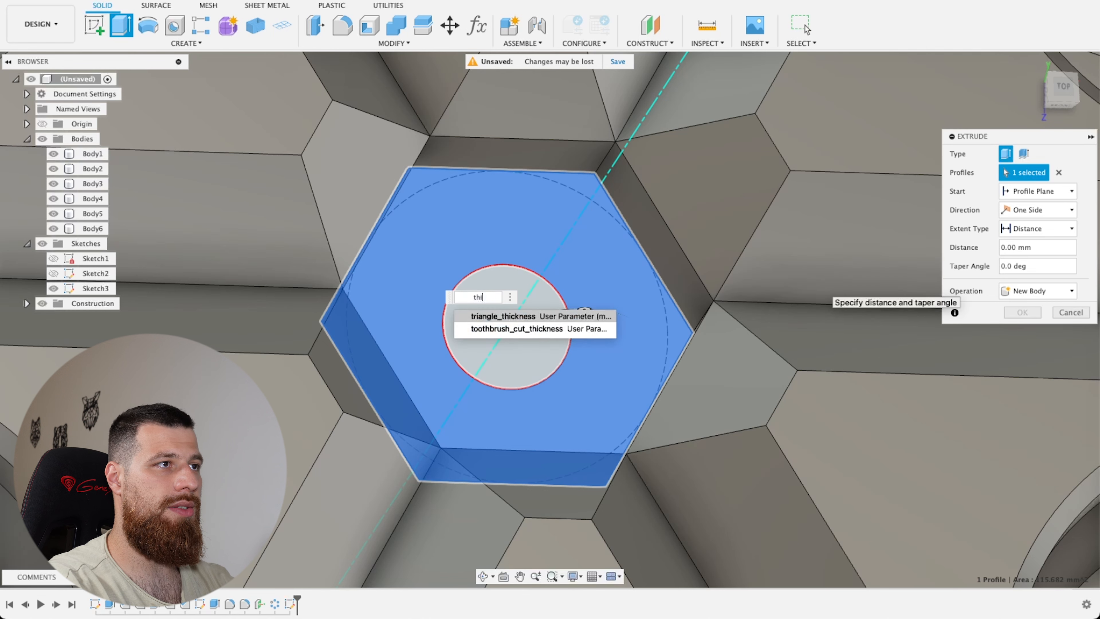
key(Return)
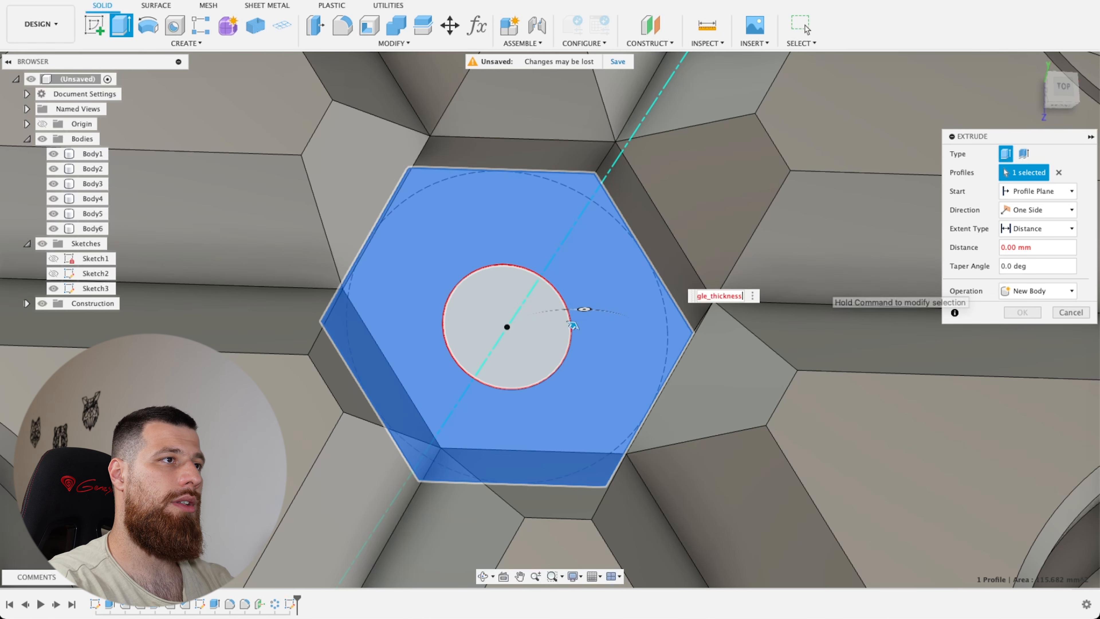
text(/2)
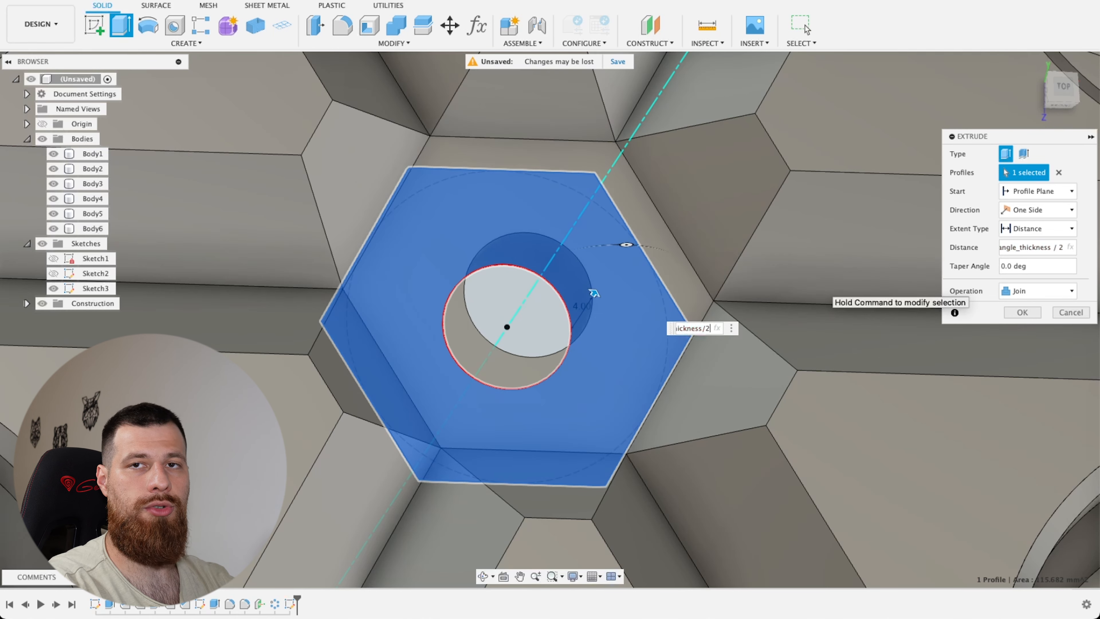
click(1036, 291)
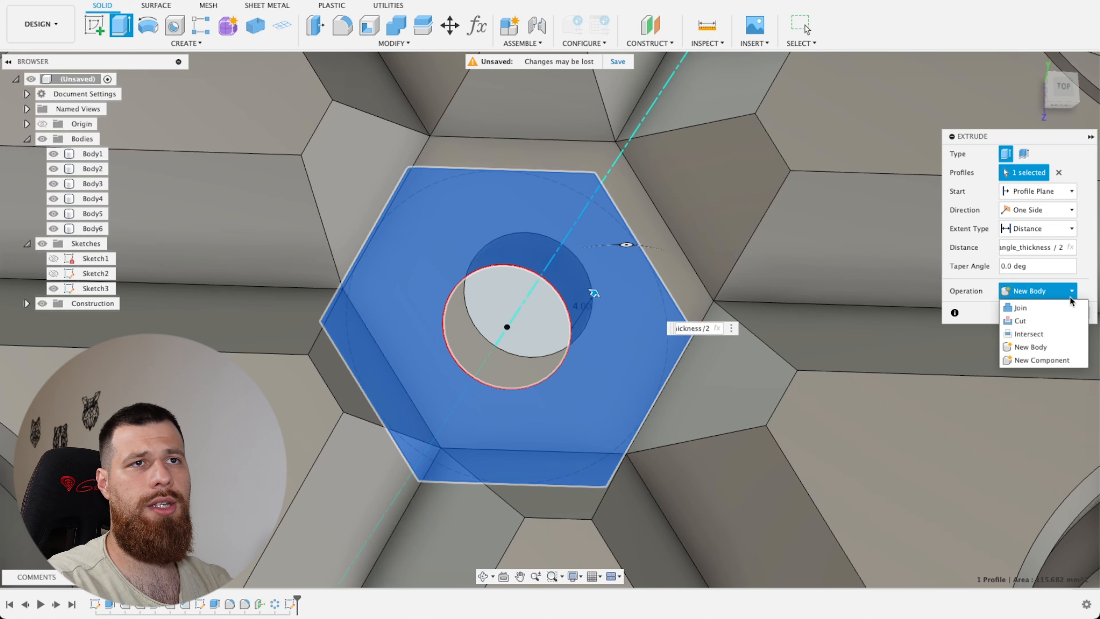
click(1016, 352)
click(1021, 312)
Start a joined extrusion of the hexagonal body's top face with distance triangle_thickness / 2 and a 45-degree taper angle
shift+middle_drag(712, 401, 494, 287)
click(451, 337)
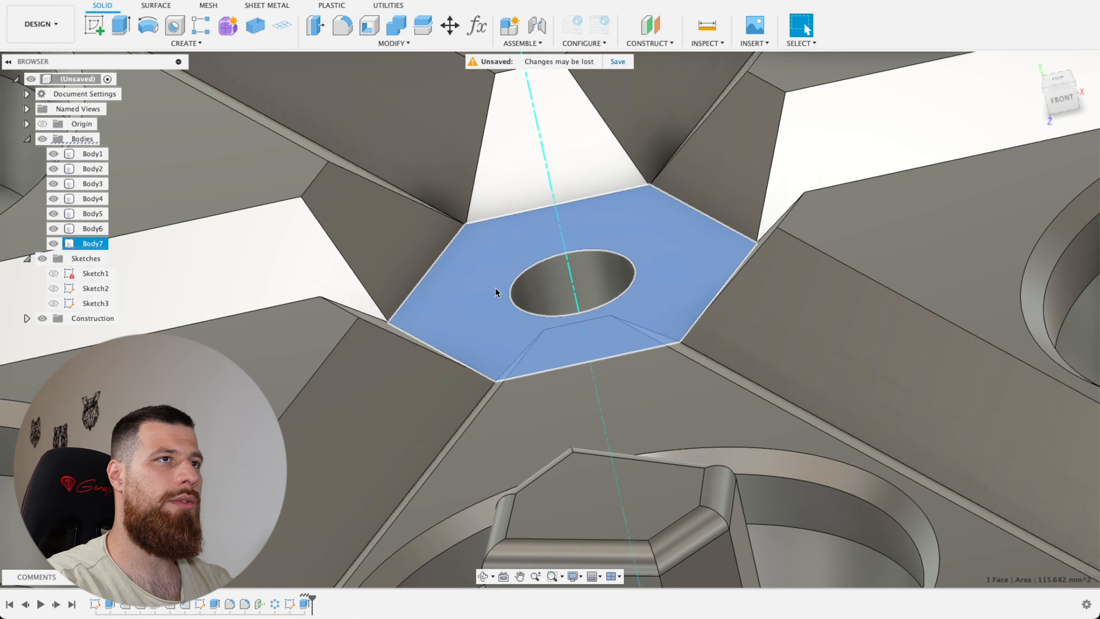
scroll(653, 195, up, 4)
scroll(506, 304, down, 5)
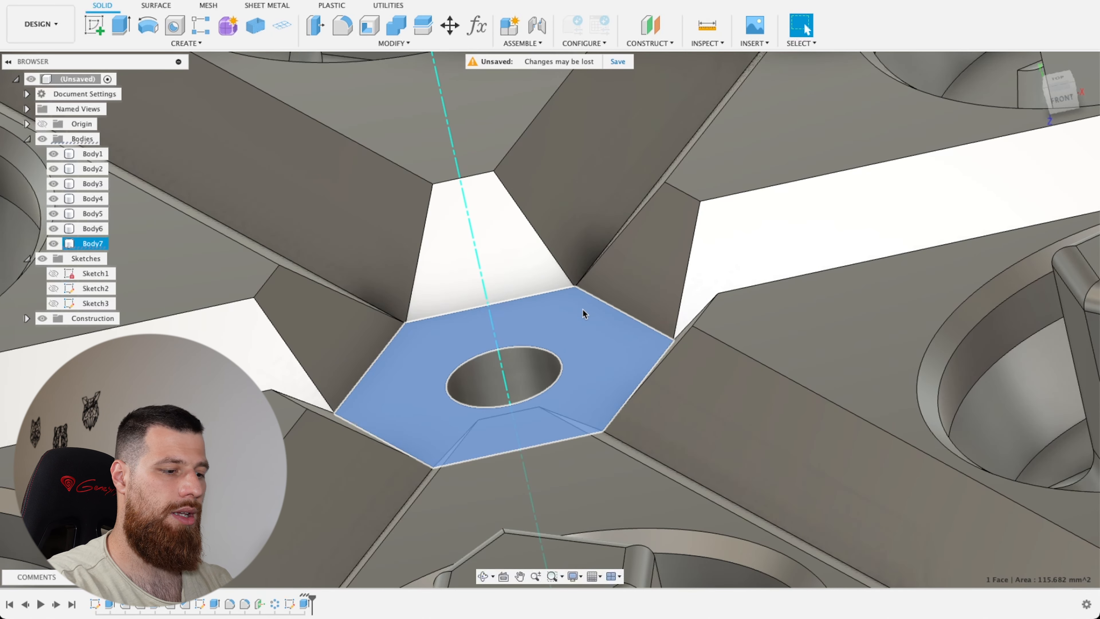
key(e)
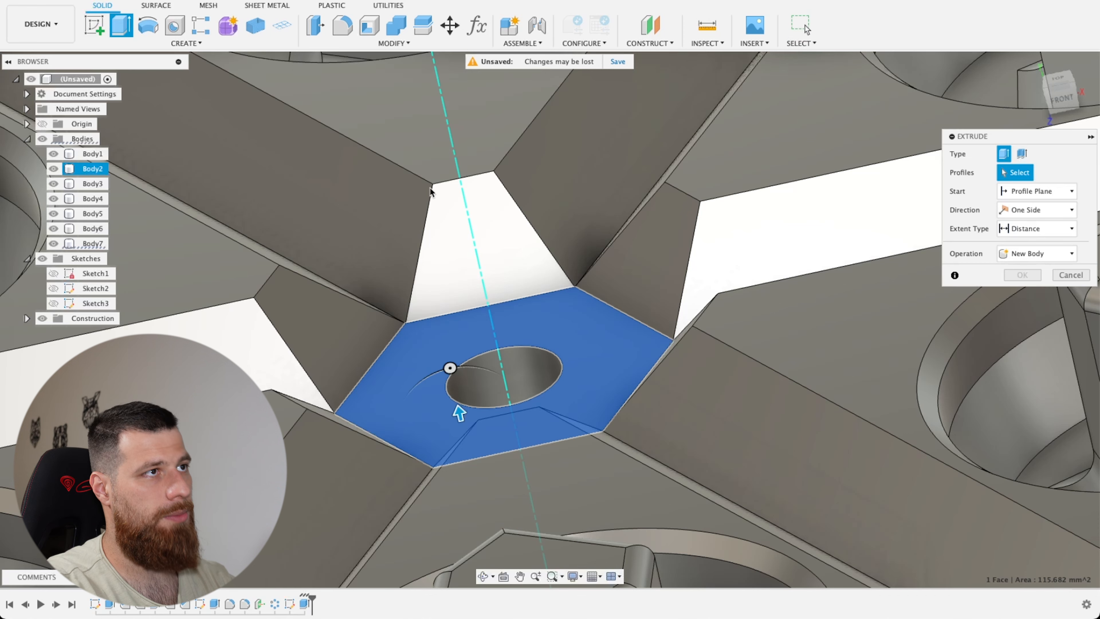
text(think)
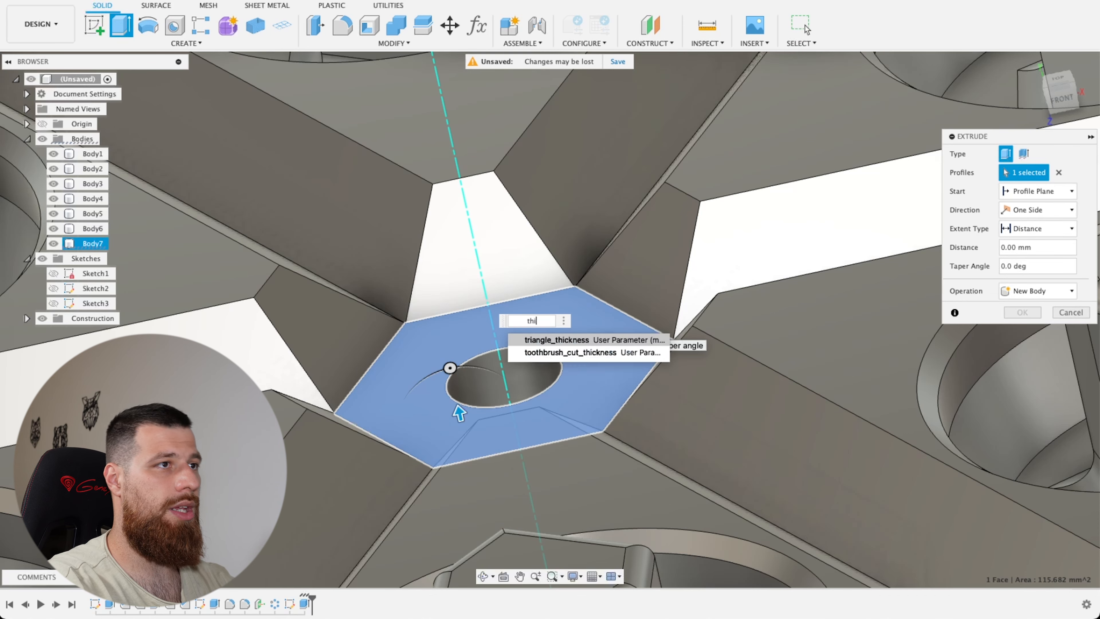
key(BackSpace)
key(BackSpace)
text(k)
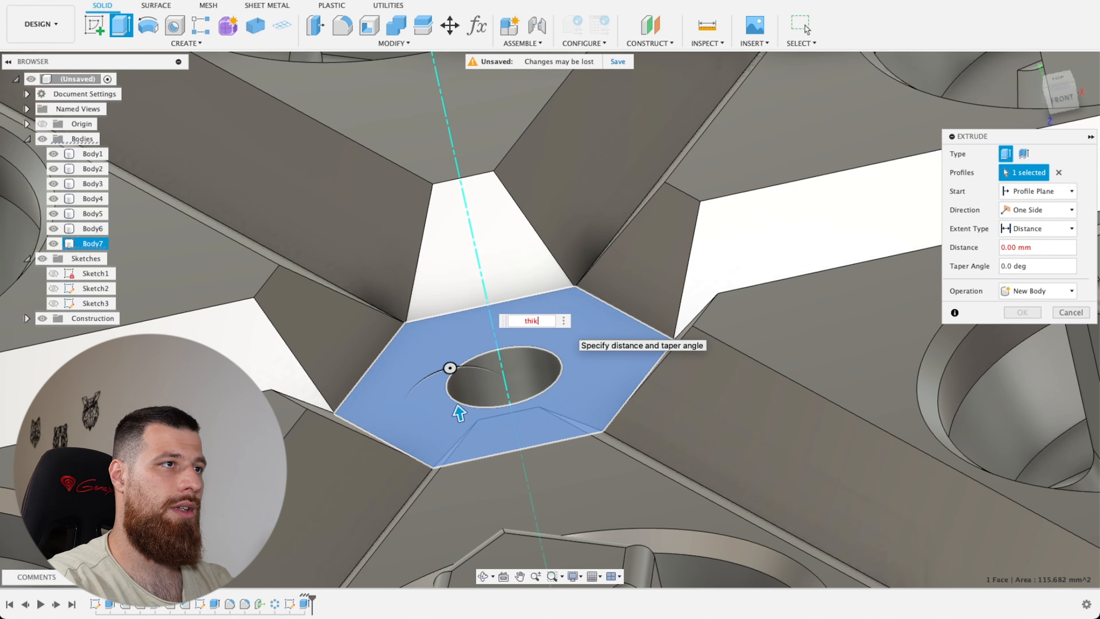
key(BackSpace)
key(Return)
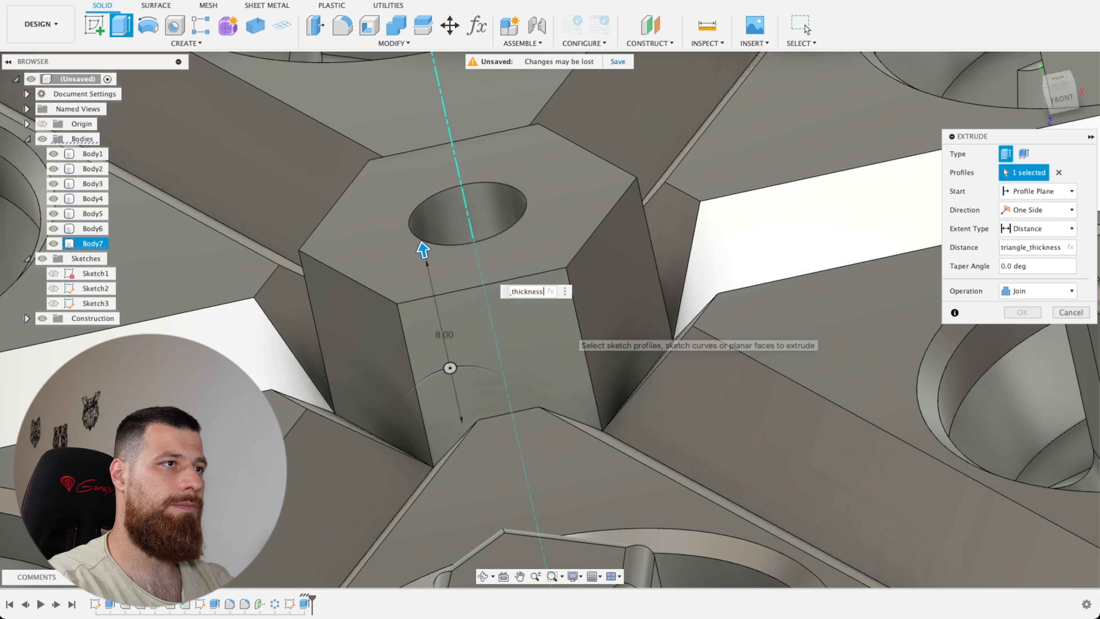
text(/2)
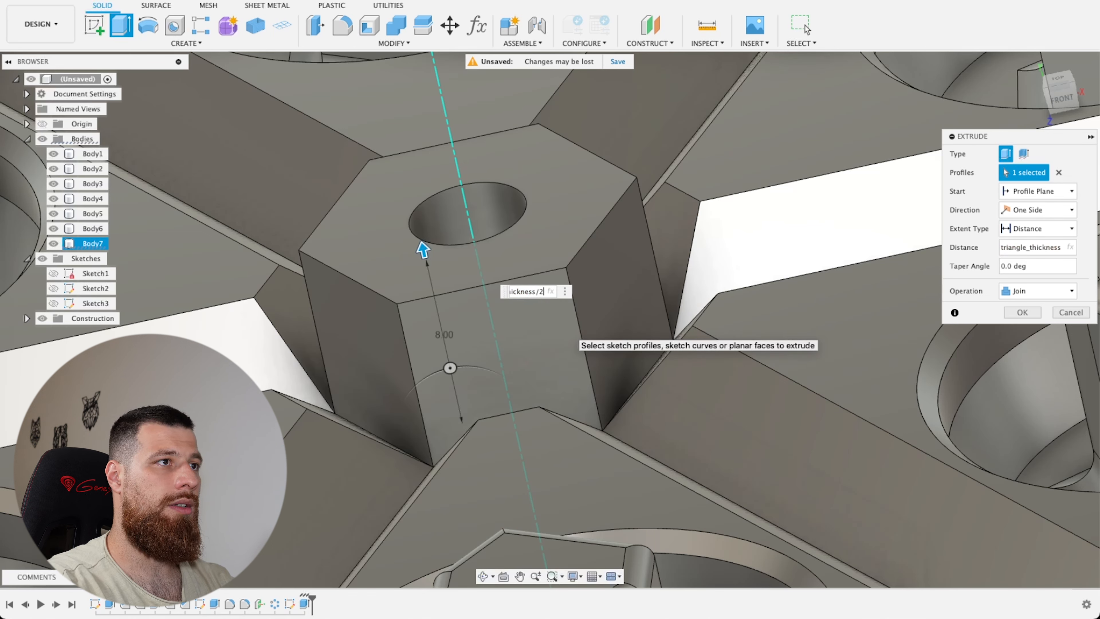
click(1009, 267)
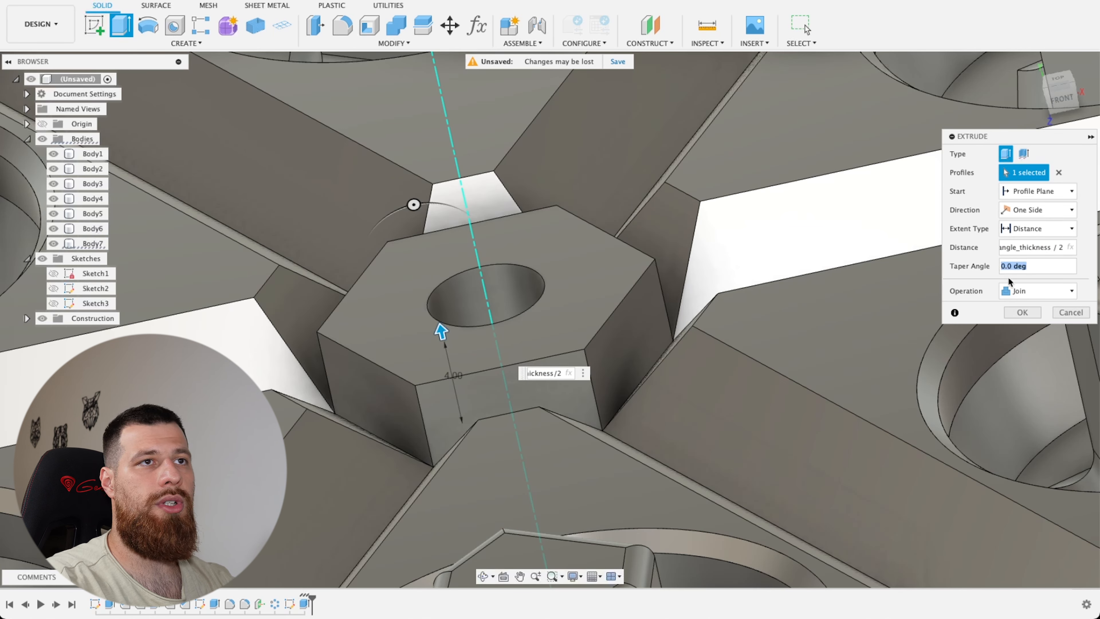
text(45)
Hide Body1 through Body6 to isolate the hexagonal body, and accept the tapered extrusion
shift+middle_drag(533, 331, 523, 191)
click(54, 154)
click(53, 169)
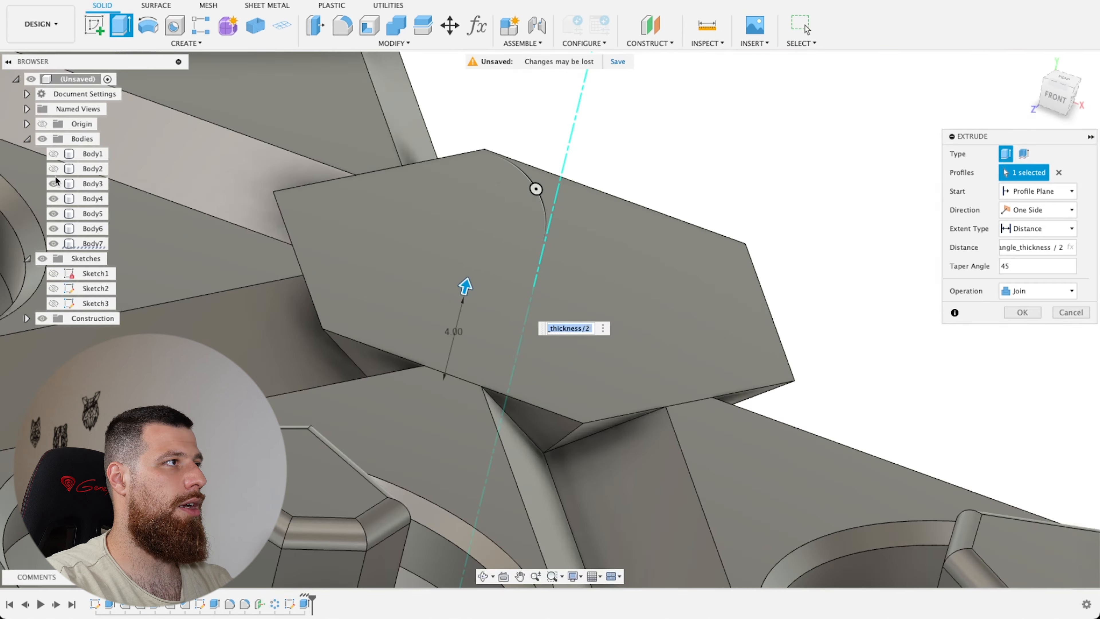
click(53, 184)
click(54, 199)
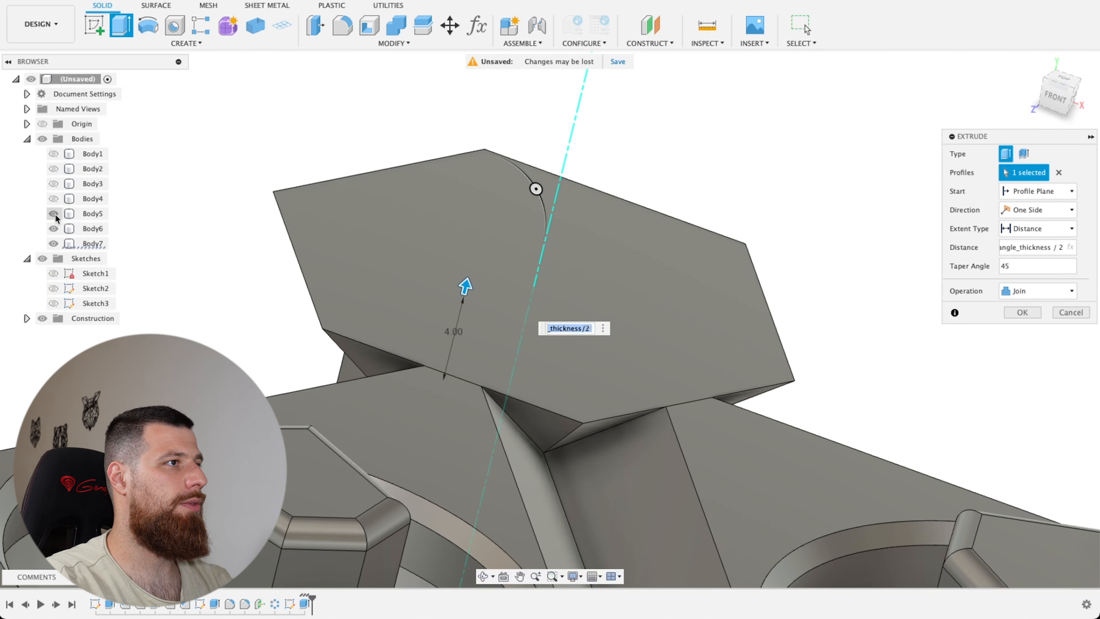
click(54, 213)
click(54, 229)
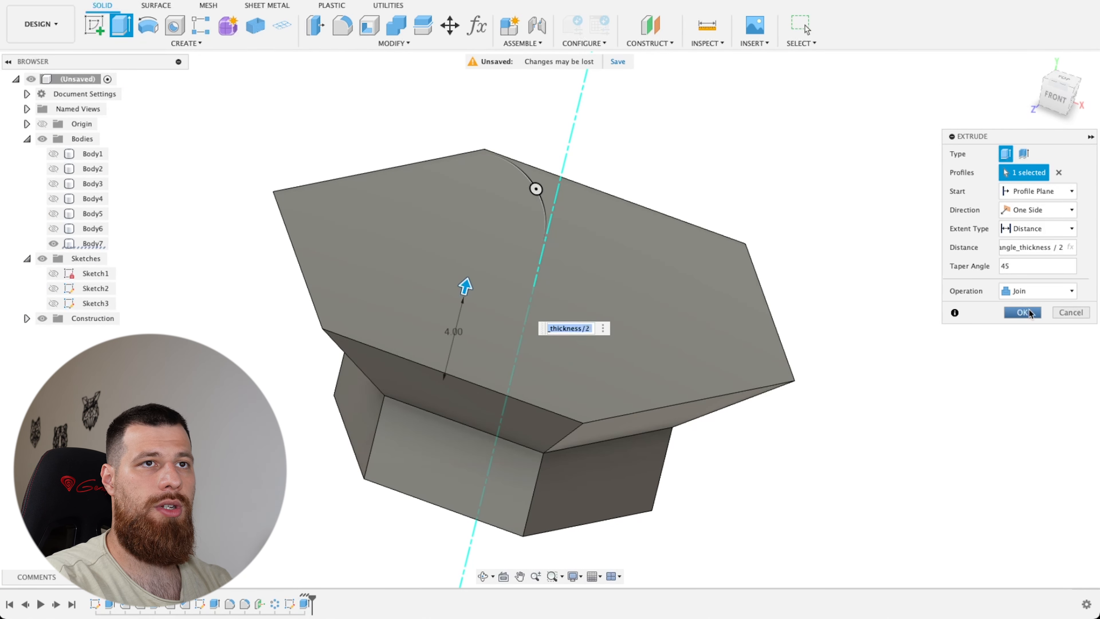
click(1022, 312)
Show Sketch3 and extrude its inner circle as a cut through the full height of the hexagonal body
shift+middle_drag(864, 401, 606, 323)
click(54, 303)
click(478, 500)
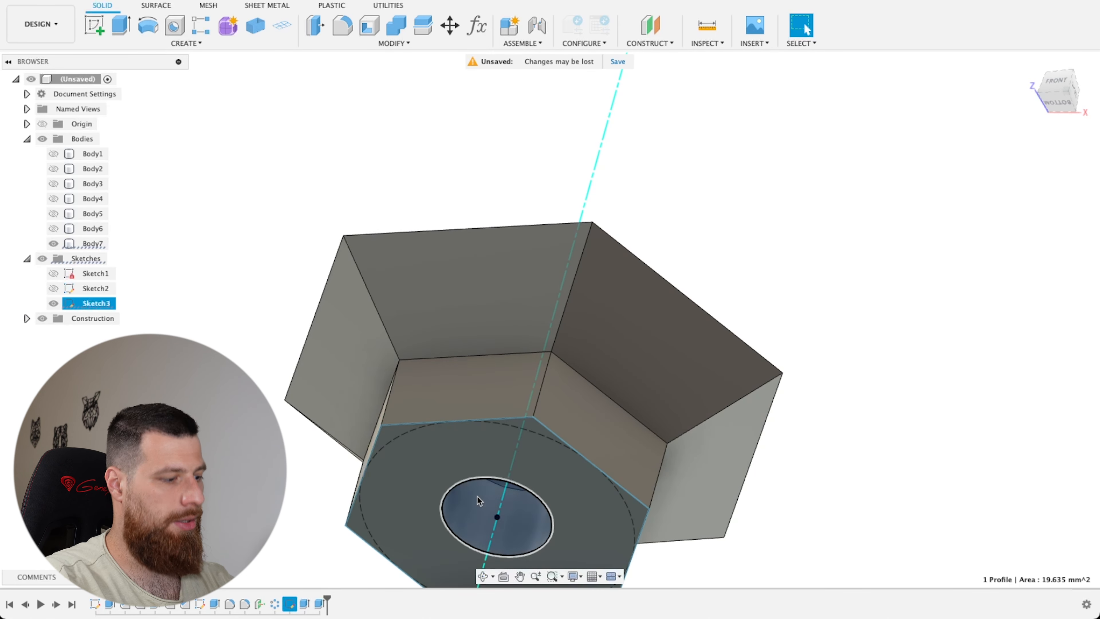
key(e)
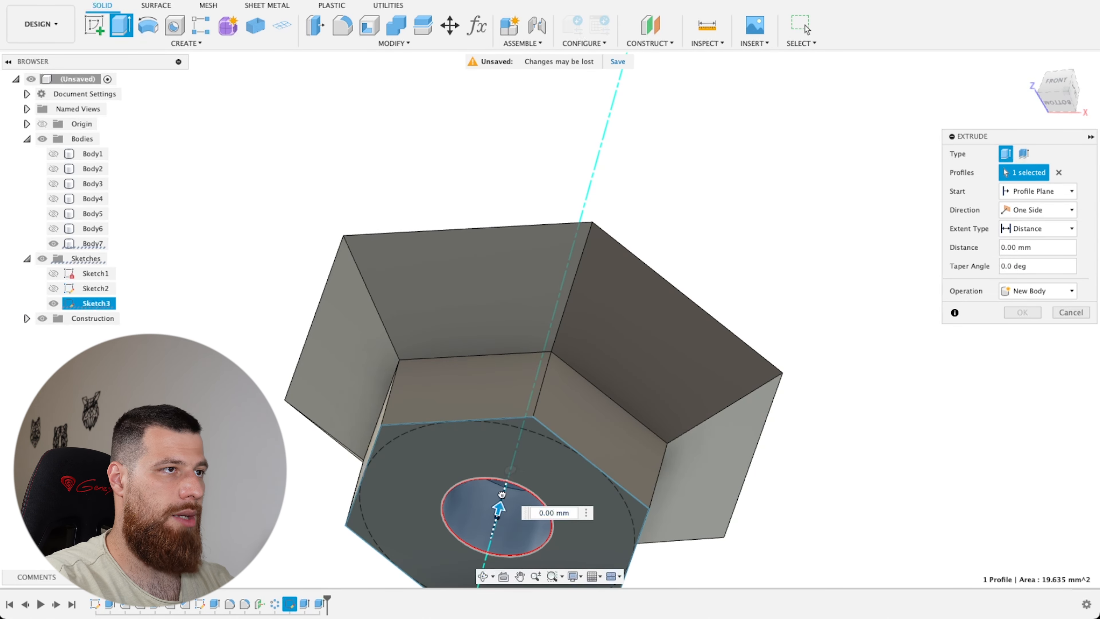
drag(499, 511, 583, 242)
click(1022, 331)
Show Body1 through Body6 again
shift+middle_drag(790, 278, 298, 452)
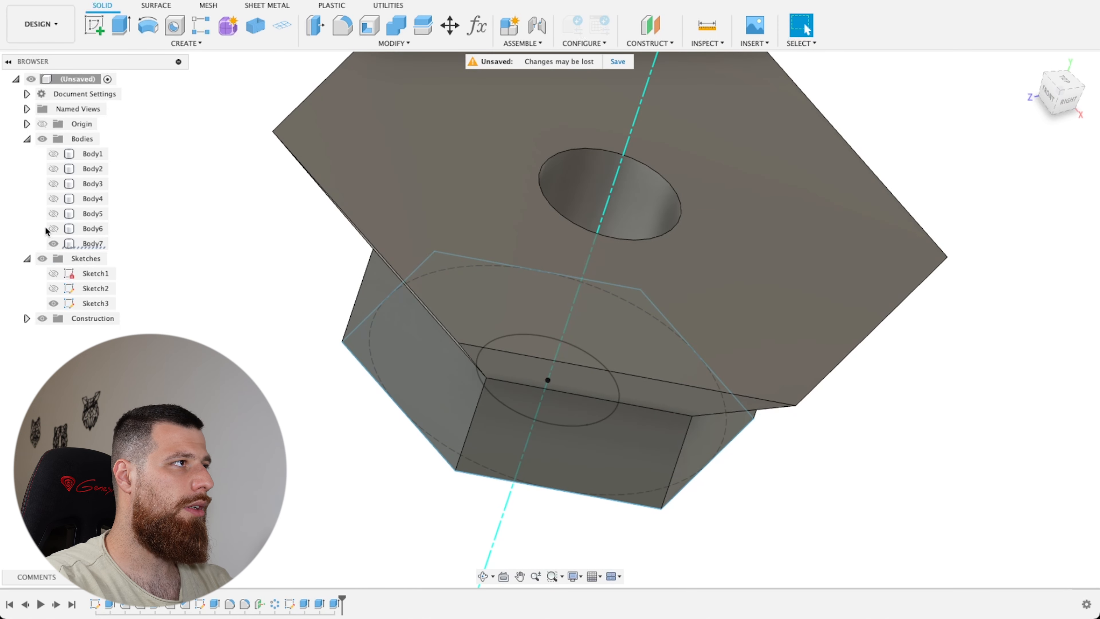
click(54, 228)
click(54, 214)
click(54, 198)
click(55, 185)
click(55, 169)
click(54, 154)
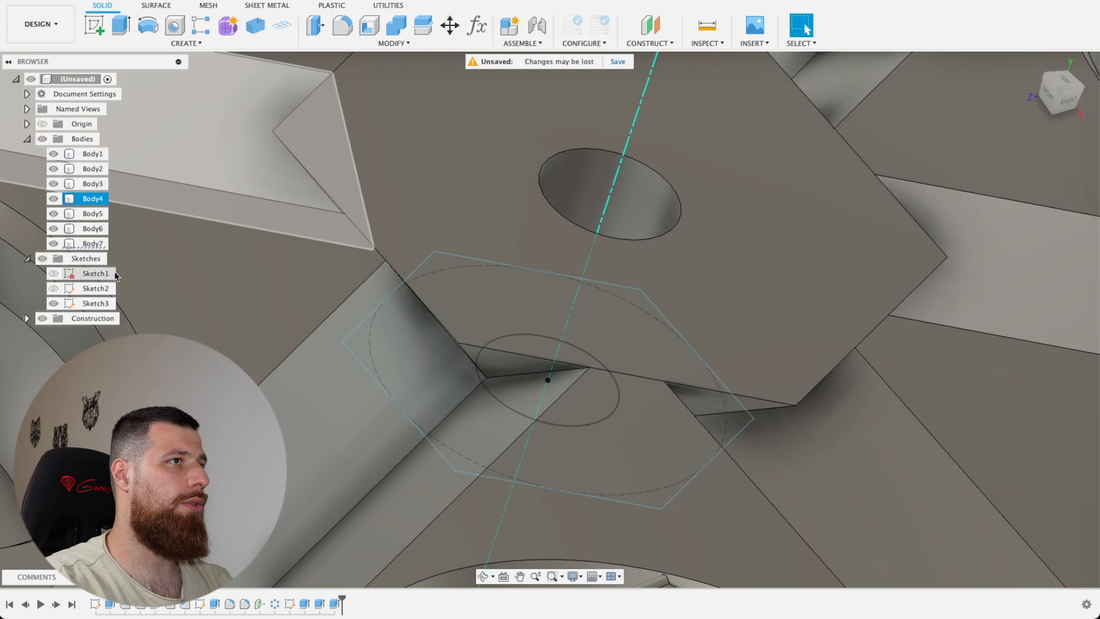
scroll(232, 358, down, 3)
click(446, 272)
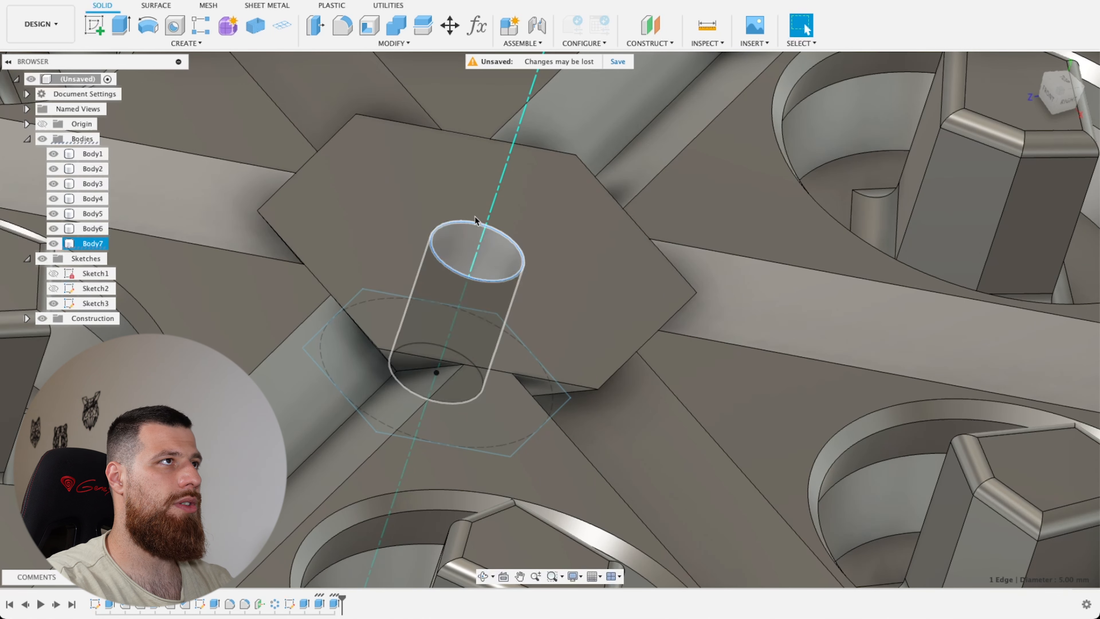
click(372, 44)
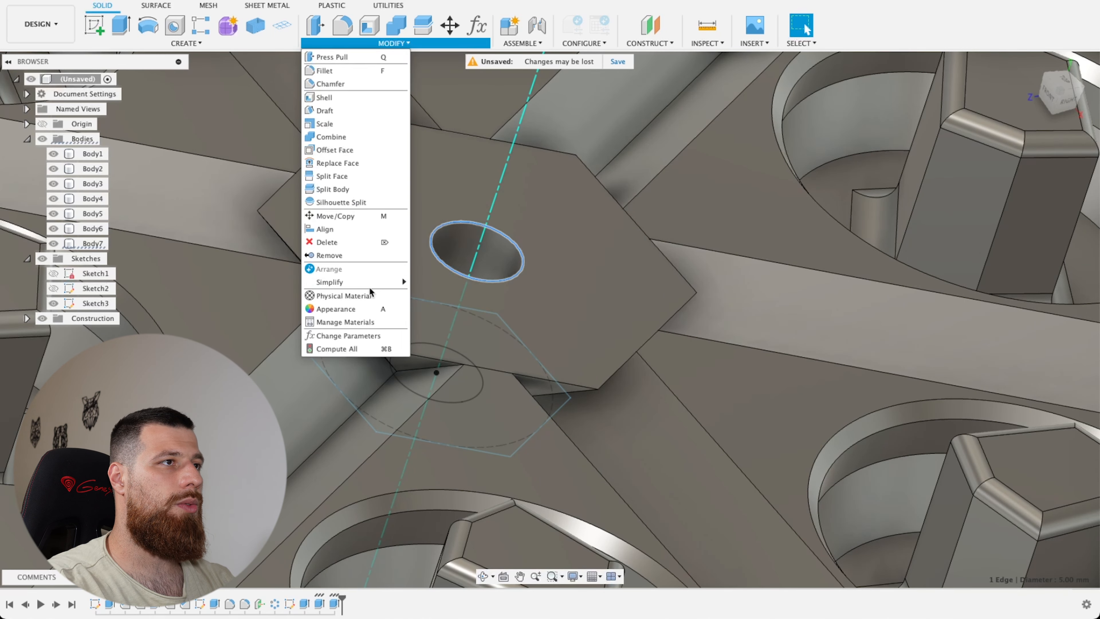
click(330, 84)
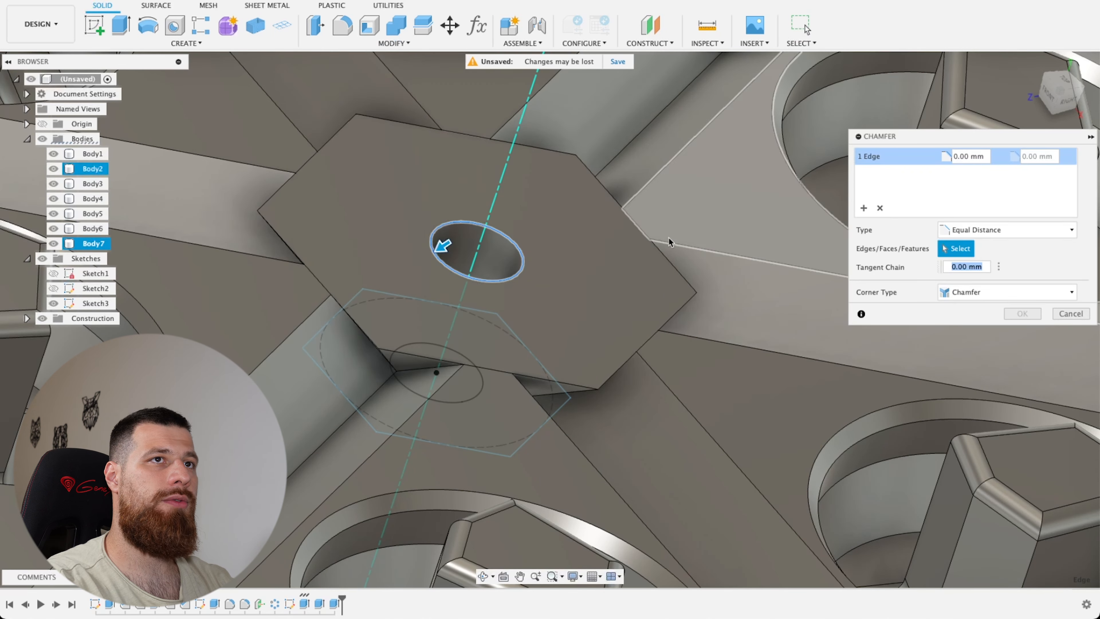
drag(443, 246, 405, 265)
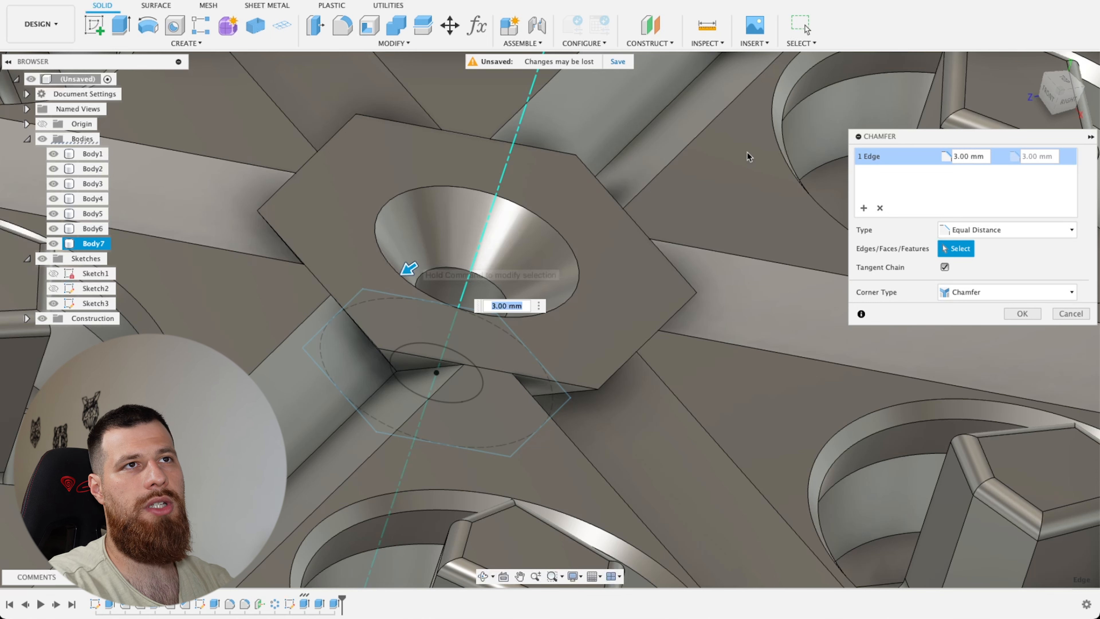
click(1071, 313)
Add a user parameter circle_screw_chamfer in mm with the expression circle_for_screw / 2
click(394, 43)
click(355, 333)
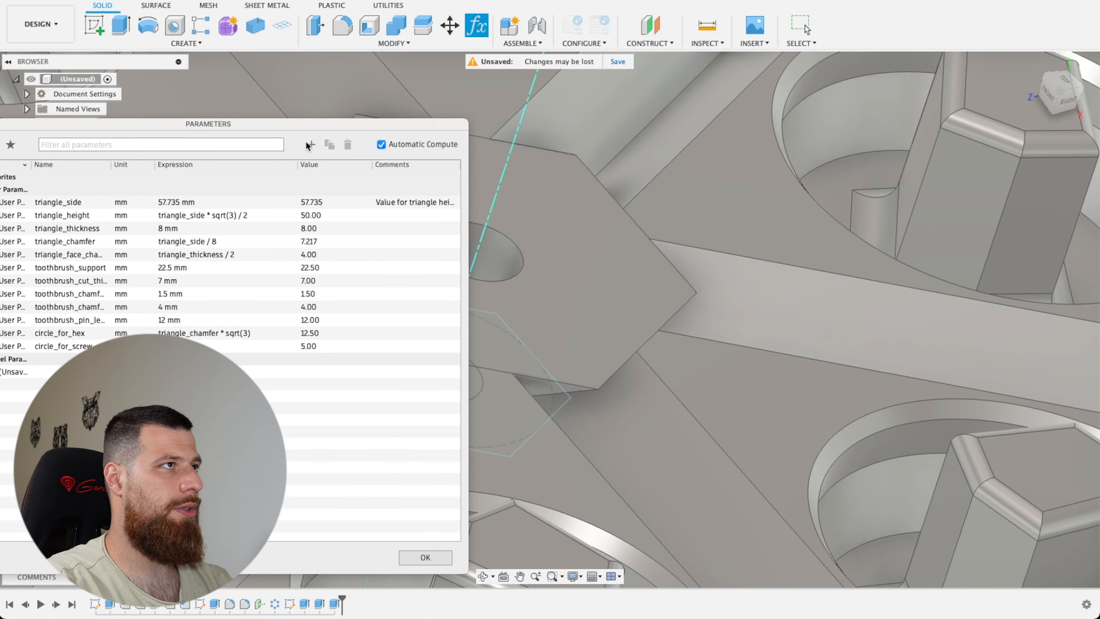
click(311, 144)
text(circle_screw_)
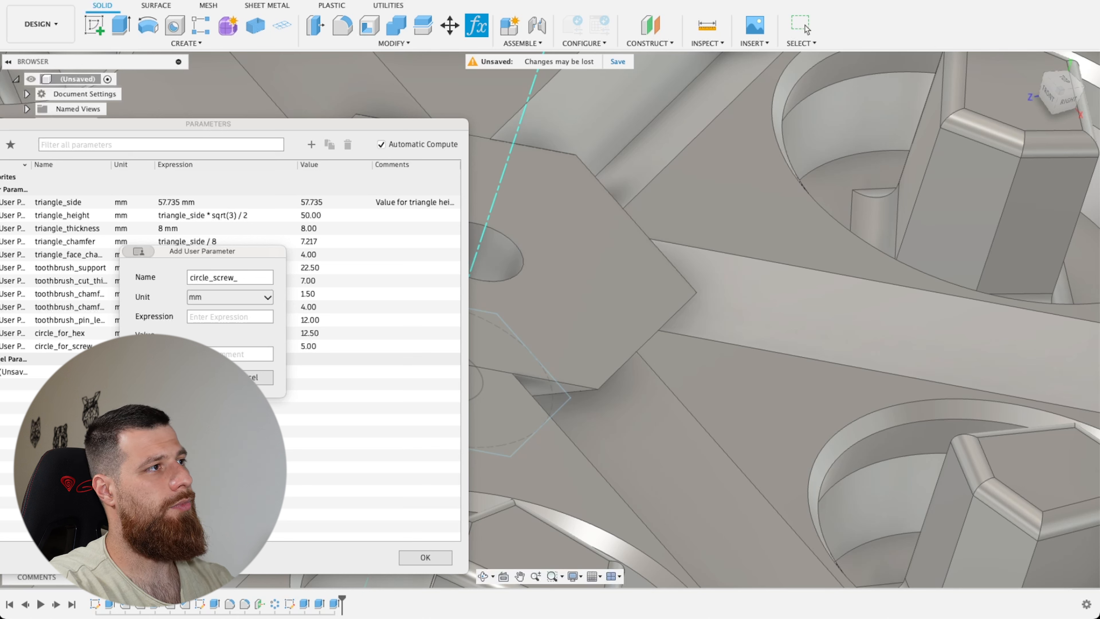
text(c)
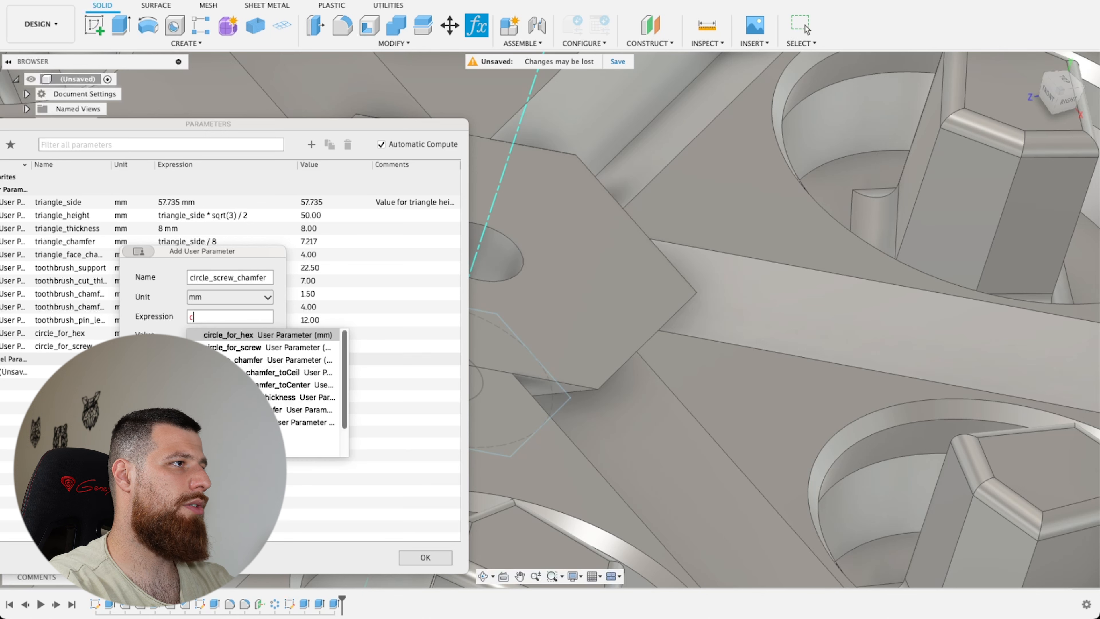
text(ircle_for_sc)
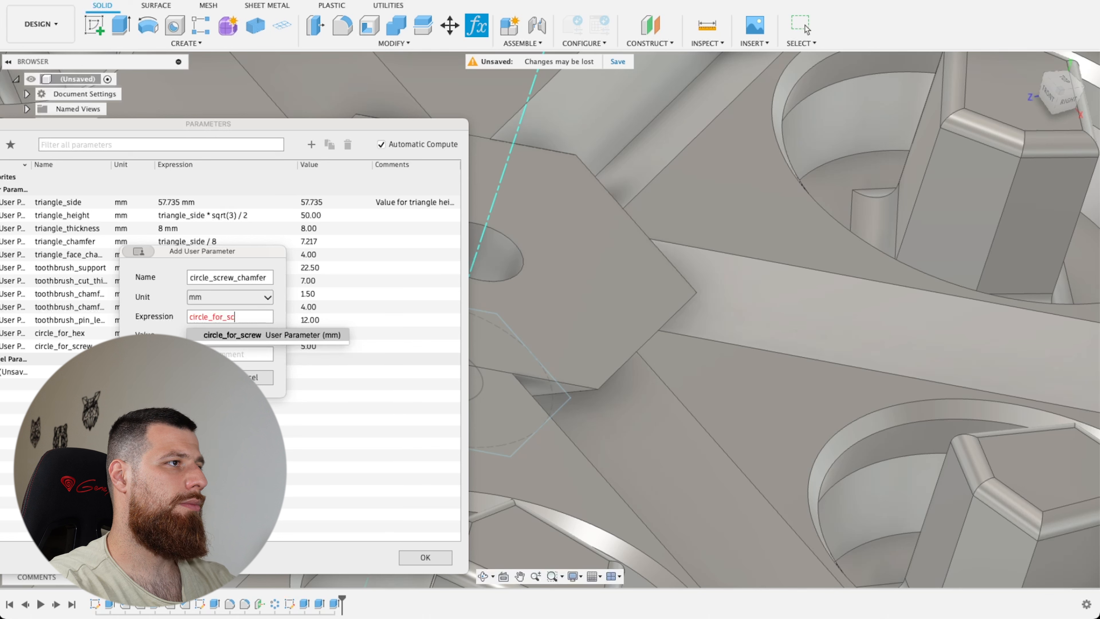
key(Return)
text(crew )
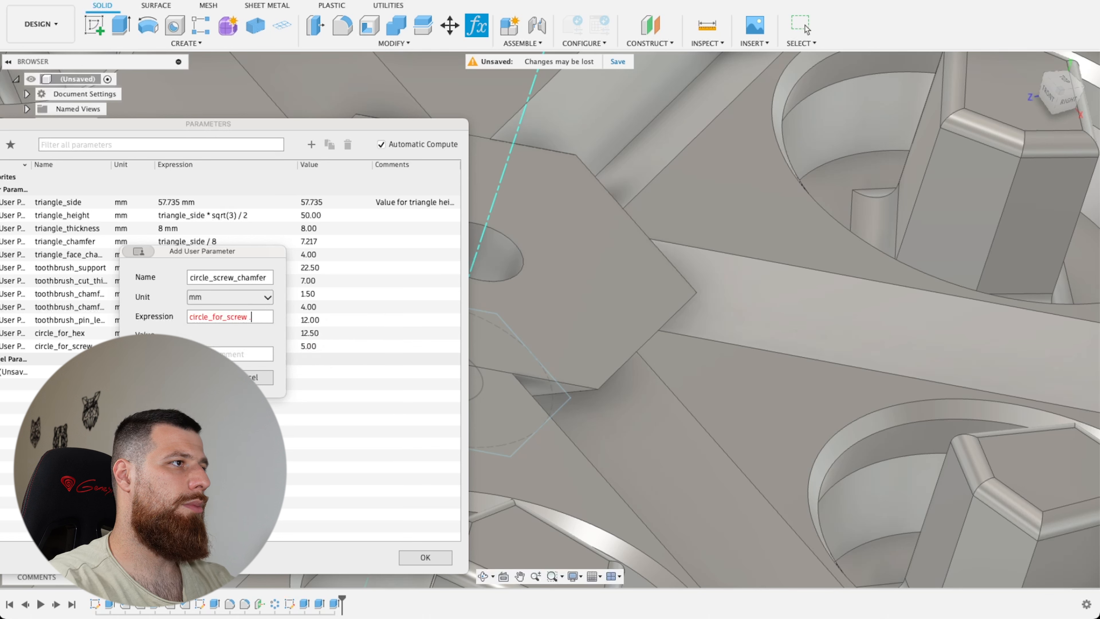
text(/ 2)
key(Return)
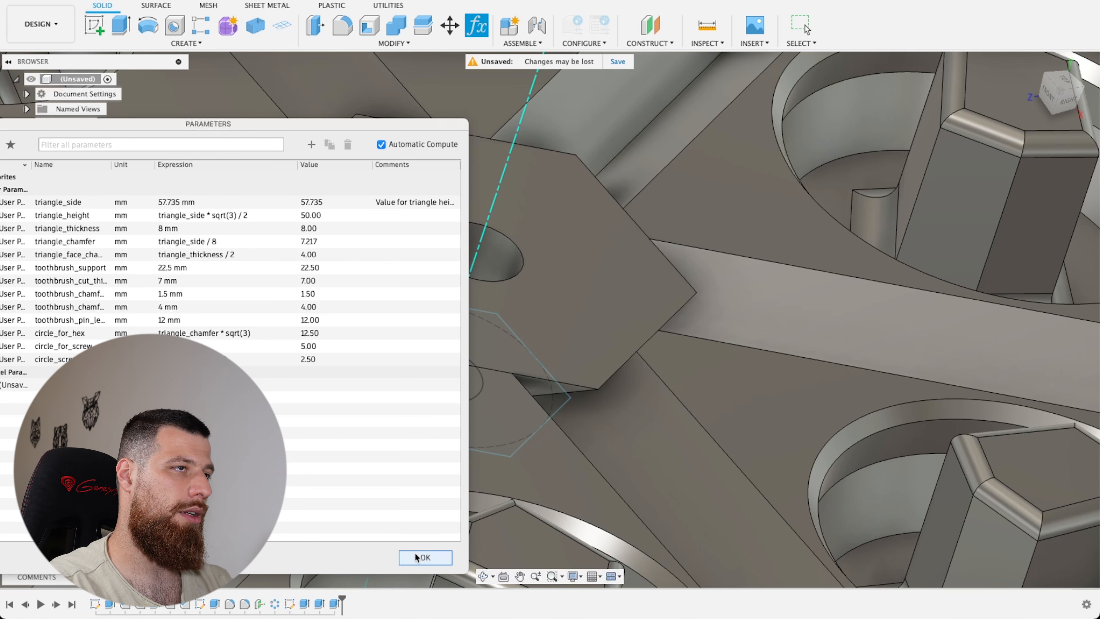
click(405, 556)
Chamfer the top edge of the hexagonal body's screw hole with an equal distance of circle_screw_chamfer
click(516, 270)
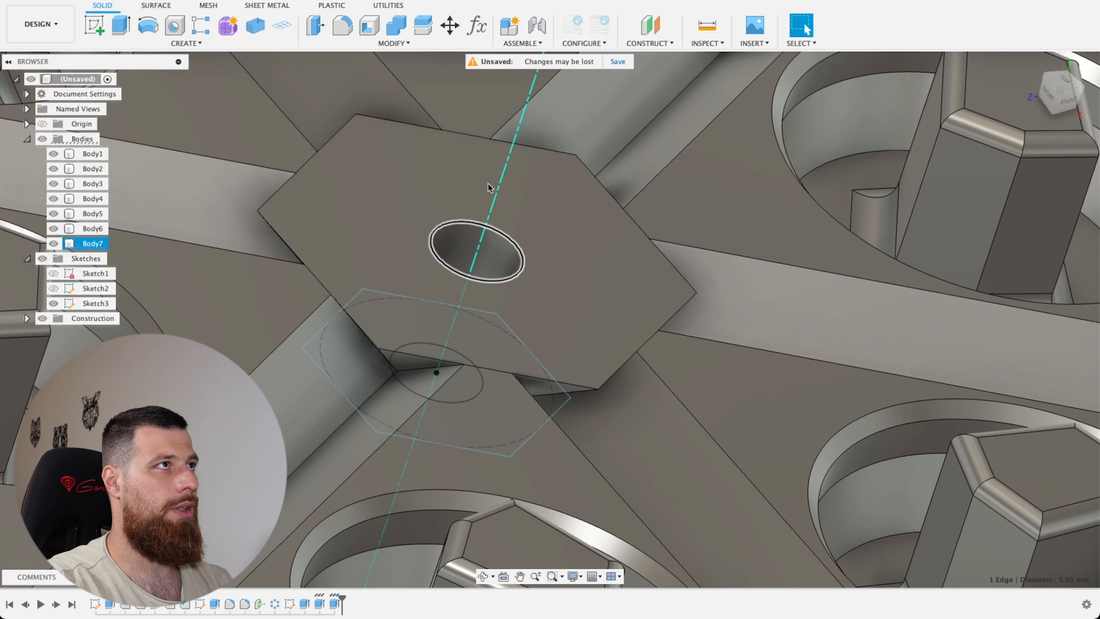
click(394, 43)
click(338, 84)
click(968, 156)
text(chamfe)
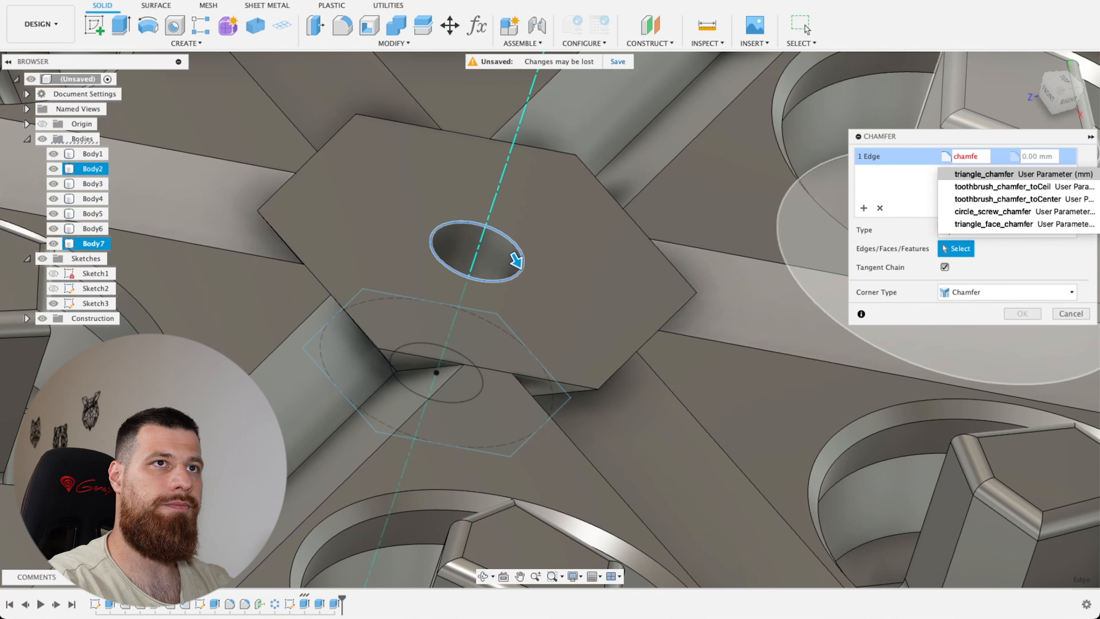
key(Down)
key(Down)
key(Down)
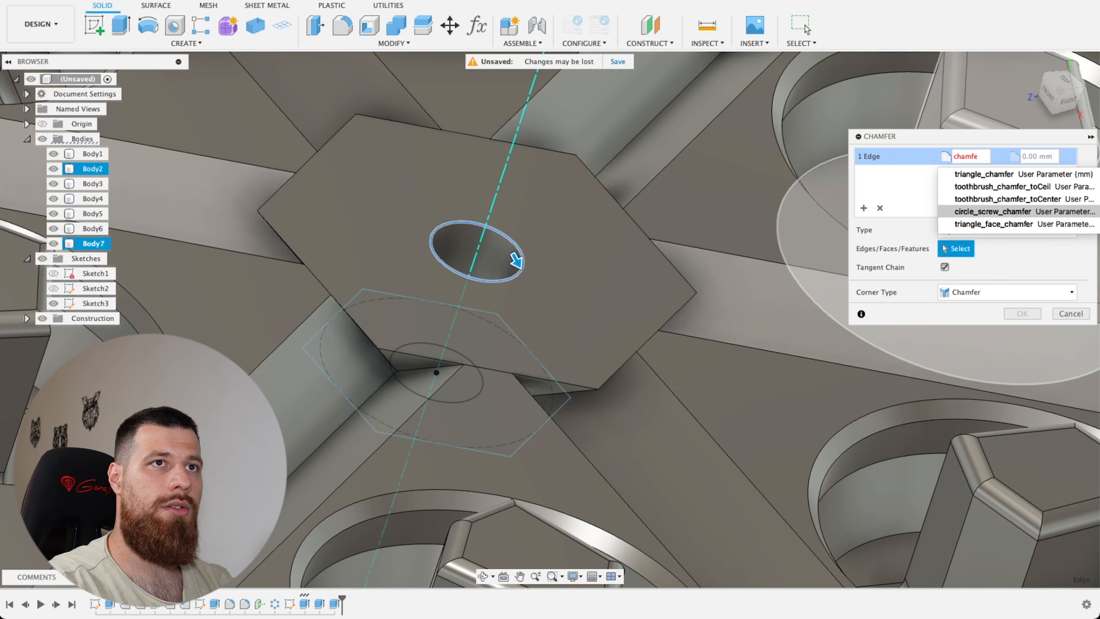
key(Return)
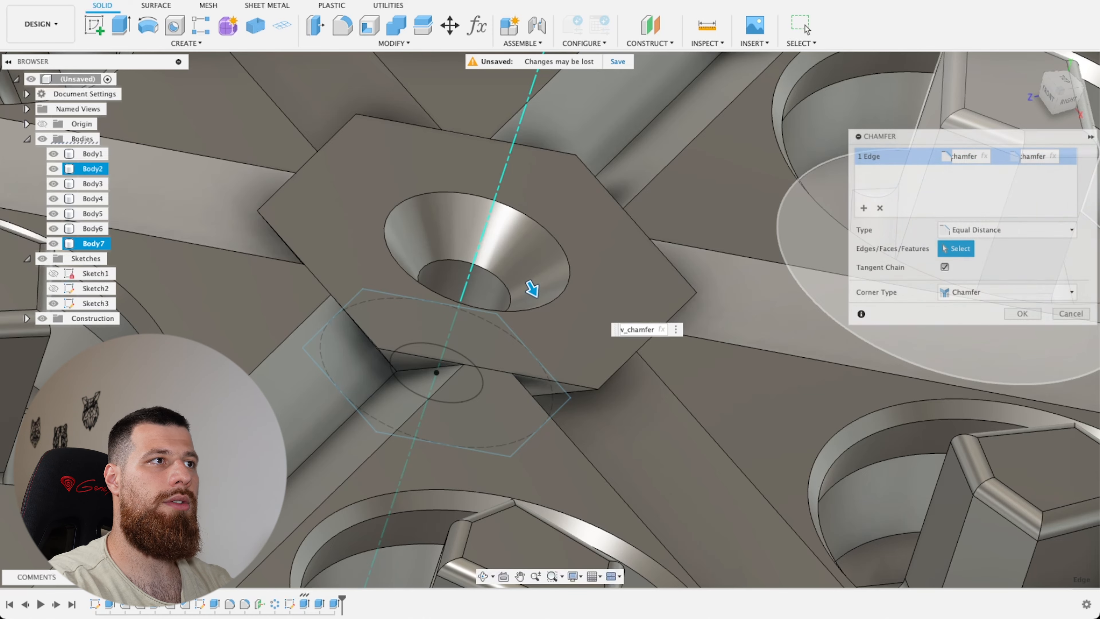
key(Return)
Hide Sketch3 and review the countersunk plug within the six-part holder
mouse_move(988, 139)
shift+middle_down()
mouse_move(720, 179)
mouse_move(580, 178)
mouse_move(580, 243)
shift+middle_up()
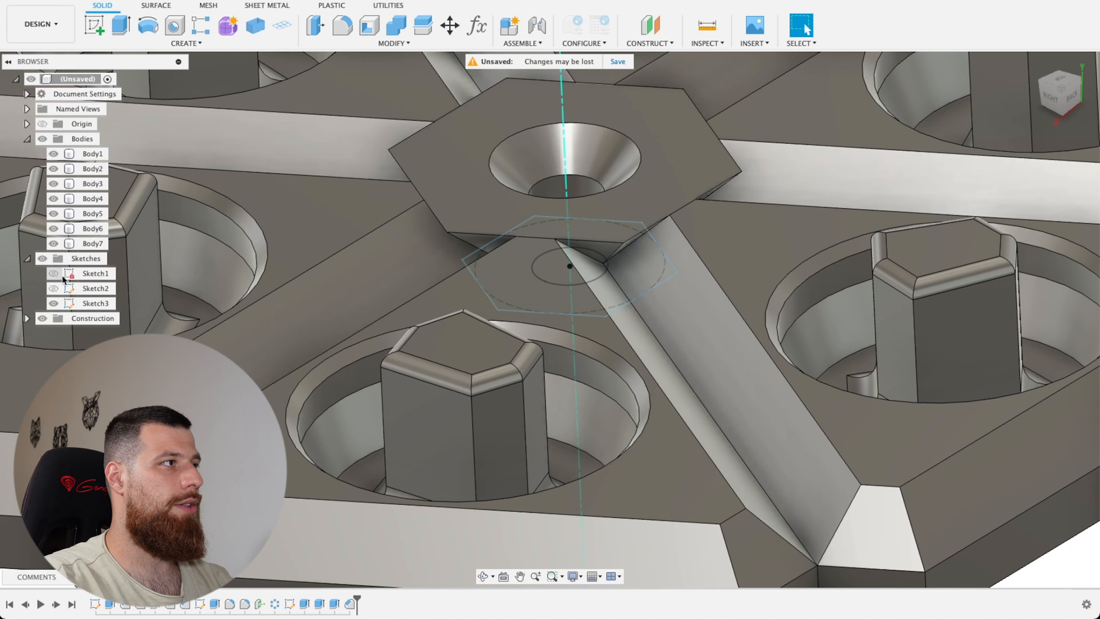
click(51, 306)
scroll(373, 290, down, 5)
scroll(417, 264, up, 10)
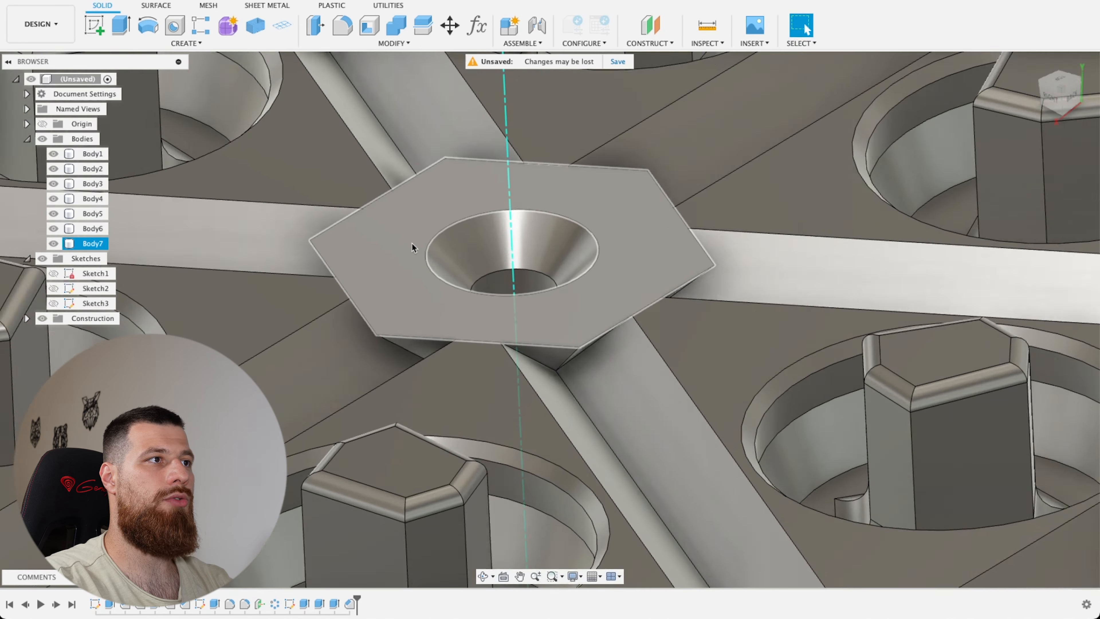
shift+middle_drag(418, 265, 451, 255)
scroll(453, 255, down, 6)
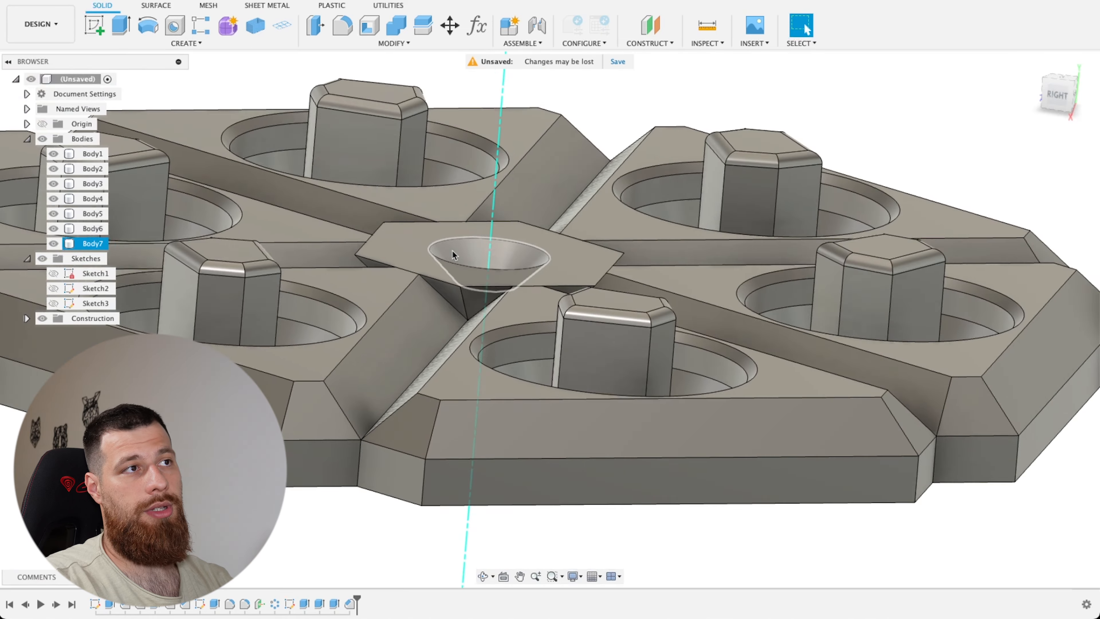
scroll(348, 157, up, 2)
scroll(333, 143, down, 3)
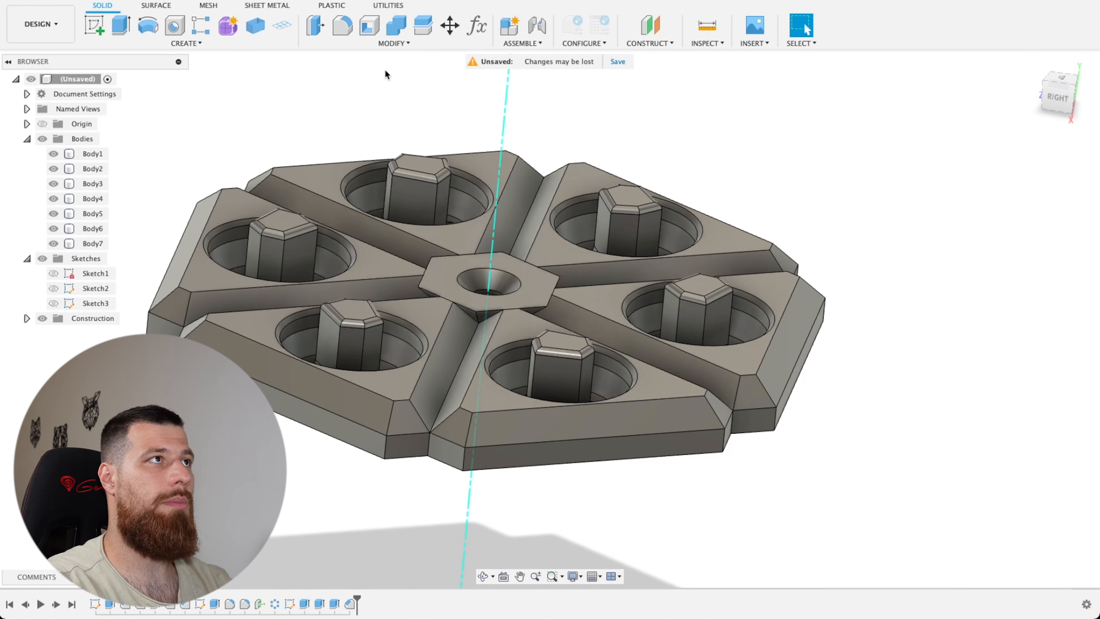
Add a user parameter named tolerance in mm with the expression 0.1
click(382, 43)
click(341, 335)
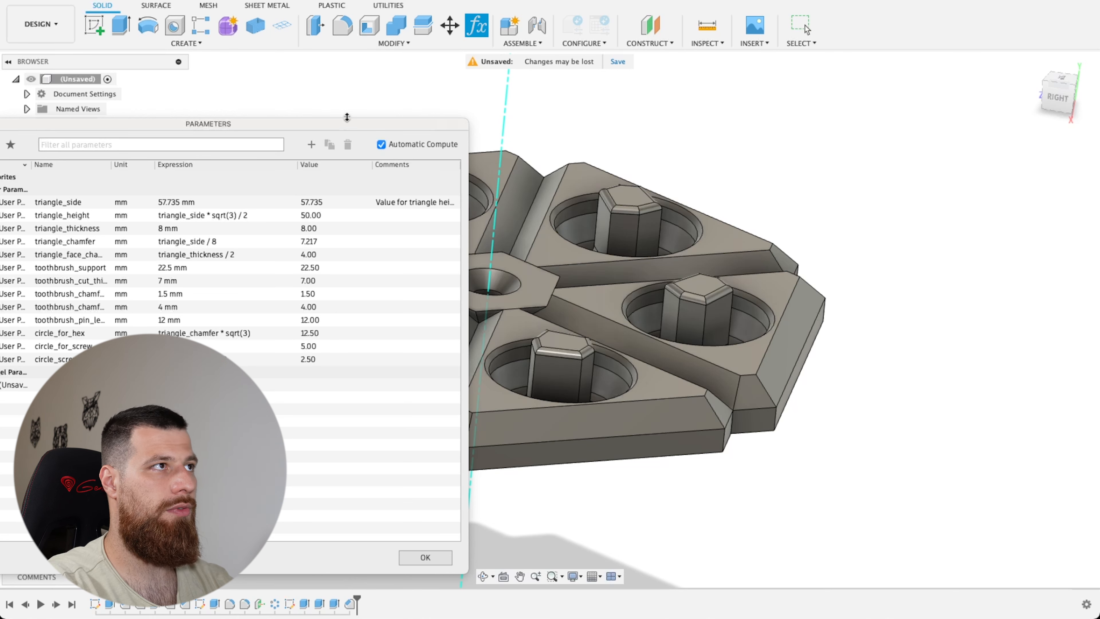
drag(350, 119, 437, 108)
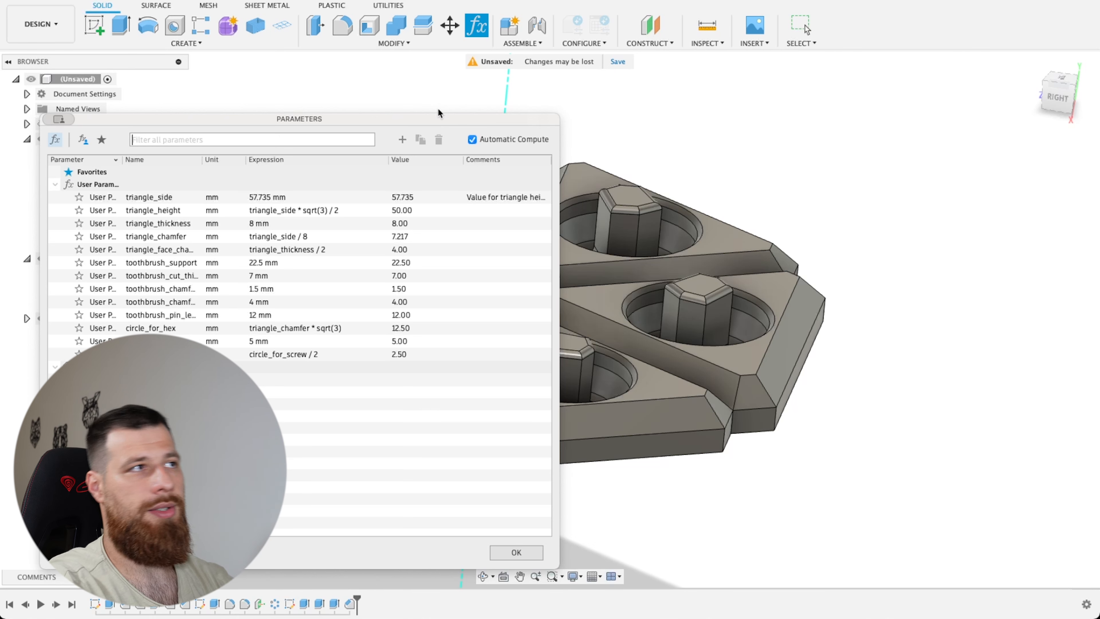
click(400, 141)
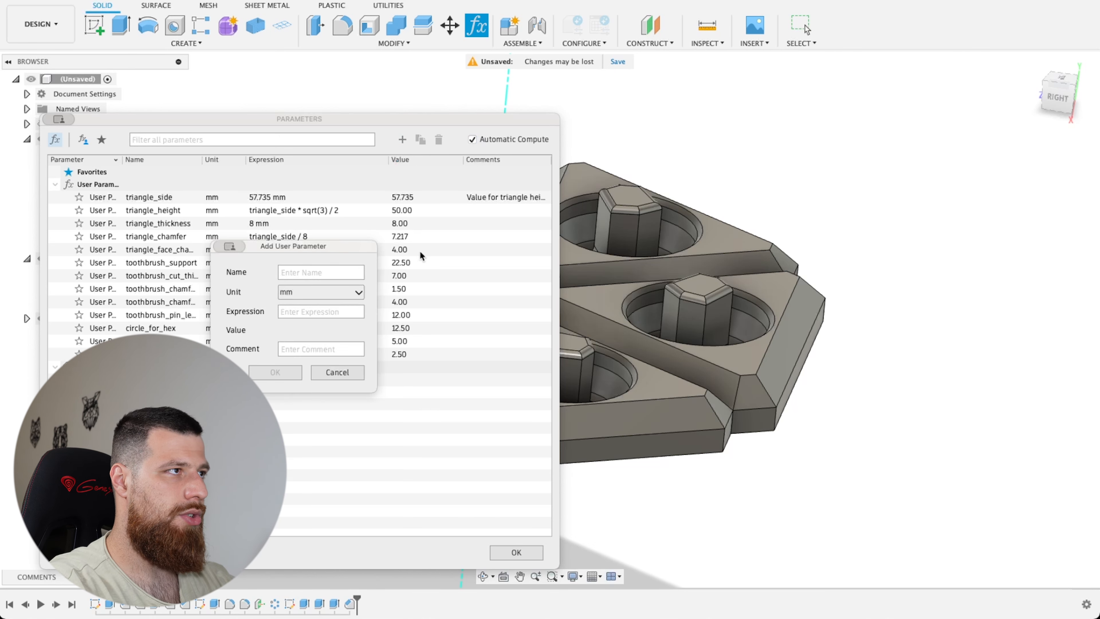
text(tolar)
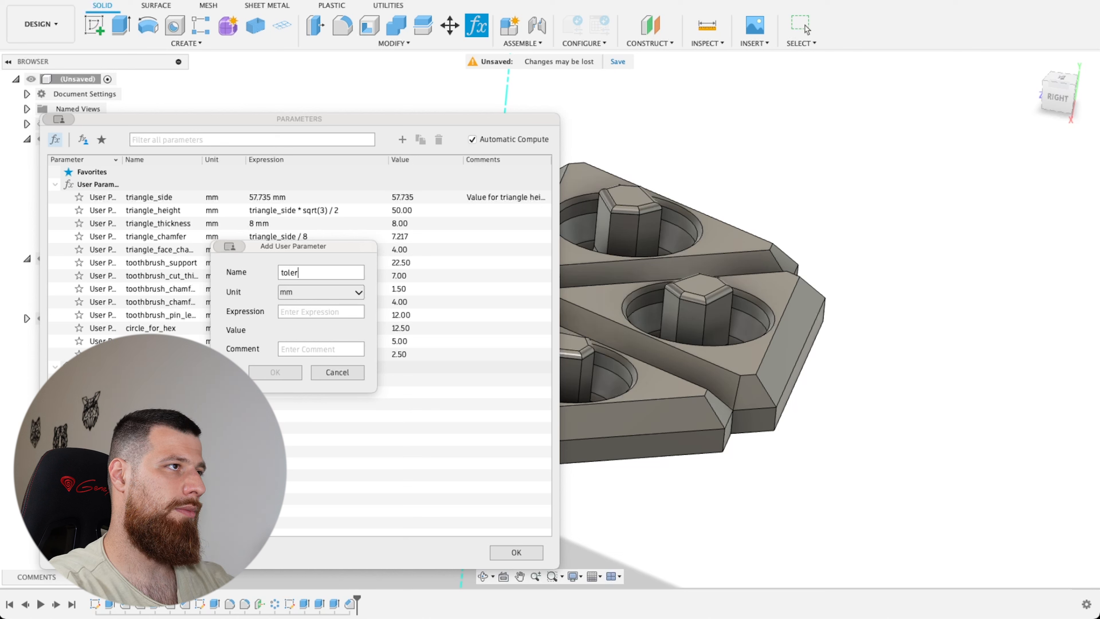
text(ance0.1)
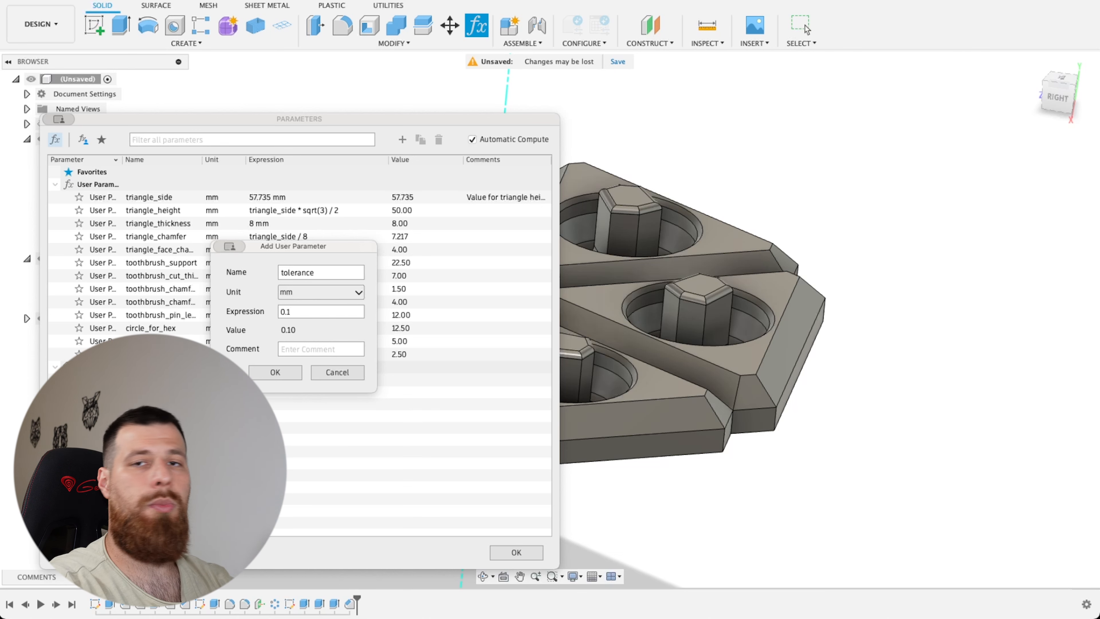
key(Return)
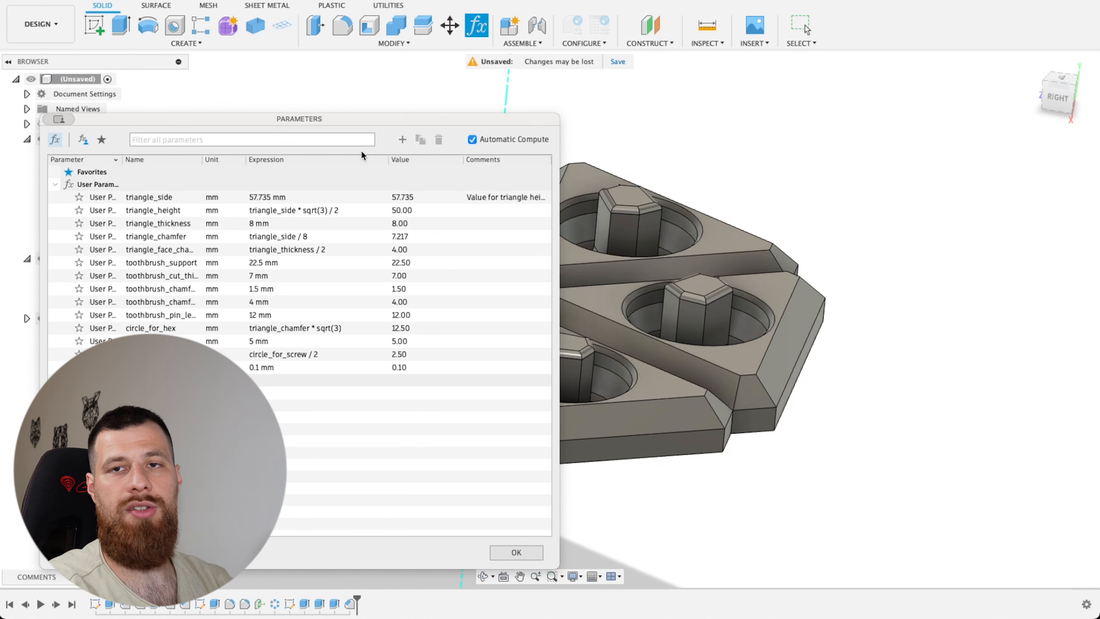
Examine where the hexagonal plug meets the surrounding triangles, along with its screw hole and the circle_for_hex parameter
scroll(974, 312, down, 2)
scroll(981, 318, up, 6)
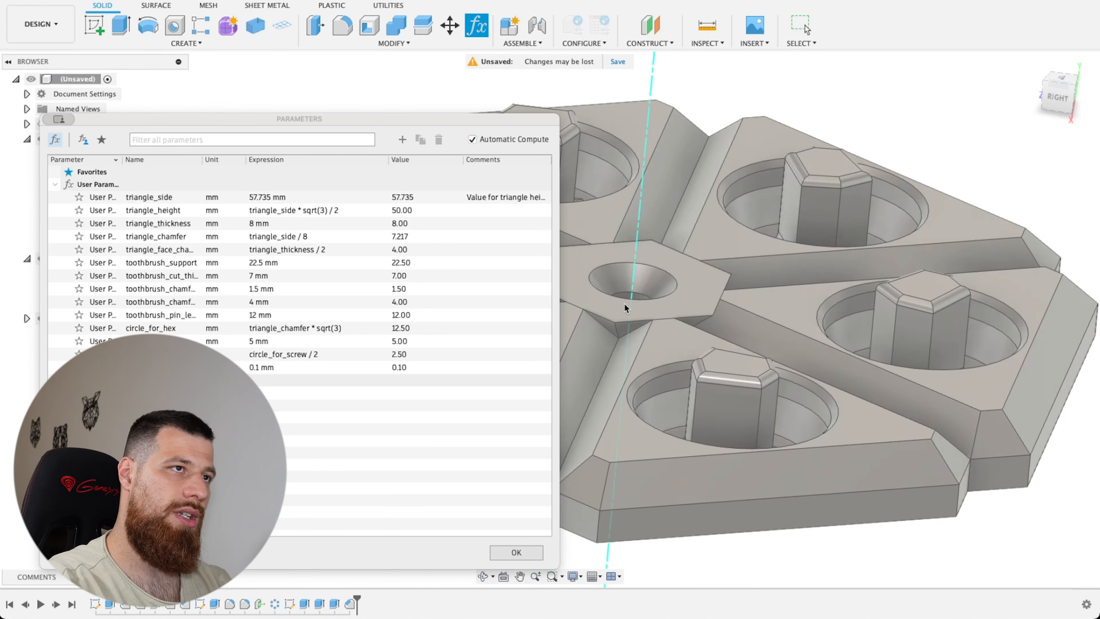
scroll(800, 364, down, 2)
mouse_move(800, 363)
shift+middle_down()
mouse_move(813, 319)
mouse_move(803, 381)
mouse_move(808, 367)
mouse_move(761, 388)
mouse_move(791, 374)
shift+middle_up()
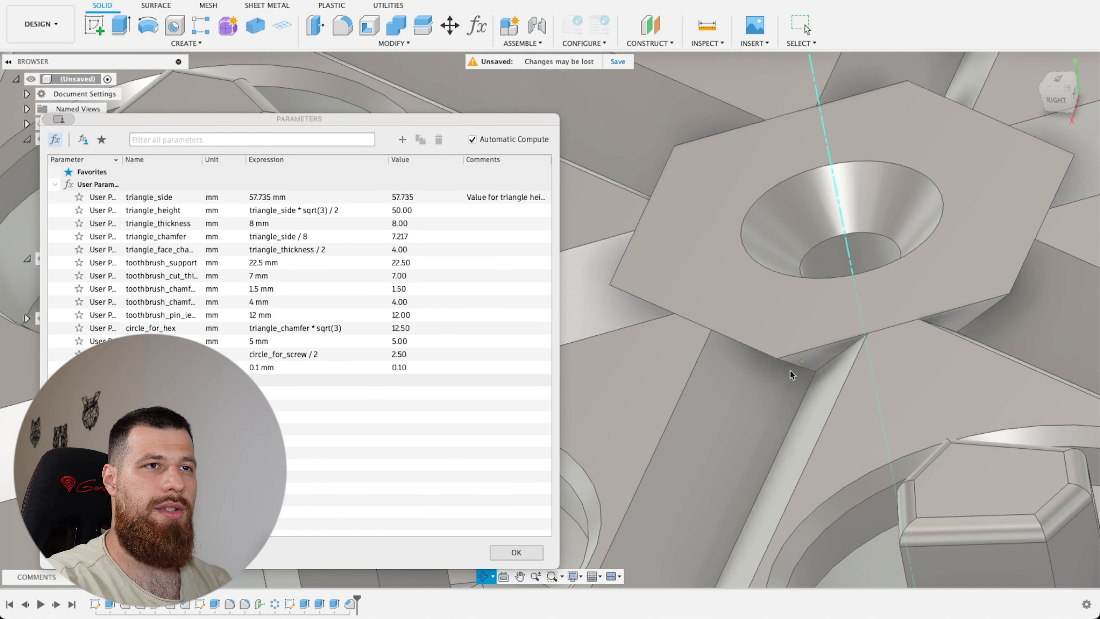
scroll(899, 323, up, 6)
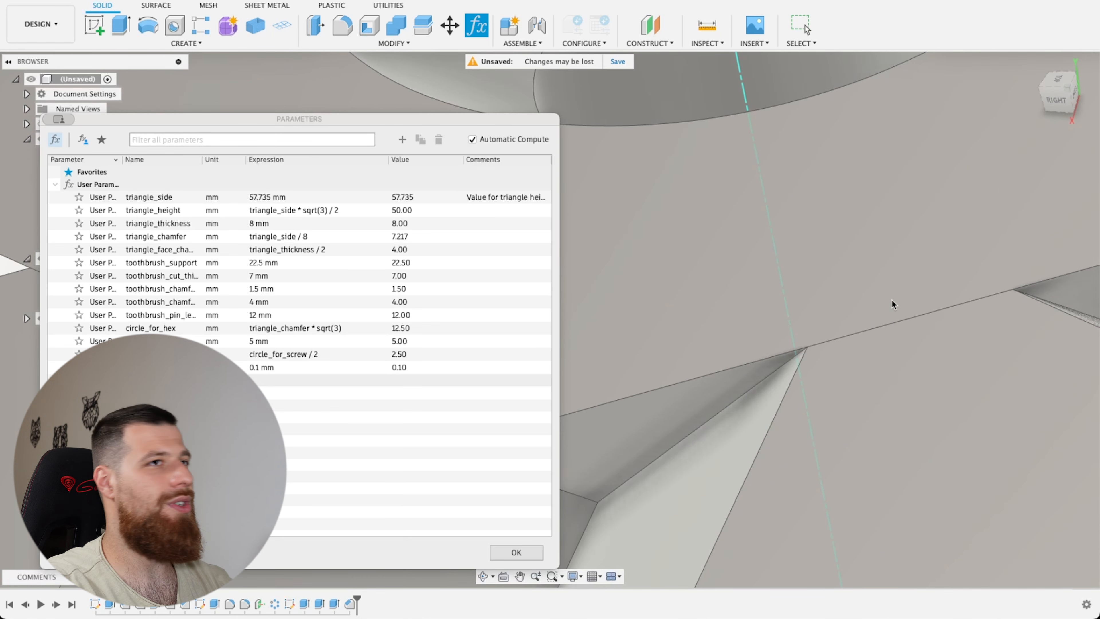
scroll(891, 300, down, 5)
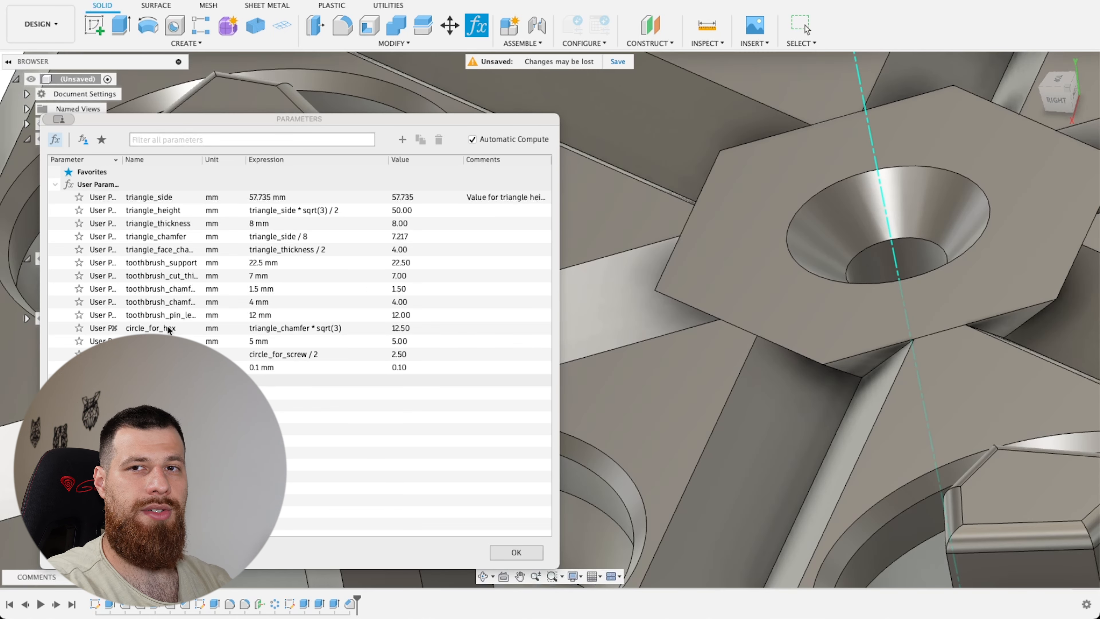
double_click(165, 328)
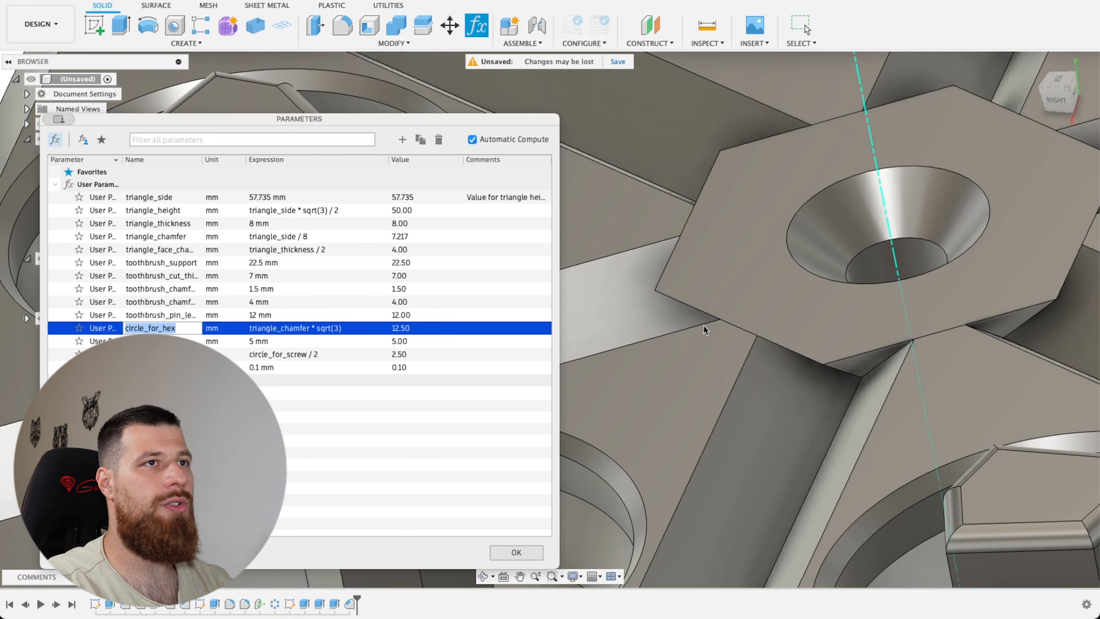
scroll(587, 340, down, 3)
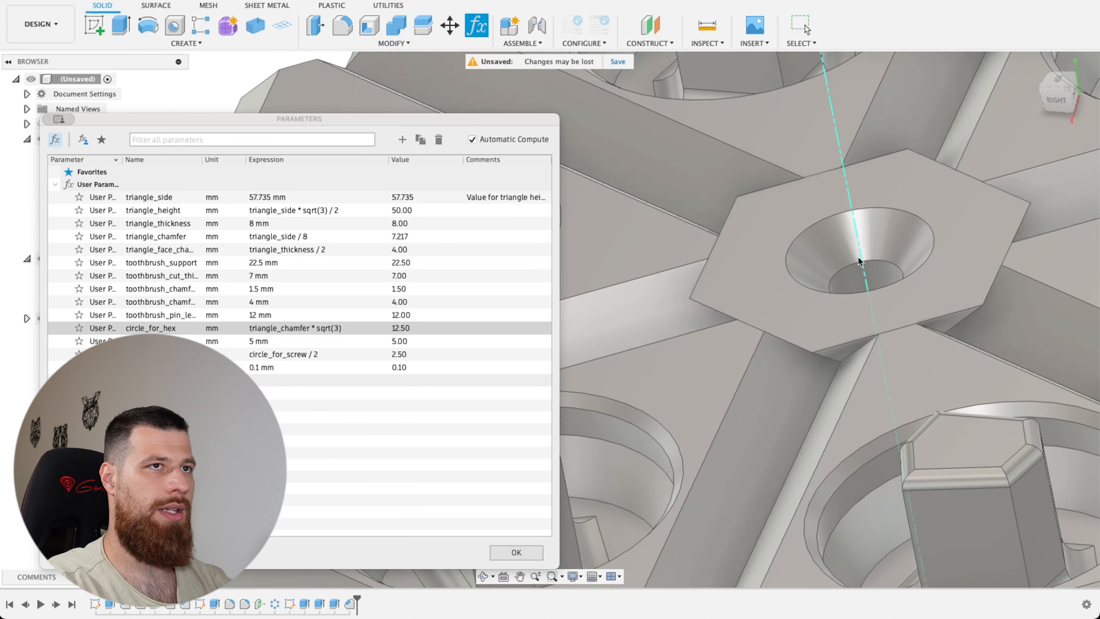
scroll(859, 258, down, 2)
scroll(935, 280, up, 4)
click(847, 275)
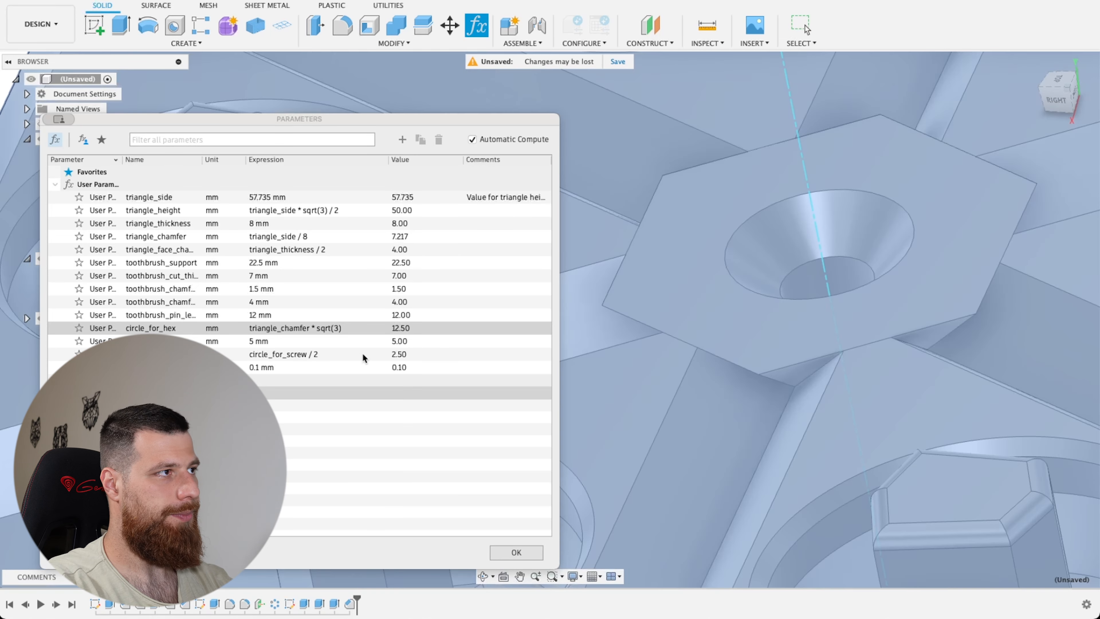
Set the circle_for_screw expression to 5 mm + tolerance
click(175, 332)
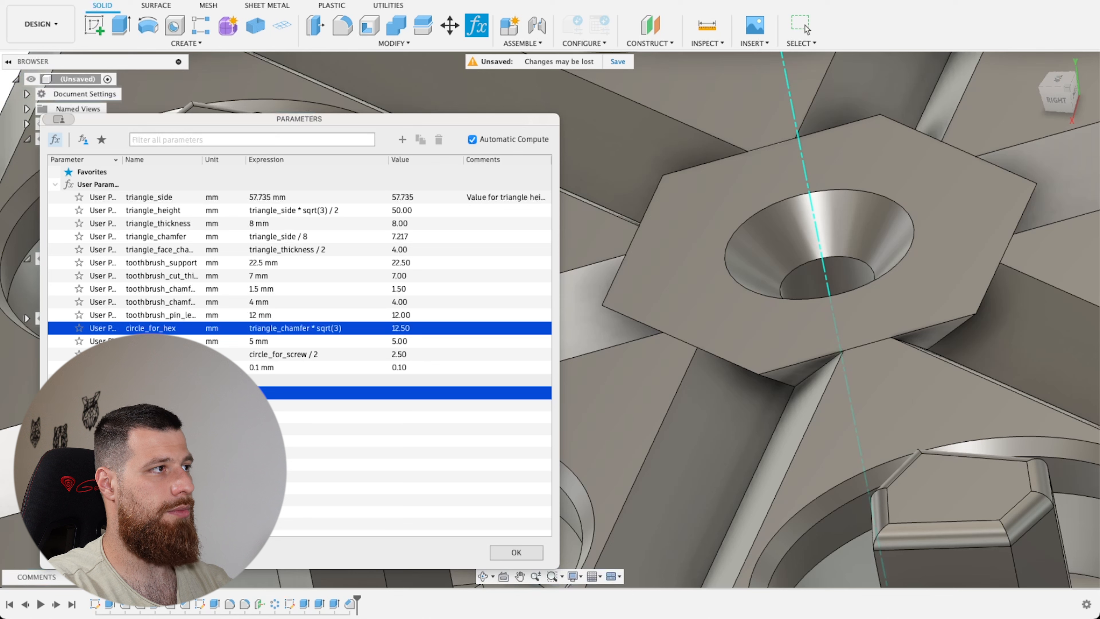
click(176, 343)
click(278, 341)
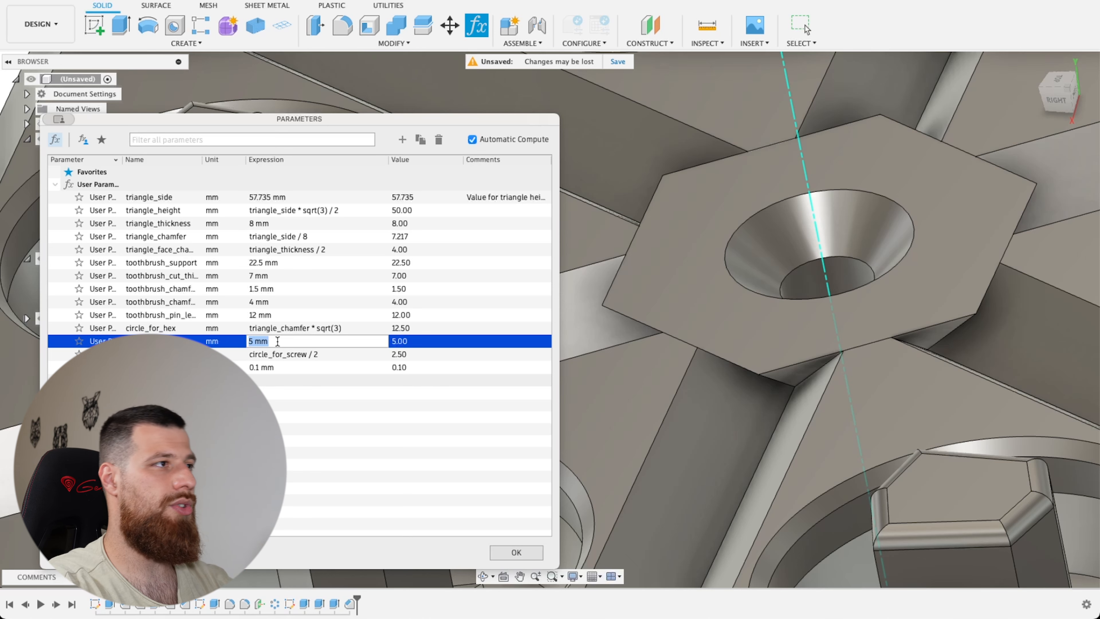
key(Right)
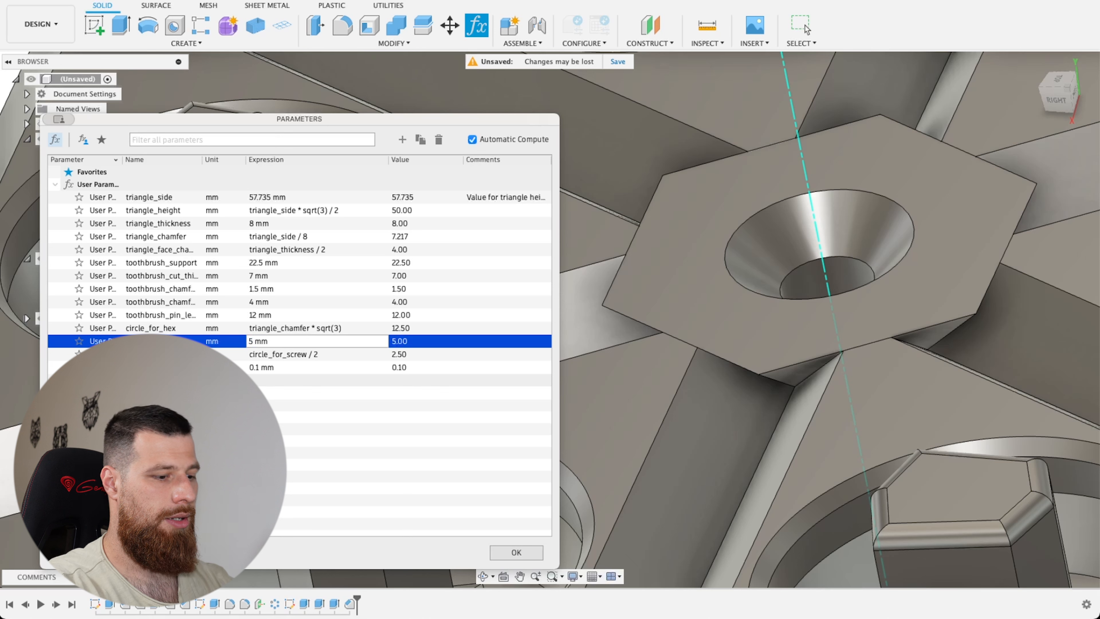
text(+ tol)
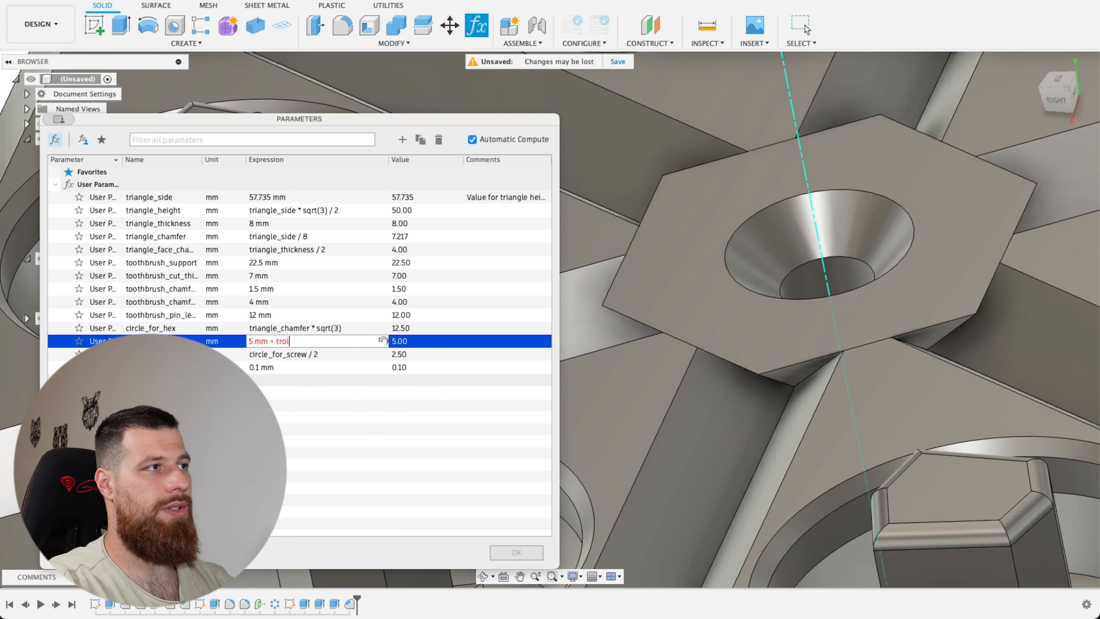
text(erance)
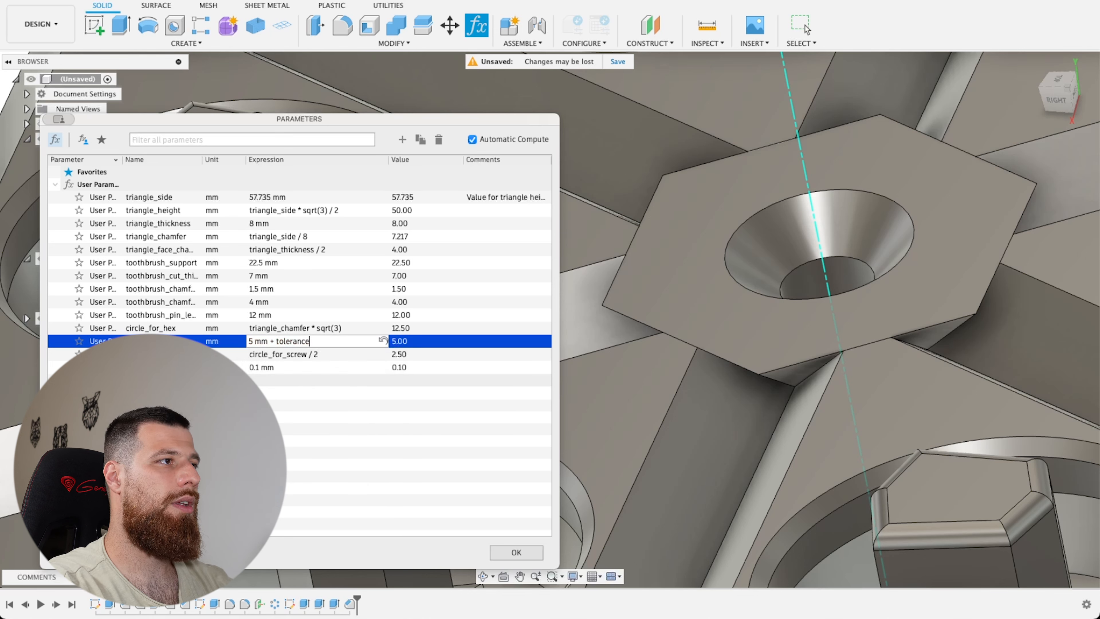
key(Return)
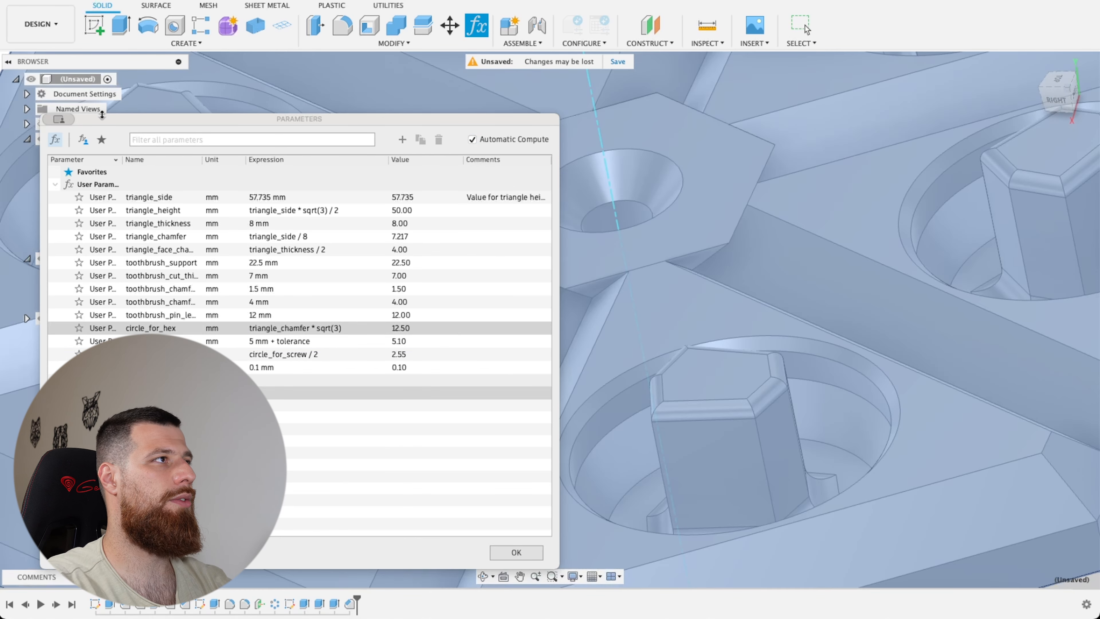
Hide Body5 and Body6 to expose the side of the central hexagonal plug
drag(156, 124, 281, 137)
click(55, 242)
click(53, 243)
click(53, 229)
click(53, 213)
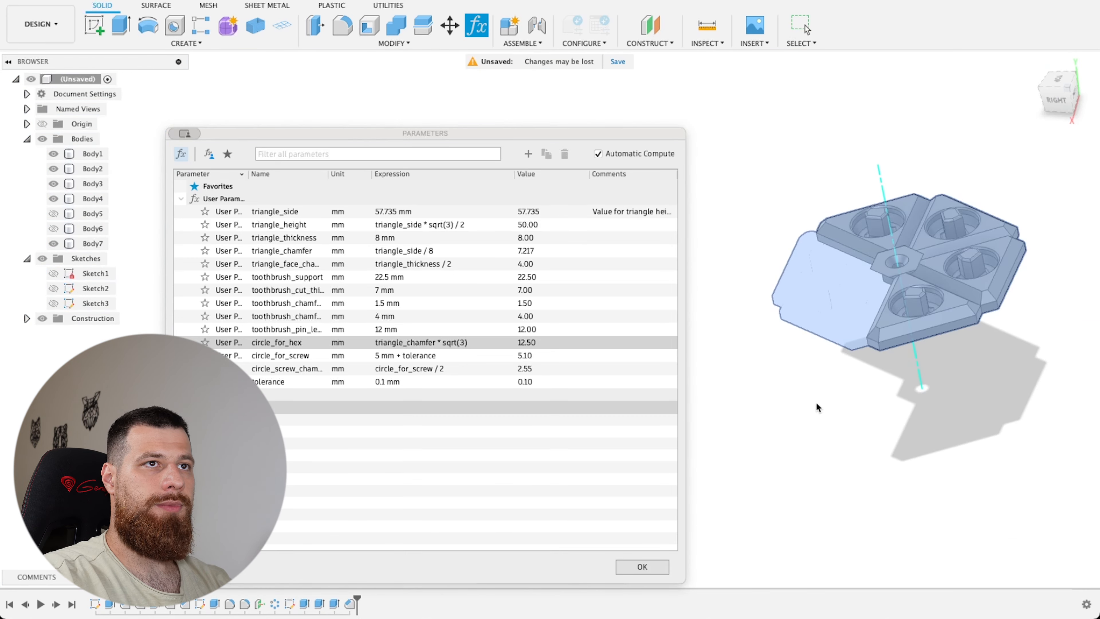
shift+middle_drag(819, 407, 889, 382)
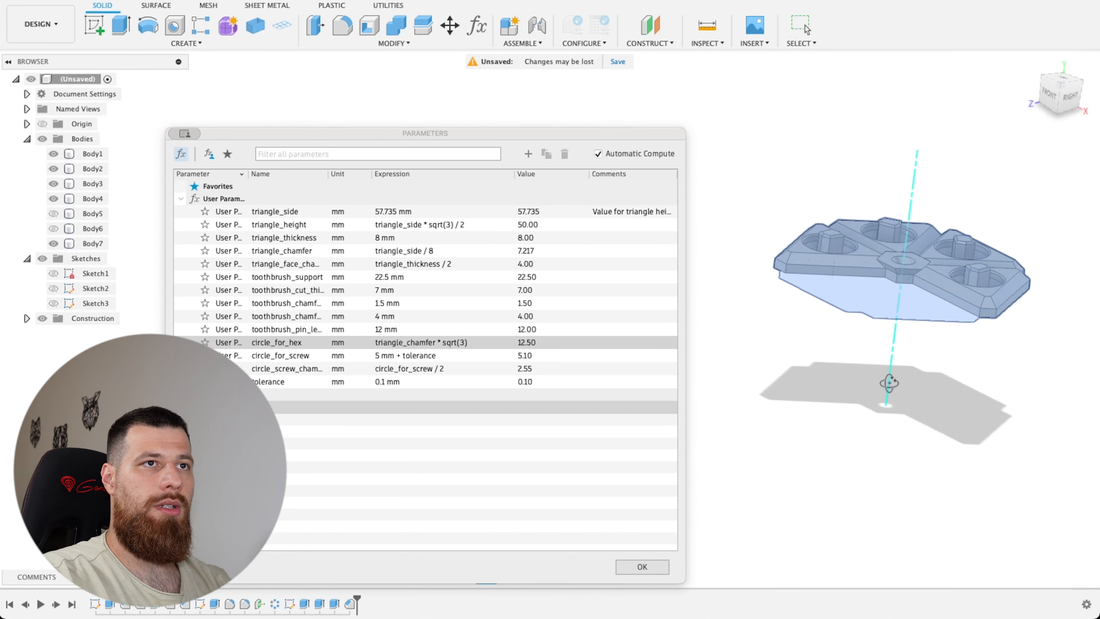
Set the circle_for_hex expression to triangle_chamfer * sqrt(3) - tolerance
scroll(732, 259, up, 10)
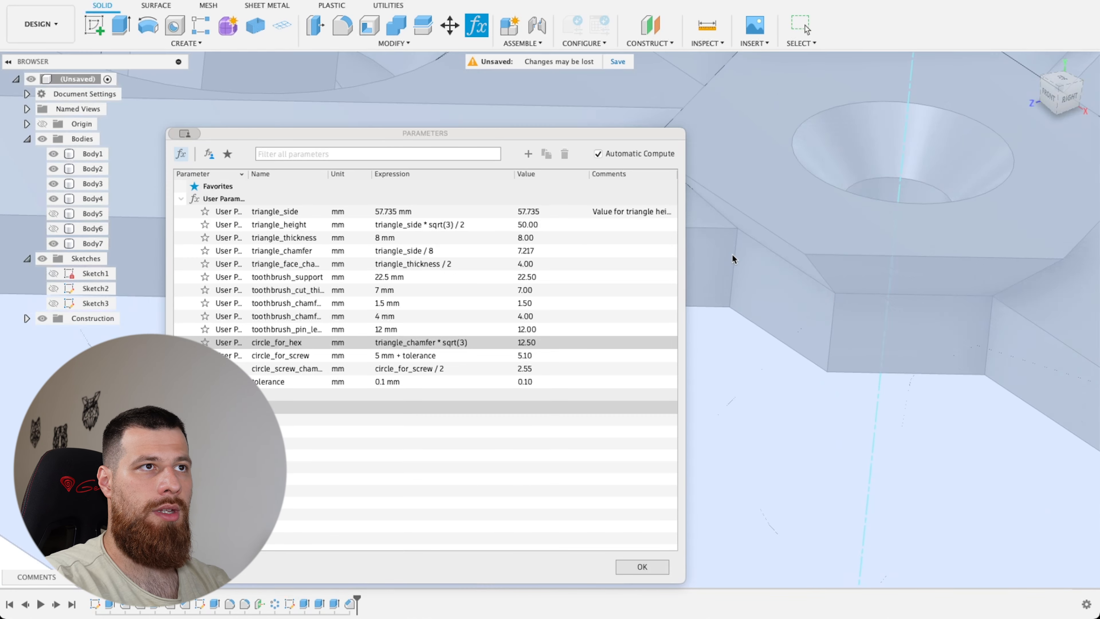
shift+middle_drag(732, 253, 793, 255)
scroll(794, 256, up, 3)
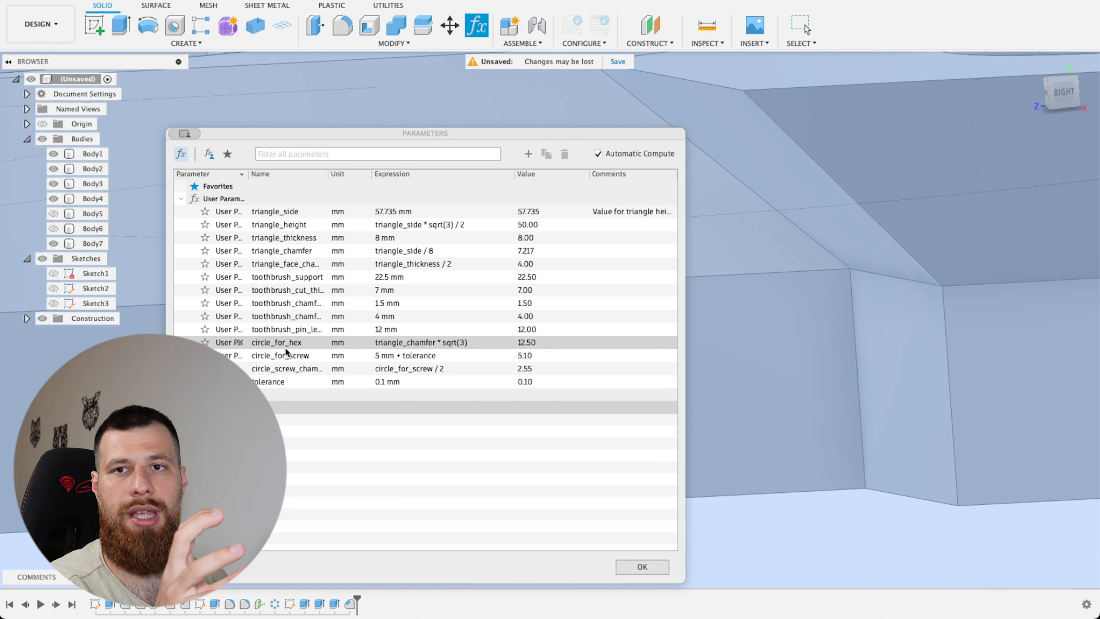
click(507, 342)
text(- tolerance)
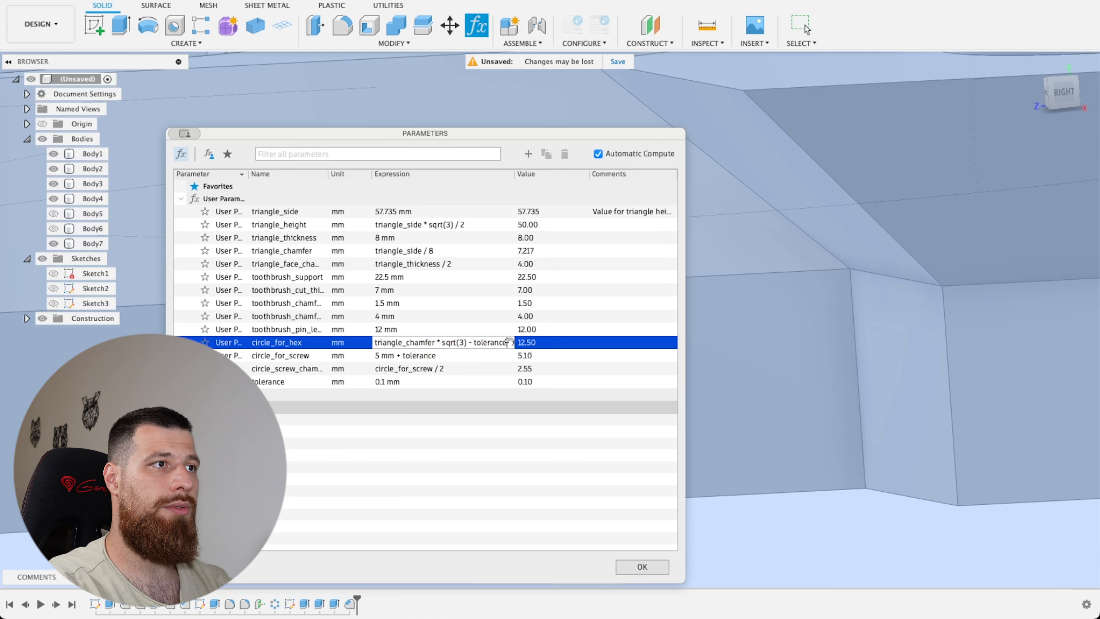
key(Return)
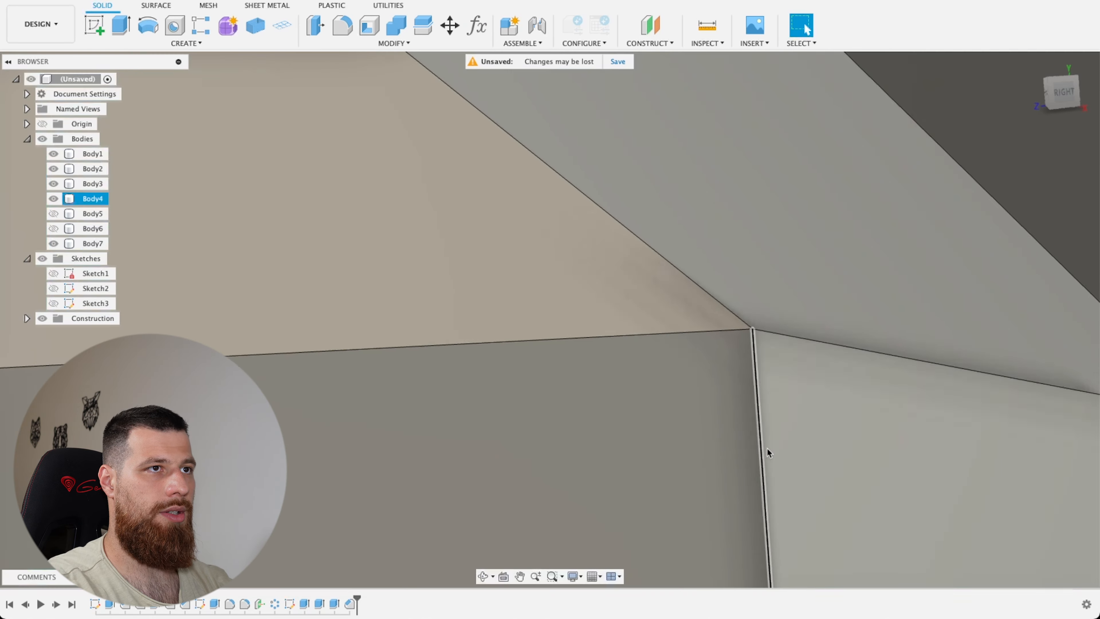
Examine the joint between the hexagonal plug and the surrounding triangles from the side, above and below
scroll(766, 448, down, 5)
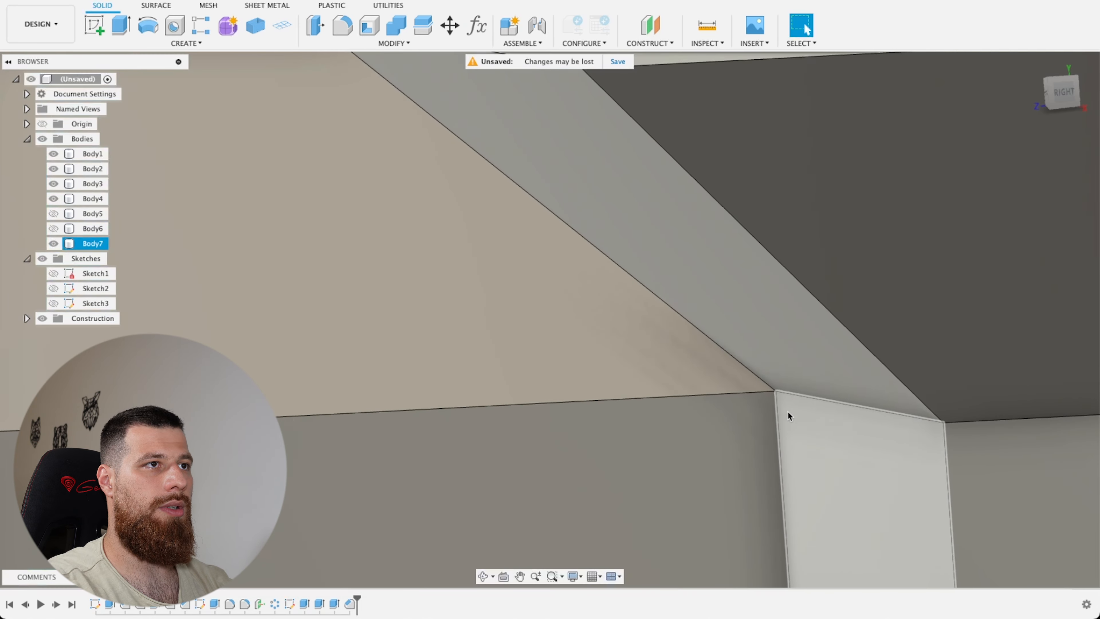
shift+middle_drag(712, 383, 756, 463)
scroll(718, 209, up, 3)
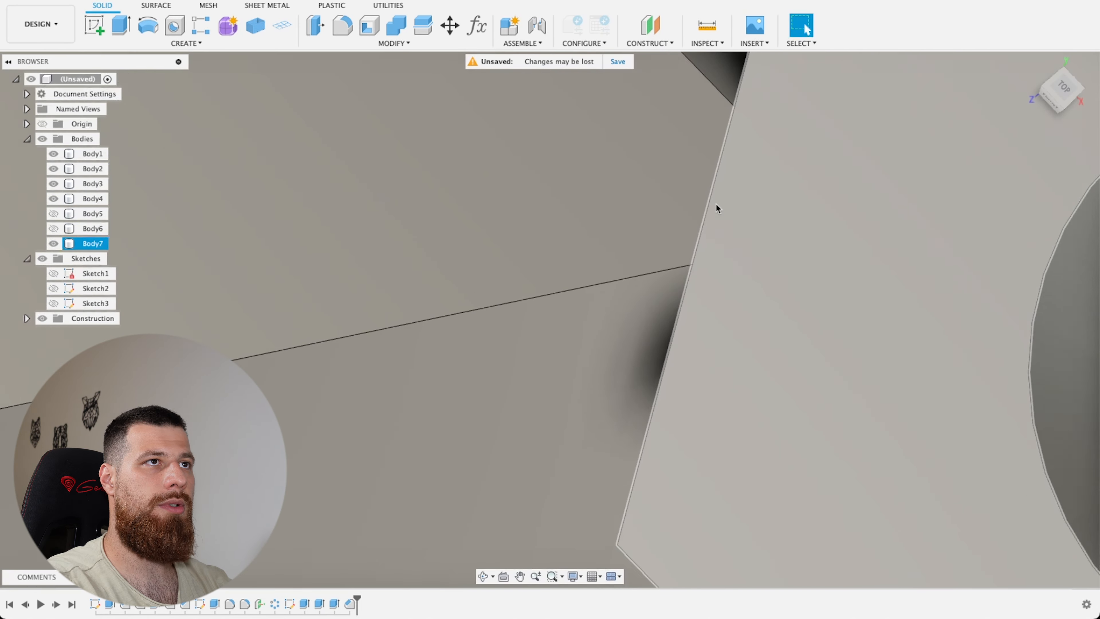
scroll(749, 243, down, 2)
scroll(750, 241, down, 10)
scroll(671, 299, up, 4)
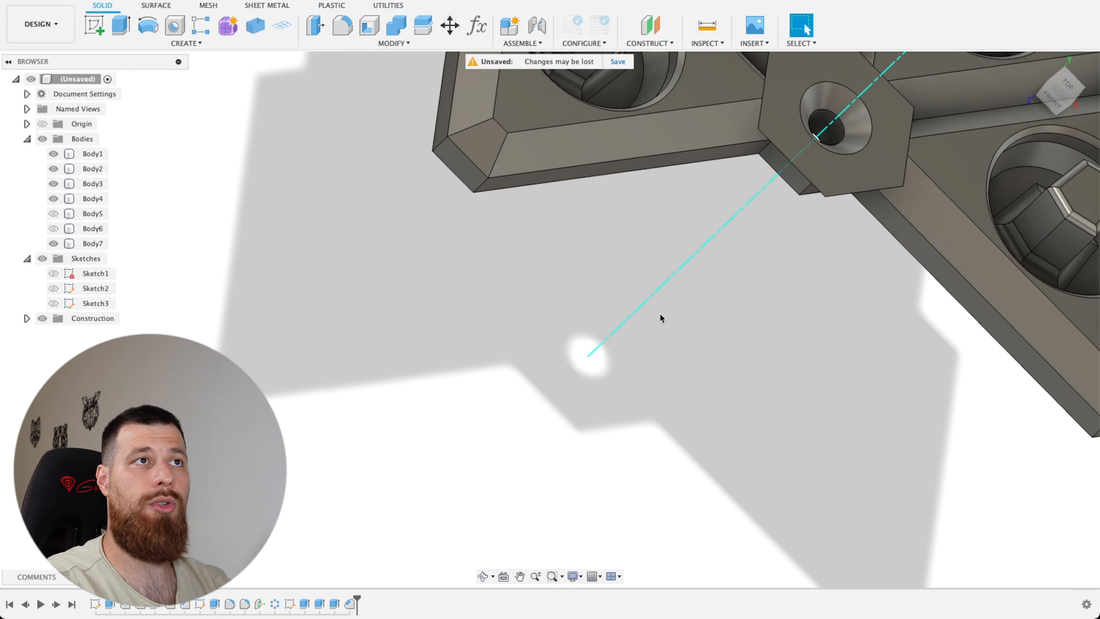
scroll(668, 346, up, 3)
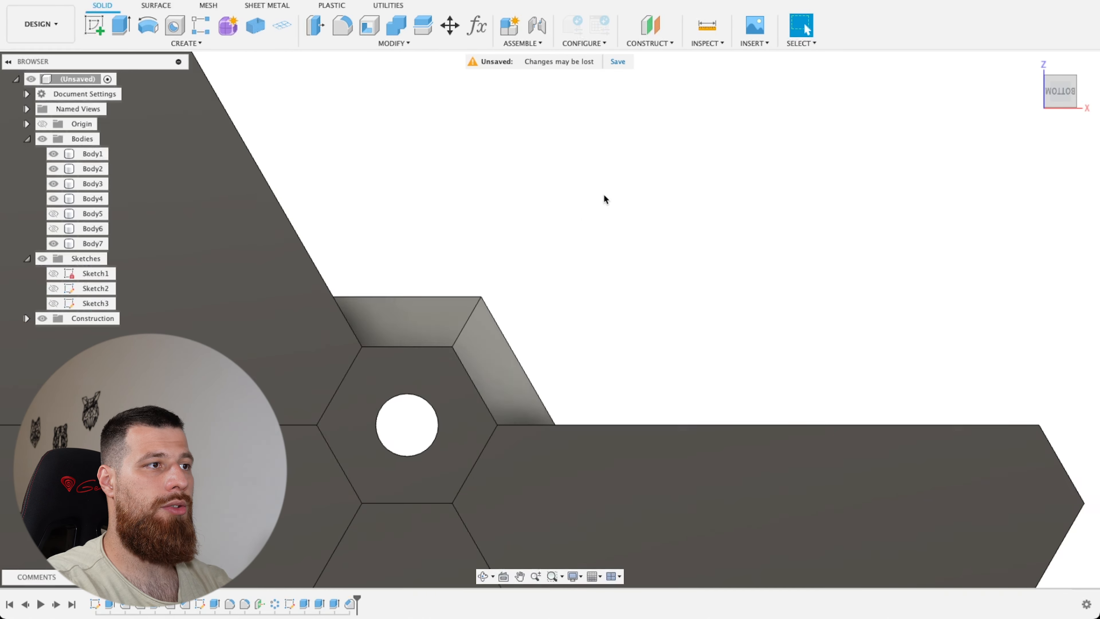
scroll(385, 455, up, 3)
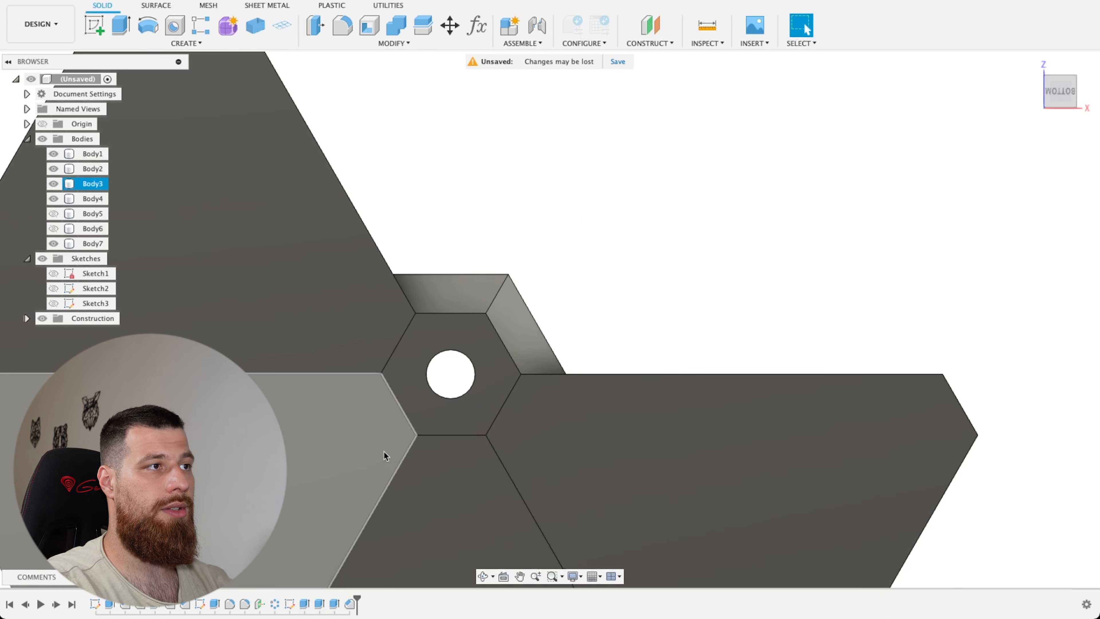
scroll(383, 162, up, 3)
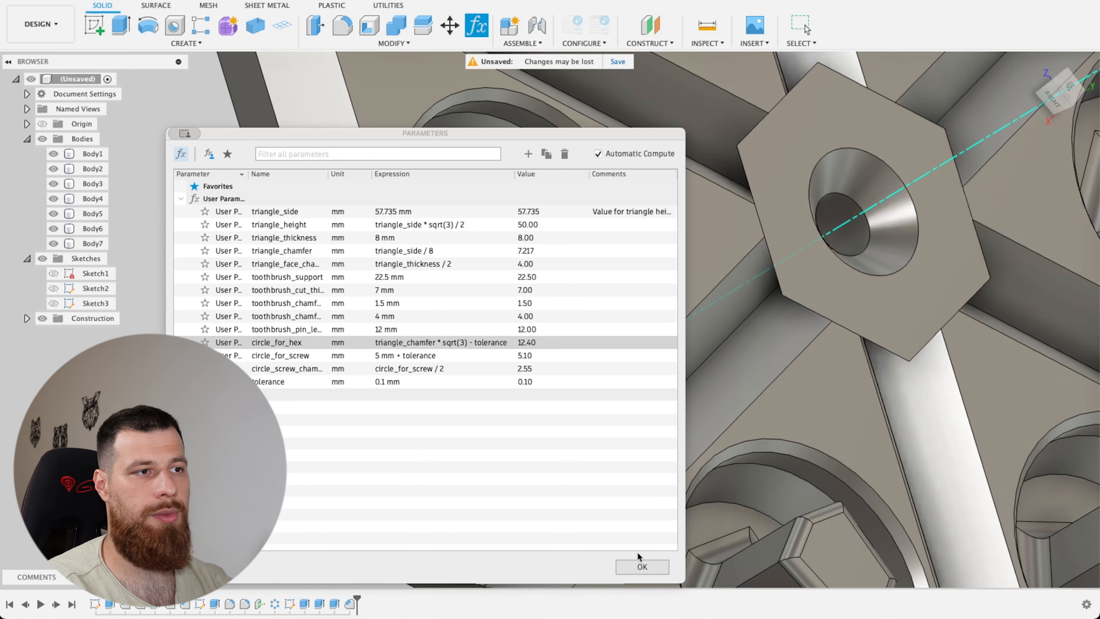
Open the plug's hexagon sketch for editing and reposition the circle_for_hex diameter dimension horizontally across the construction circle
click(637, 554)
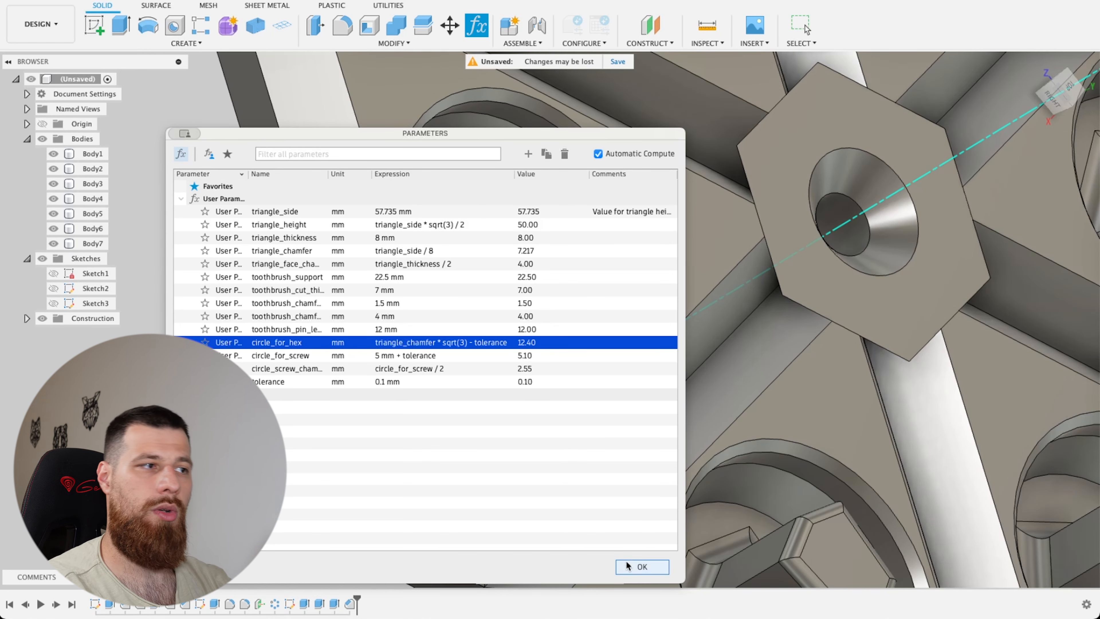
click(642, 566)
click(289, 604)
right_click(289, 606)
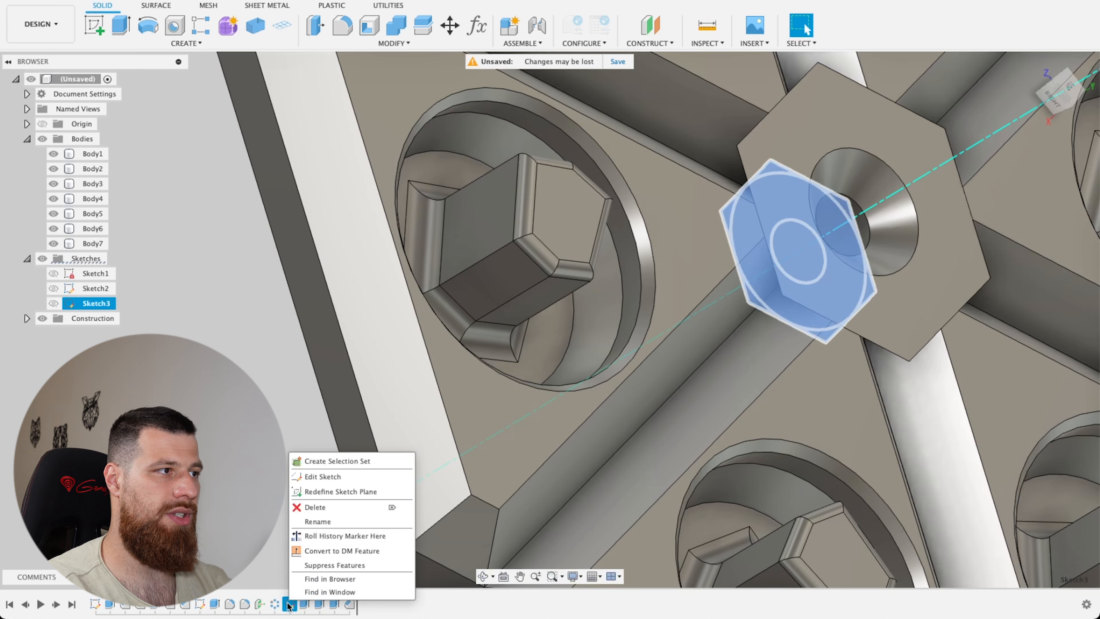
click(307, 467)
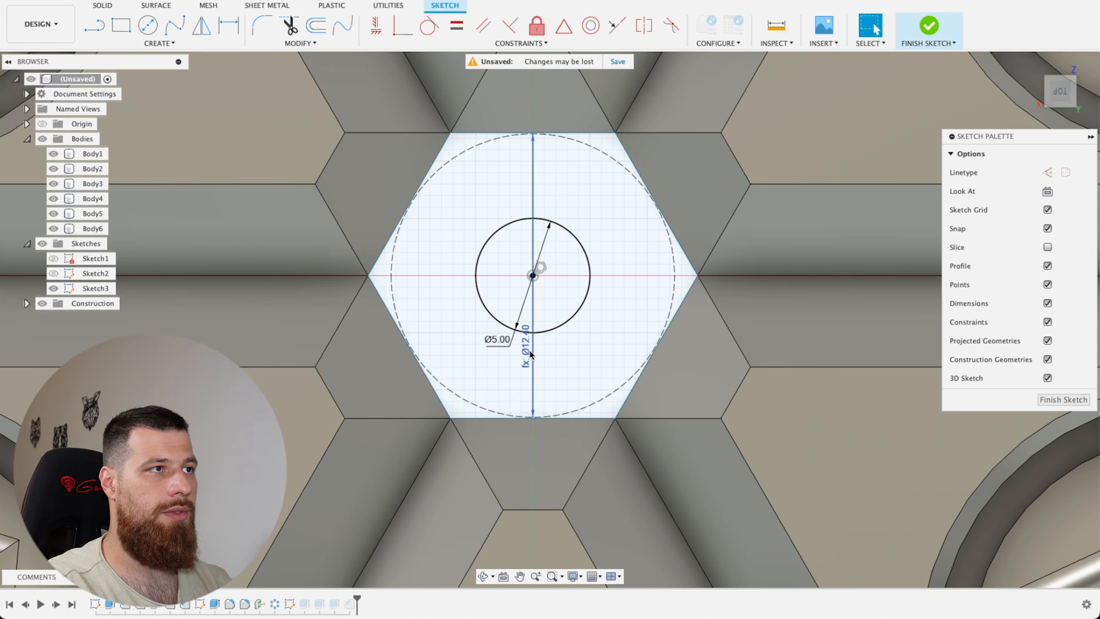
drag(531, 354, 449, 274)
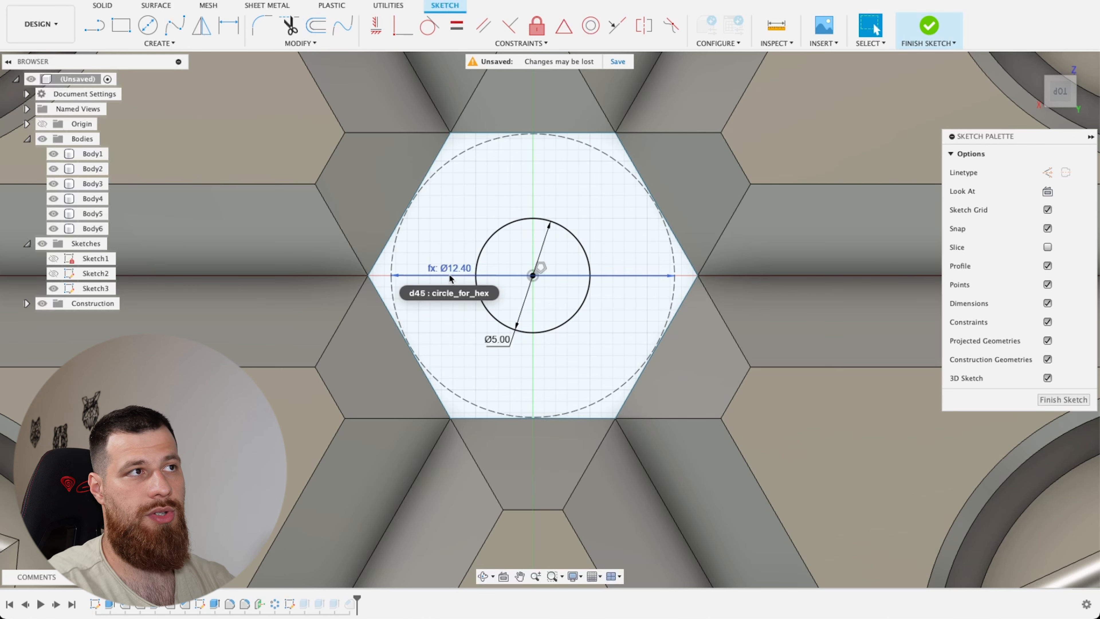
scroll(525, 141, up, 5)
scroll(525, 141, up, 3)
click(491, 144)
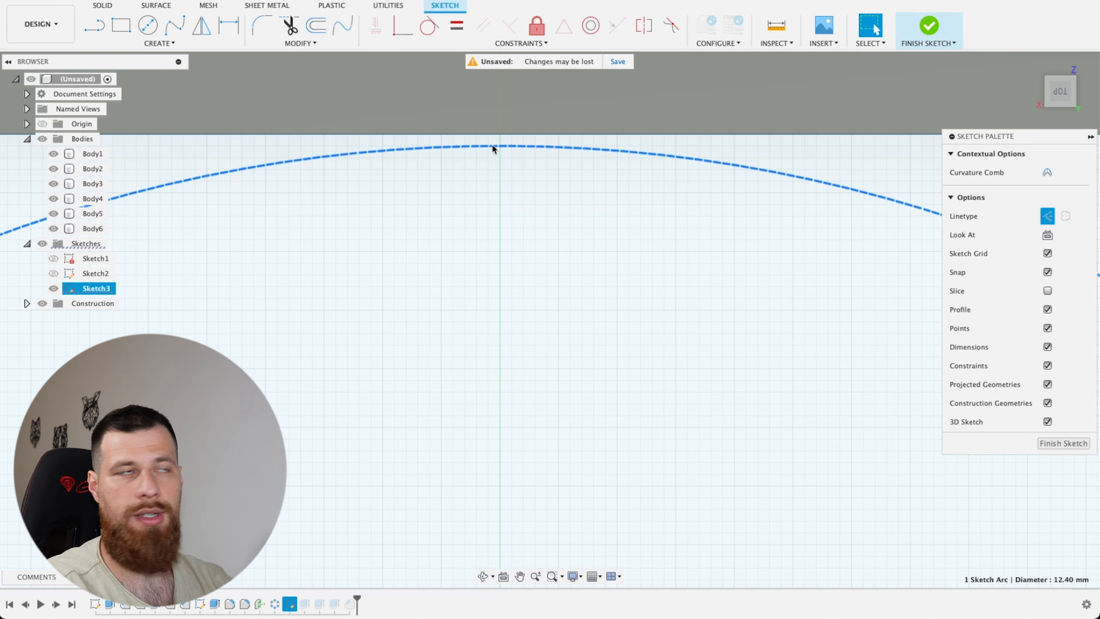
scroll(582, 231, down, 3)
Dimension the distance between the hexagon's two horizontal opposite sides as circle_for_hex
click(578, 185)
scroll(547, 244, down, 2)
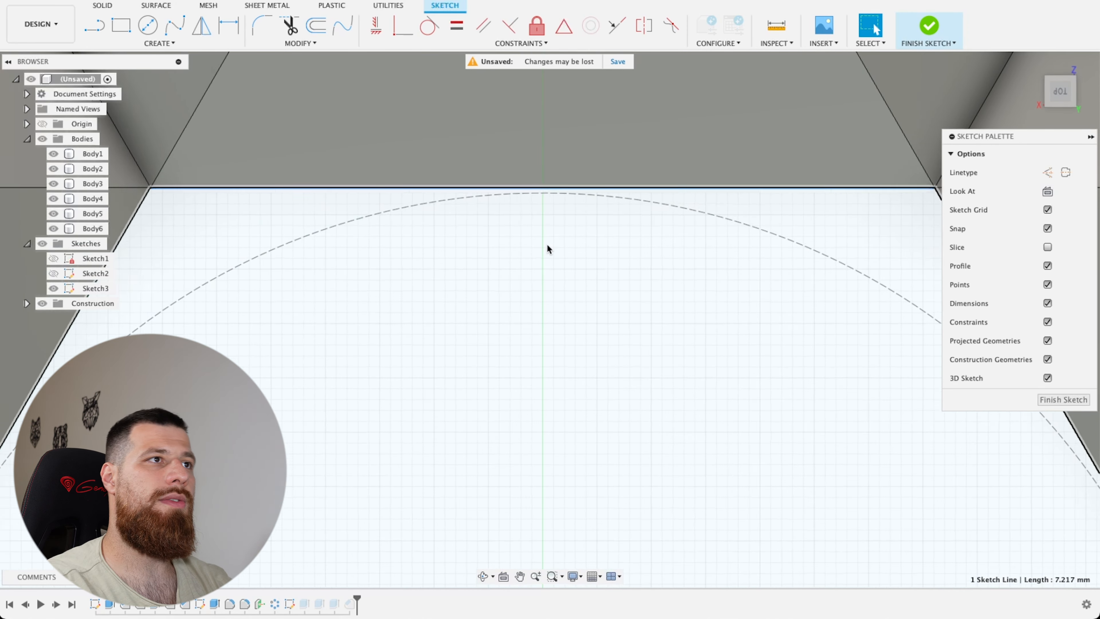
scroll(544, 183, up, 1)
scroll(544, 182, down, 5)
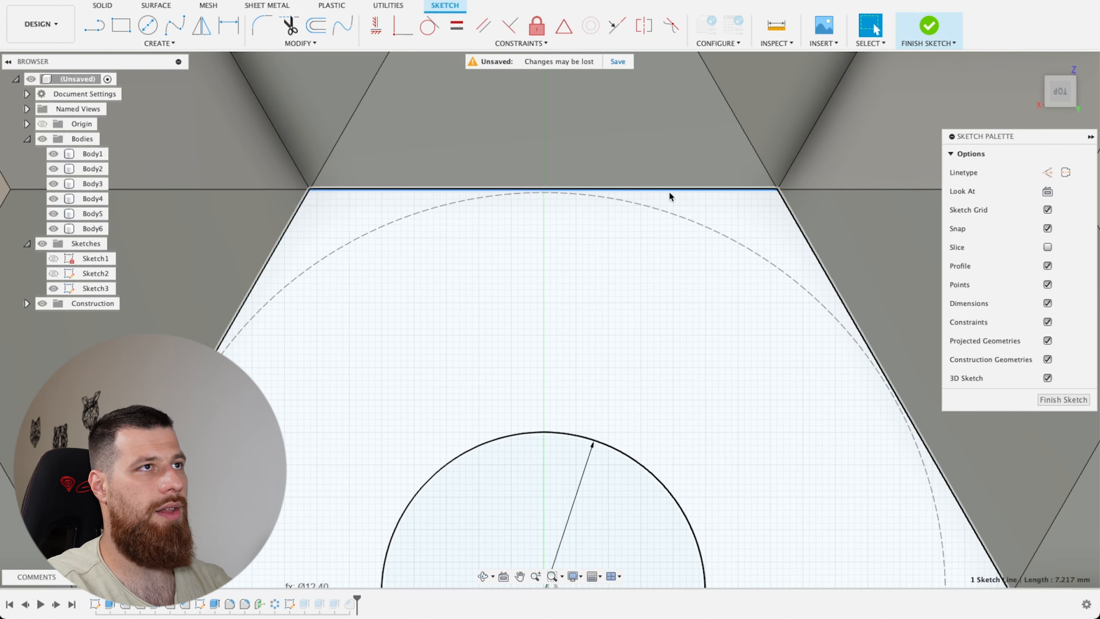
key(d)
scroll(665, 173, down, 5)
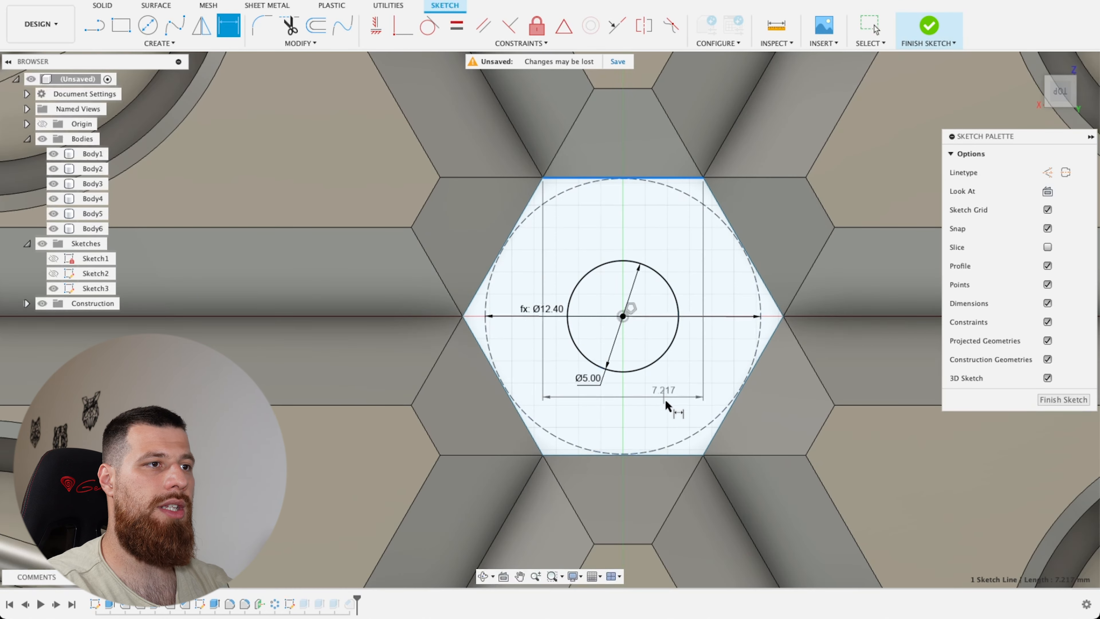
click(681, 454)
click(698, 361)
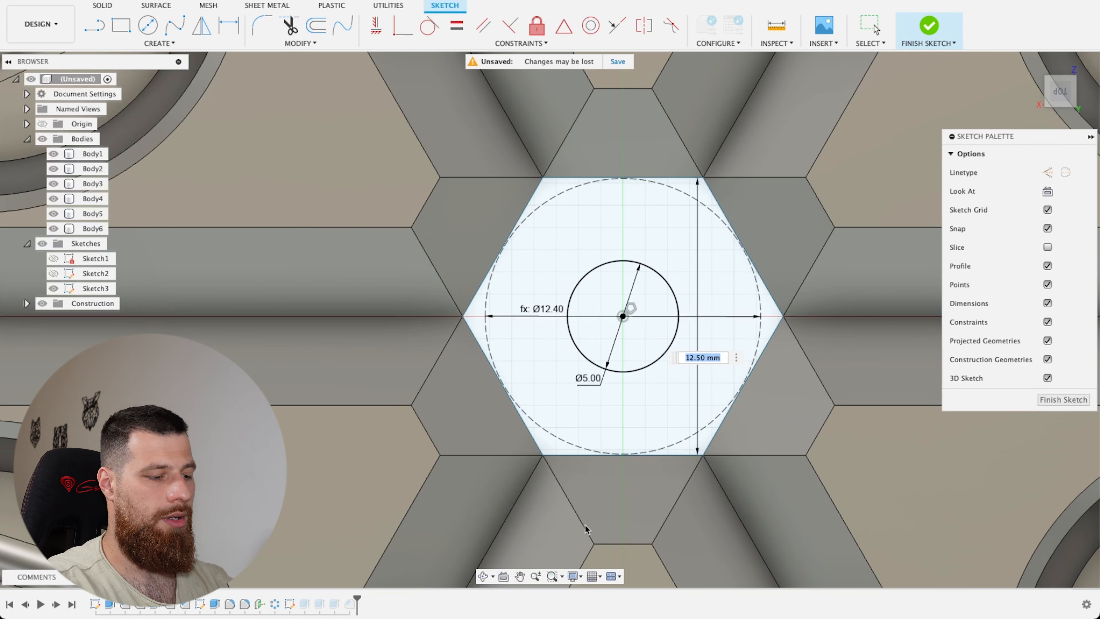
text(cir)
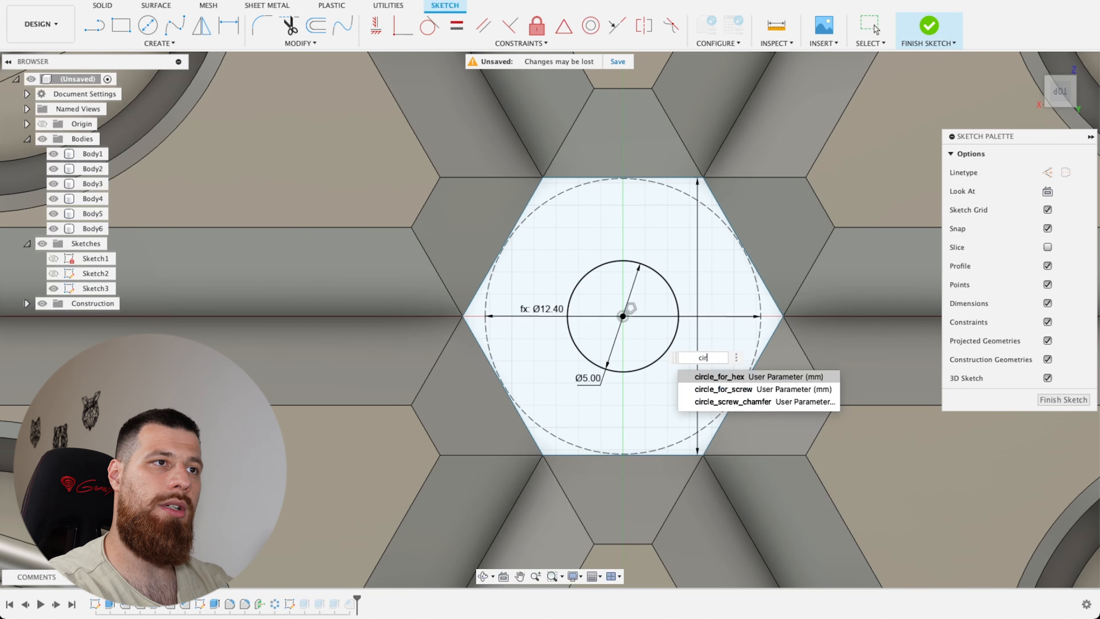
key(Return)
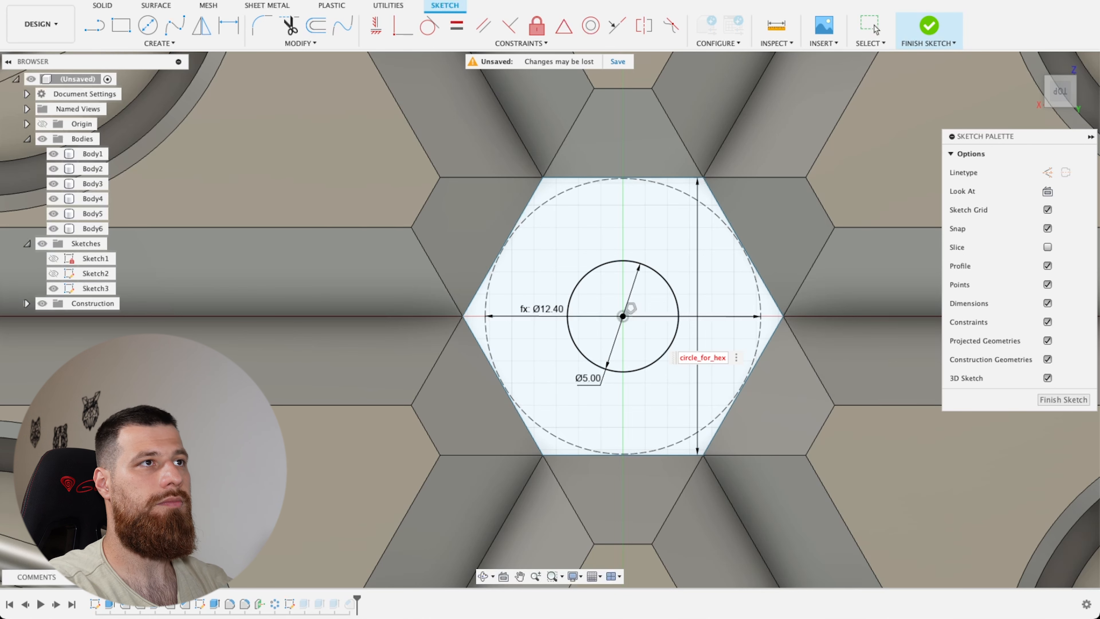
key(Return)
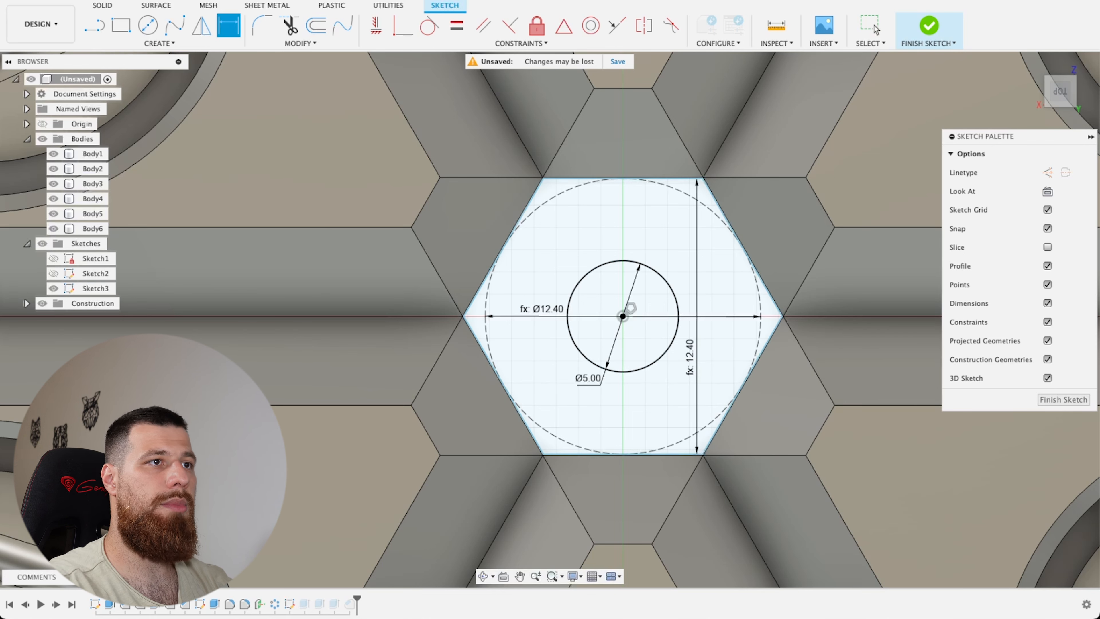
Try to dimension the distance between two slanted opposite sides of the hexagon
scroll(712, 332, up, 2)
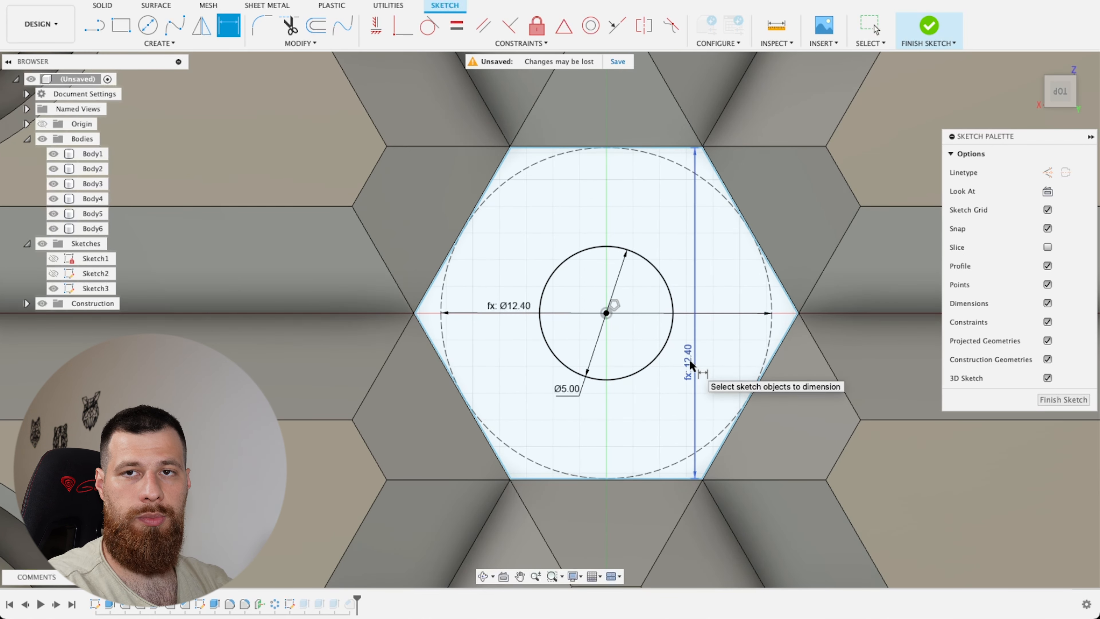
click(435, 344)
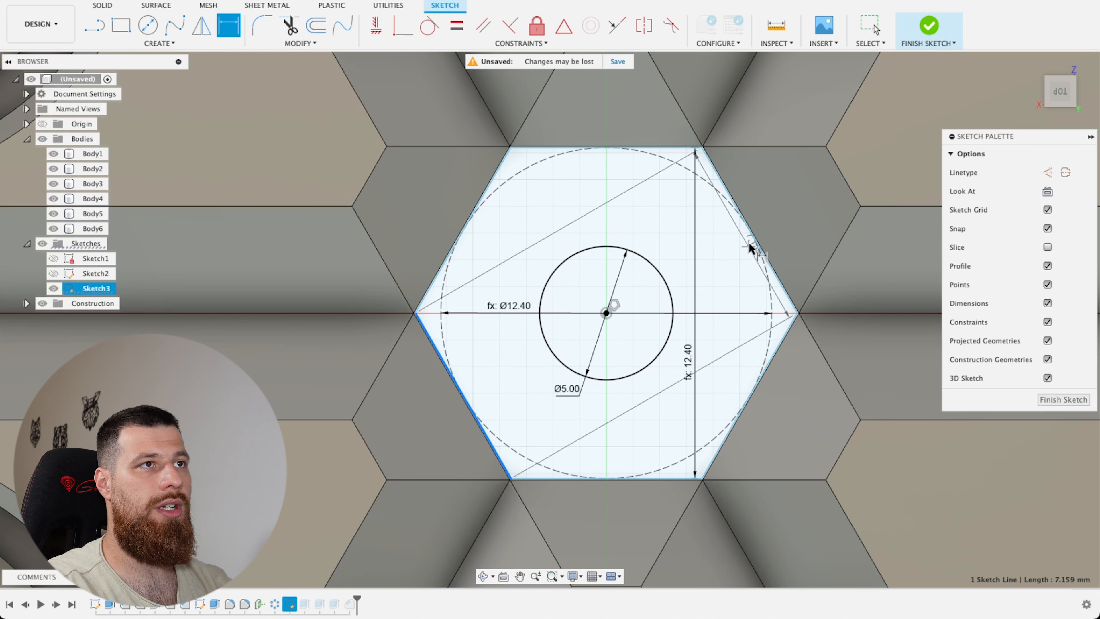
click(741, 211)
click(562, 240)
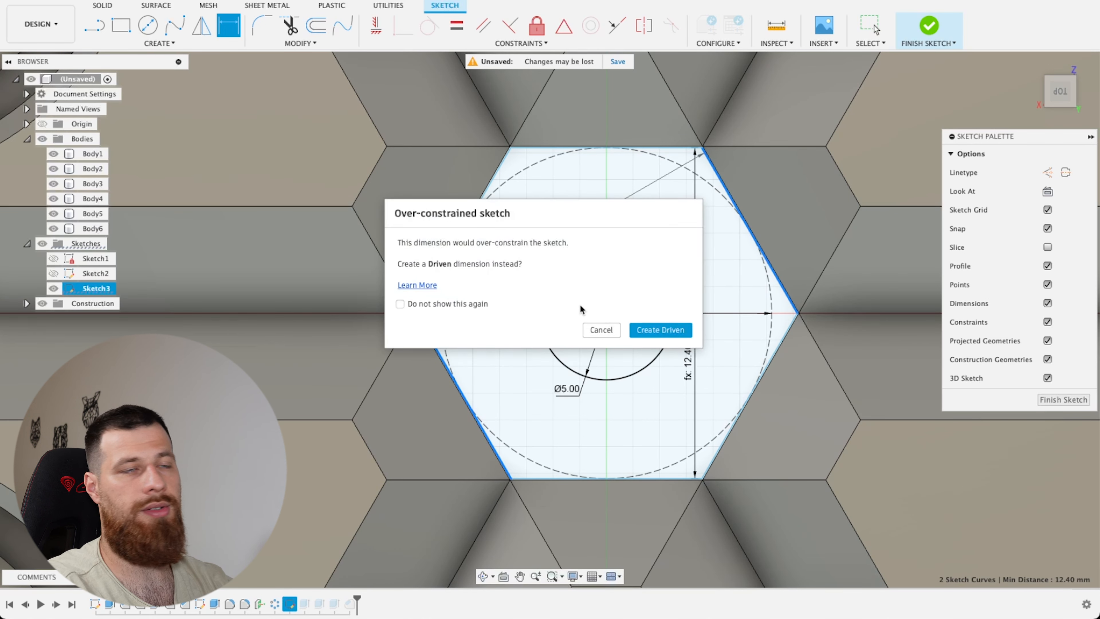
click(600, 330)
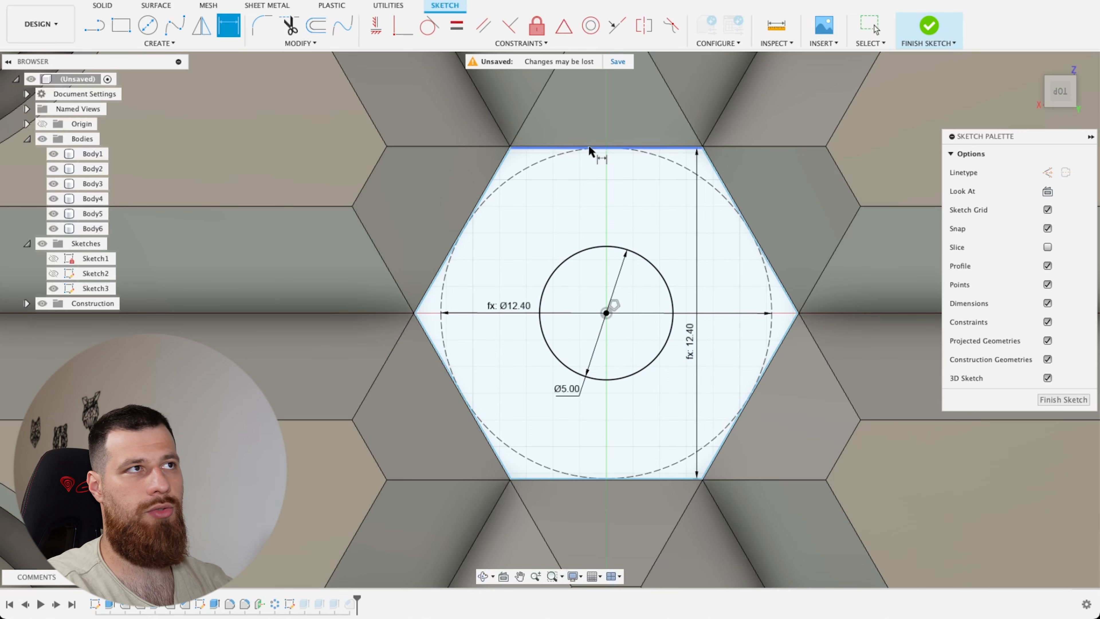
Examine the gap between the countersunk hexagonal plug and the surrounding triangles on the front face
scroll(585, 143, up, 5)
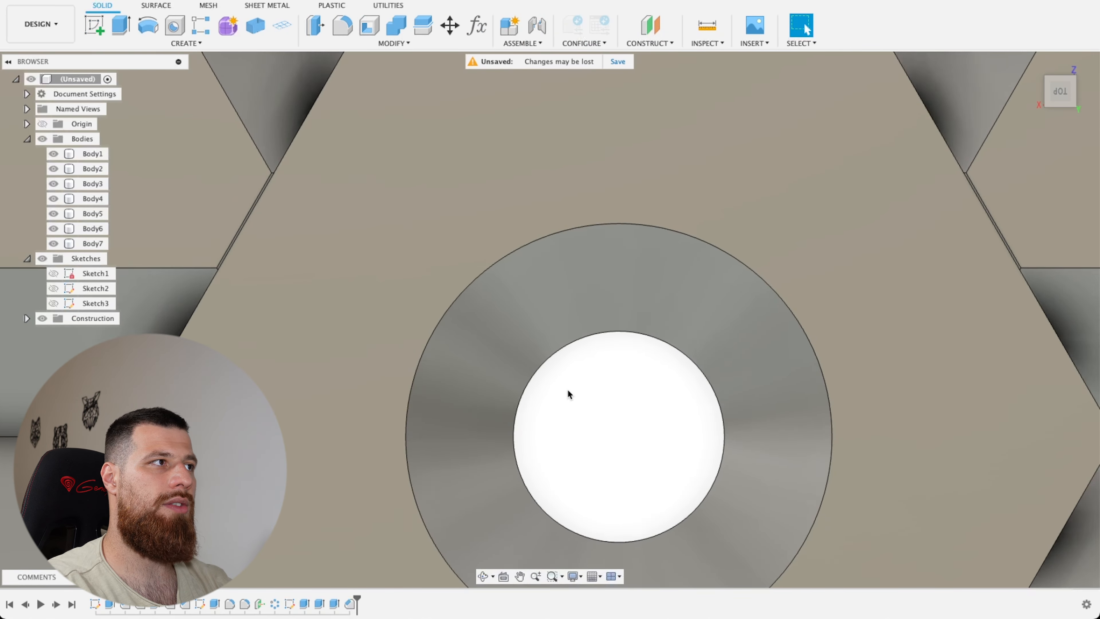
scroll(648, 361, down, 5)
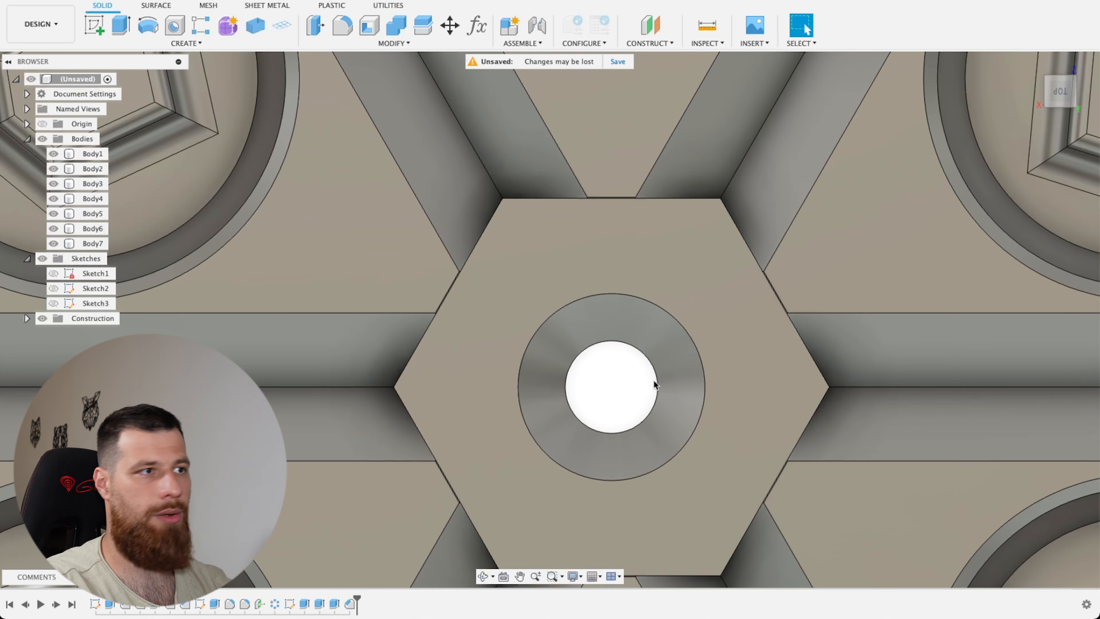
shift+middle_drag(655, 384, 597, 355)
scroll(505, 399, up, 5)
shift+middle_drag(662, 297, 634, 255)
scroll(497, 291, down, 5)
scroll(498, 291, down, 5)
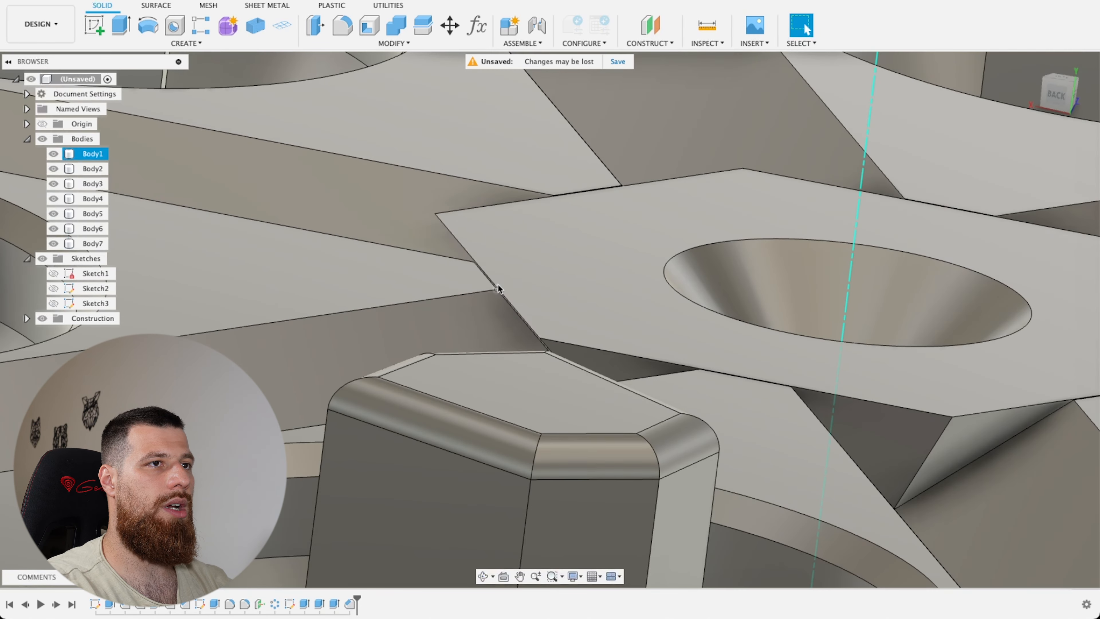
Examine the clearance around the hexagonal plug from the underside, close up at one of its corners
shift+middle_drag(686, 407, 687, 302)
scroll(688, 306, down, 5)
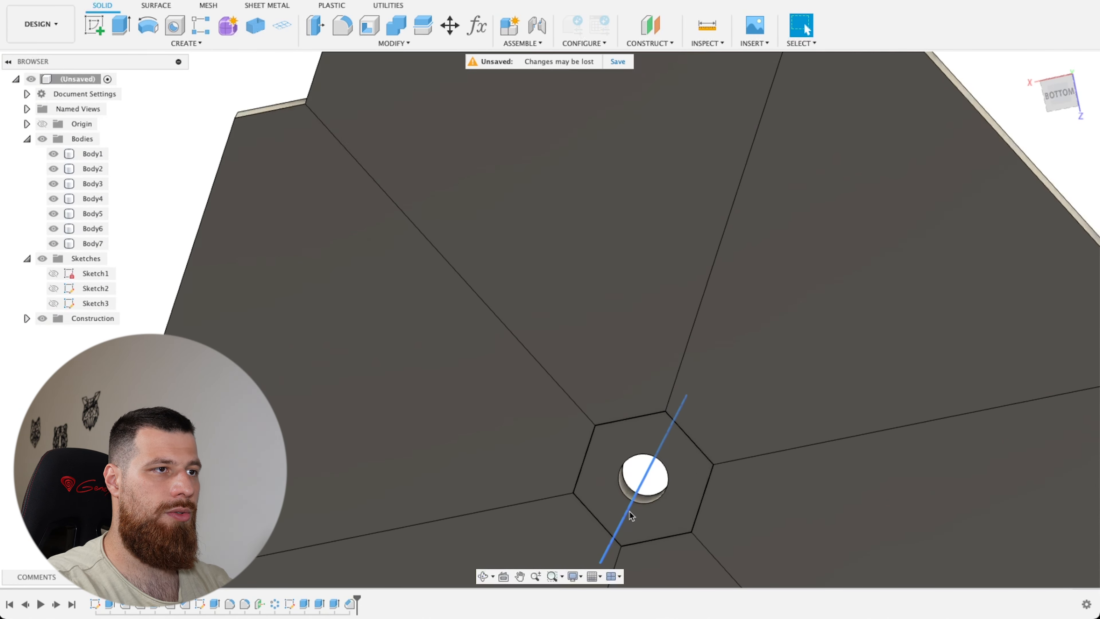
scroll(476, 429, up, 10)
click(511, 427)
scroll(511, 427, down, 5)
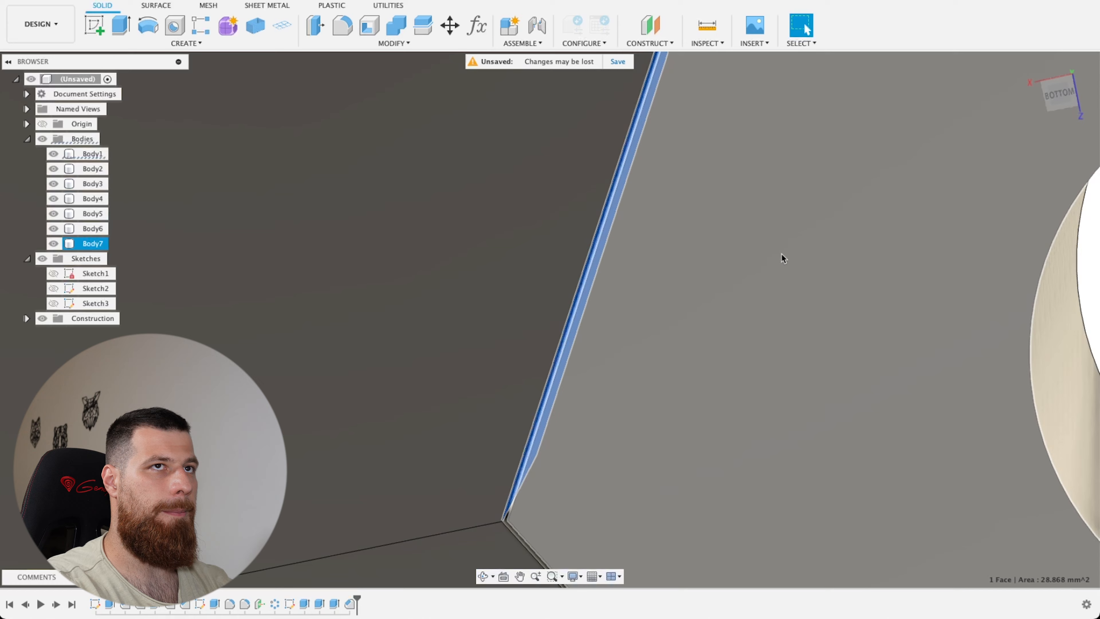
click(1058, 97)
scroll(711, 218, up, 7)
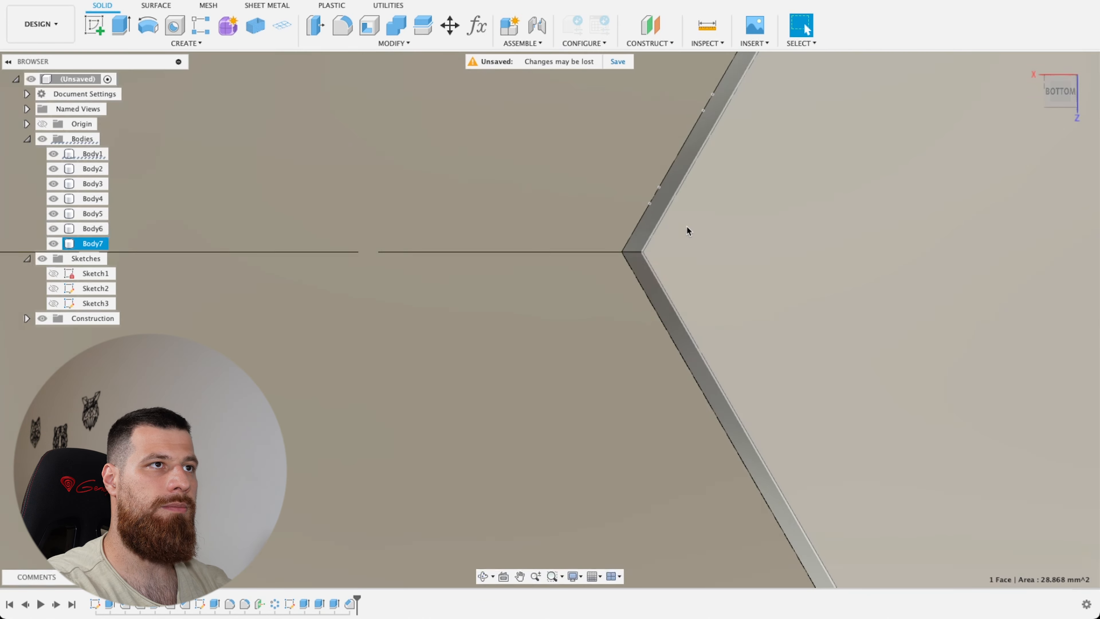
scroll(611, 273, down, 6)
scroll(456, 292, down, 4)
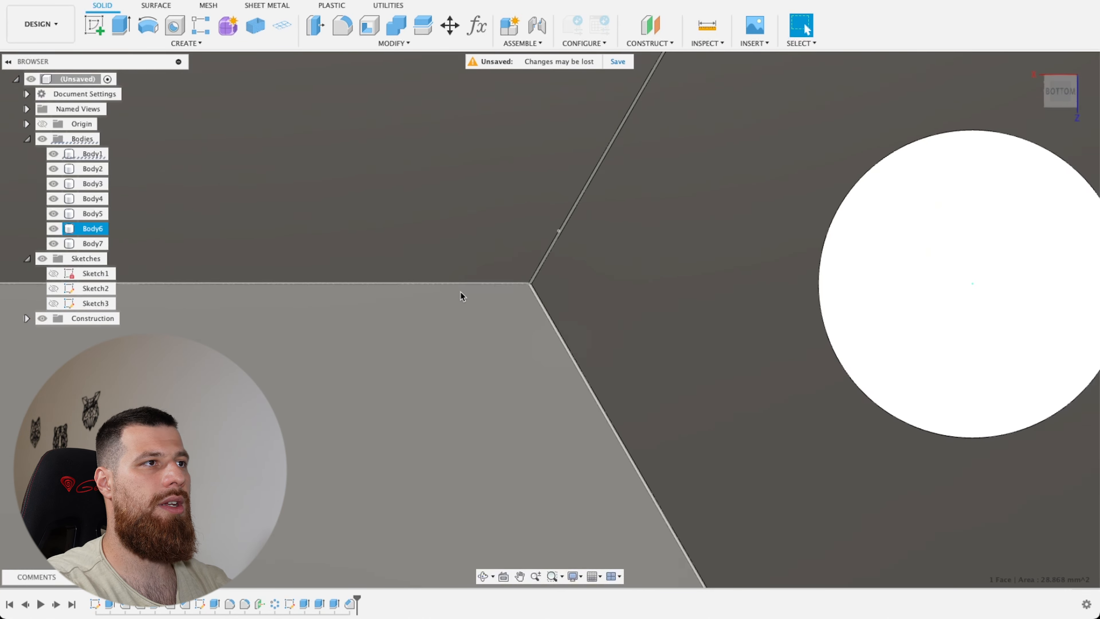
scroll(456, 291, up, 6)
Set the tolerance user parameter to 0.25 mm and accept the parameter changes
click(347, 45)
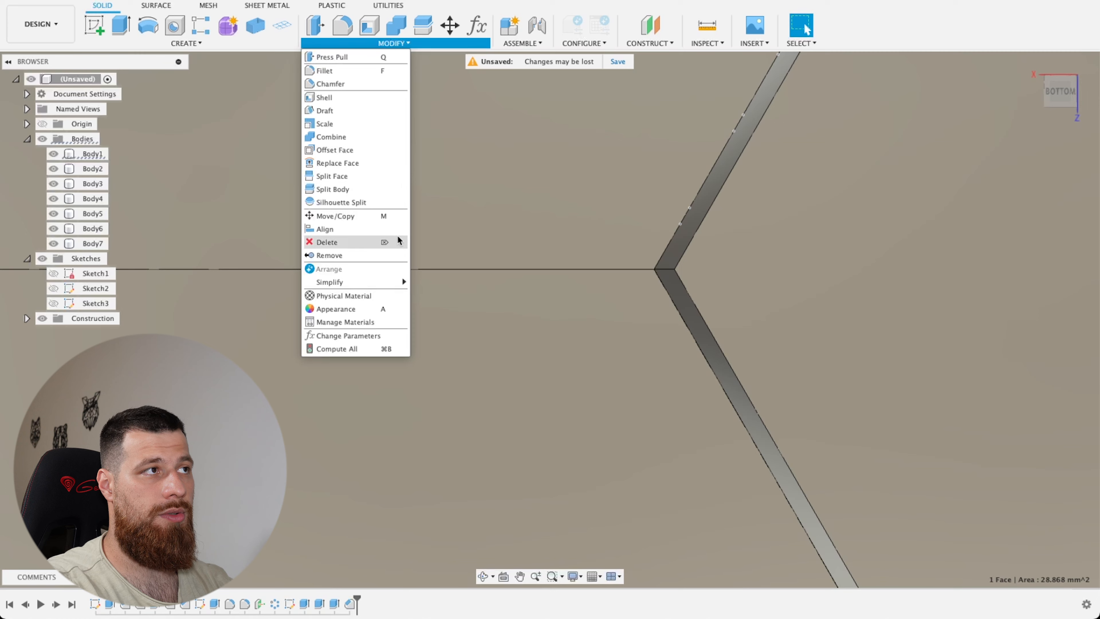
click(354, 323)
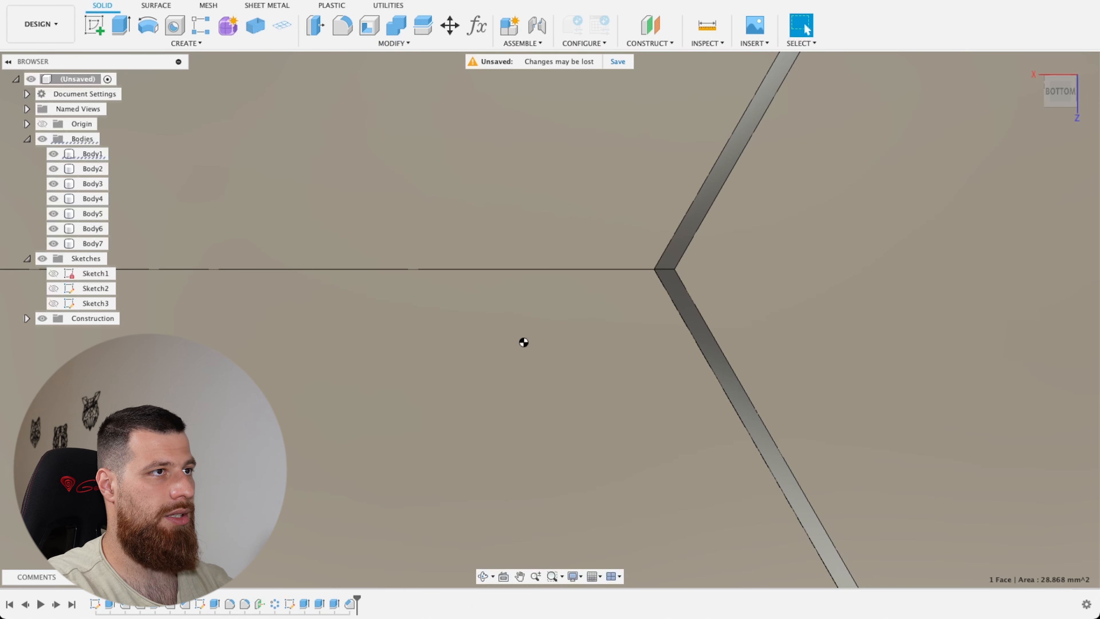
click(393, 43)
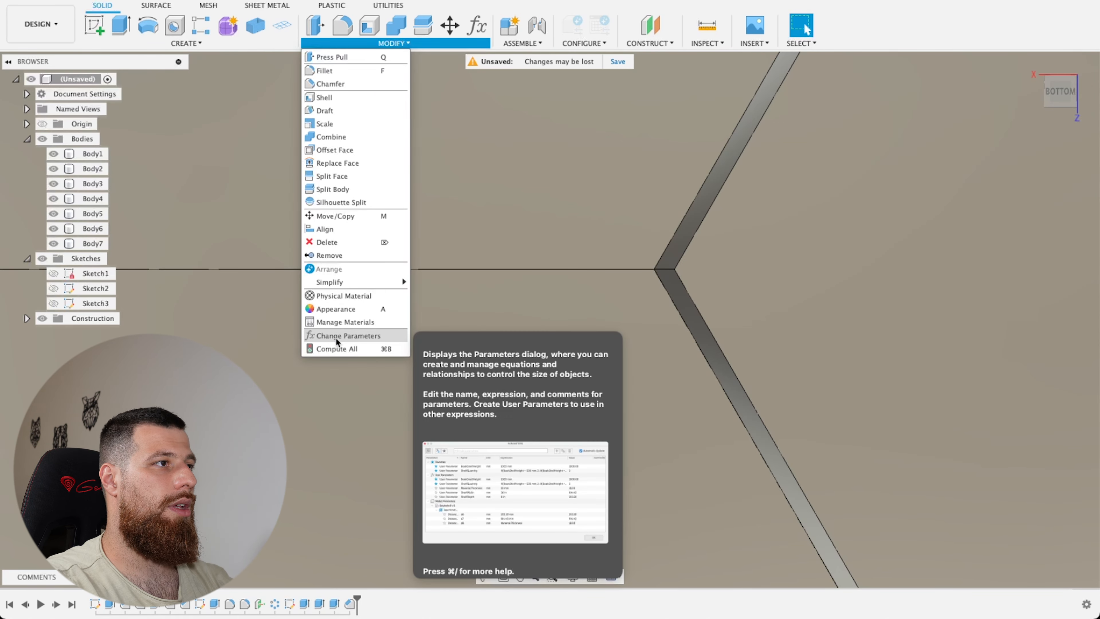
click(342, 339)
click(271, 382)
double_click(378, 382)
click(384, 382)
key(BackSpace)
text(25)
key(Return)
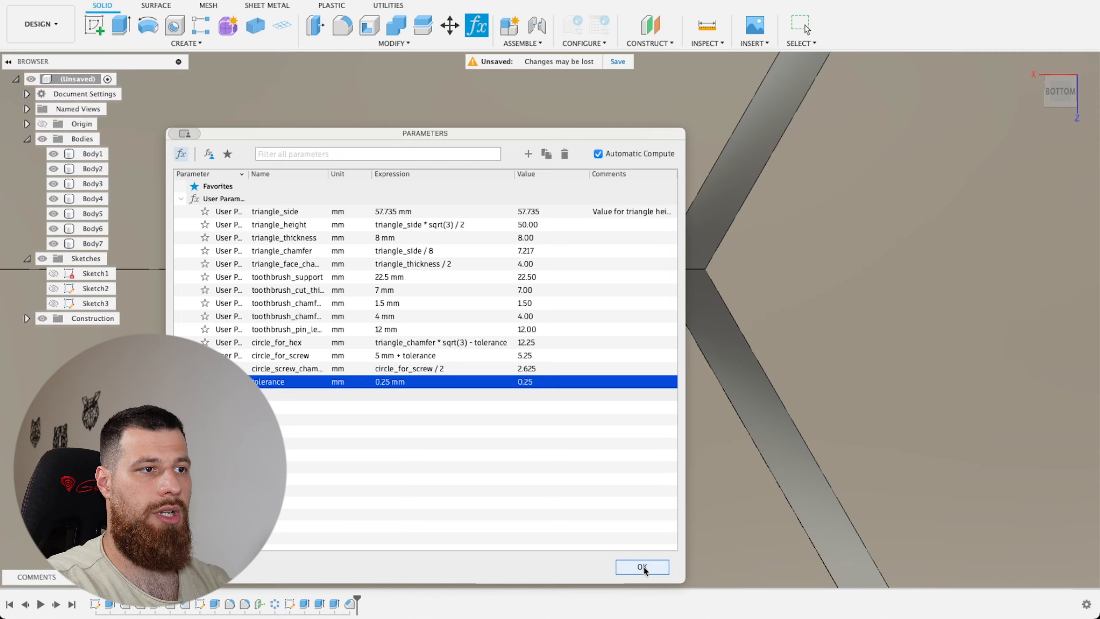
click(642, 567)
Set the triangle_side user parameter to 75 mm to resize the whole toothbrush holder
scroll(627, 373, down, 5)
shift+middle_drag(613, 319, 411, 276)
scroll(411, 276, down, 10)
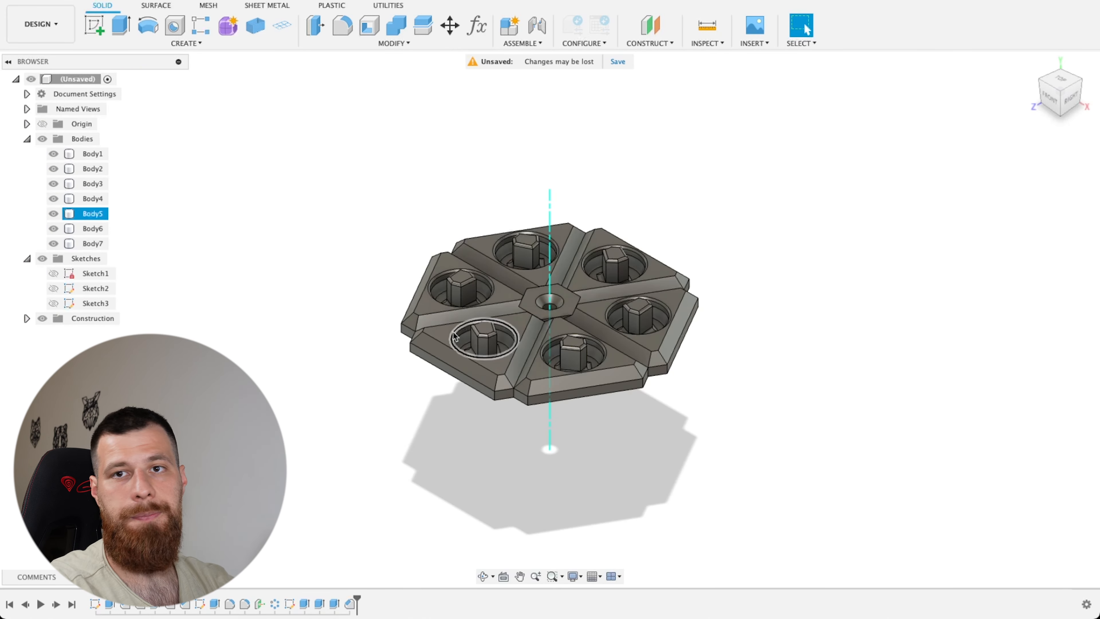
scroll(547, 284, up, 1)
scroll(548, 284, up, 2)
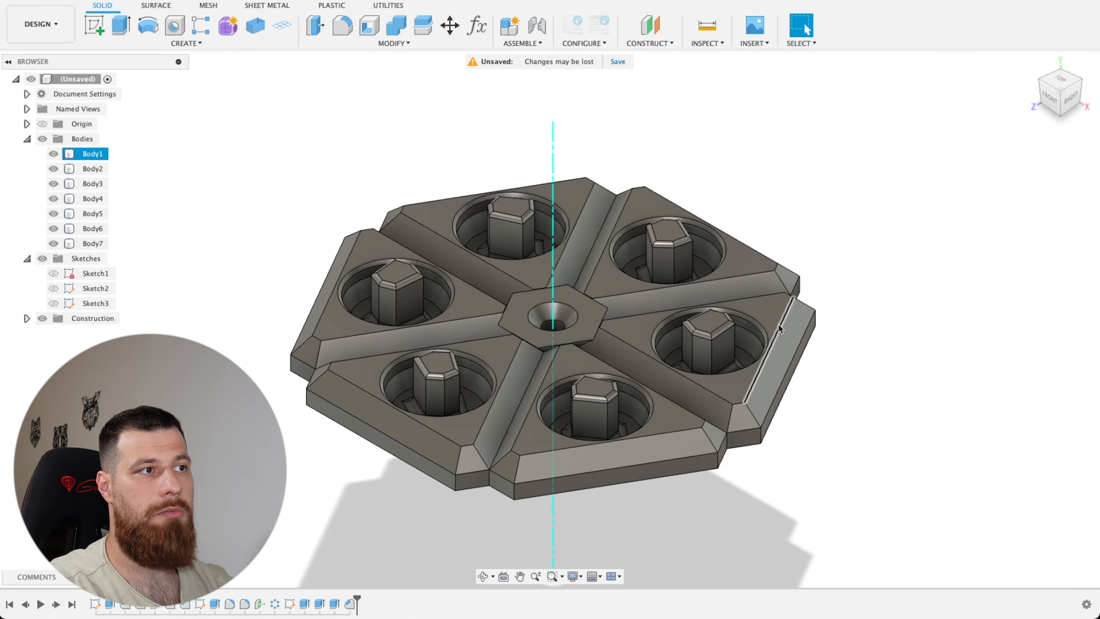
click(383, 44)
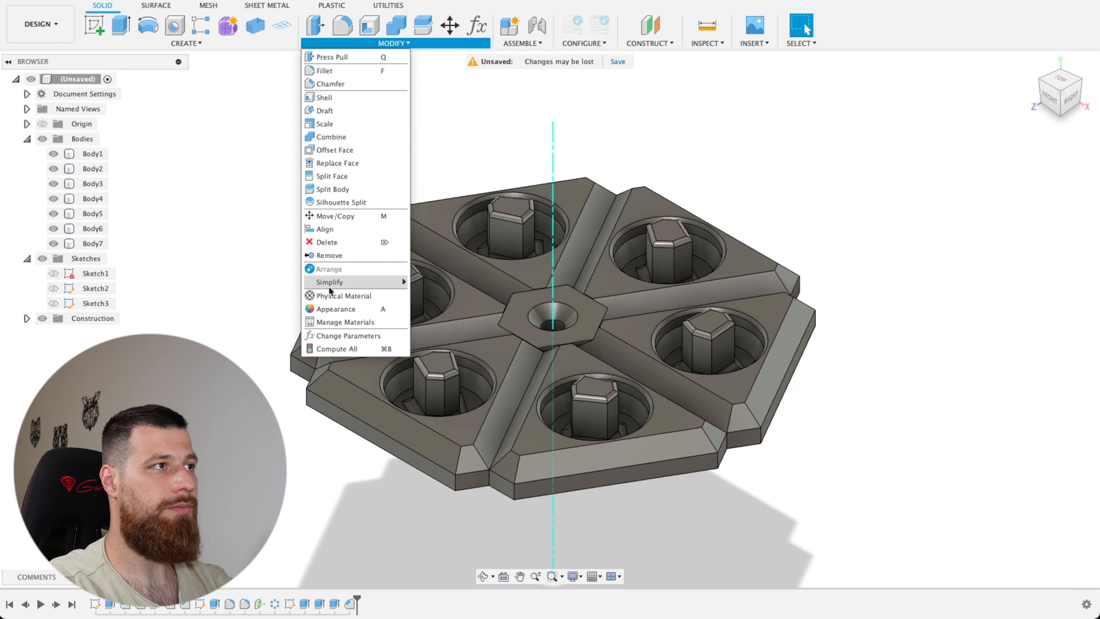
click(342, 401)
scroll(739, 206, up, 1)
scroll(927, 284, down, 5)
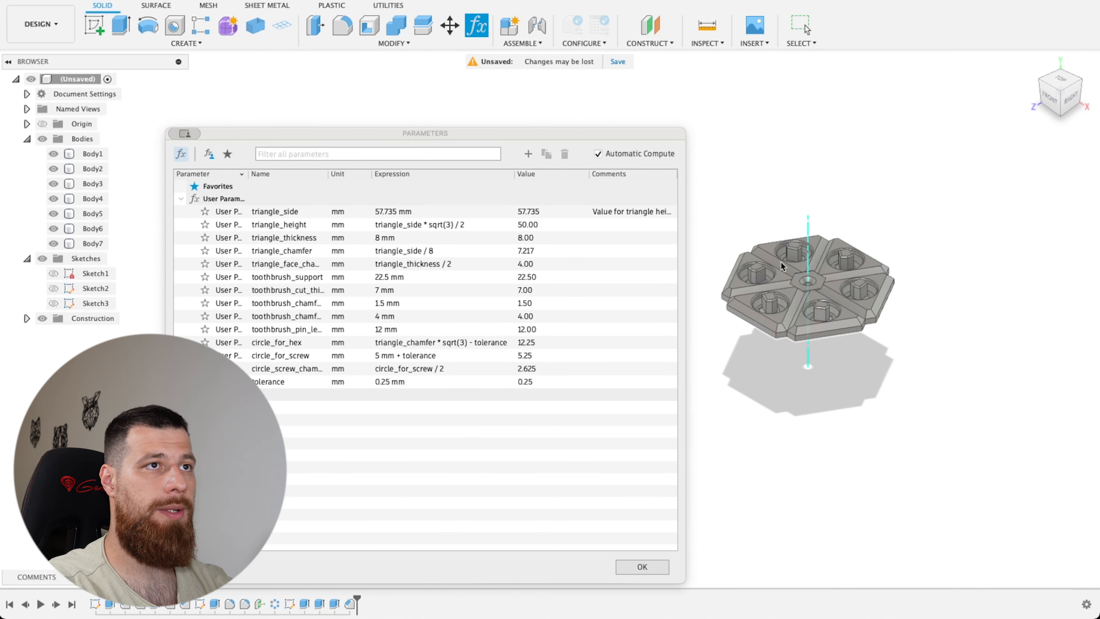
scroll(797, 295, up, 3)
scroll(996, 381, down, 2)
scroll(865, 302, up, 2)
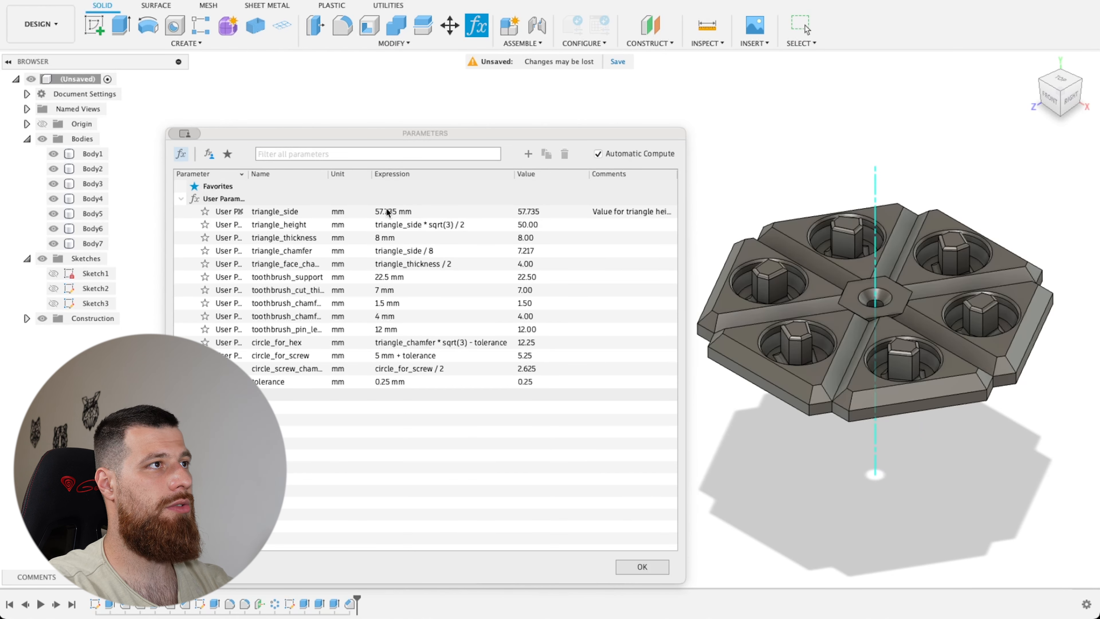
click(380, 212)
double_click(378, 212)
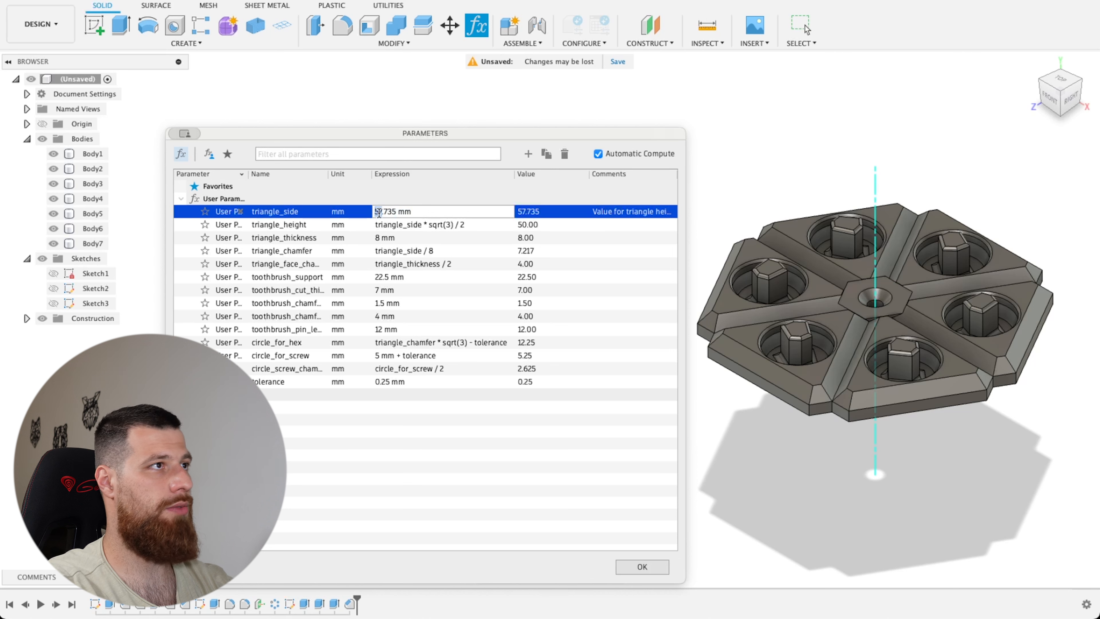
click(392, 211)
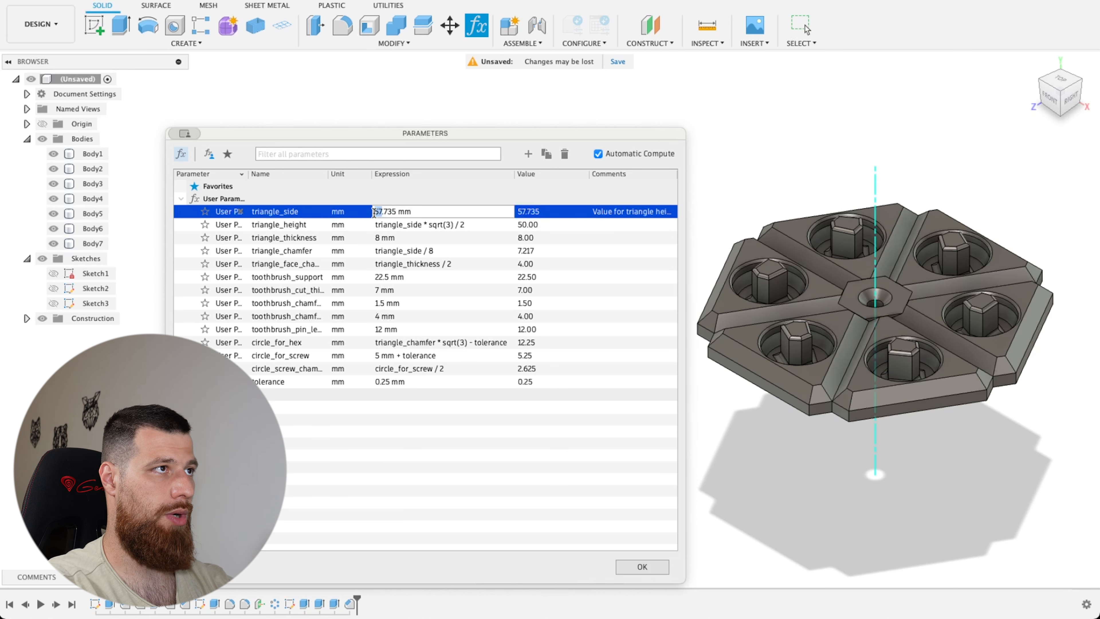
key(super+a)
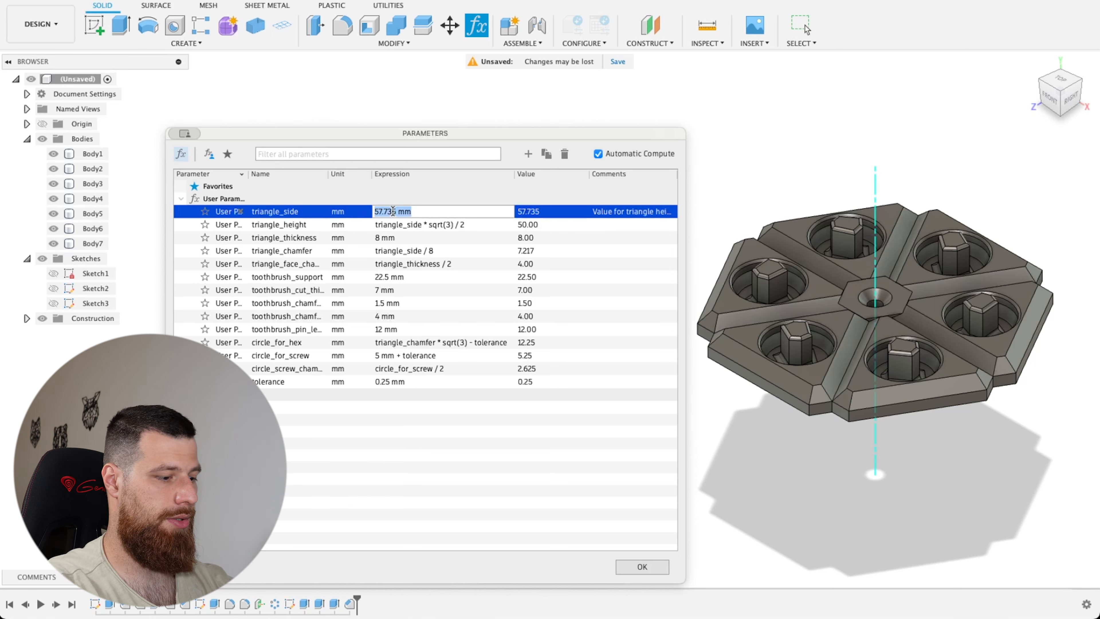
text(75)
key(Return)
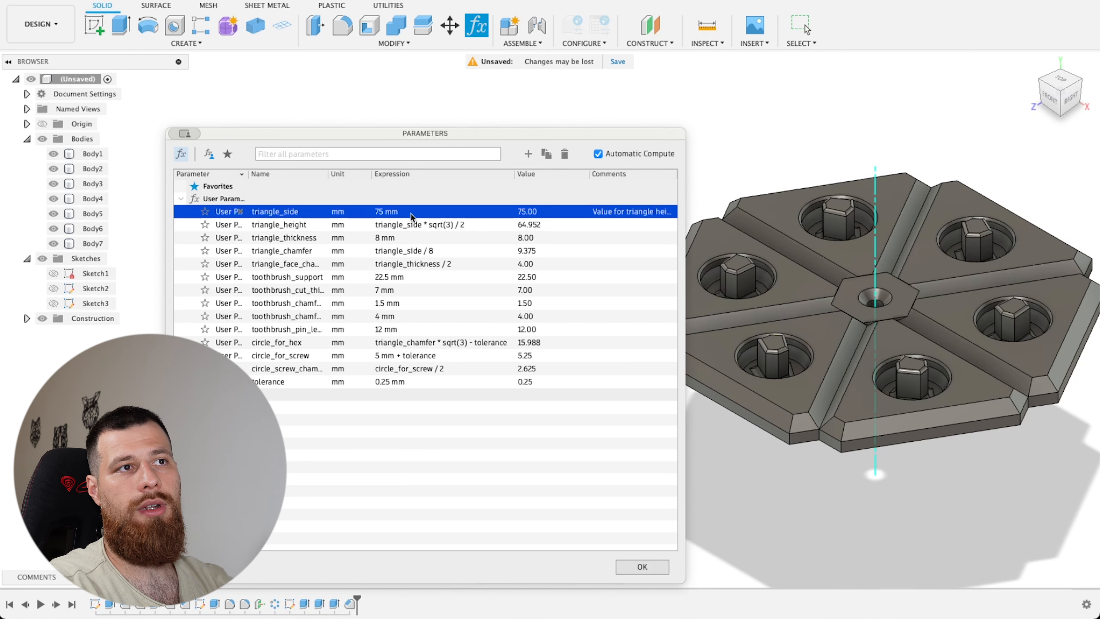
Examine the resized holder and its central hexagonal plug, accept the parameters, and review the whole model from the home view
scroll(927, 316, up, 6)
scroll(927, 351, down, 8)
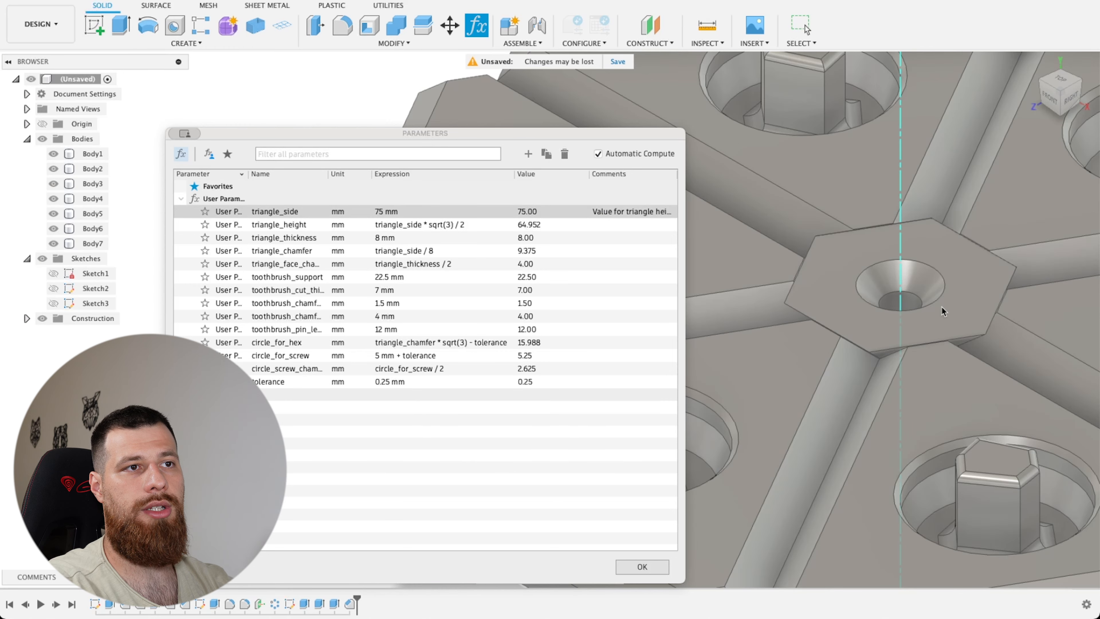
shift+middle_drag(876, 459, 860, 449)
scroll(860, 448, down, 4)
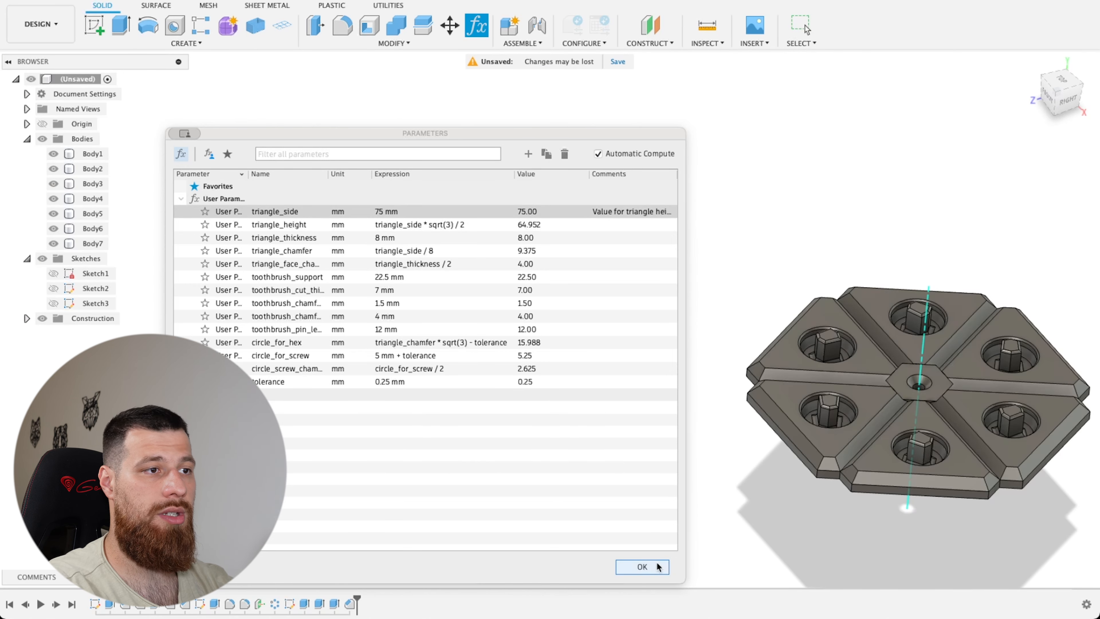
click(643, 567)
scroll(700, 457, down, 2)
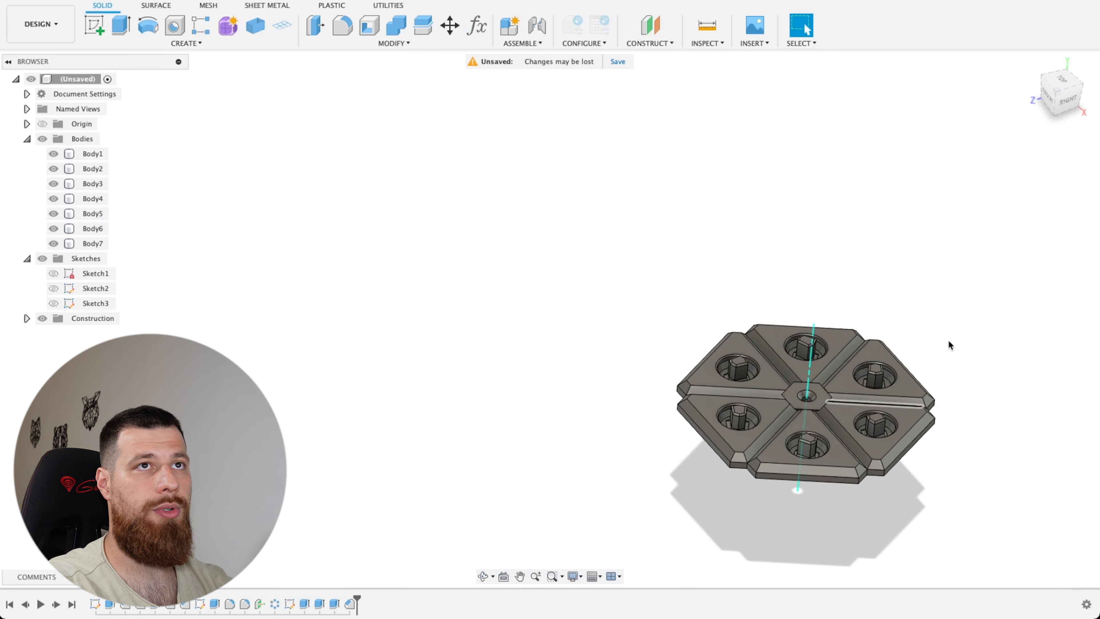
click(1059, 82)
click(1033, 62)
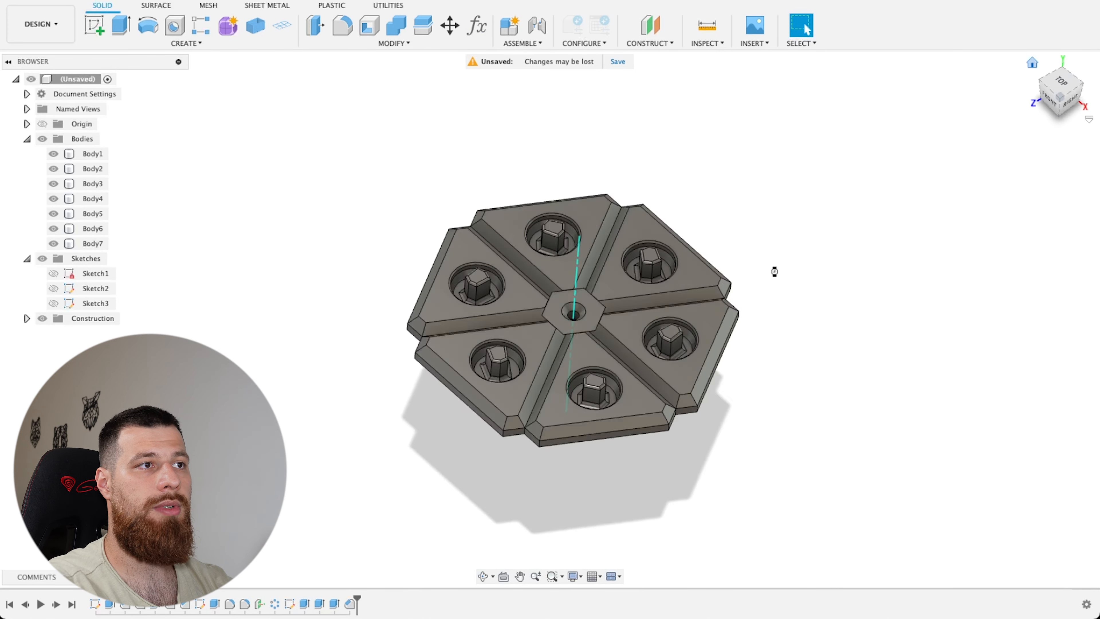
scroll(513, 362, up, 5)
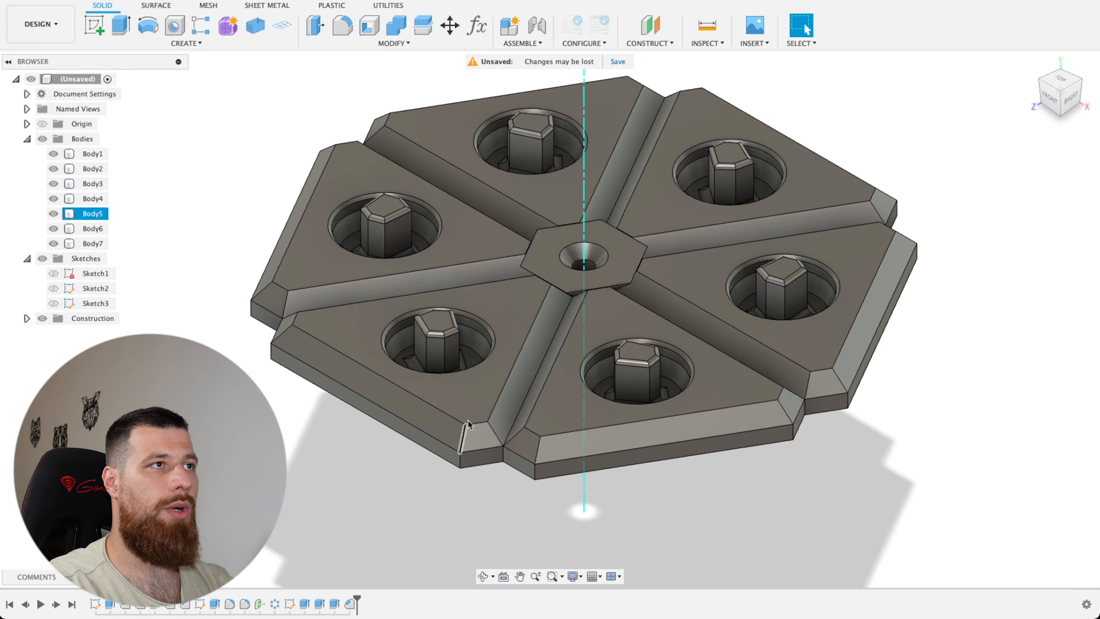
scroll(689, 77, up, 3)
scroll(689, 77, down, 3)
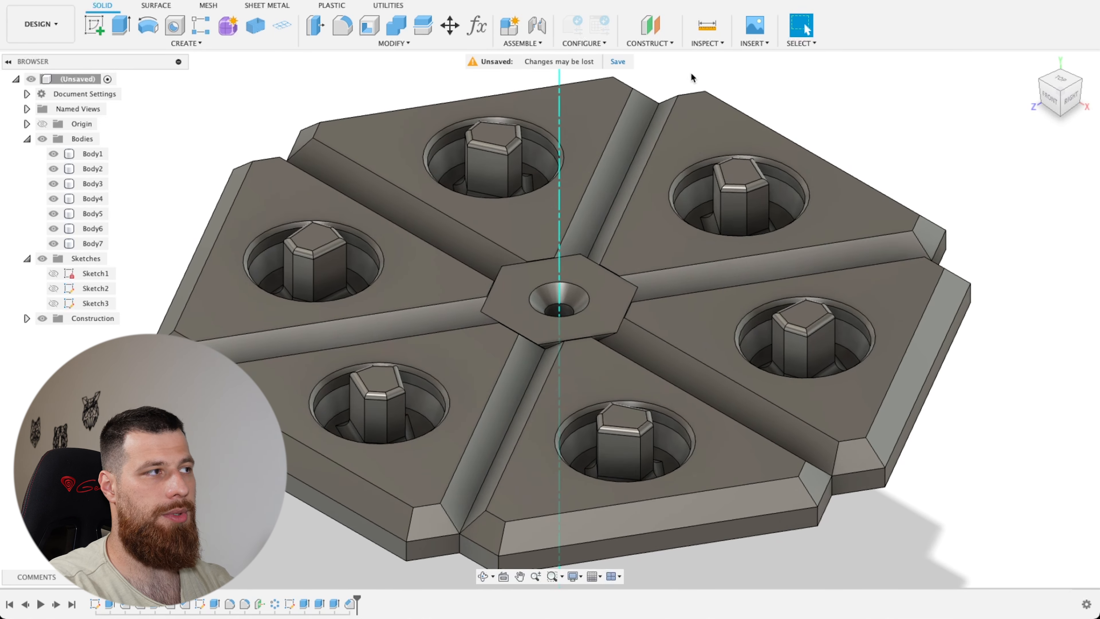